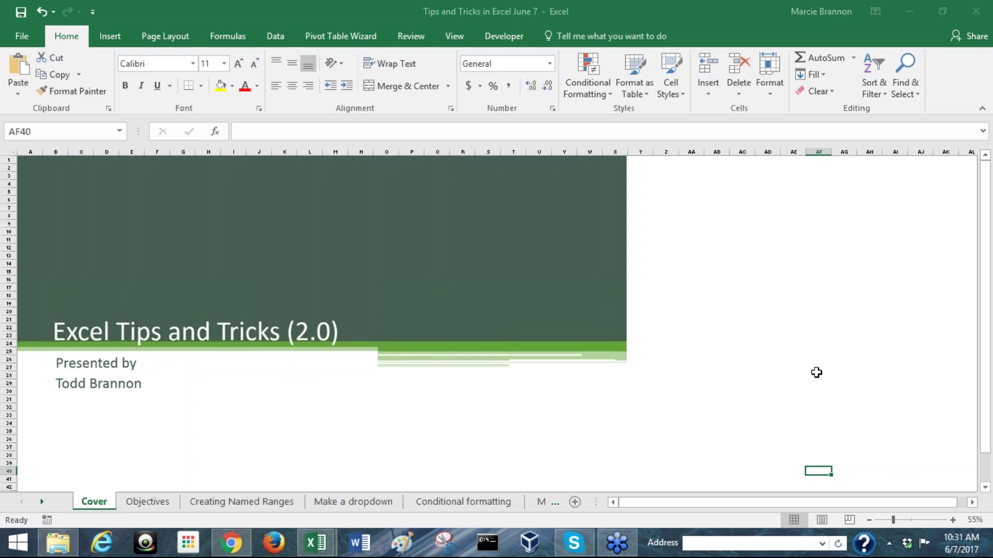
# - Review the Objectives sheet and open the Creating Named Ranges sheet
pyautogui.click(151, 502)
pyautogui.scroll(1, 494, 390)
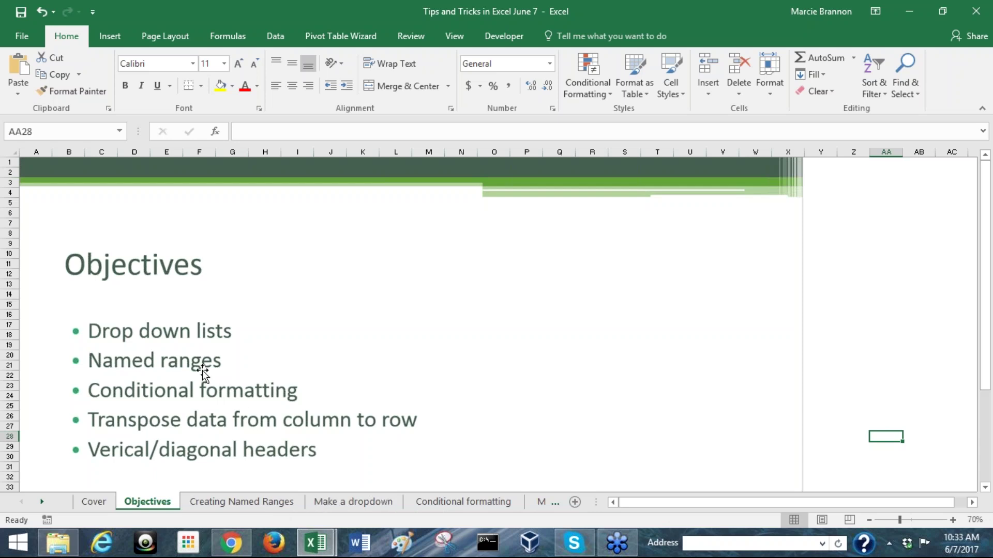
pyautogui.click(255, 501)
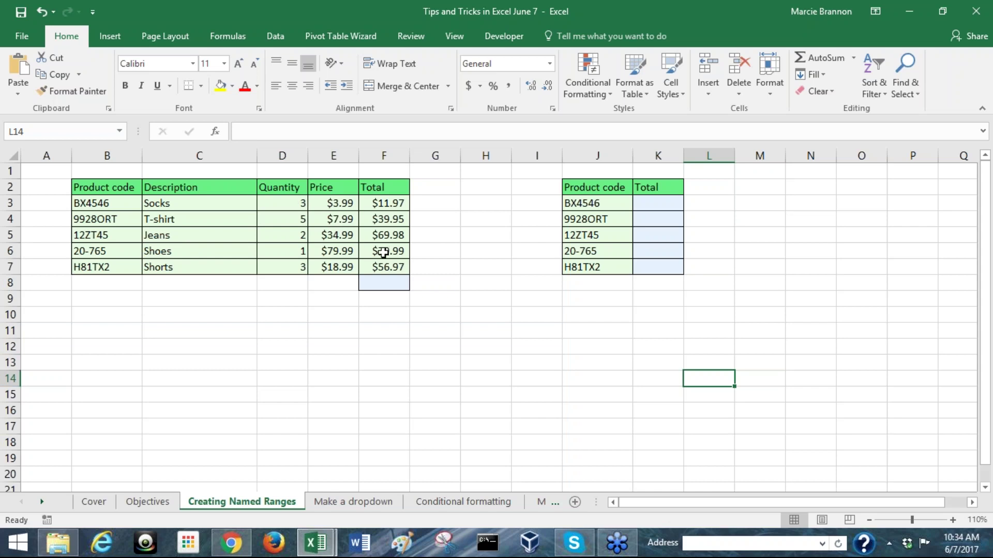
# - Examine the first table's Total column and how each selected cell is identified by its cell reference
pyautogui.click(386, 280)
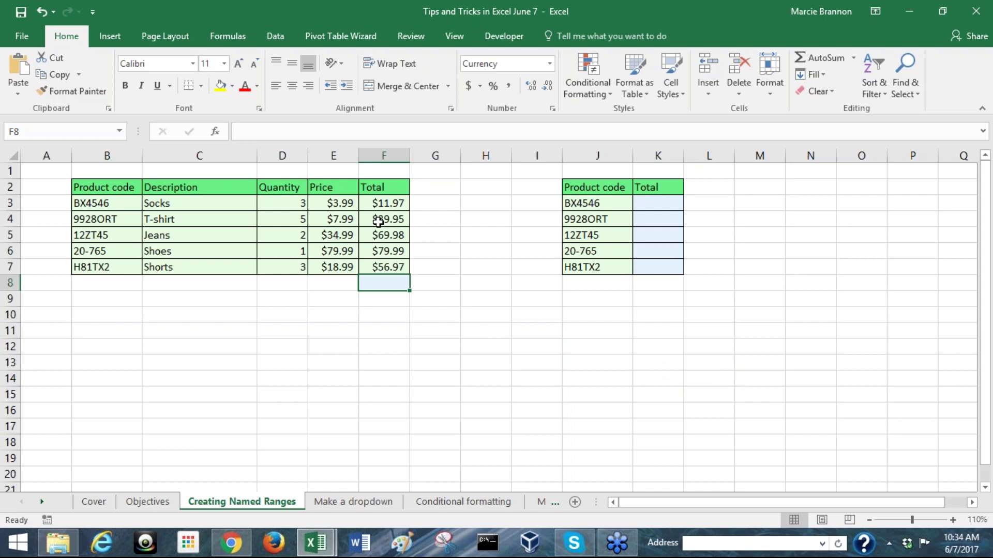
pyautogui.moveTo(376, 266); pyautogui.dragTo(381, 202)
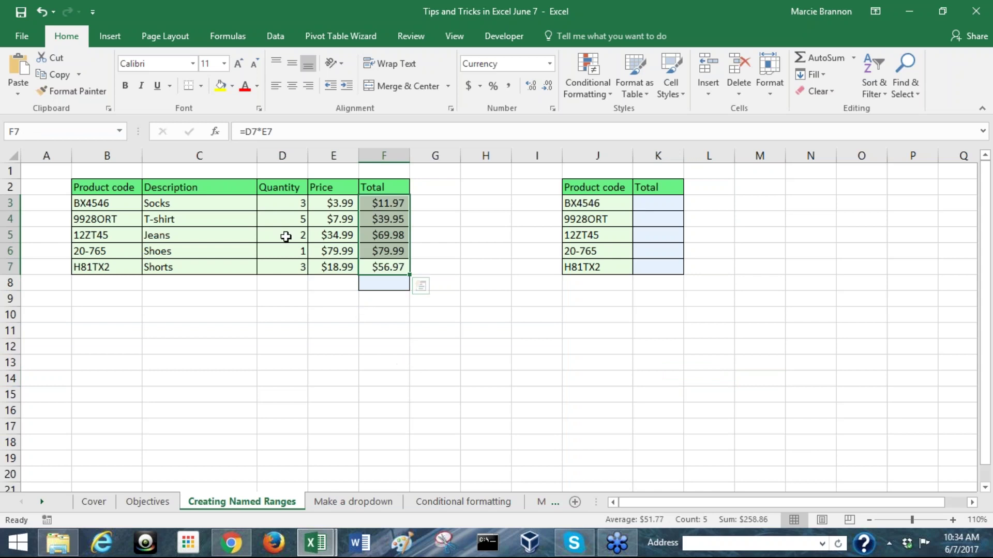
pyautogui.click(381, 186)
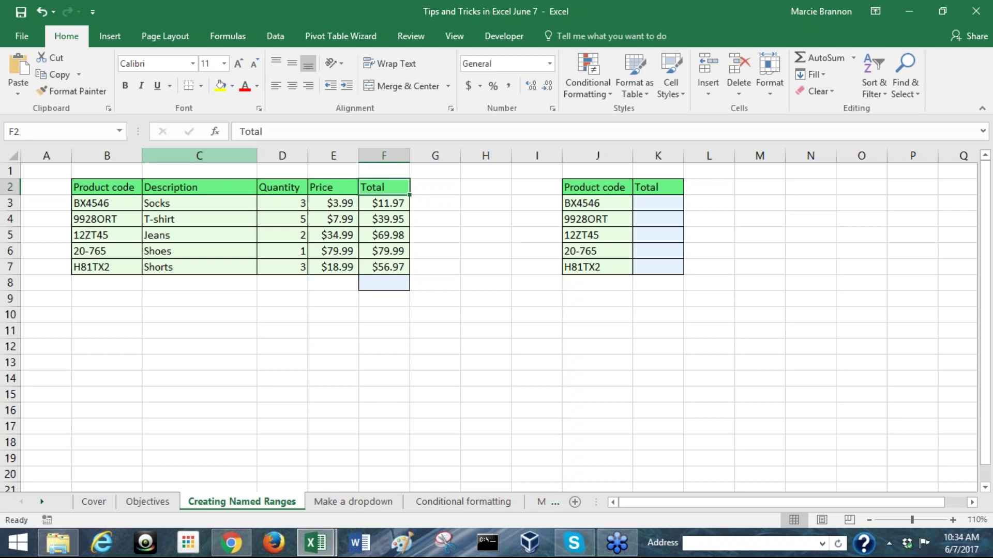
pyautogui.click(63, 130)
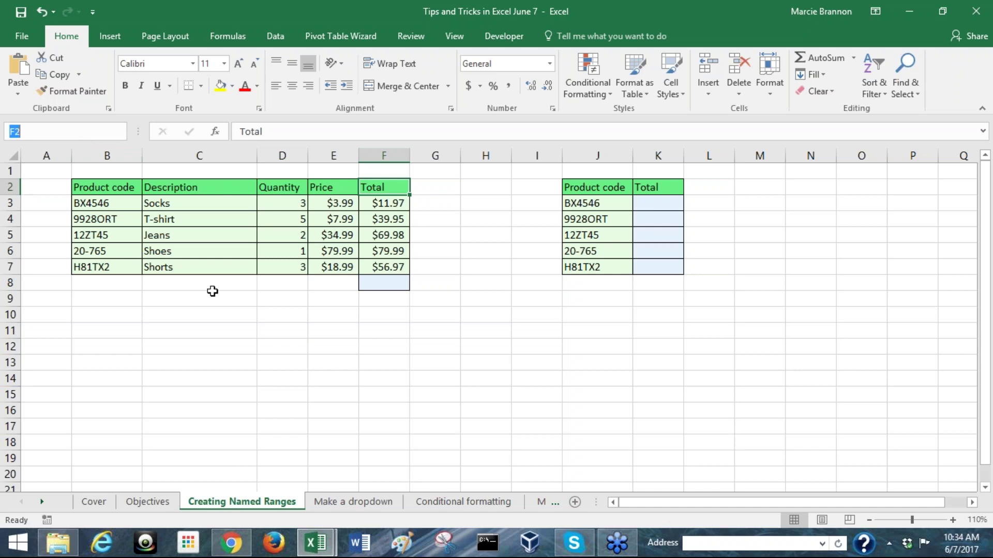
pyautogui.click(391, 203)
pyautogui.press('Down')
pyautogui.press('Down')
pyautogui.press('Left')
pyautogui.press('Left')
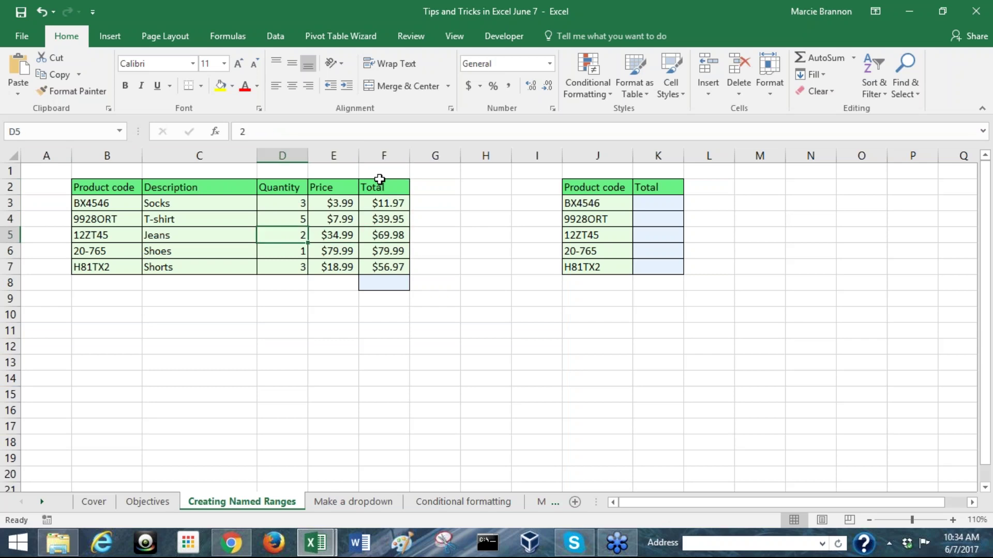
pyautogui.press('Up')
pyautogui.press('Up')
pyautogui.press('Up')
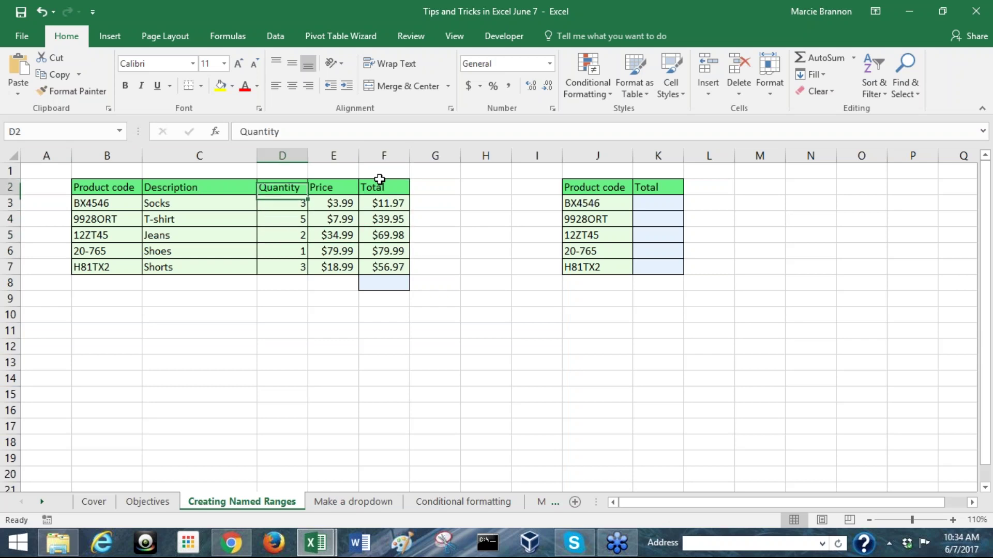
# - Name the range of product totals in F3:F7 Purchase_Totals
pyautogui.click(364, 203)
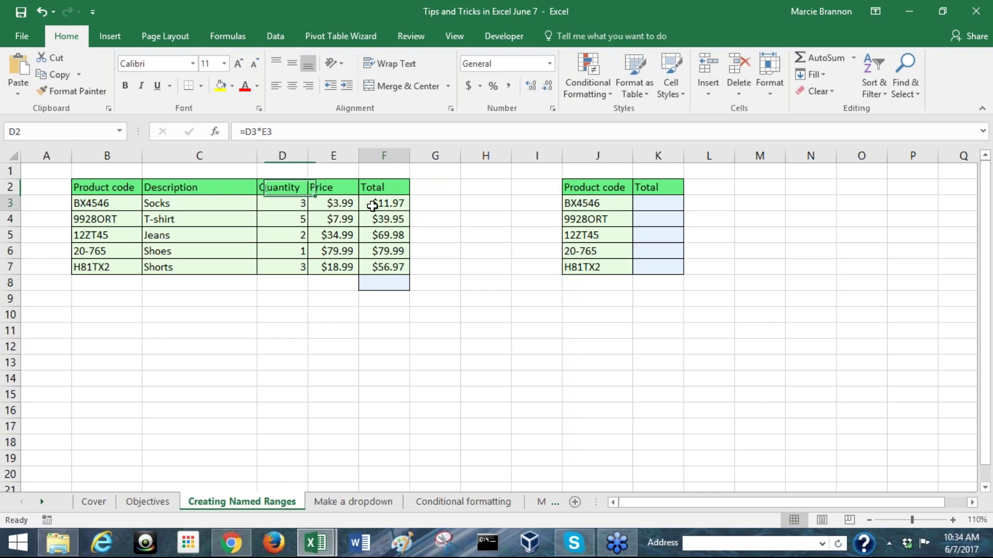
pyautogui.hotkey('ctrl', 'shift', 'Down')
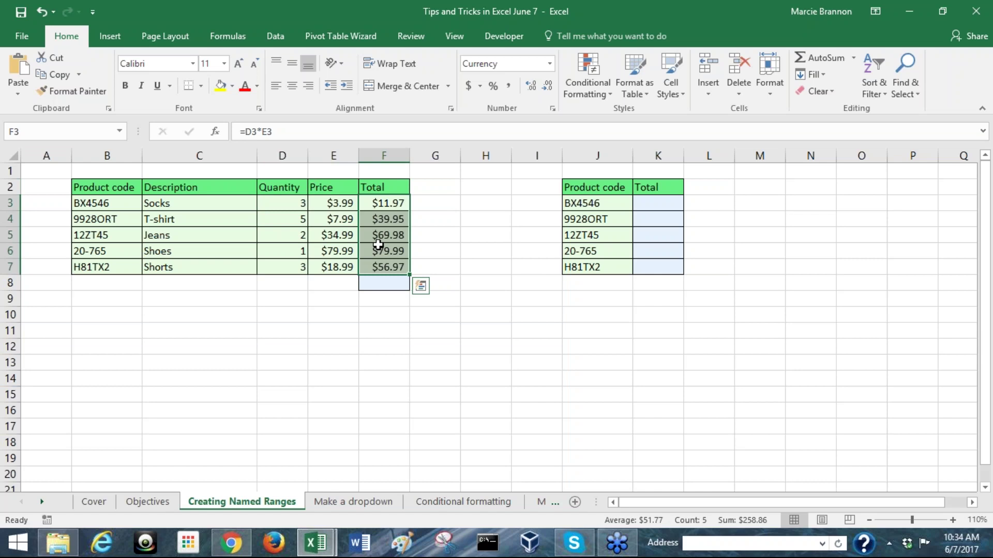
pyautogui.click(56, 133)
pyautogui.write('Total')
pyautogui.write('s')
pyautogui.press('BackSpace')
pyautogui.press('BackSpace')
pyautogui.press('BackSpace')
pyautogui.press('BackSpace')
pyautogui.press('BackSpace')
pyautogui.press('BackSpace')
pyautogui.write('Purchase Total')
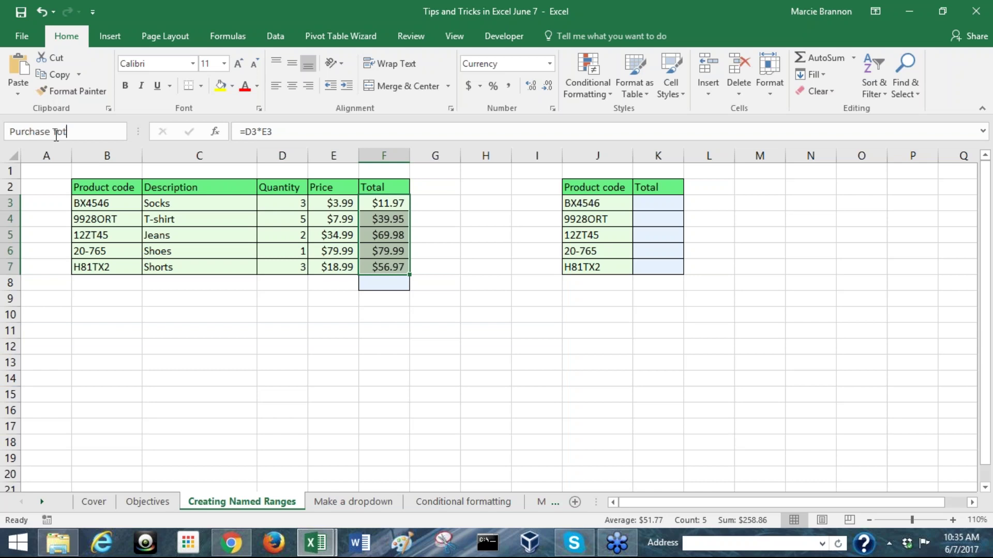
pyautogui.press('BackSpace')
pyautogui.press('BackSpace')
pyautogui.press('BackSpace')
pyautogui.press('BackSpace')
pyautogui.press('BackSpace')
pyautogui.press('BackSpace')
pyautogui.write('Tota')
pyautogui.press('BackSpace')
pyautogui.press('BackSpace')
pyautogui.press('BackSpace')
pyautogui.press('BackSpace')
pyautogui.write('_Totals')
pyautogui.press('Return')
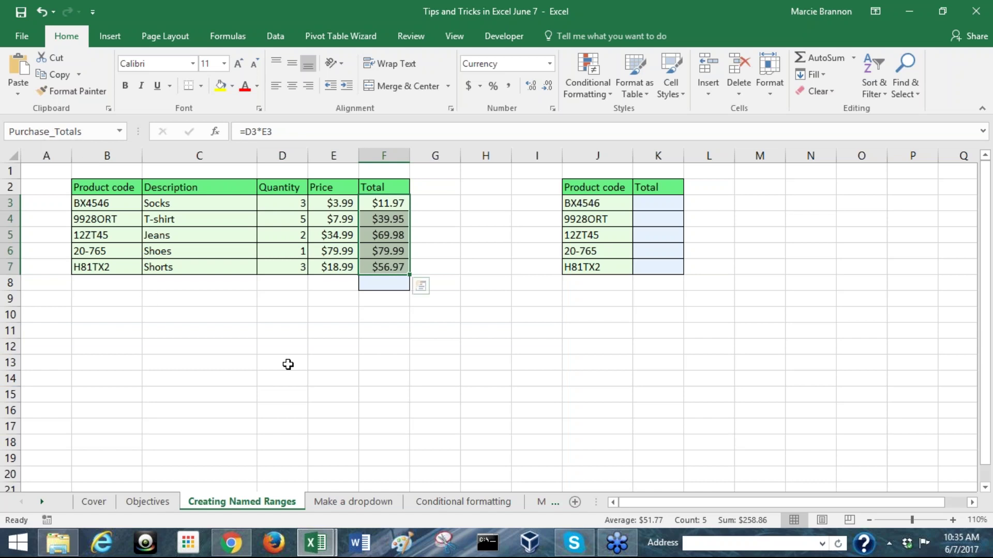
# - Go to the Purchase_Totals range from the list of defined names, starting from an empty cell
pyautogui.click(119, 132)
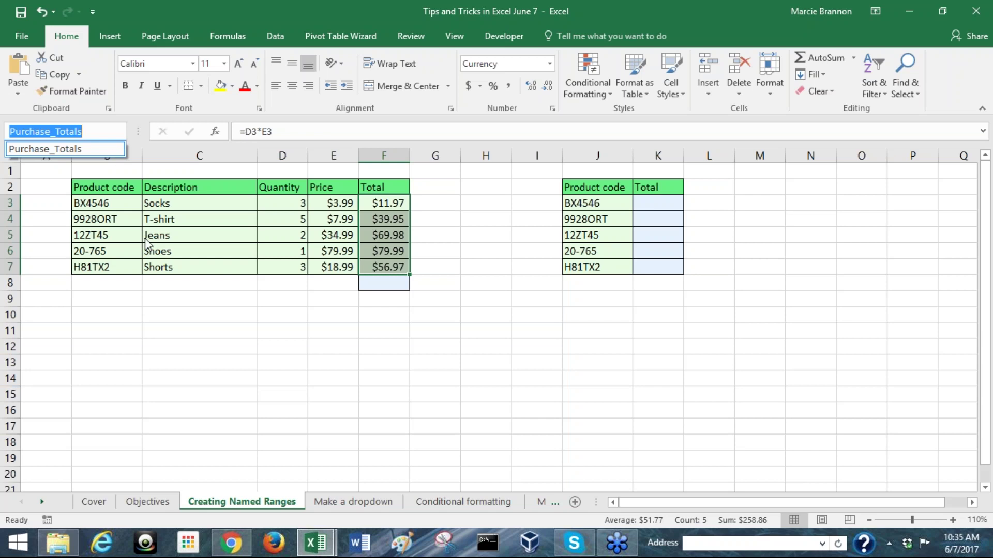
pyautogui.click(215, 301)
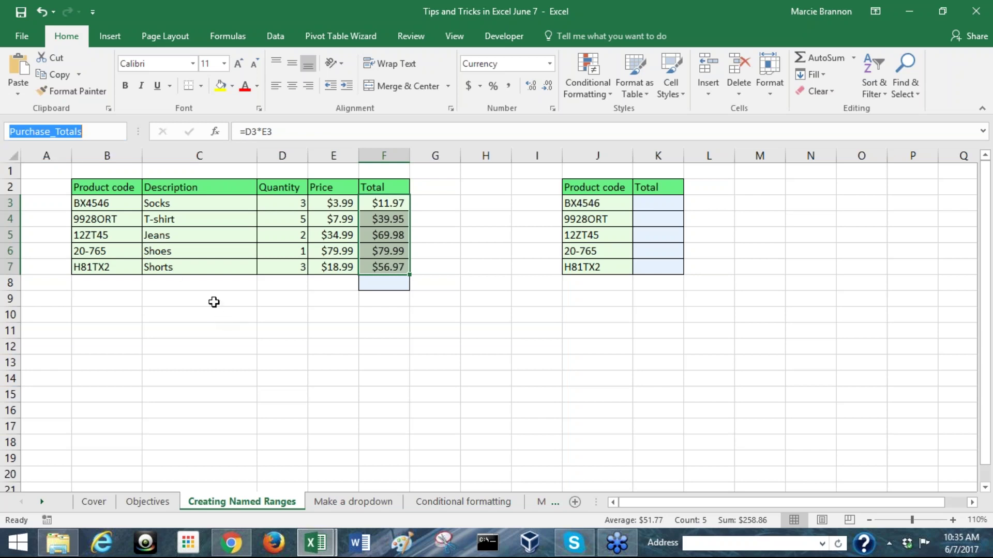
pyautogui.click(214, 301)
pyautogui.click(119, 131)
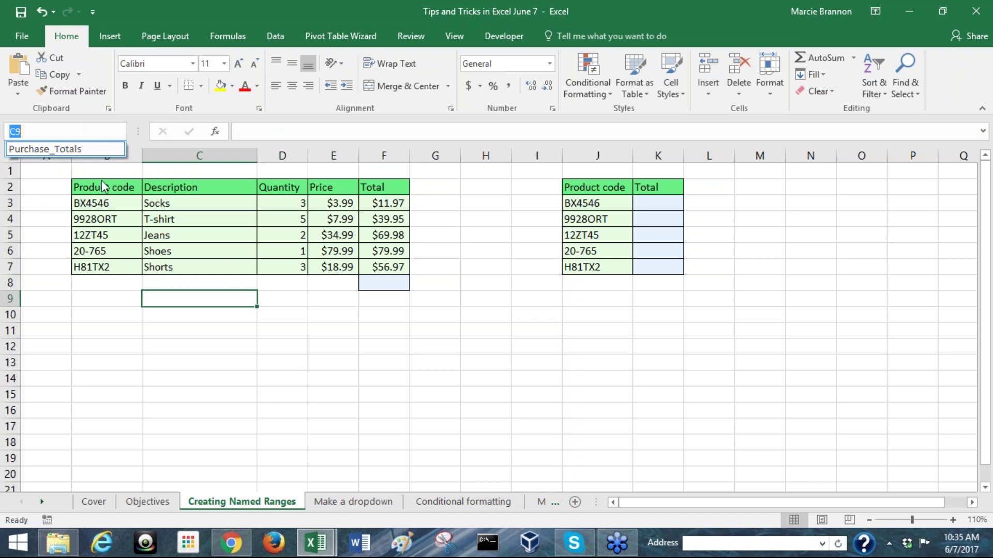
pyautogui.click(75, 149)
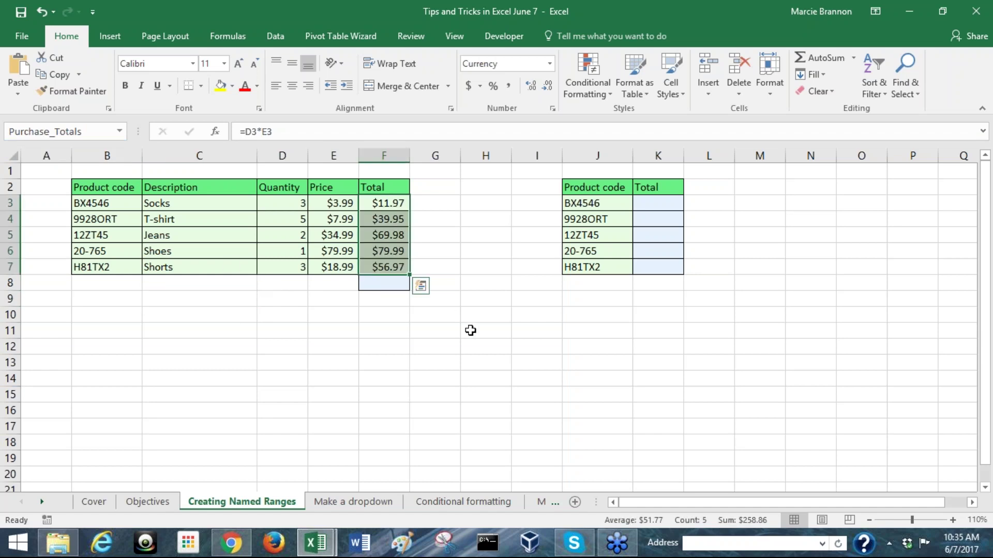
# - Name the empty cell F8 below the product totals Totals_Sum
pyautogui.press('Down')
pyautogui.press('Down')
pyautogui.press('Down')
pyautogui.press('Down')
pyautogui.press('Down')
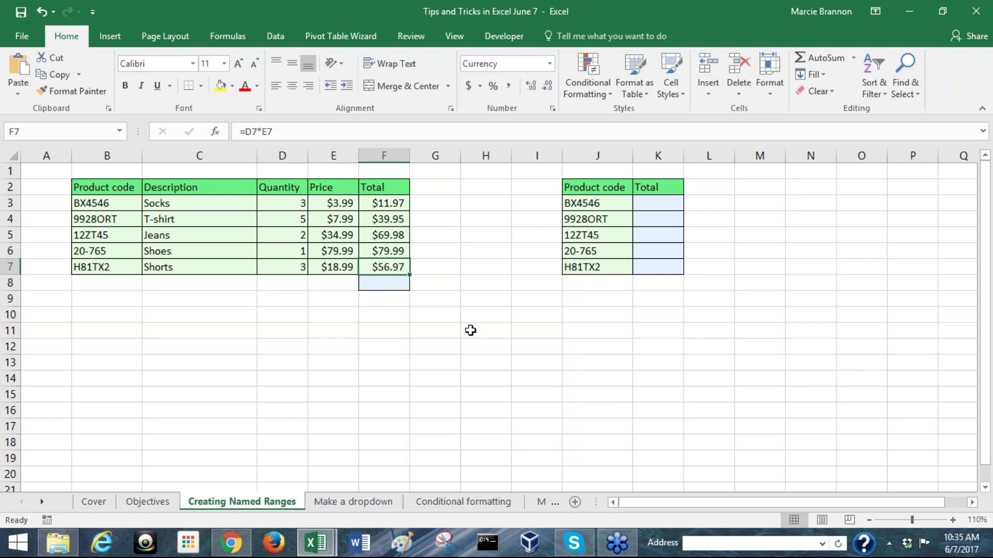
pyautogui.click(40, 133)
pyautogui.press('BackSpace')
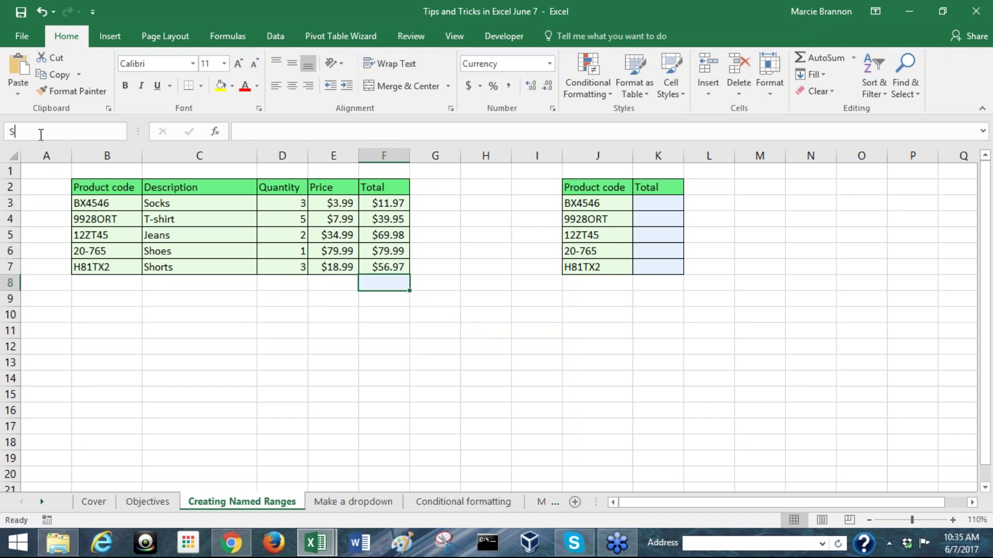
pyautogui.write('Totals_Sum')
pyautogui.press('Return')
# - Go to the Totals_Sum cell from the list of defined names, and leave it for an empty cell
pyautogui.click(424, 286)
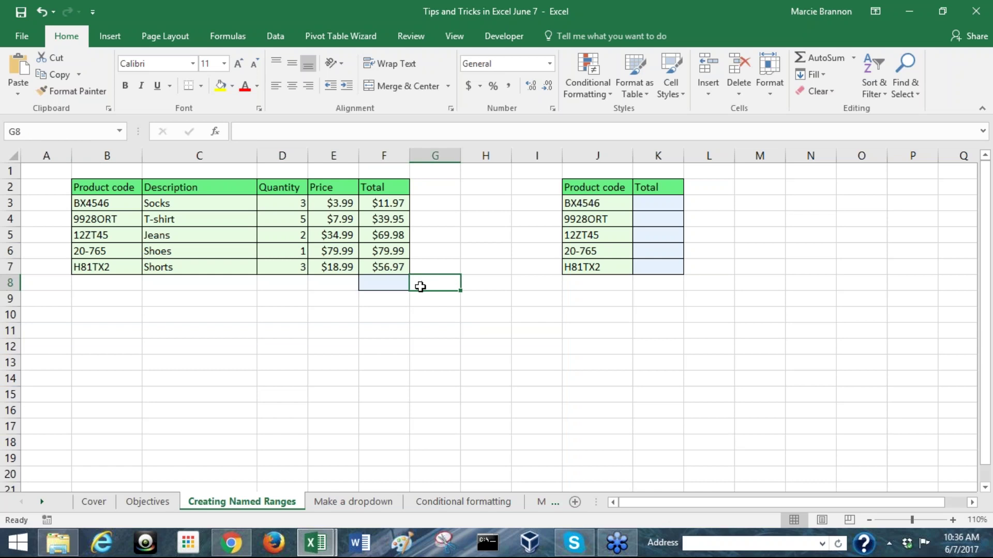
pyautogui.click(119, 131)
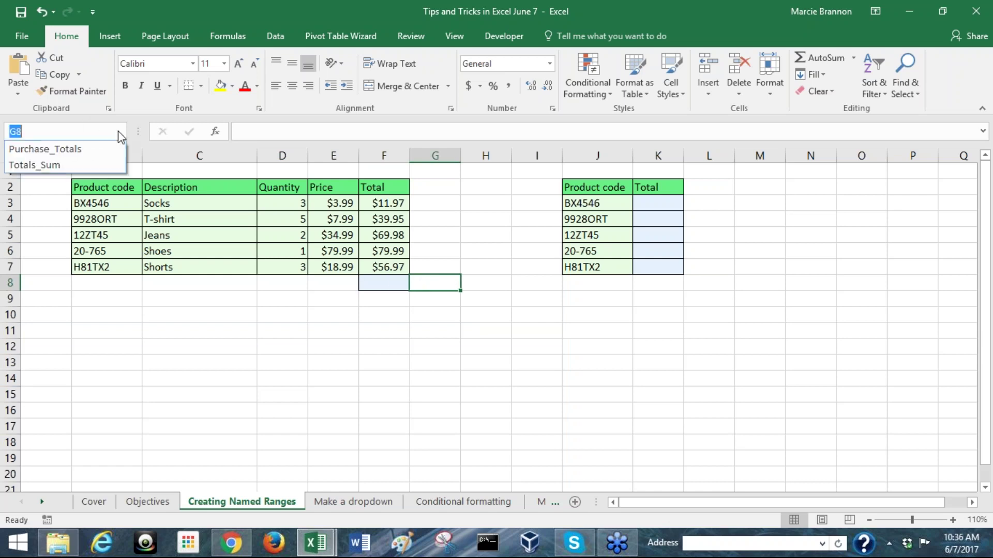
pyautogui.click(73, 165)
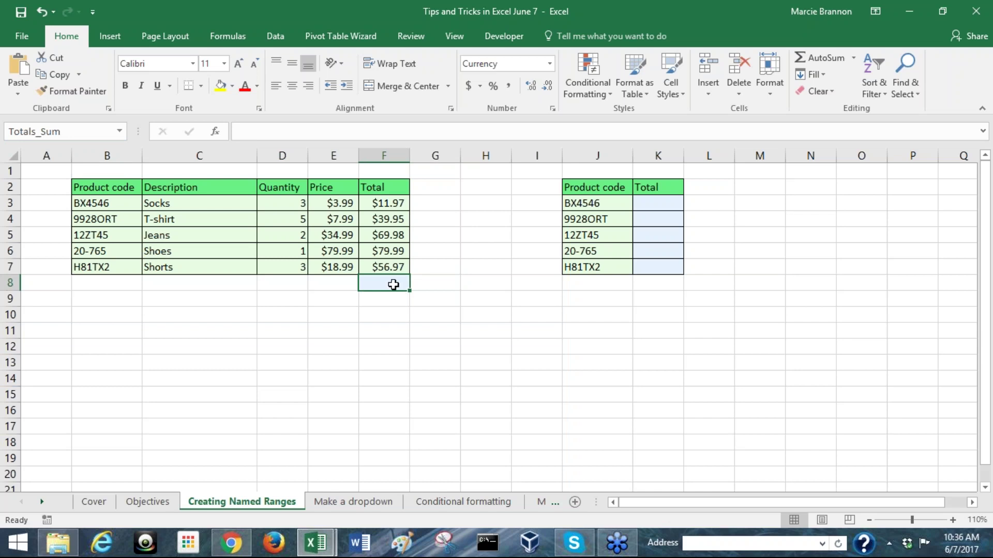
pyautogui.click(424, 327)
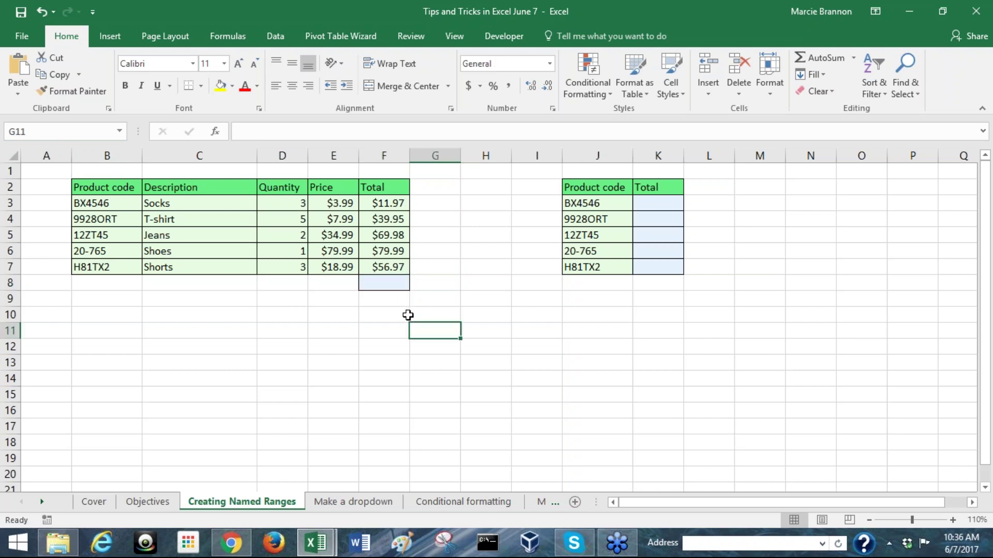
# - Enter the formula =SUM(Totals_Sum) in cell F8 below the product totals
pyautogui.click(389, 288)
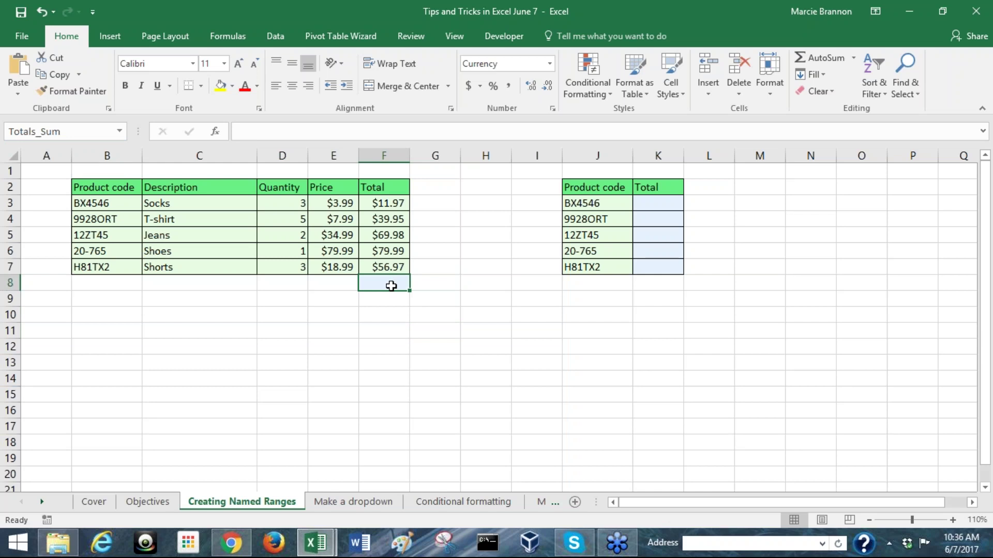
pyautogui.write('=')
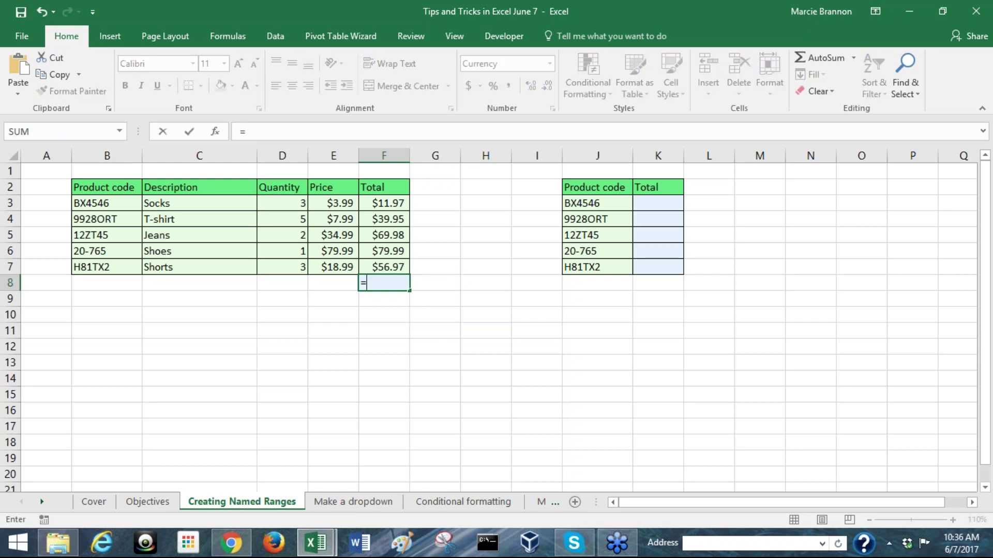
pyautogui.press('Escape')
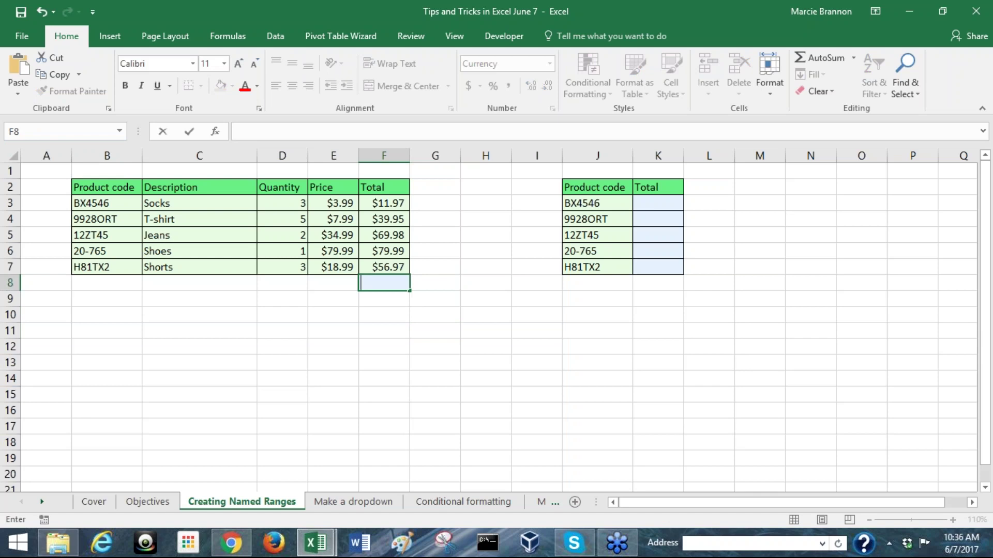
pyautogui.write('=')
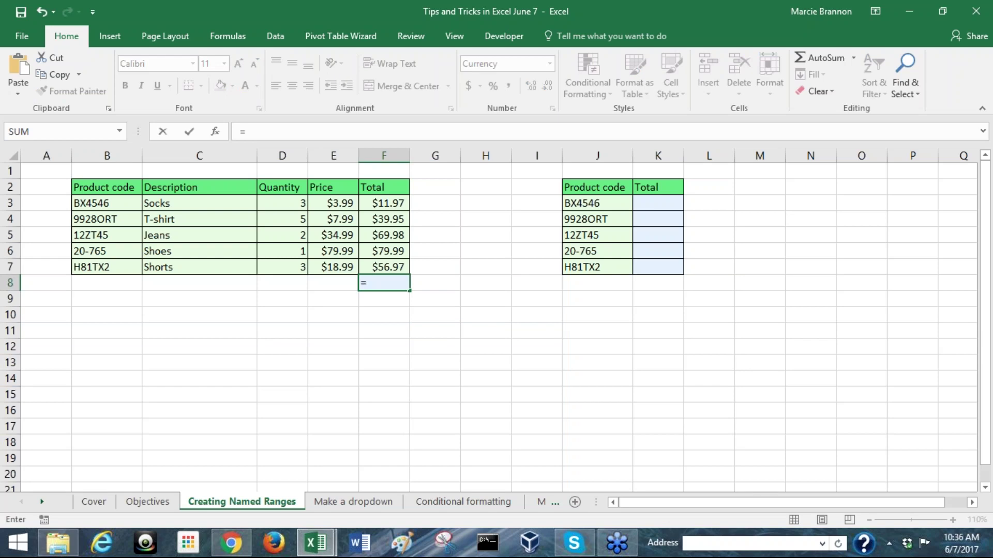
pyautogui.write('SU')
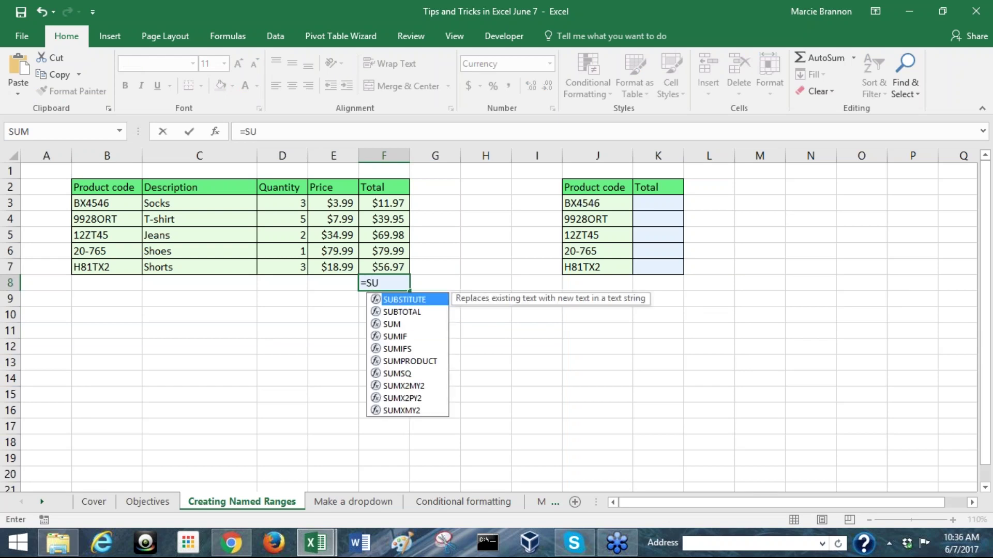
pyautogui.write('M')
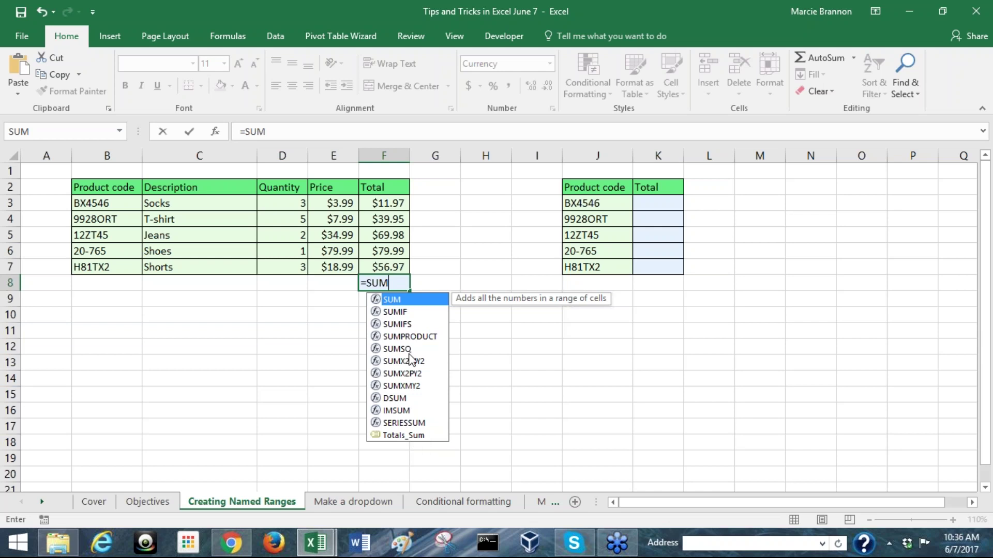
pyautogui.write('(')
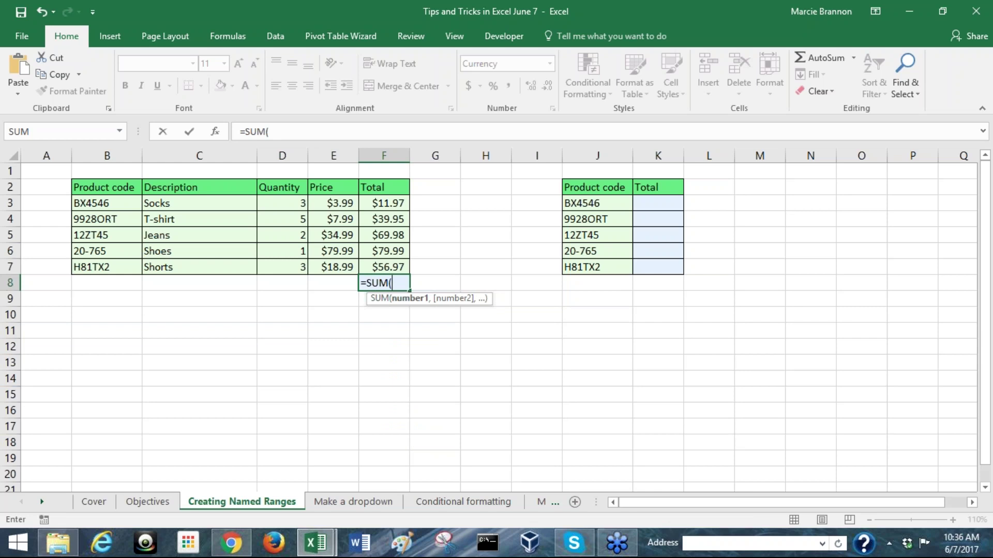
pyautogui.write('To')
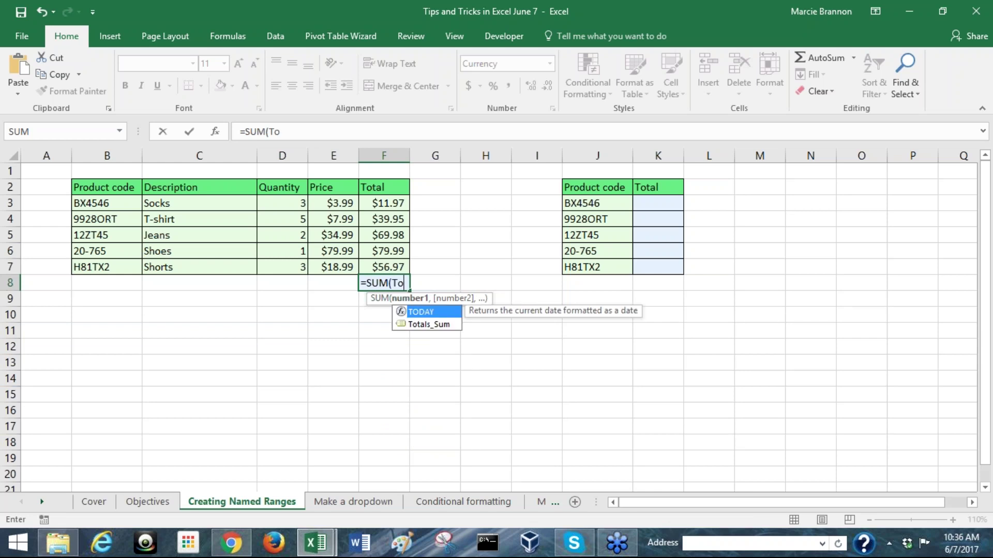
pyautogui.press('Down')
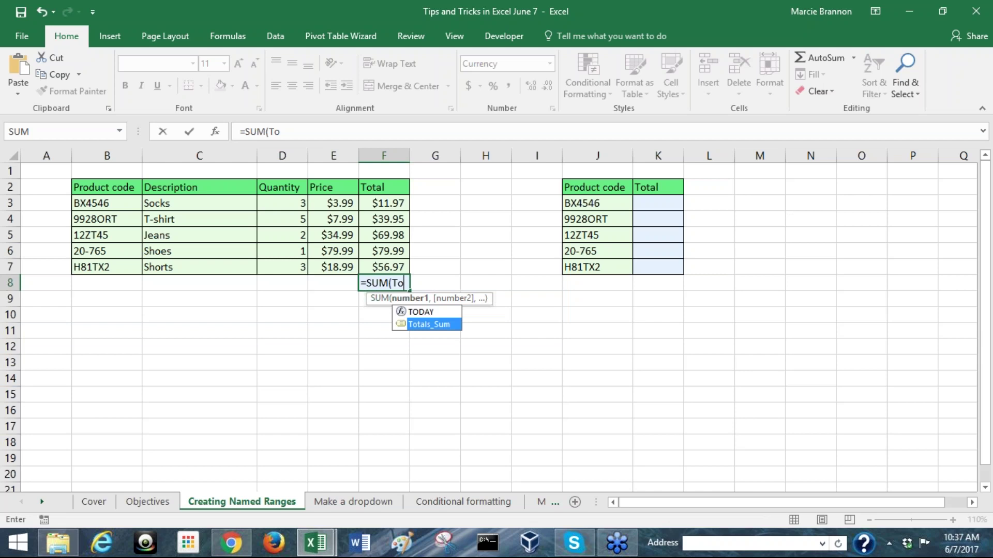
pyautogui.press('Tab')
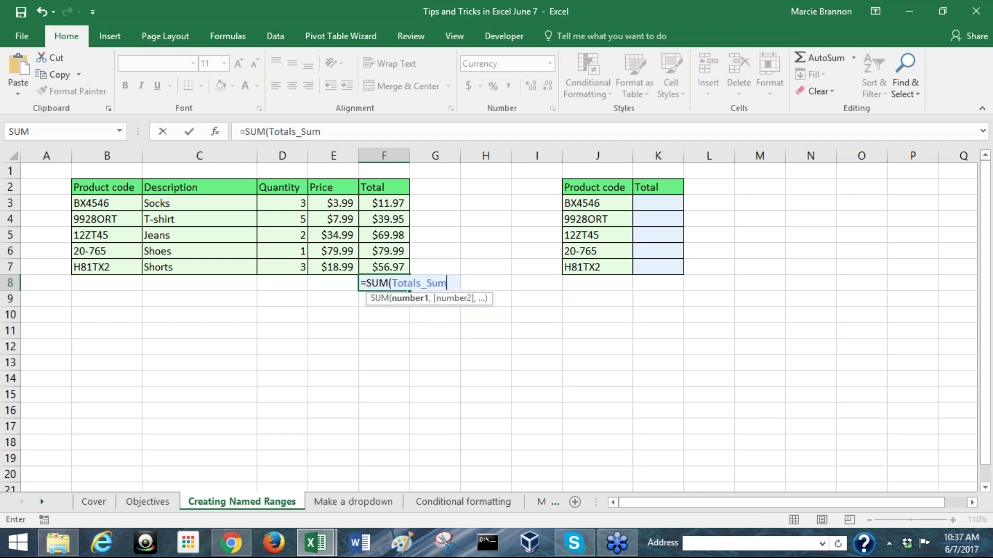
pyautogui.write(')')
pyautogui.press('Return')
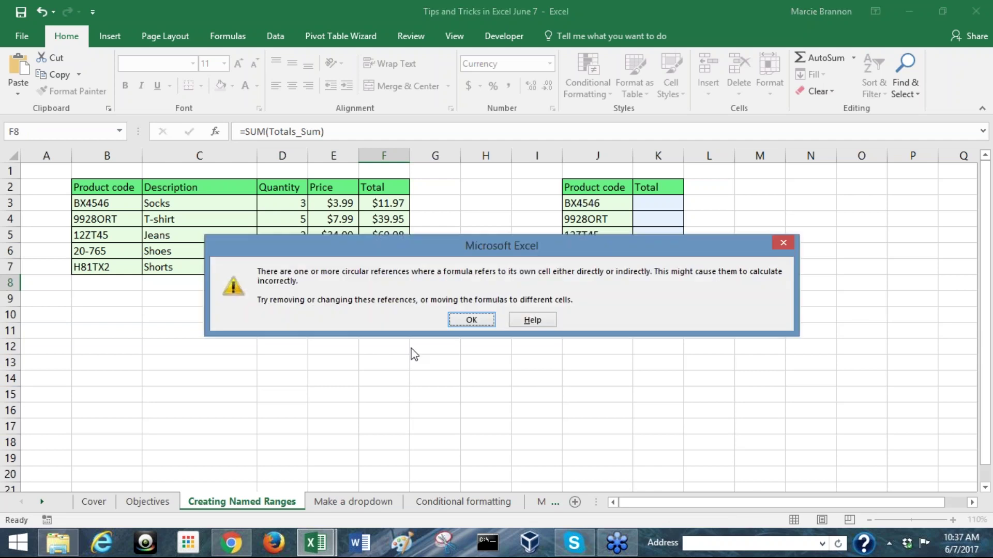
pyautogui.click(484, 321)
# - Dismiss the circular reference warning and change the formula in cell F8 to =SUM(Purchase_Totals)
pyautogui.click(393, 282)
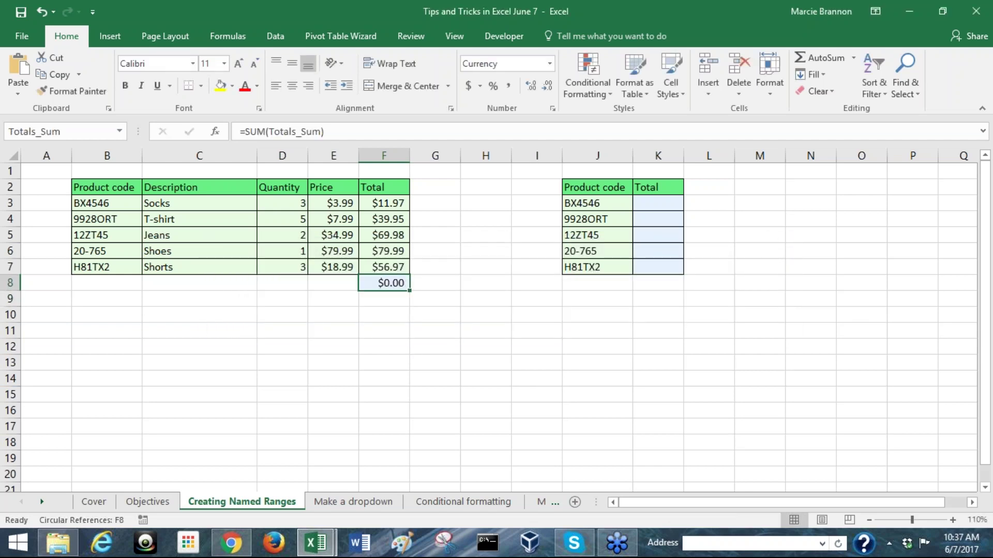
pyautogui.click(322, 131)
pyautogui.moveTo(321, 131); pyautogui.dragTo(270, 125)
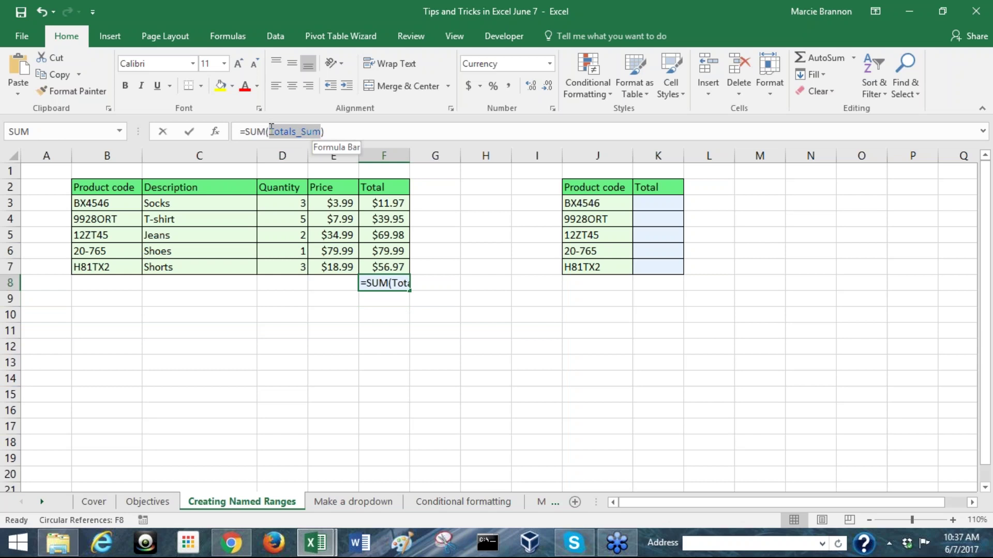
pyautogui.write('P')
pyautogui.write('urchase_')
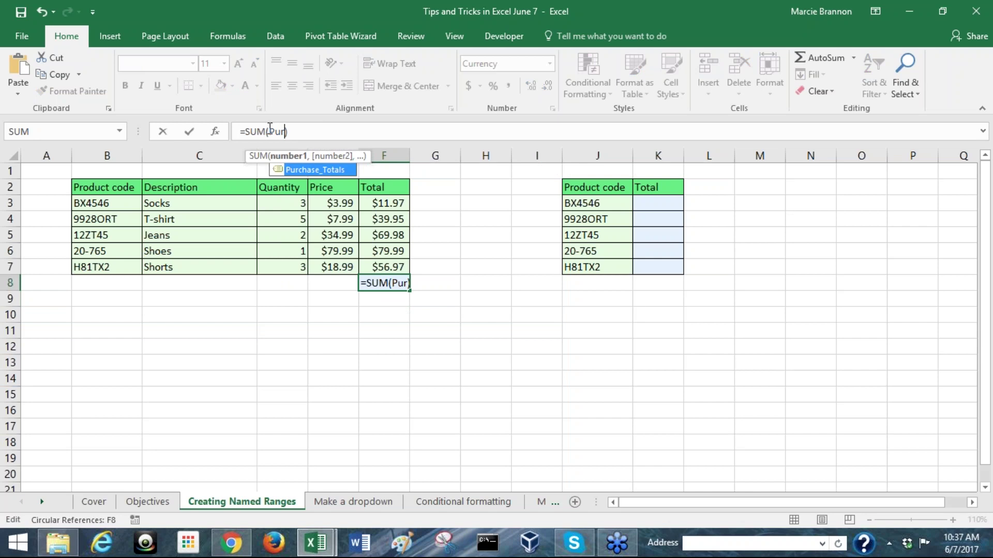
pyautogui.press('Tab')
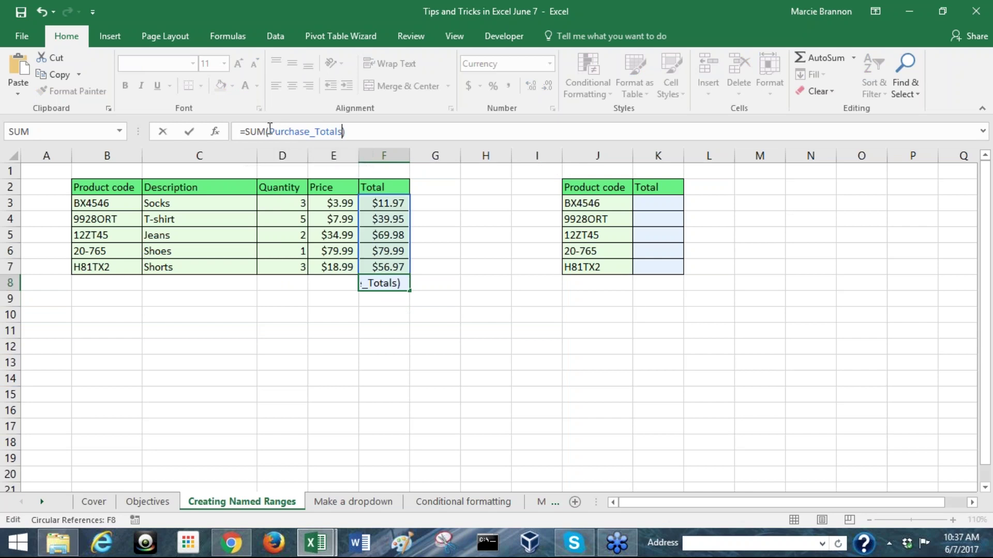
pyautogui.press('Return')
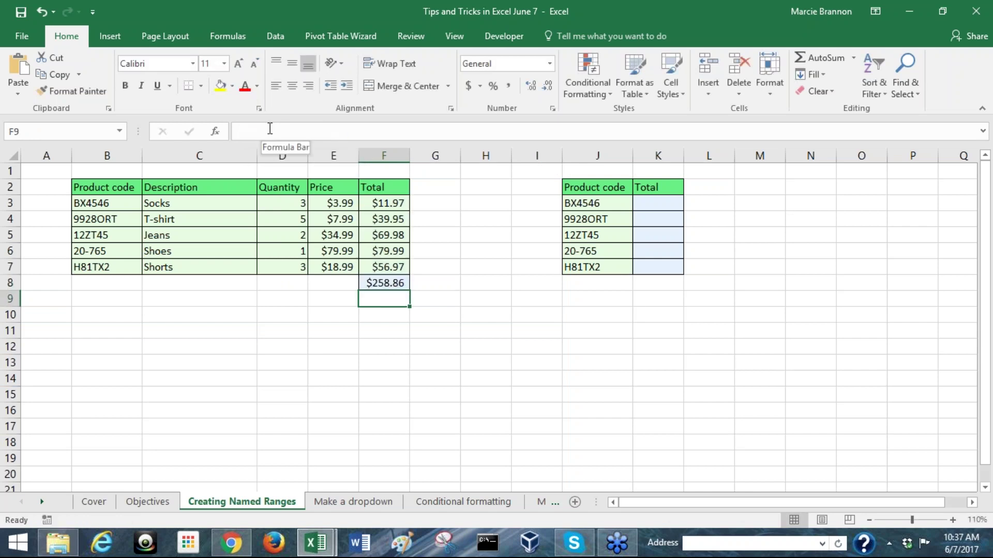
# - Review the formula in cell F8, and go to the Purchase_Totals range from the list of defined names
pyautogui.press('Up')
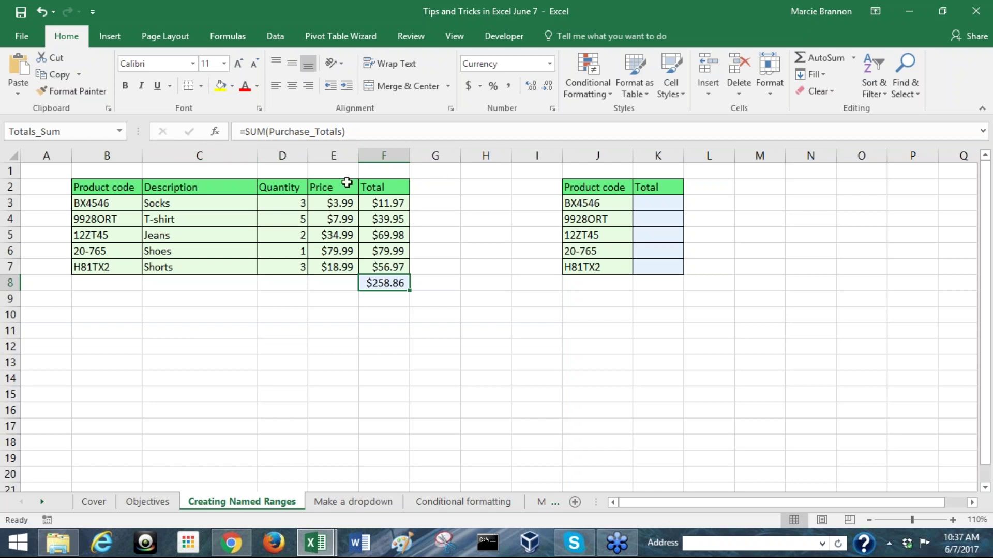
pyautogui.click(119, 131)
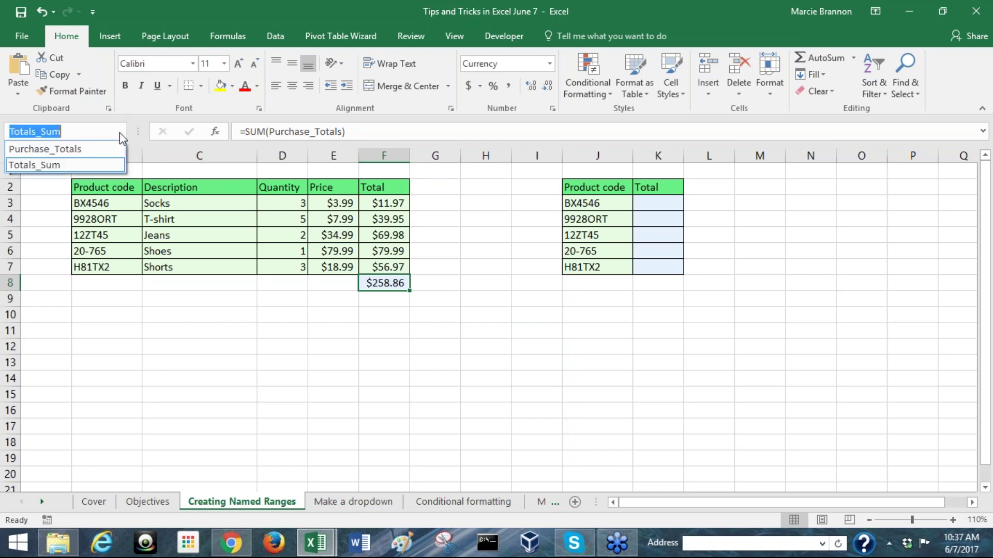
pyautogui.click(96, 150)
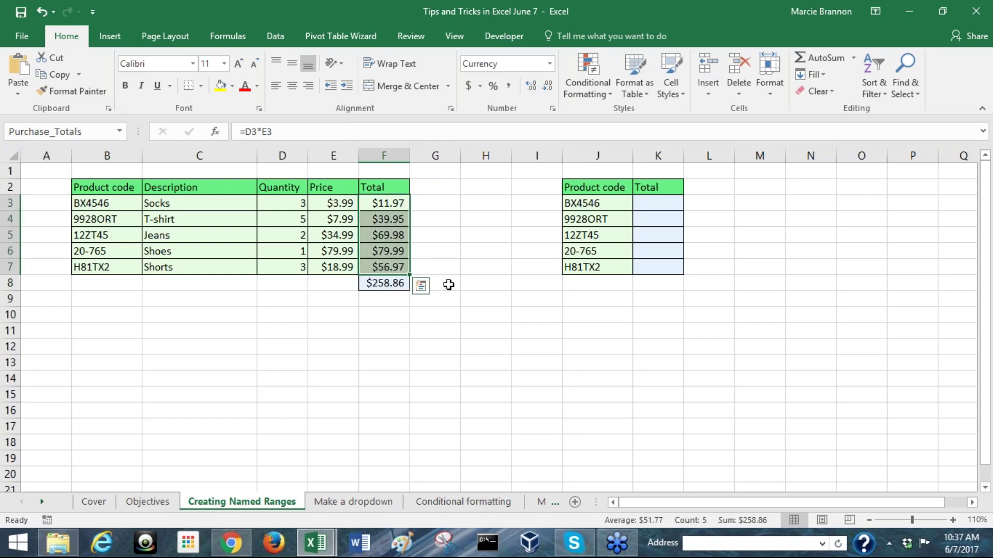
# - Clear cell F8 and enter the formula =SUM(Purchase_Totals) in it again
pyautogui.click(398, 281)
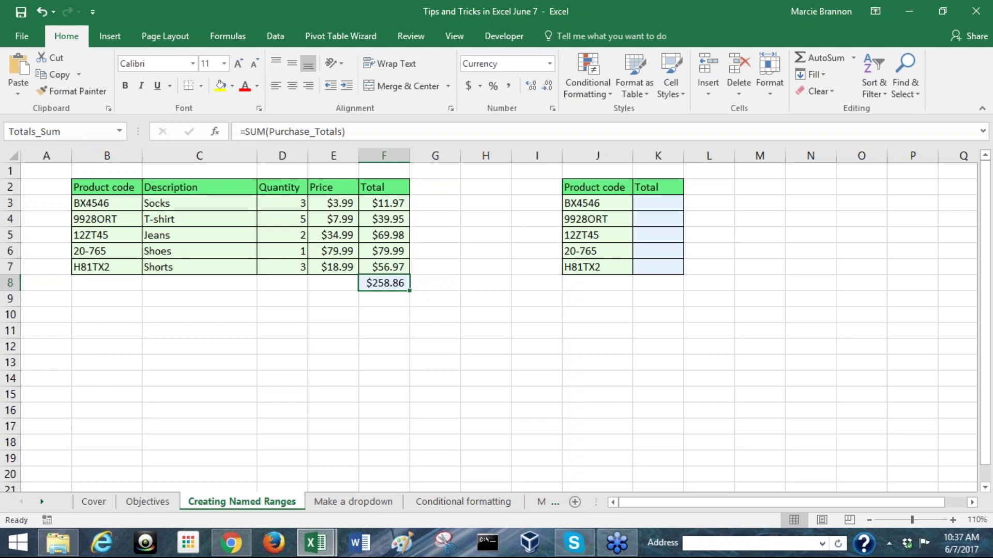
pyautogui.press('Delete')
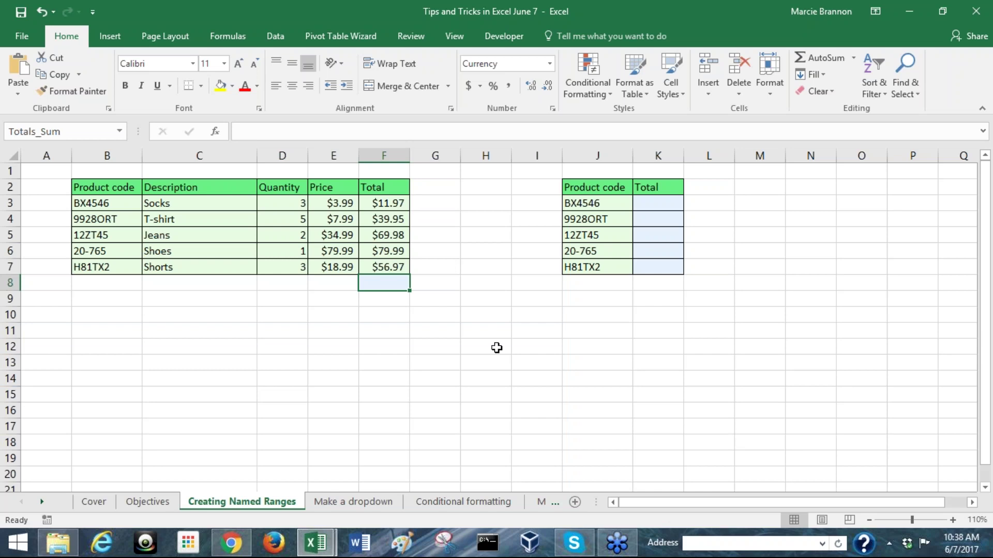
pyautogui.write('=SUM(Purchase_Totals)')
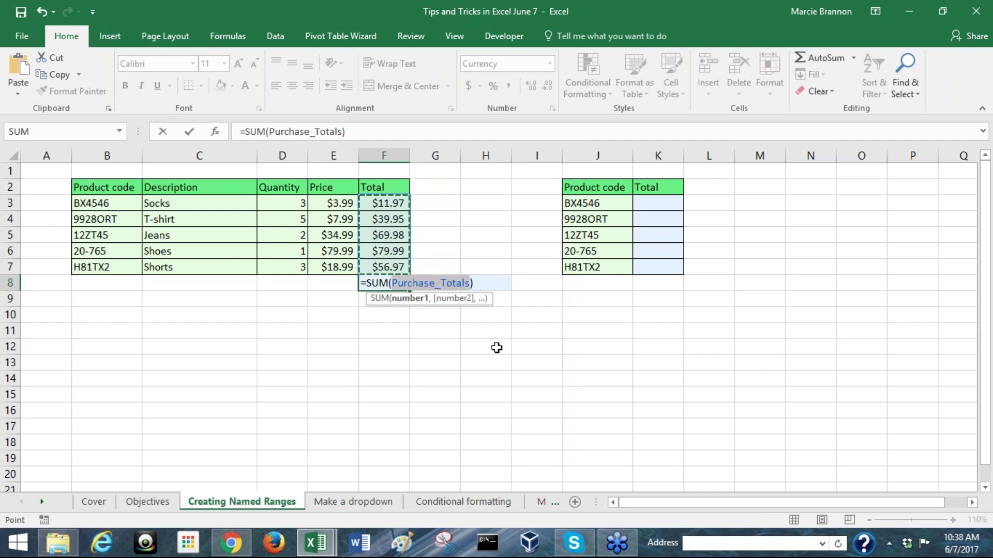
pyautogui.press('Return')
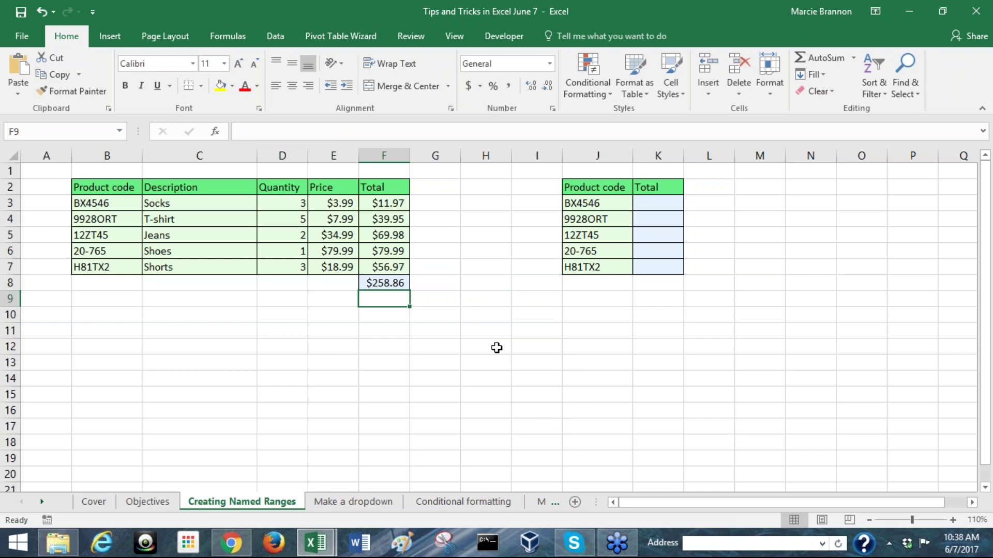
# - Name the product table's data cells B3:F7, without the header row, Lookup_Range
pyautogui.click(129, 200)
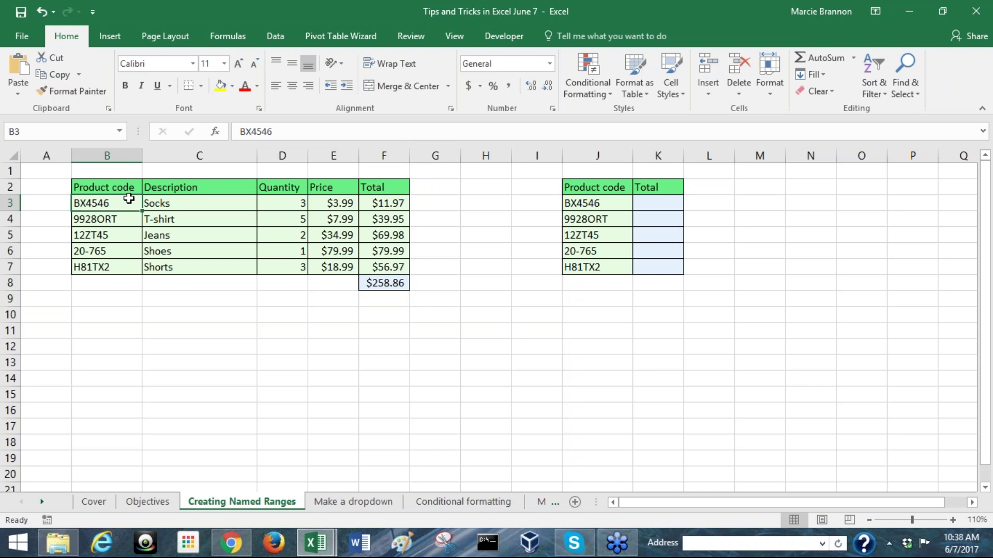
pyautogui.hotkey('ctrl', 'shift', 'Down')
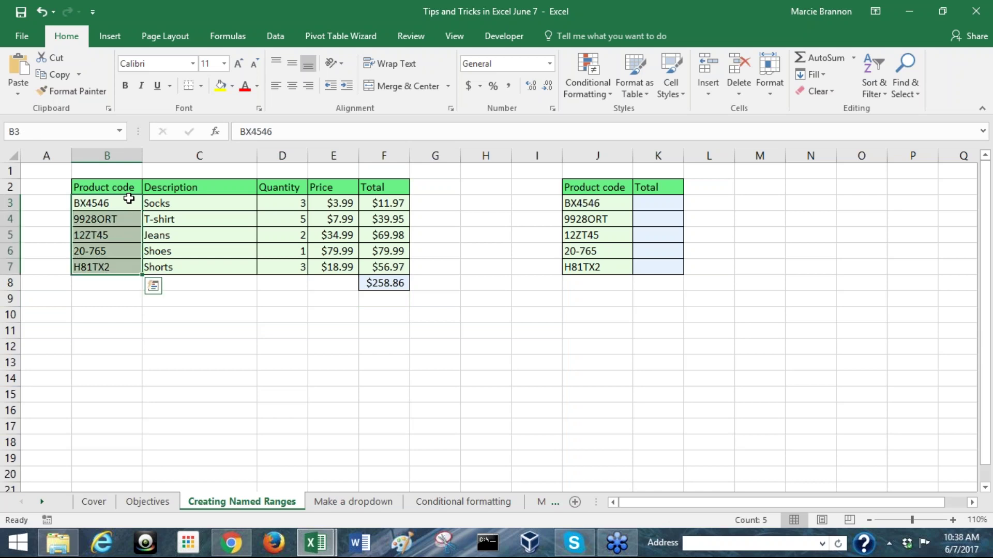
pyautogui.click(123, 200)
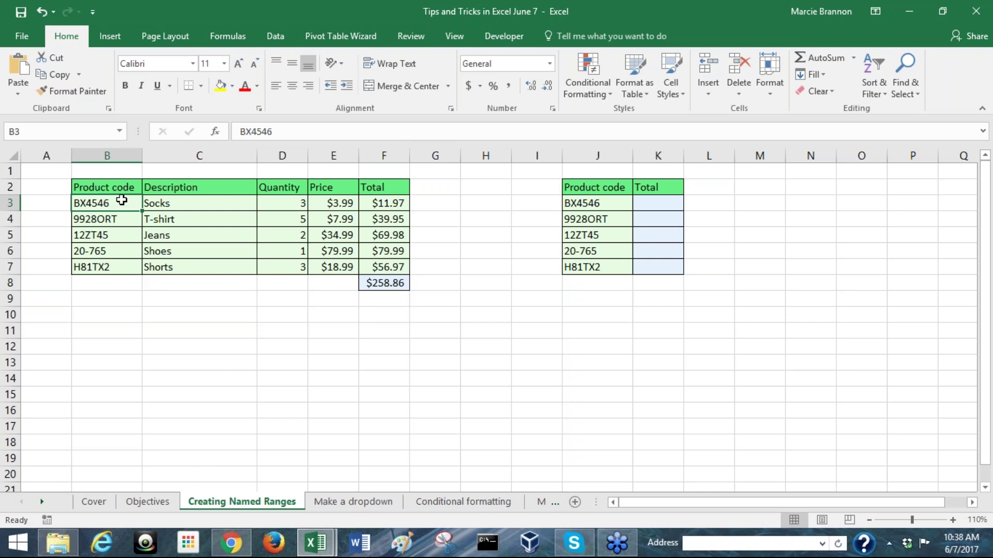
pyautogui.hotkey('ctrl', 'shift', 'Down')
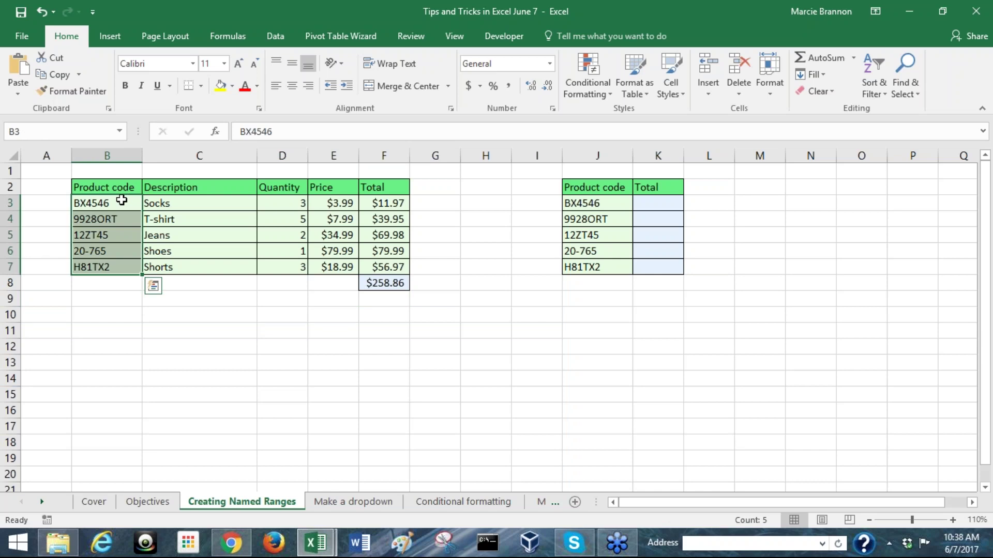
pyautogui.hotkey('ctrl', 'shift', 'Right')
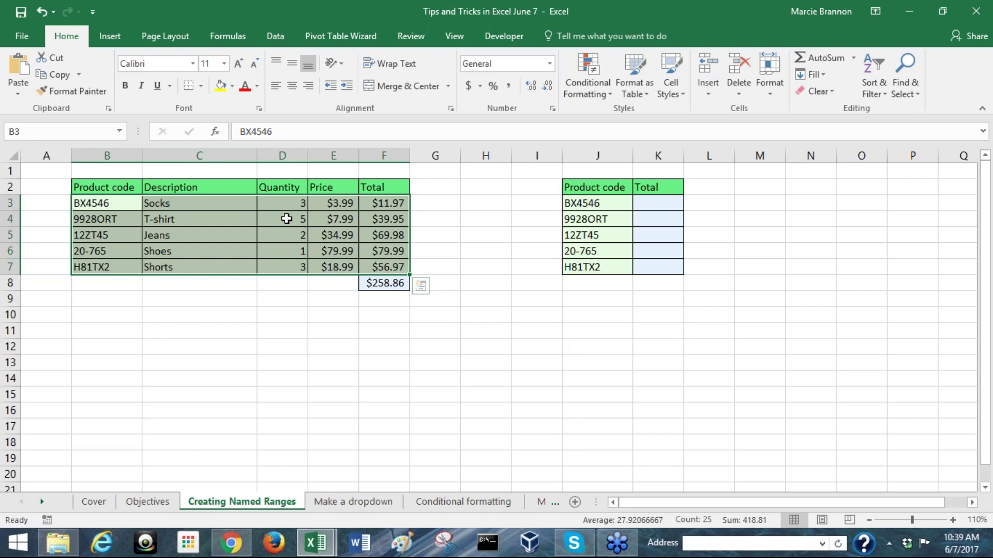
pyautogui.click(52, 131)
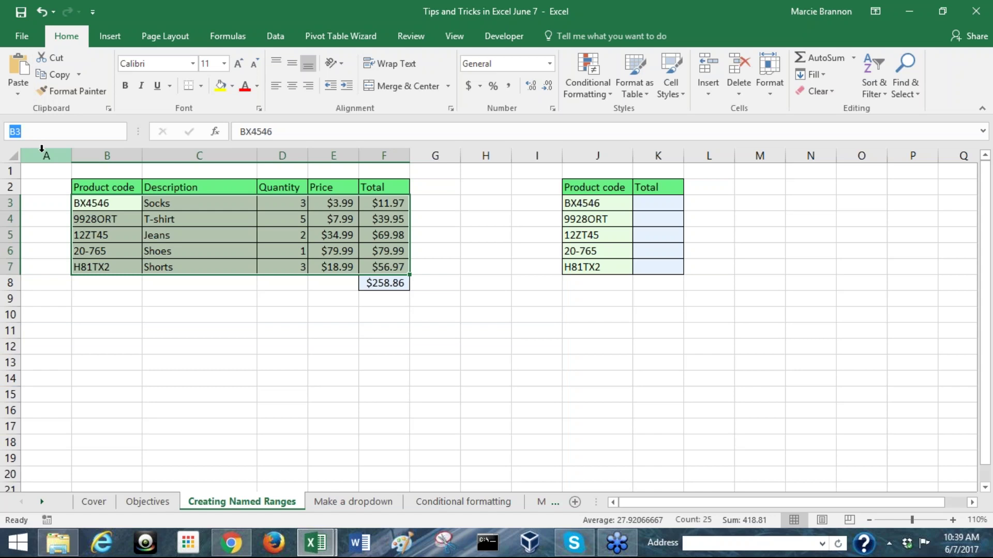
pyautogui.write('Lookup_Range')
pyautogui.press('Return')
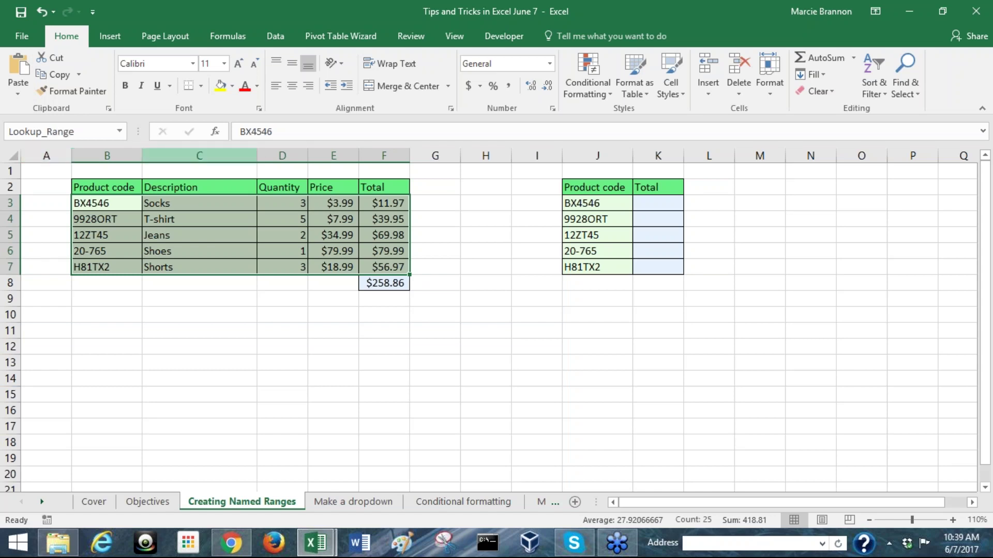
# - Go to Purchase_Totals, Totals_Sum and Lookup_Range in turn from the list of defined names
pyautogui.click(120, 133)
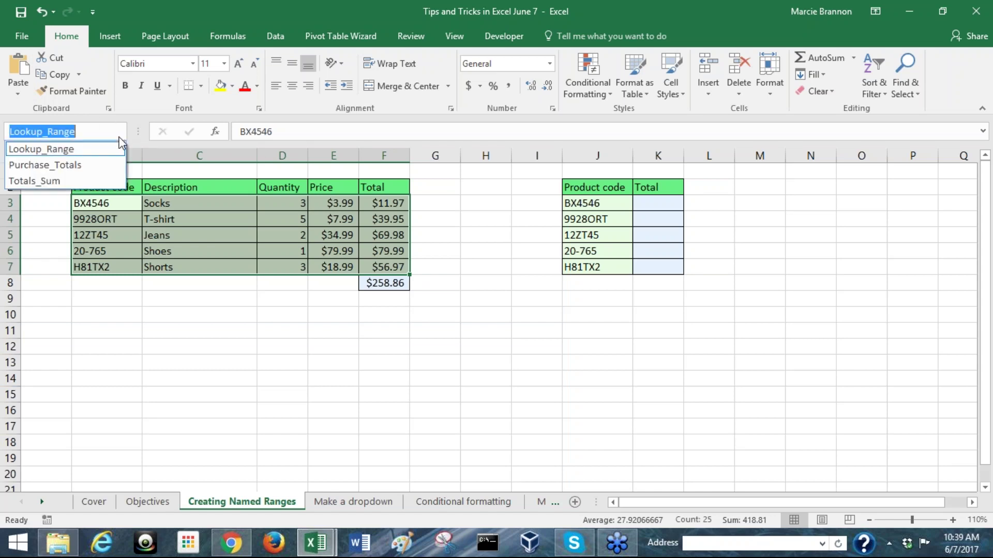
pyautogui.click(80, 165)
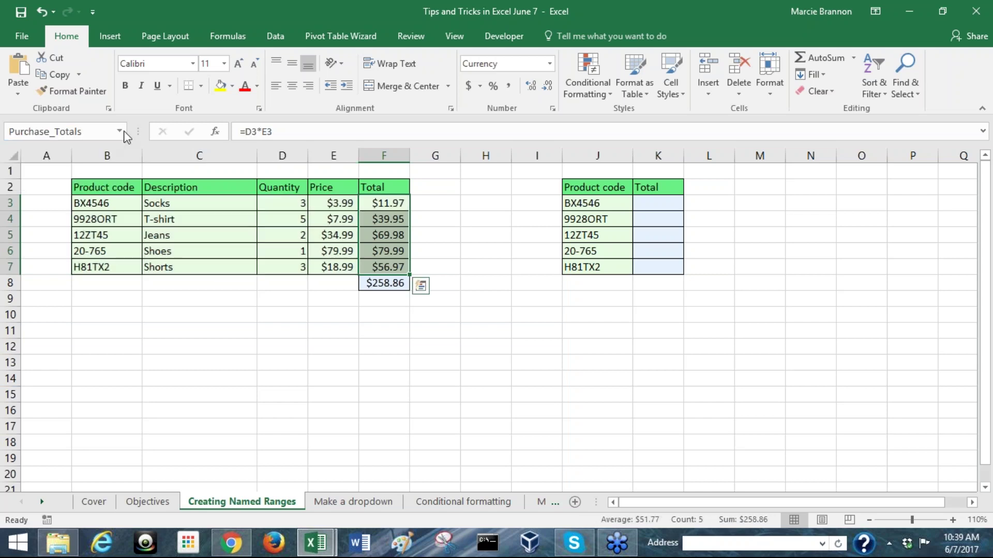
pyautogui.click(114, 136)
pyautogui.click(91, 176)
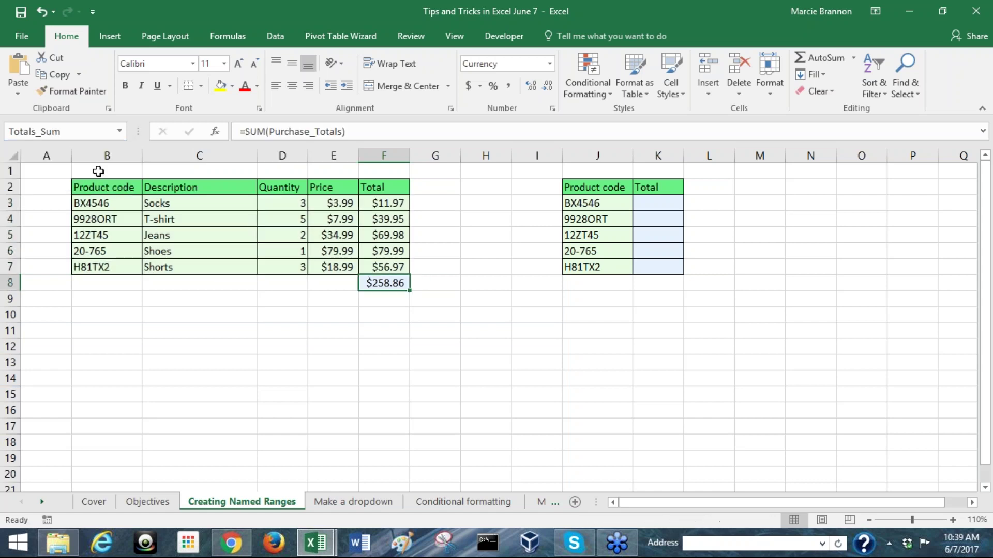
pyautogui.click(120, 132)
pyautogui.click(104, 148)
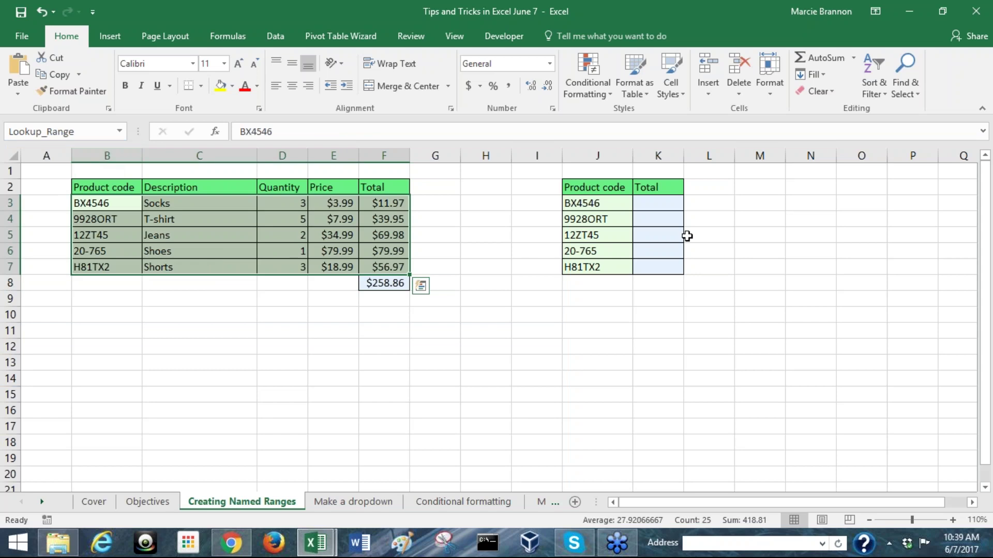
# - Compare the first product code in J3 with the product table by selecting each, including the table's header row
pyautogui.click(592, 189)
pyautogui.click(597, 202)
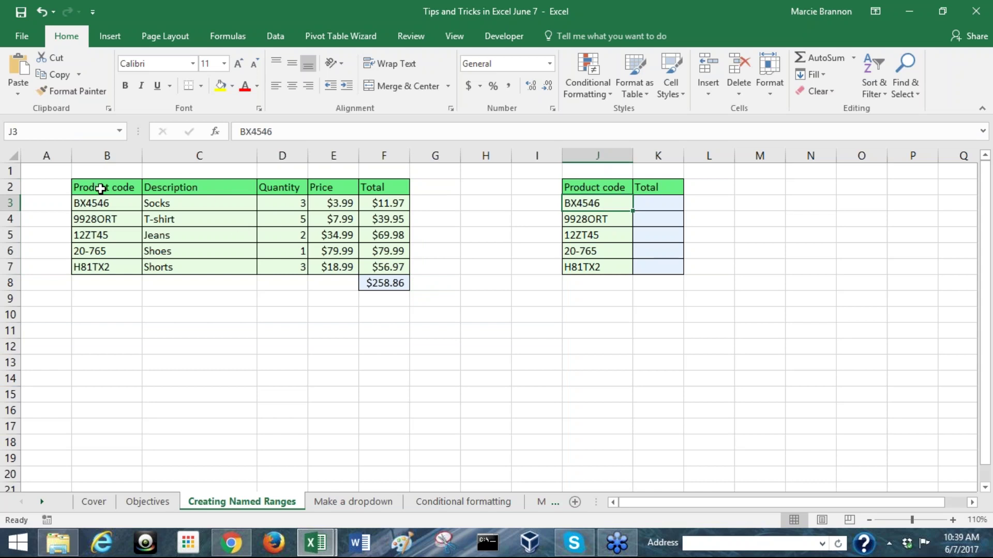
pyautogui.moveTo(99, 188); pyautogui.dragTo(387, 268)
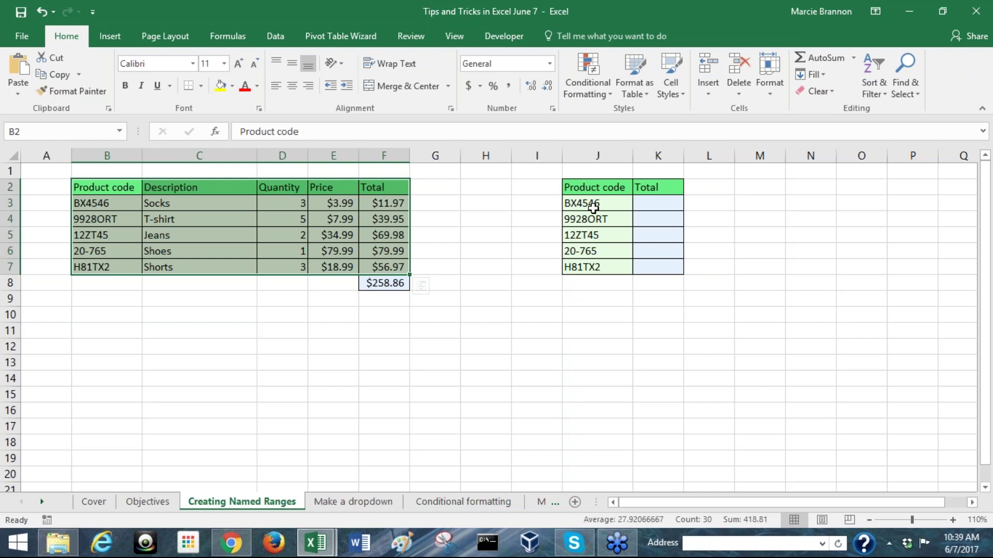
# - Start a VLOOKUP formula in cell K3 of the second table with J3 as the lookup value
pyautogui.click(638, 210)
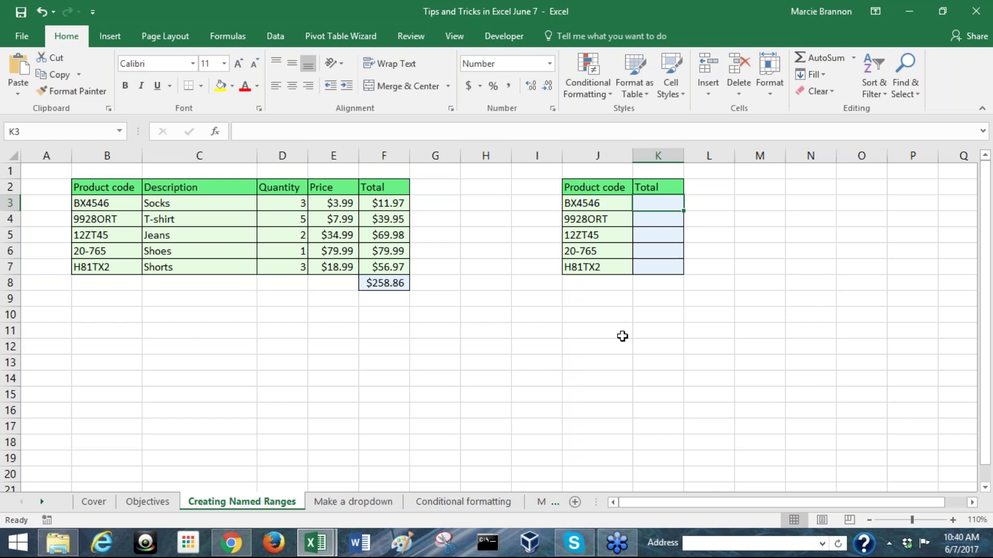
pyautogui.write('=')
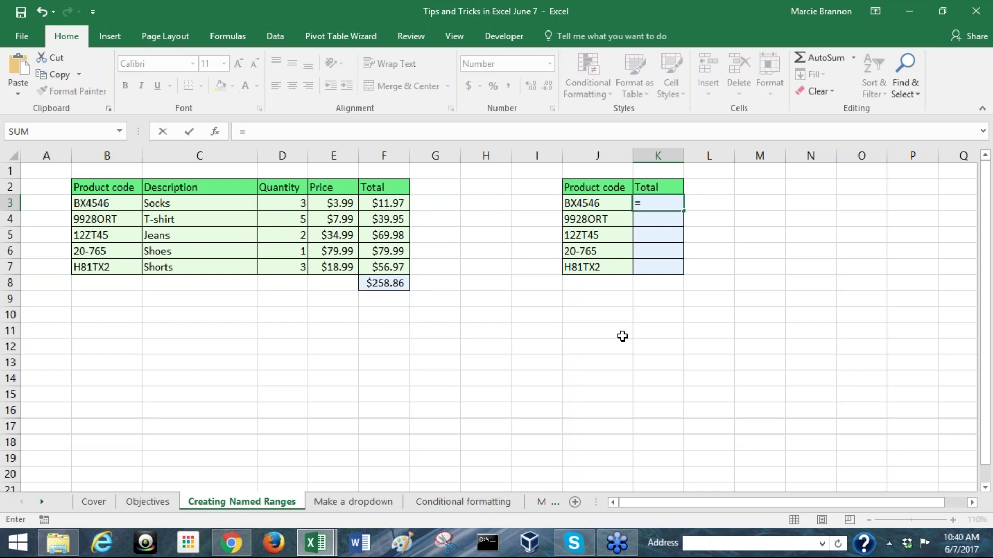
pyautogui.write('vlo')
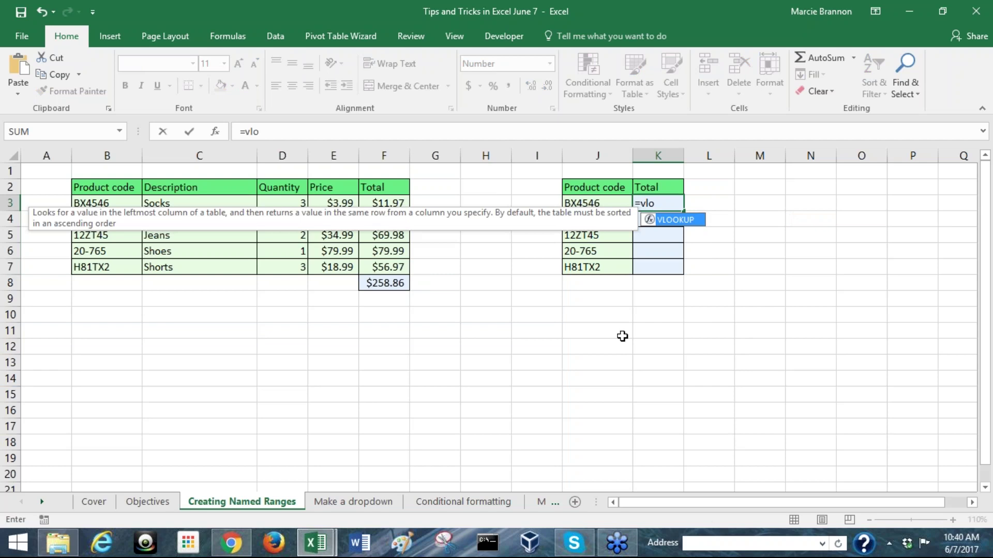
pyautogui.press('Tab')
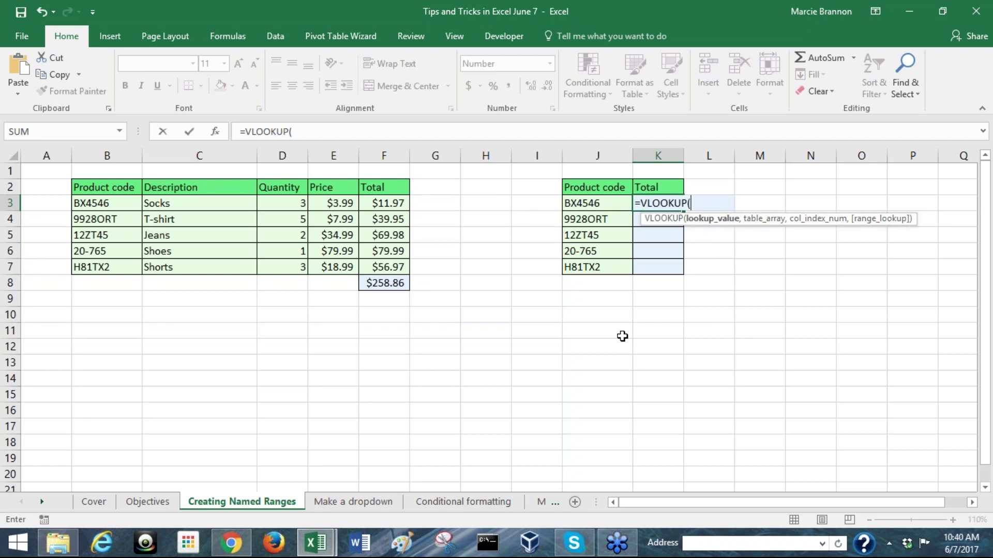
pyautogui.click(576, 201)
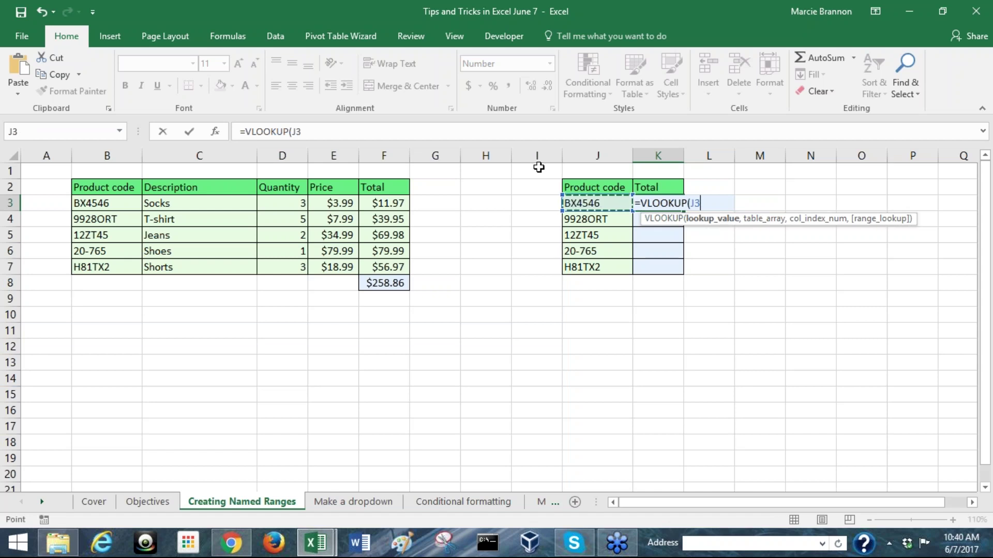
pyautogui.write(',')
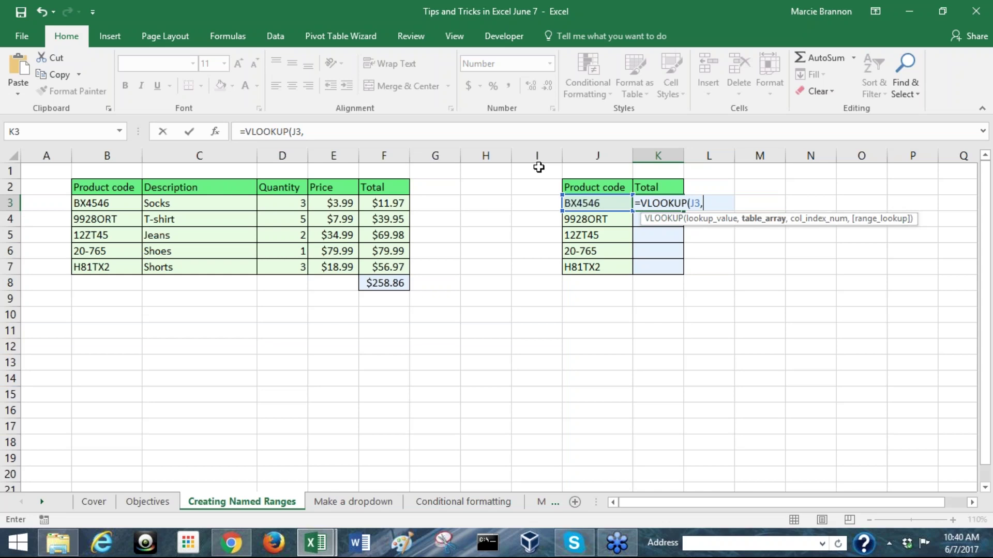
# - Use the named range Lookup_Range as the table array of the VLOOKUP formula in K3
pyautogui.write('Lo')
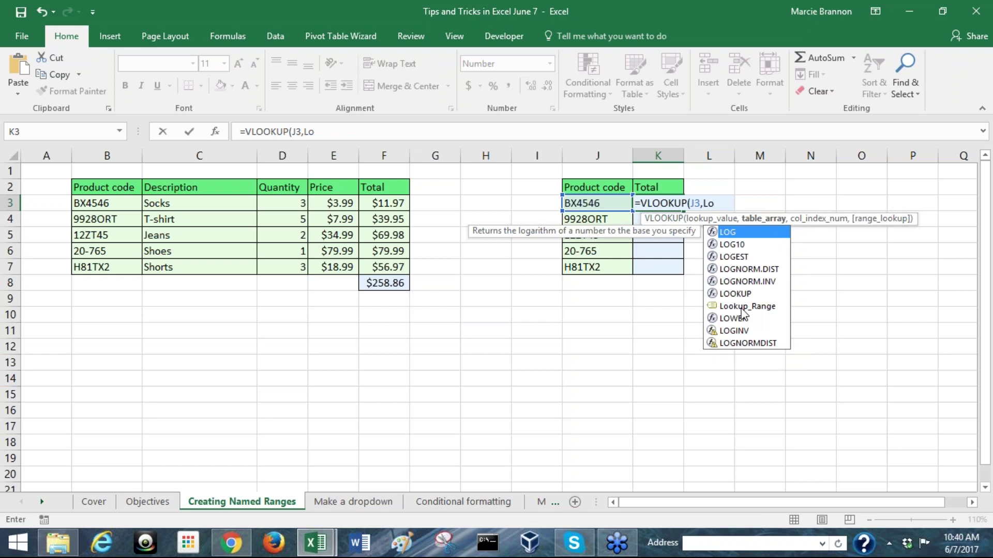
pyautogui.press('Down')
pyautogui.press('Down')
pyautogui.press('Down')
pyautogui.press('Down')
pyautogui.press('Down')
pyautogui.press('Down')
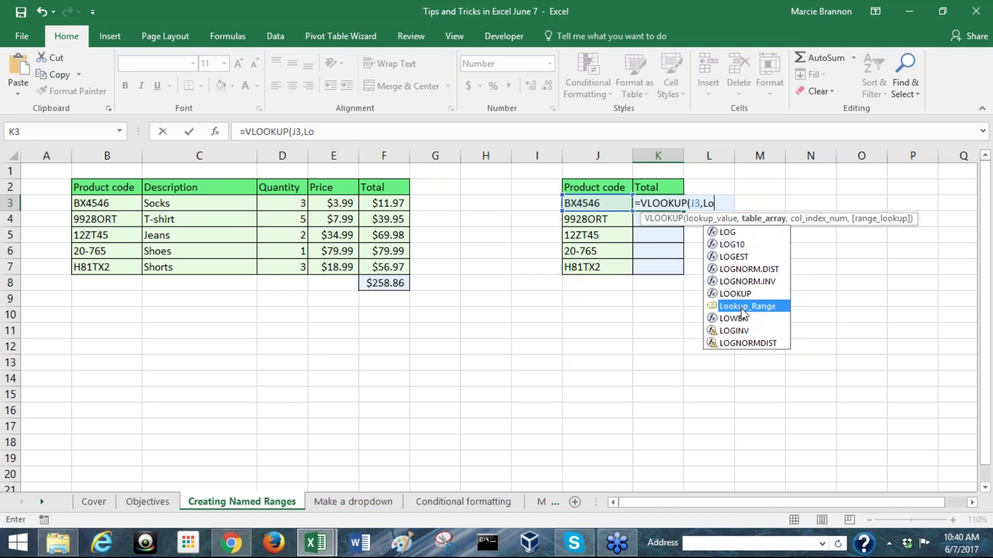
pyautogui.press('Tab')
pyautogui.write(',')
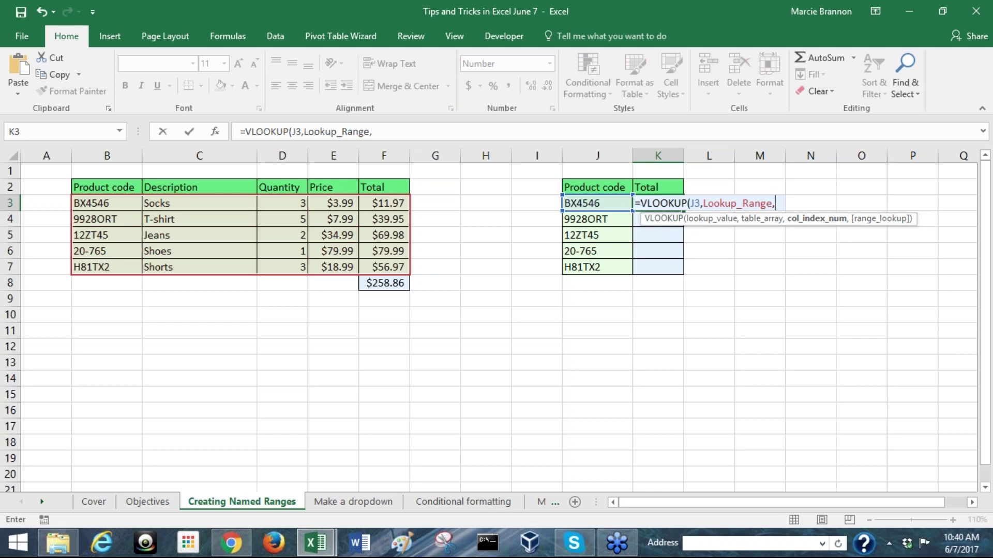
# - Complete the VLOOKUP in K3 with column index 5 and 0 for an exact match
pyautogui.write('5,')
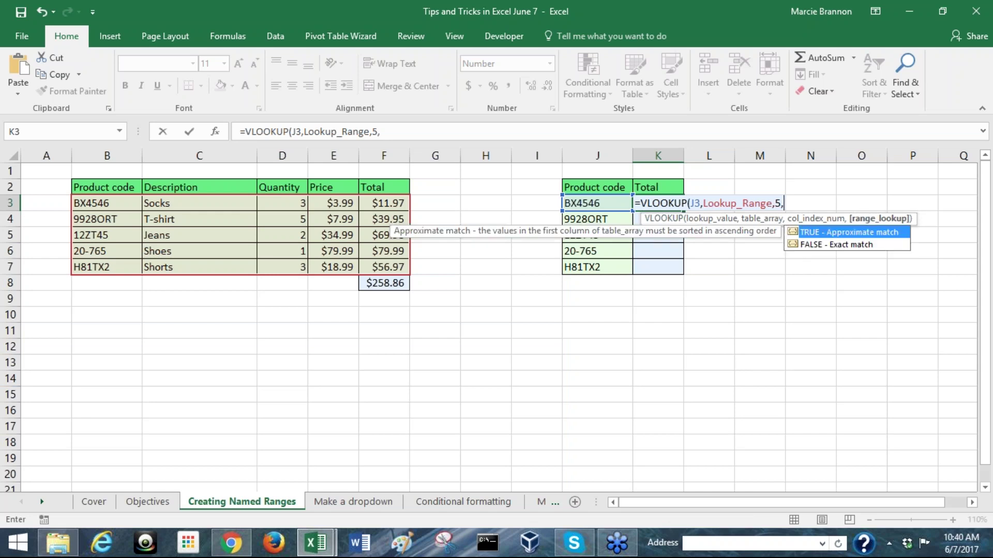
pyautogui.write('0')
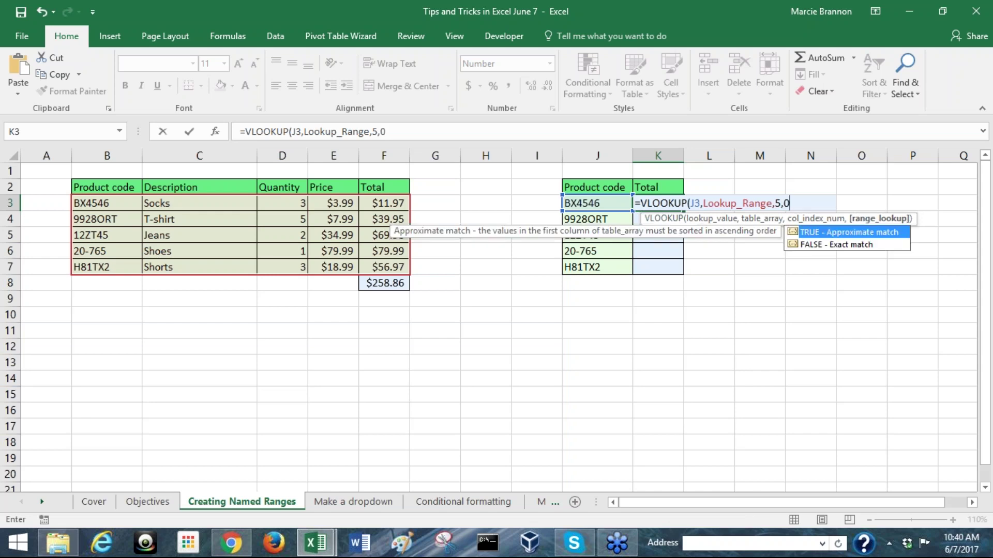
pyautogui.write(')')
pyautogui.press('Return')
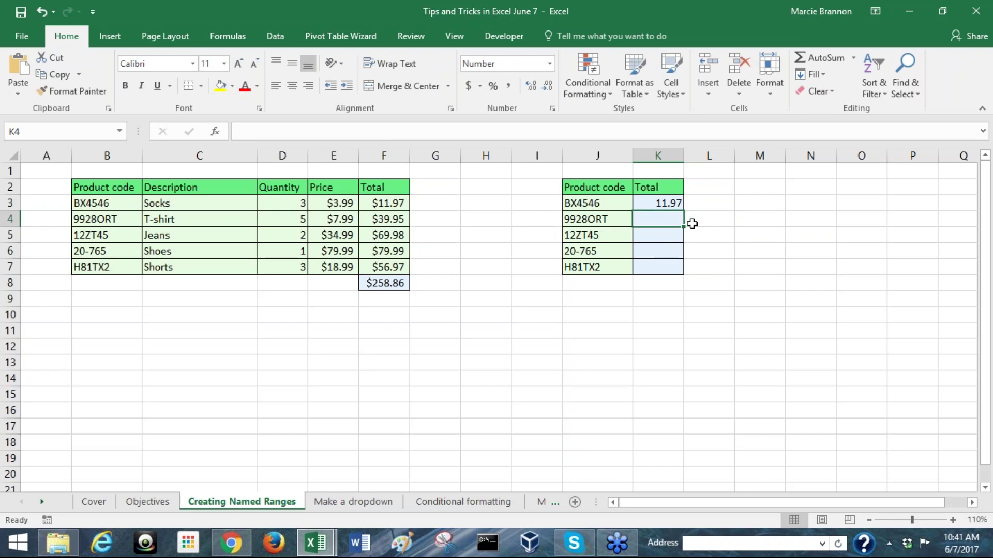
# - Compare jumping to the last filled cell from J3 in the second table's Product code column and from K3 in its Total column
pyautogui.click(650, 203)
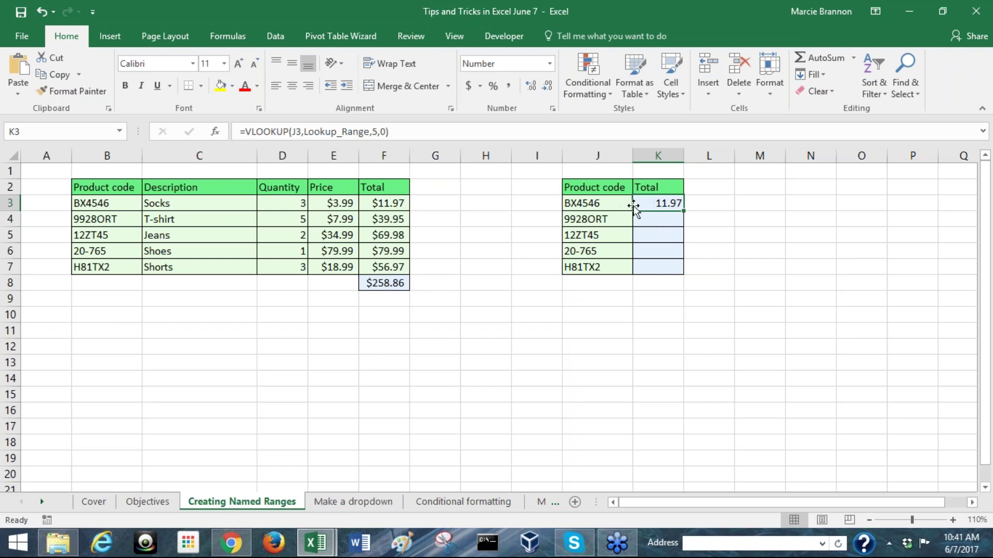
pyautogui.click(631, 205)
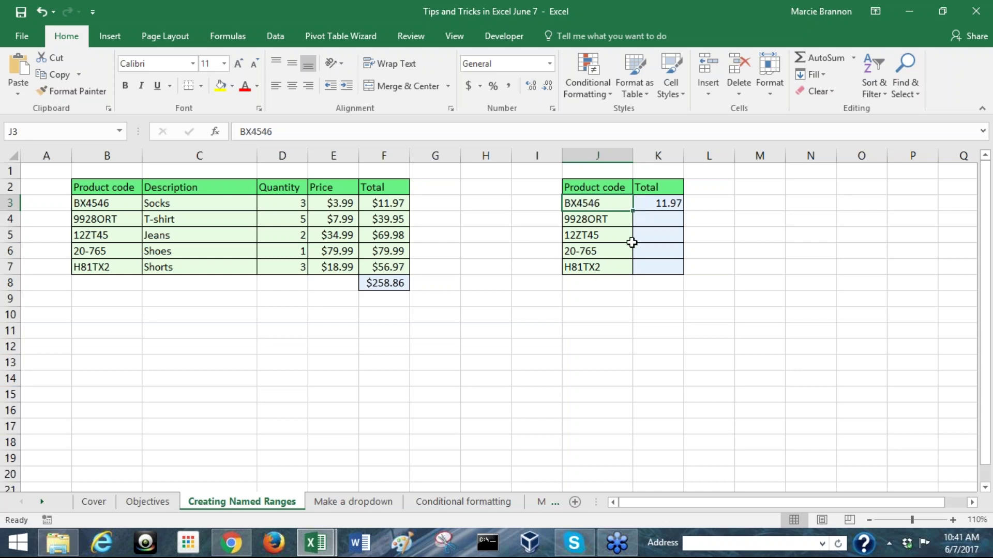
pyautogui.hotkey('ctrl', 'Down')
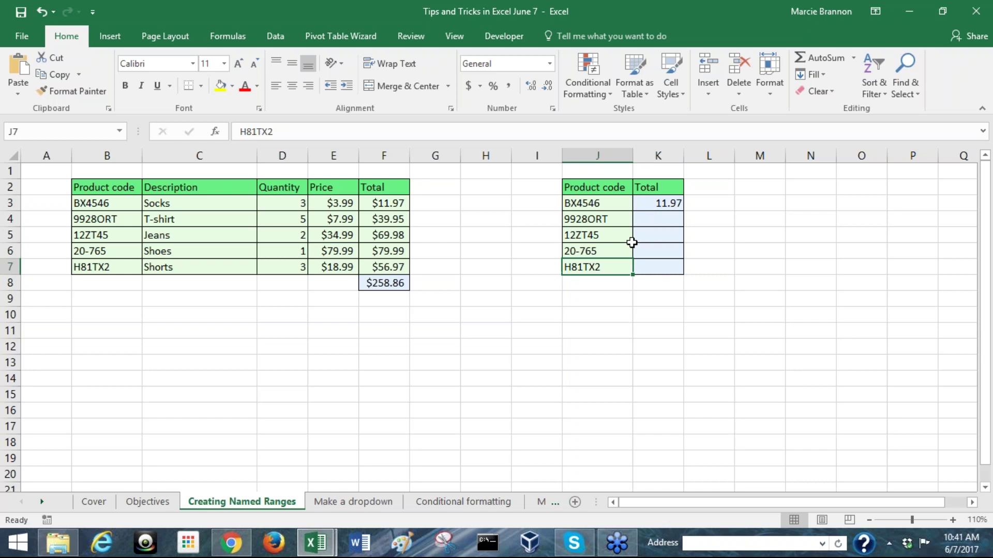
pyautogui.press('Up')
pyautogui.press('Up')
pyautogui.press('Up')
pyautogui.press('Up')
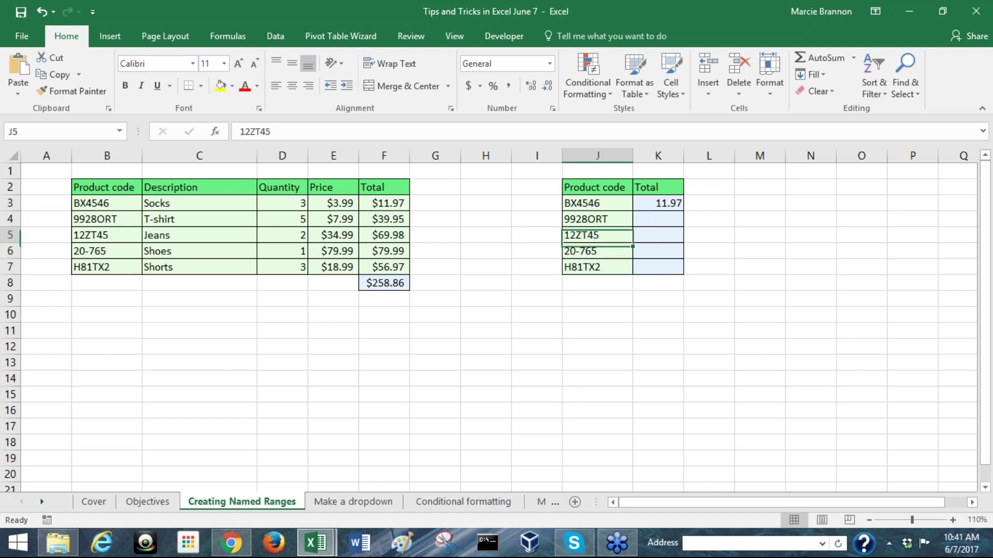
pyautogui.click(658, 203)
pyautogui.hotkey('ctrl', 'Down')
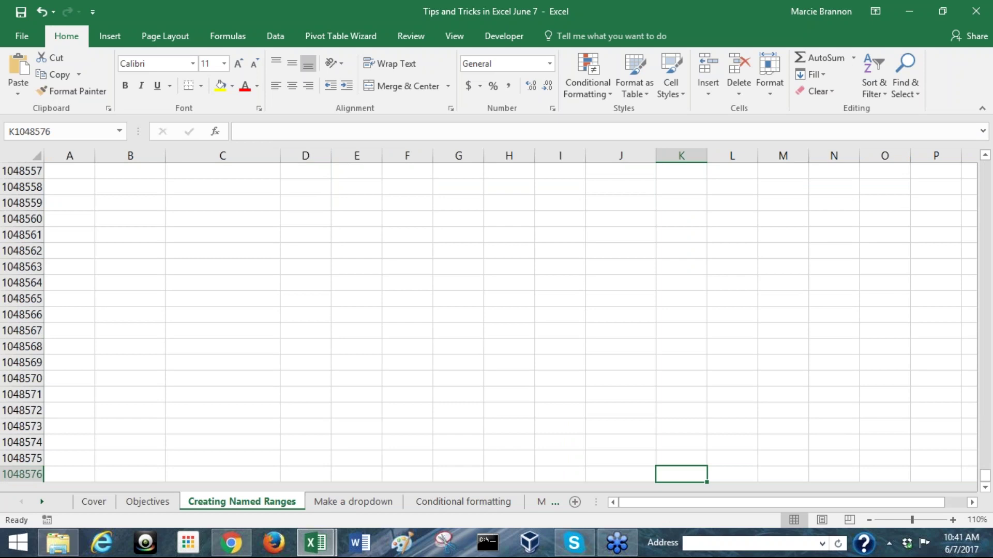
pyautogui.hotkey('ctrl', 'Up')
pyautogui.press('Left')
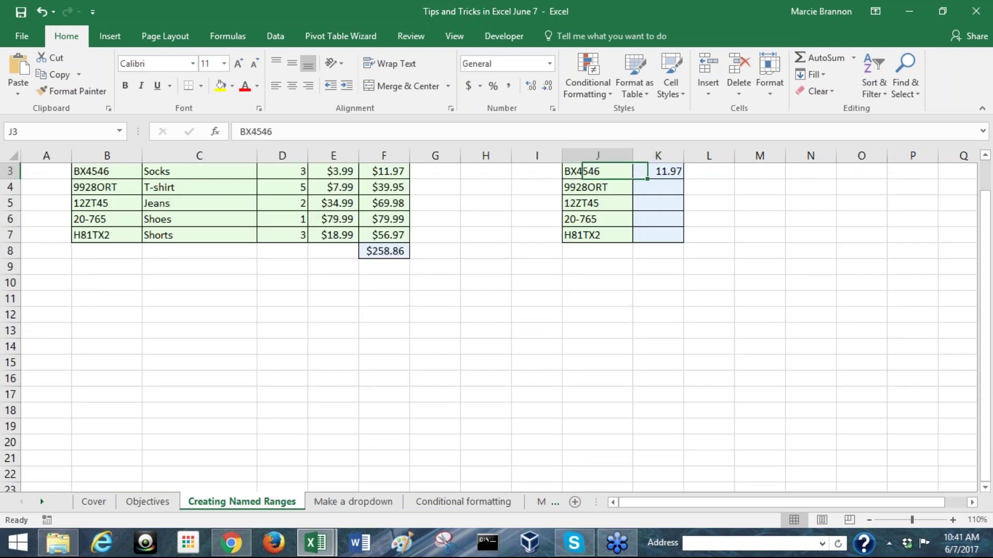
# - Fill the VLOOKUP formula from K3 down through K7 for the remaining product codes
pyautogui.hotkey('ctrl', 'Down')
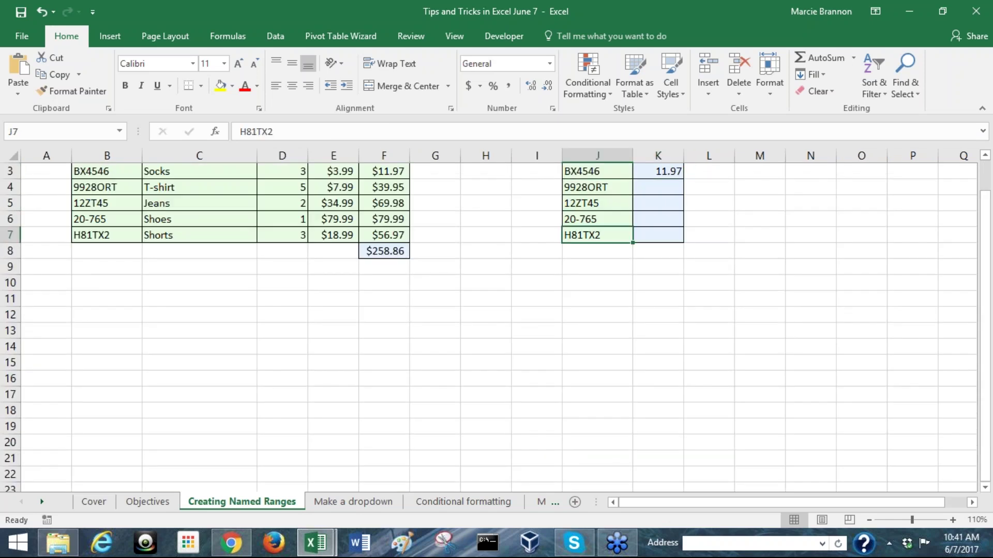
pyautogui.press('Right')
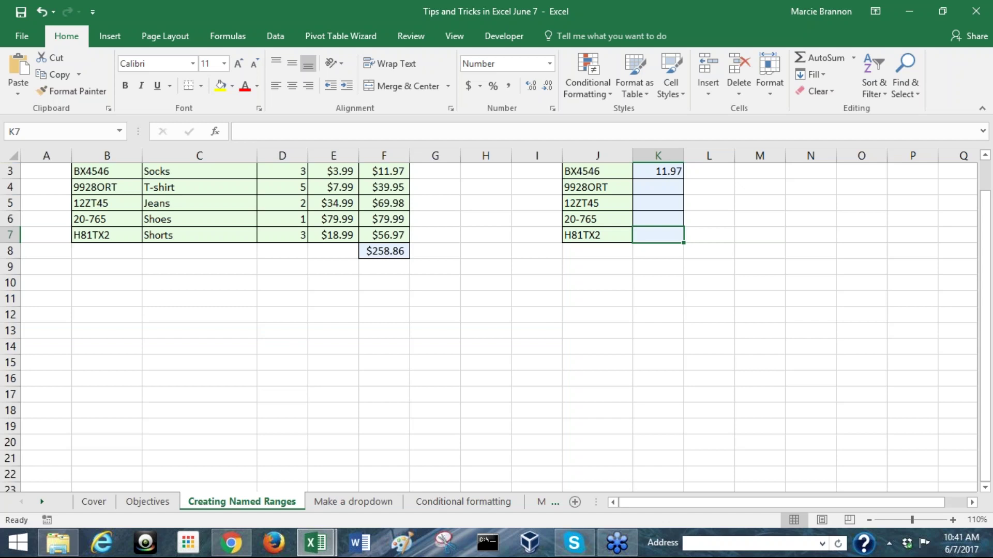
pyautogui.hotkey('shift', 'ctrl', 'Up')
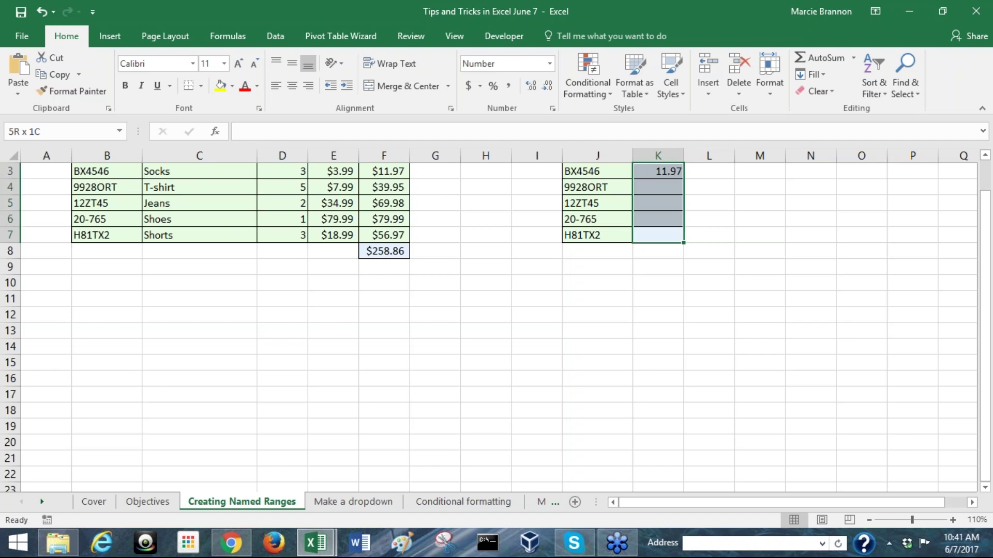
pyautogui.scroll(1, 556, 300)
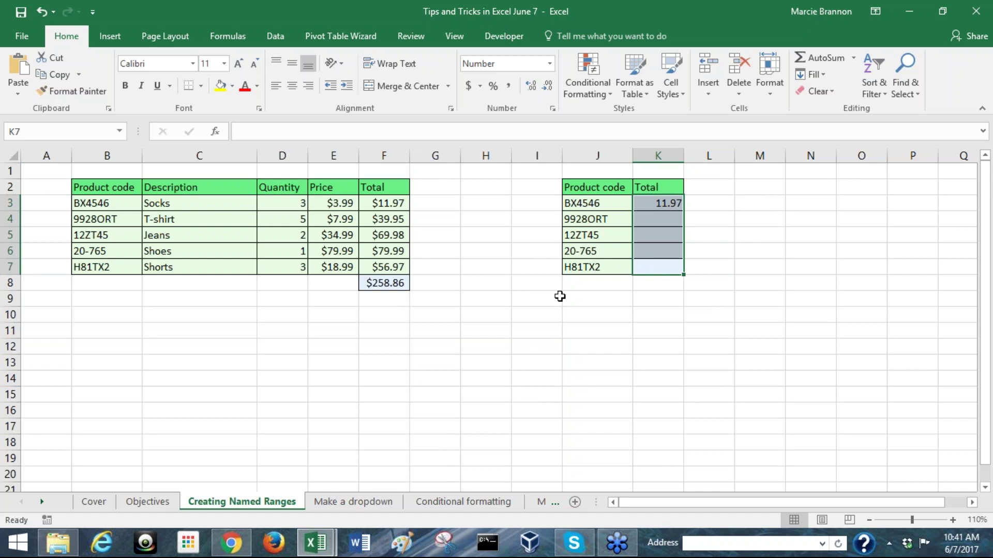
pyautogui.hotkey('ctrl', 'v')
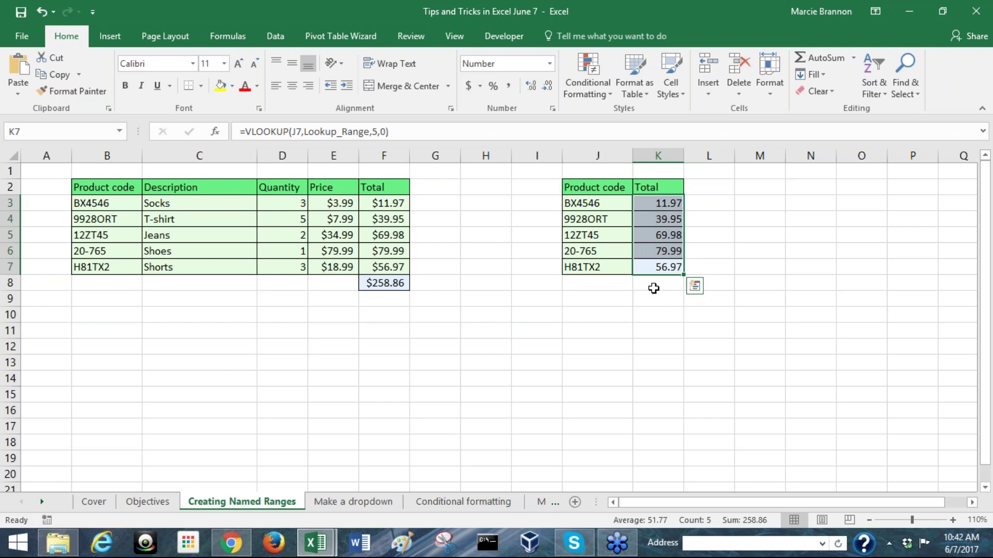
# - Format the second table's totals in K3:K7 as currency, leaving out the header cell
pyautogui.press('Up')
pyautogui.press('Up')
pyautogui.press('Up')
pyautogui.press('Up')
pyautogui.press('Left')
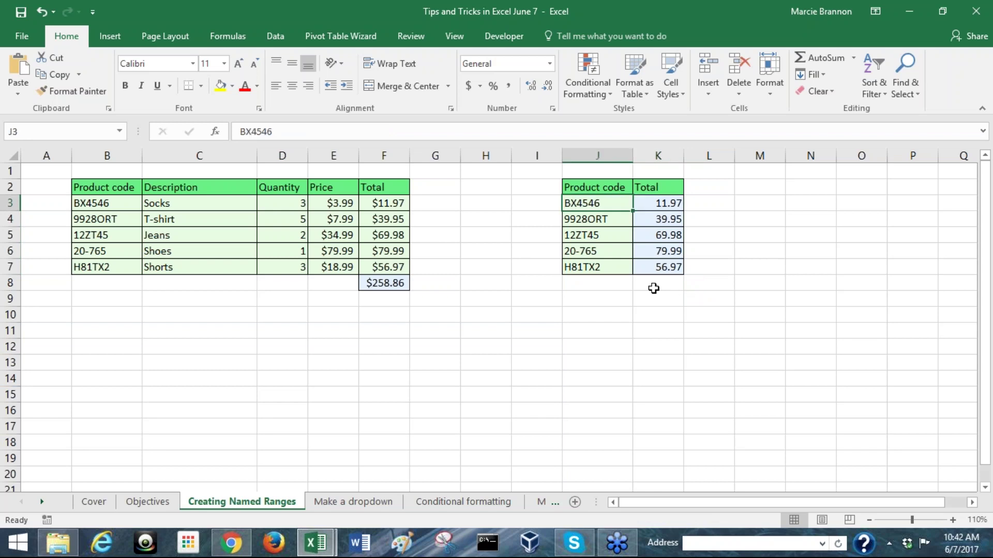
pyautogui.hotkey('ctrl', 'Down')
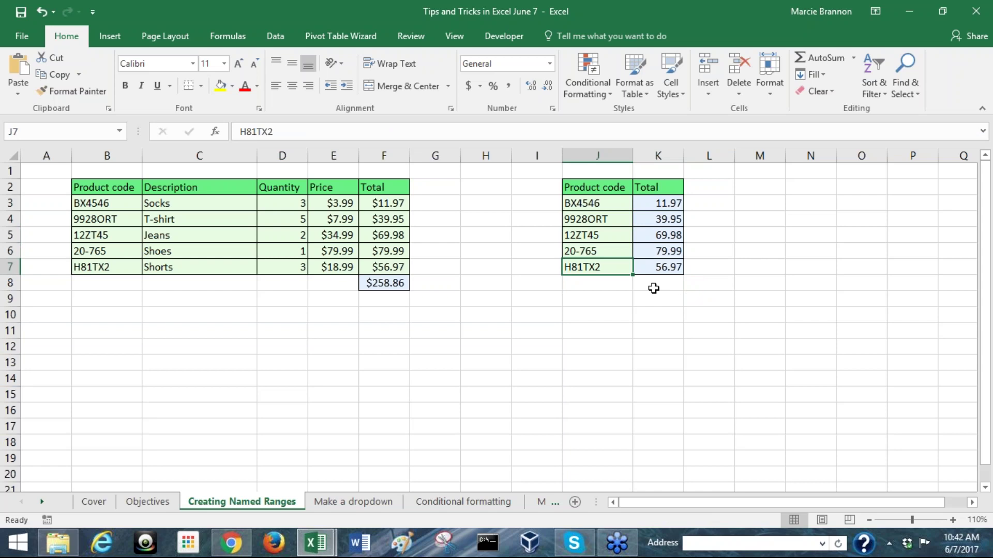
pyautogui.press('Right')
pyautogui.hotkey('ctrl', 'shift', 'Up')
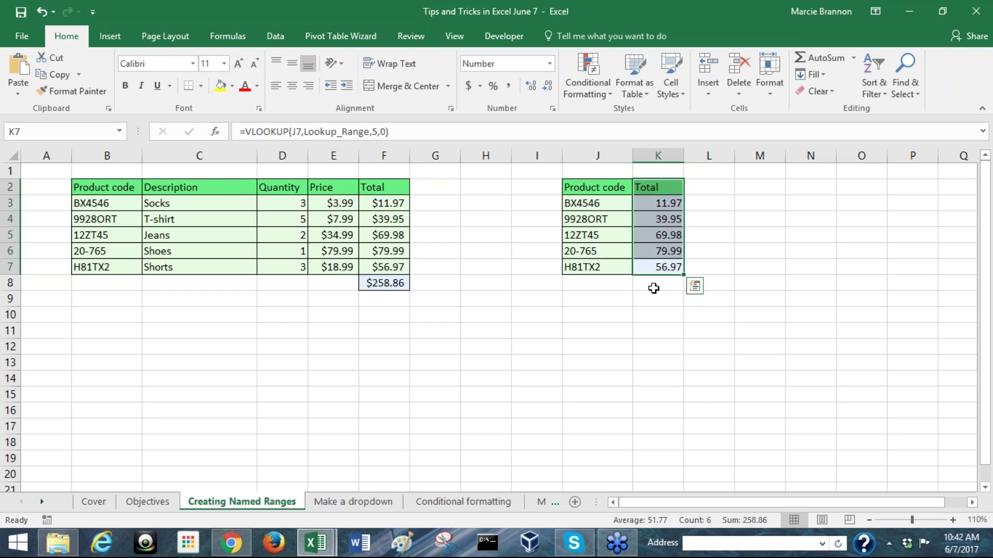
pyautogui.hotkey('shift', 'Down')
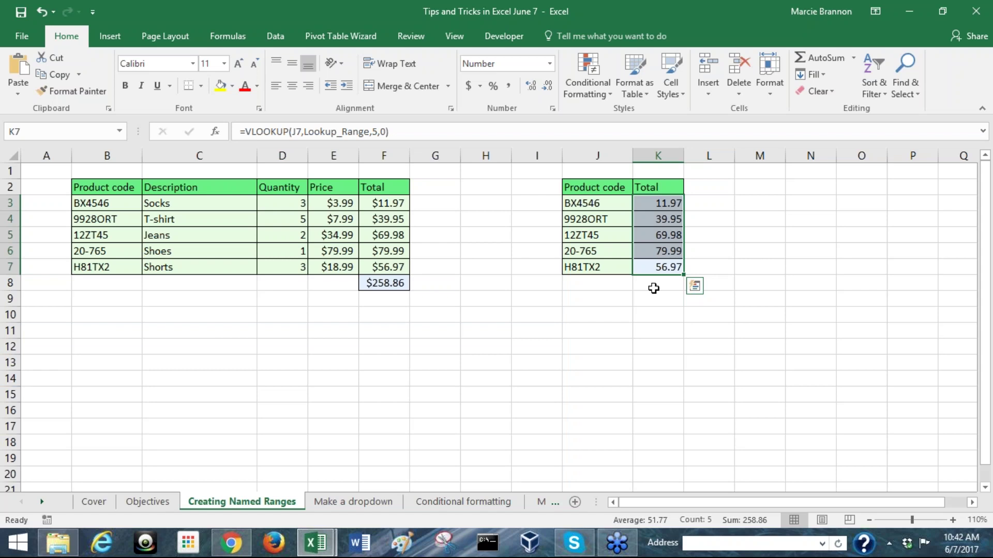
pyautogui.hotkey('ctrl', 'u')
pyautogui.hotkey('ctrl', 'u')
pyautogui.hotkey('ctrl', 'shift', '4')
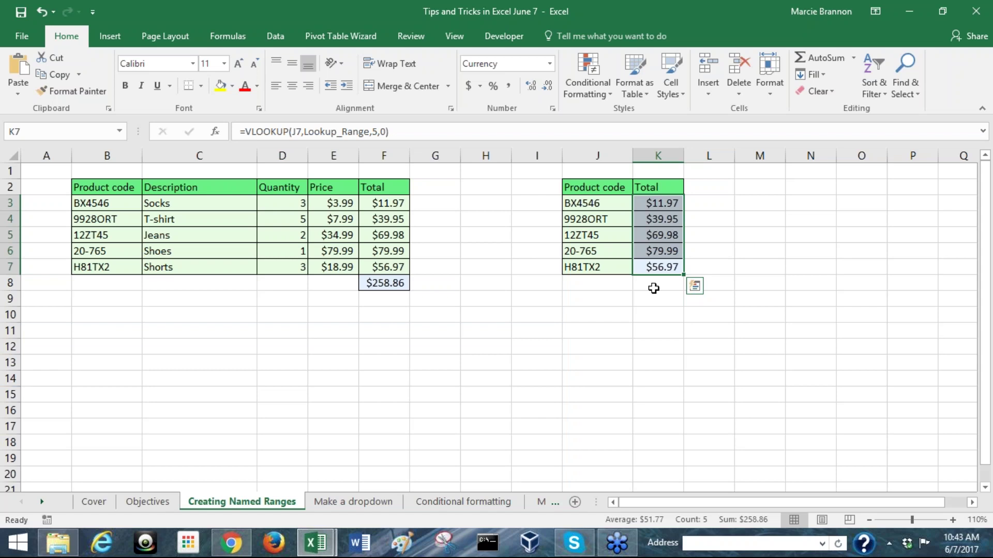
# - Go from K3 to the last total in K7 by way of the second table's Product code column
pyautogui.press('Up')
pyautogui.press('Up')
pyautogui.press('Up')
pyautogui.press('Up')
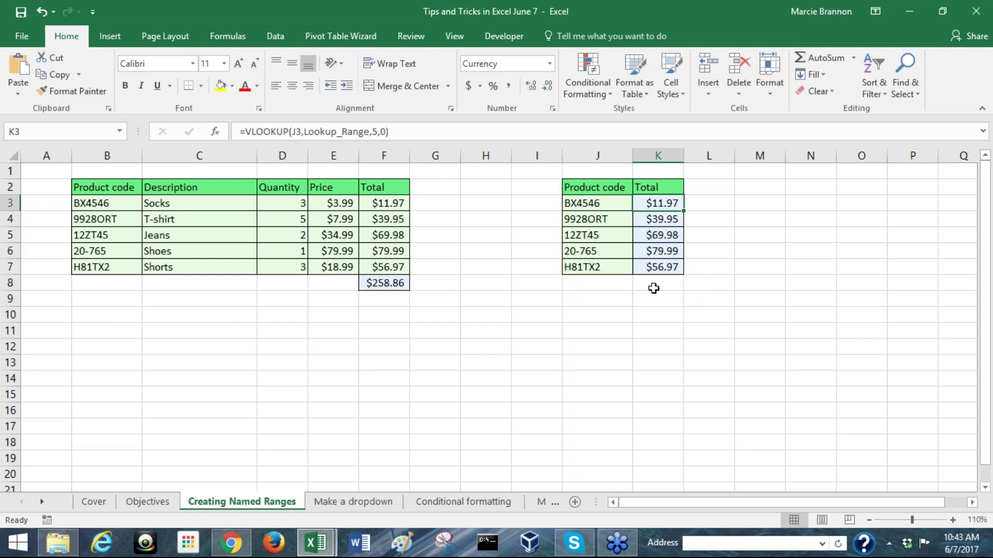
pyautogui.press('Left')
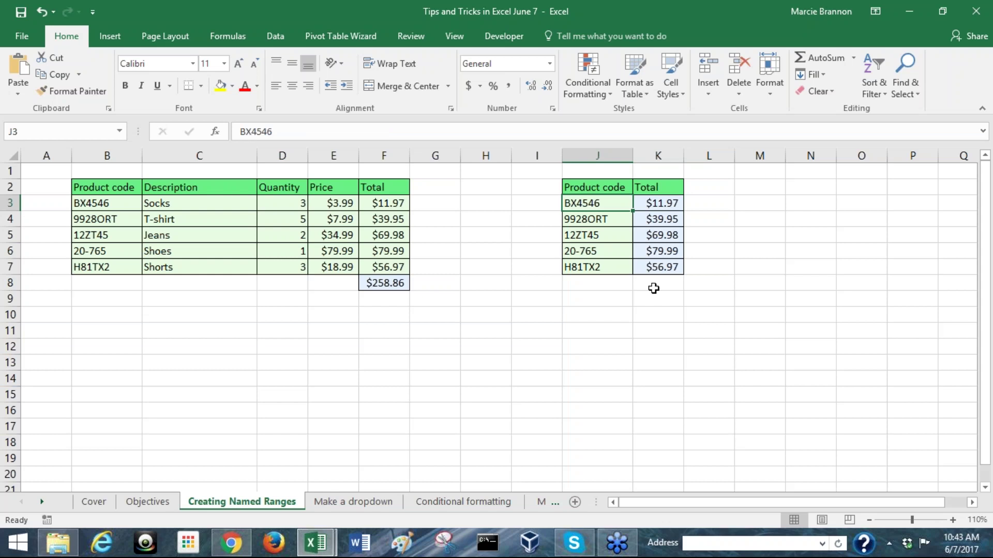
pyautogui.hotkey('ctrl', 'Down')
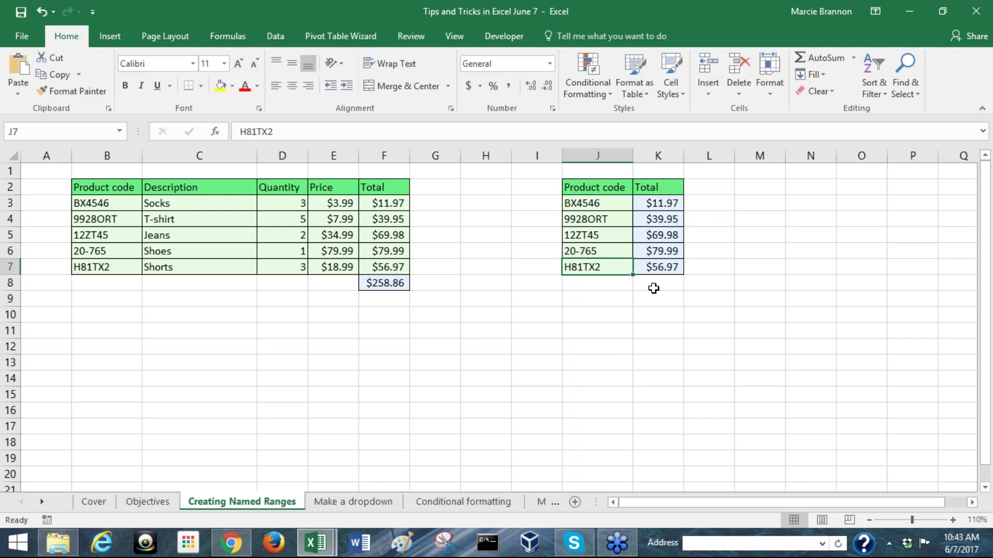
pyautogui.press('Right')
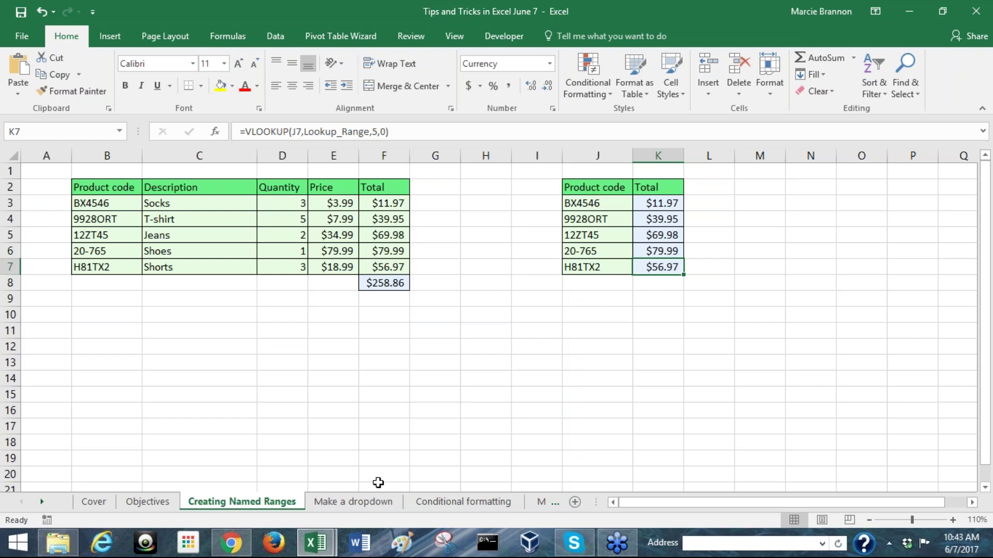
# - Open the Make a dropdown sheet and examine the genre list, the Romance movies and the empty Genre and Movie entry cells
pyautogui.click(338, 503)
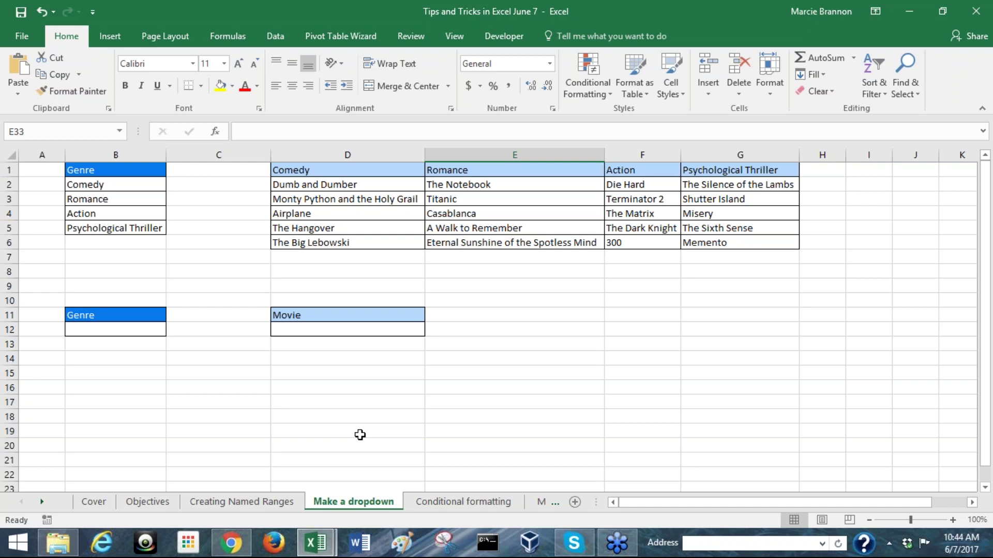
pyautogui.click(83, 187)
pyautogui.moveTo(84, 187); pyautogui.dragTo(84, 228)
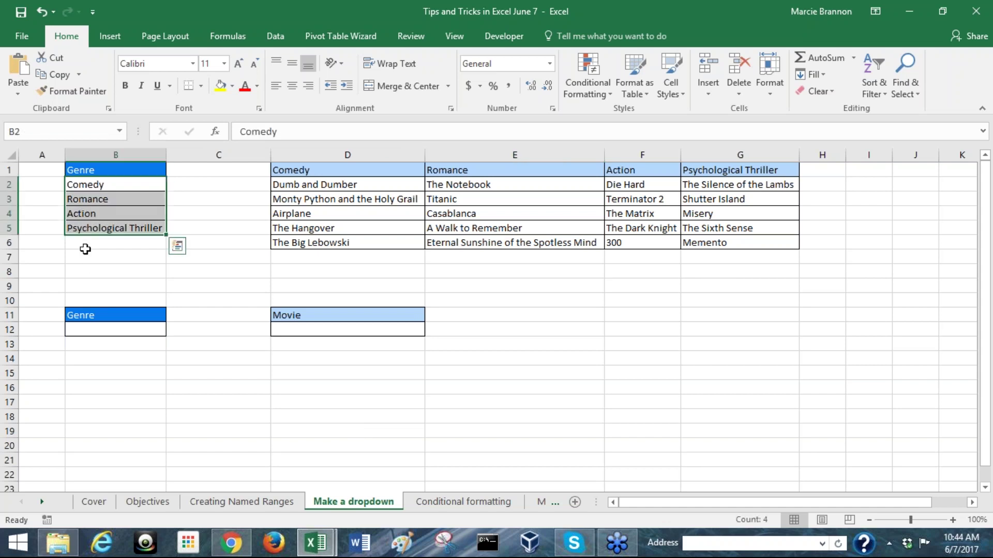
pyautogui.click(89, 203)
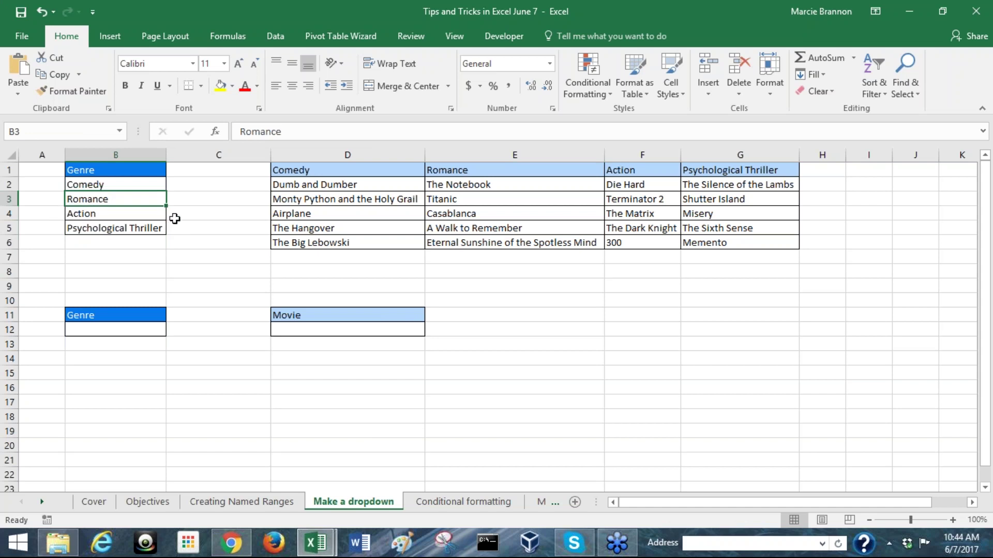
pyautogui.click(308, 331)
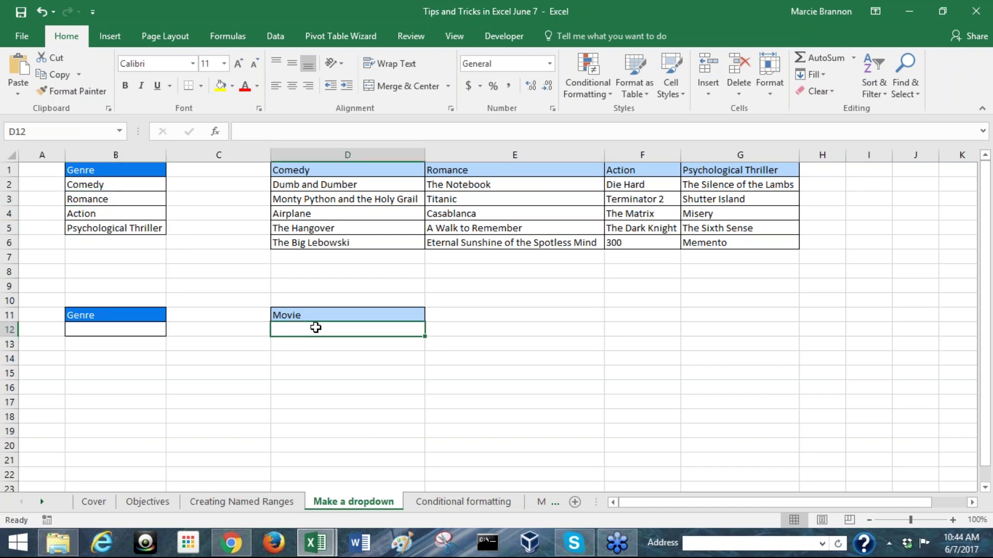
pyautogui.moveTo(470, 186); pyautogui.dragTo(471, 243)
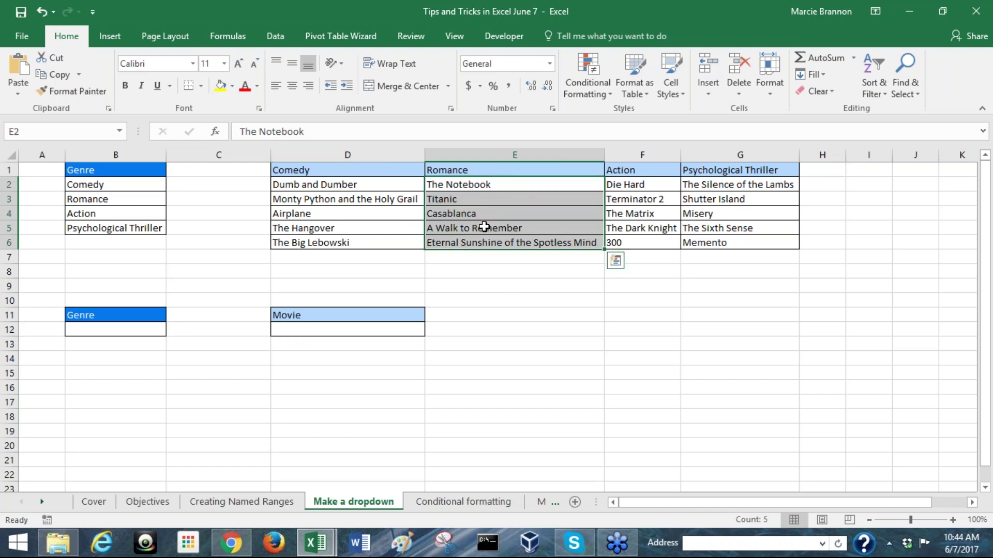
pyautogui.click(384, 330)
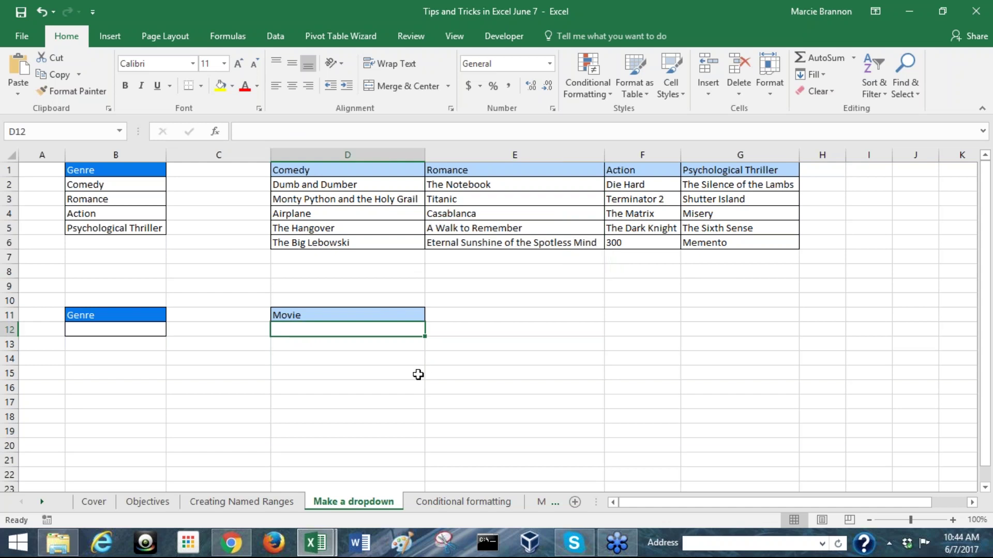
pyautogui.click(157, 332)
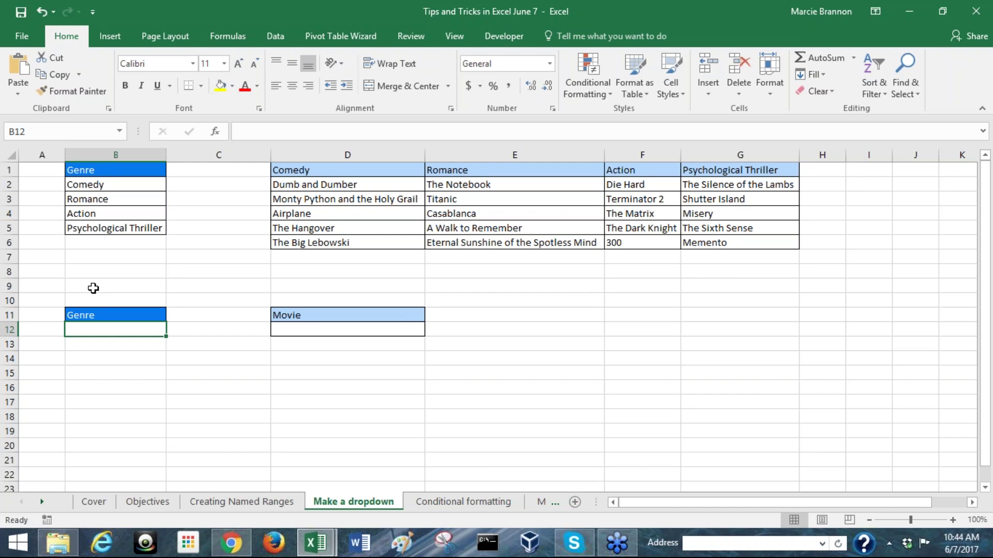
# - Select the four genres in B2:B5, without the header, and open the Name Manager
pyautogui.click(89, 185)
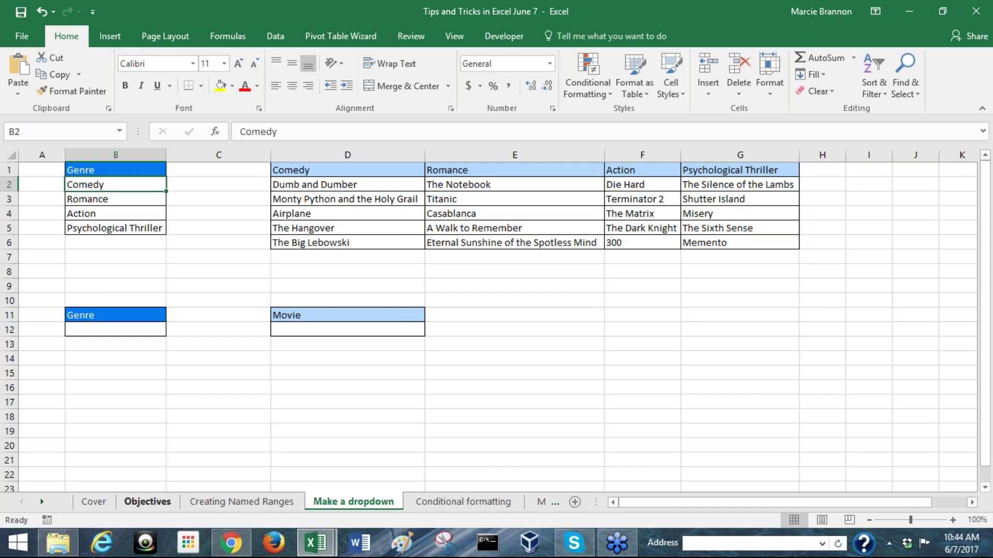
pyautogui.moveTo(573, 543)
pyautogui.hotkey('ctrl', 'shift', 'Down')
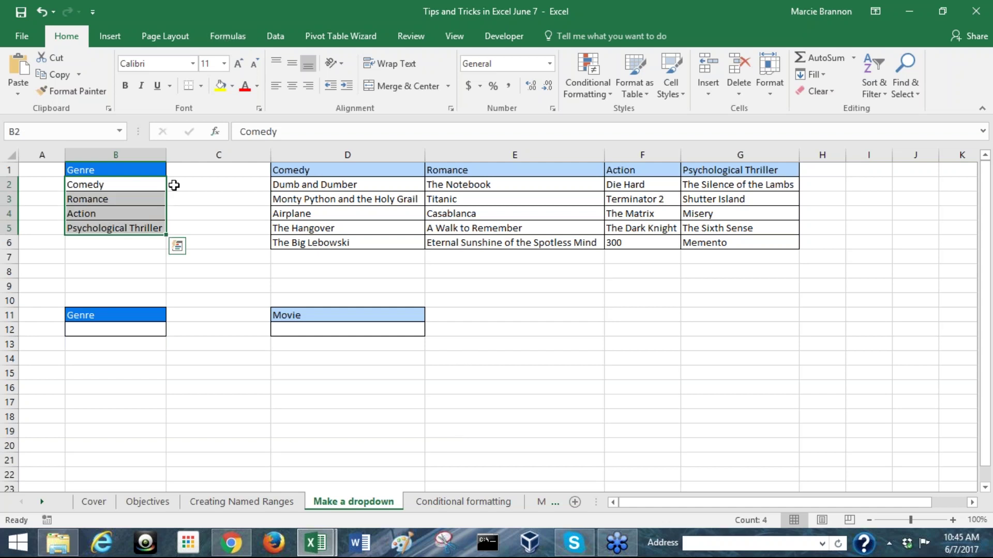
pyautogui.click(214, 40)
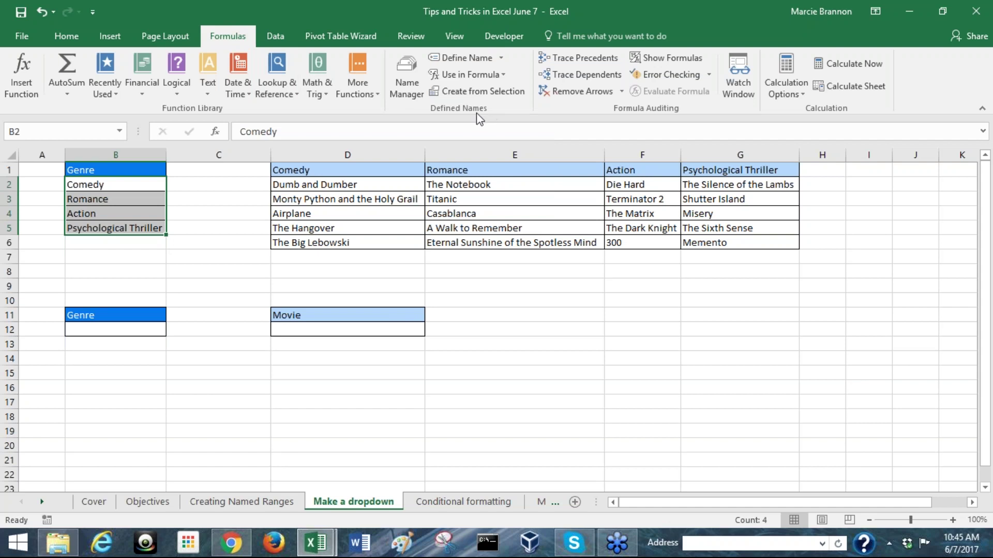
pyautogui.click(407, 73)
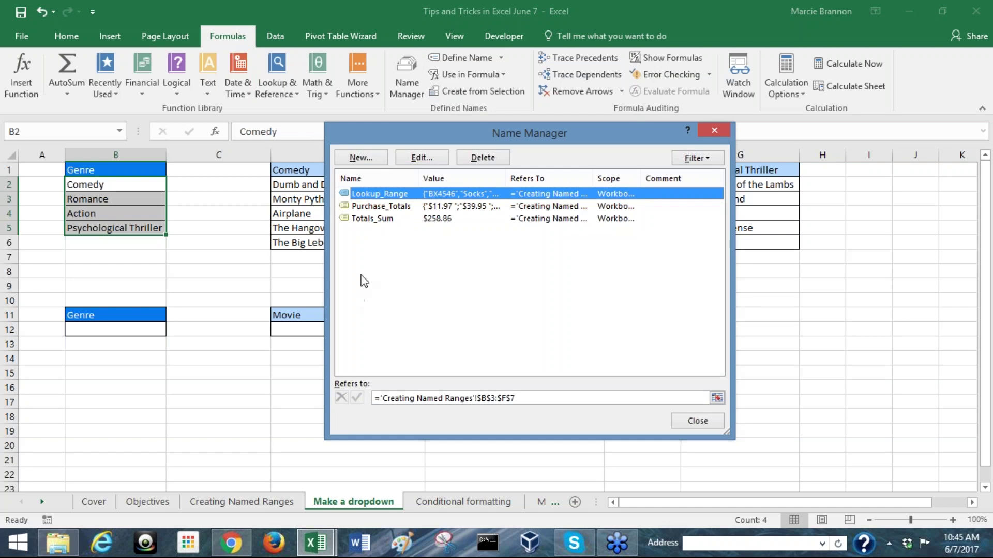
# - Review the cell references of Lookup_Range and Purchase_Totals, check Lookup_Range's editable settings, and close the Name Manager
pyautogui.moveTo(420, 182); pyautogui.dragTo(434, 182)
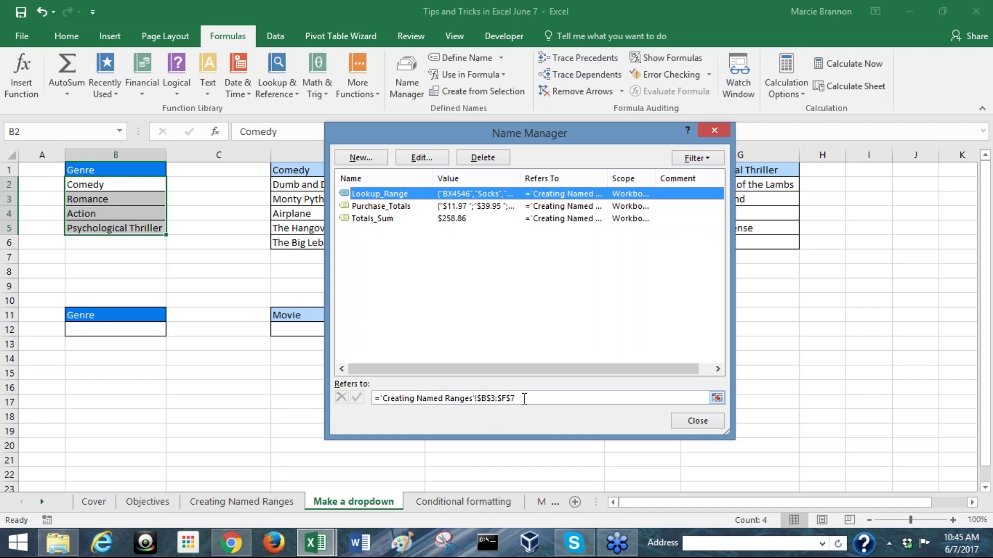
pyautogui.click(406, 207)
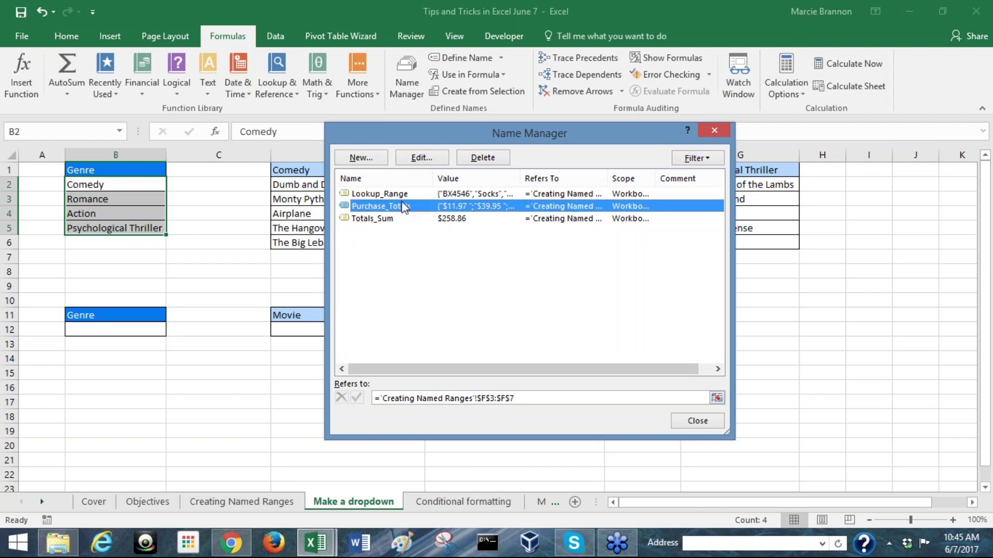
pyautogui.click(406, 195)
pyautogui.click(422, 158)
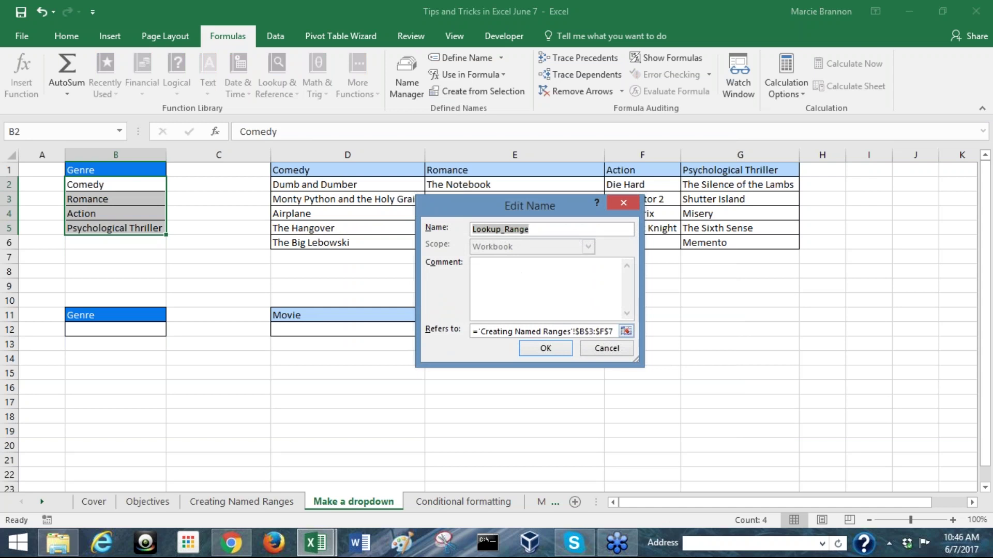
pyautogui.click(602, 350)
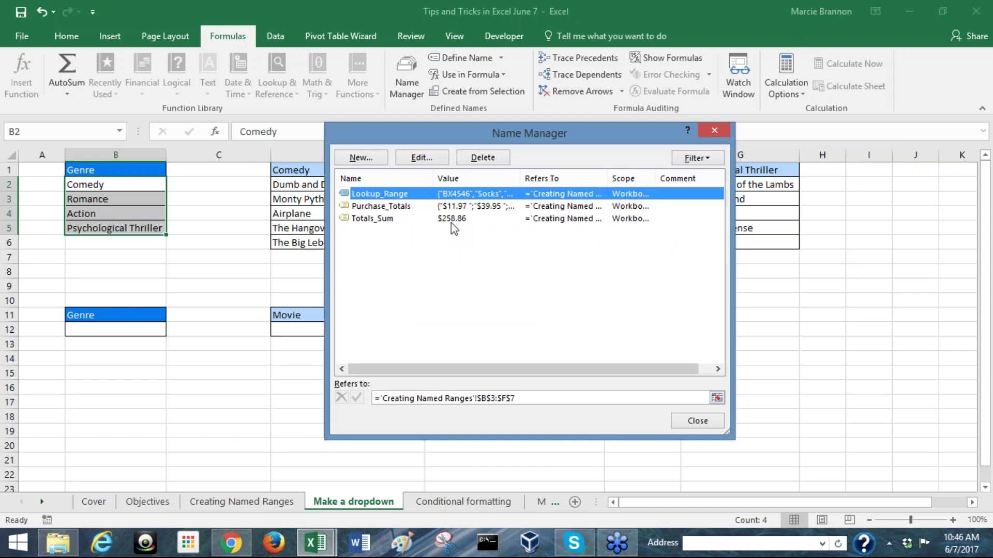
pyautogui.moveTo(443, 132); pyautogui.dragTo(504, 123)
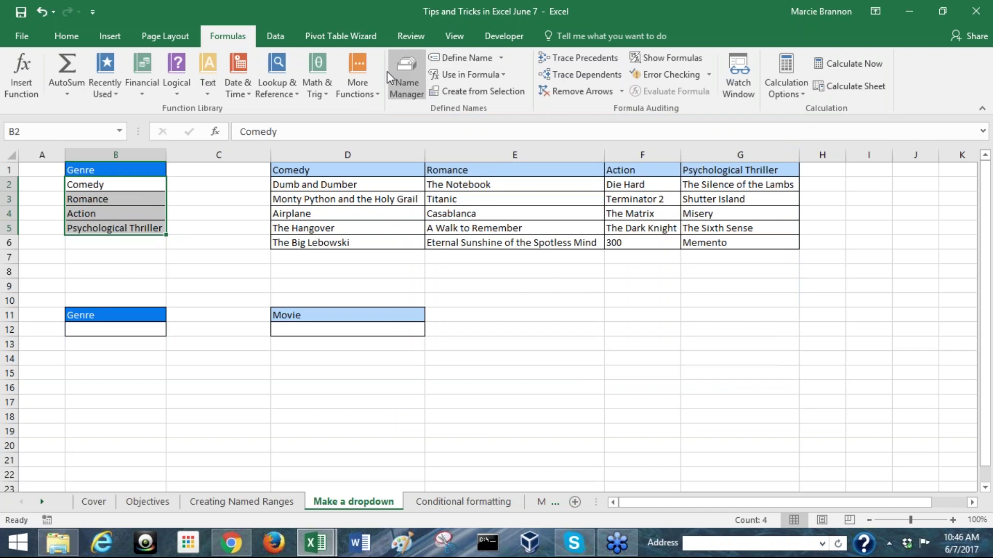
# - Define a workbook-level name Genres for the genre list in B2:B5
pyautogui.click(407, 76)
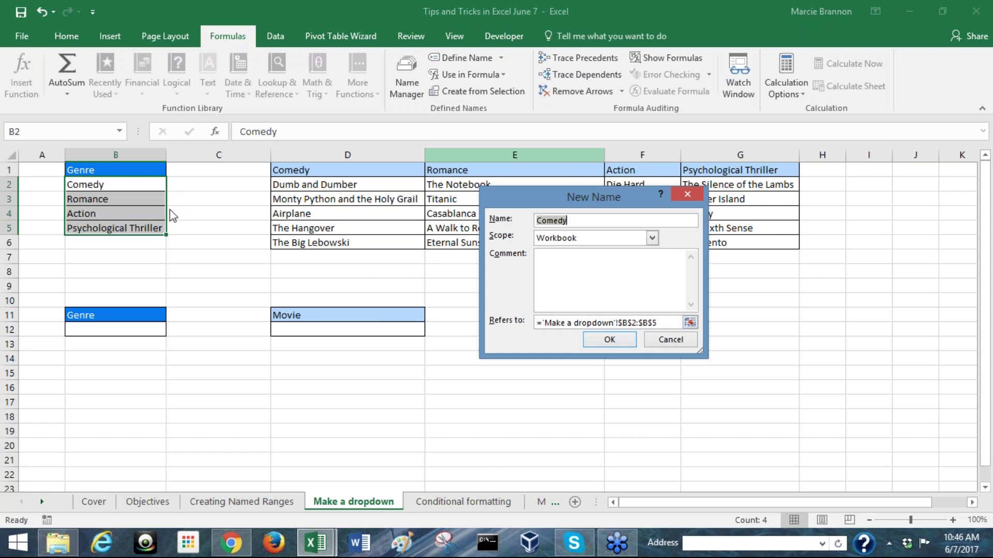
pyautogui.write('Gem')
pyautogui.press('BackSpace')
pyautogui.write('nres')
pyautogui.click(608, 340)
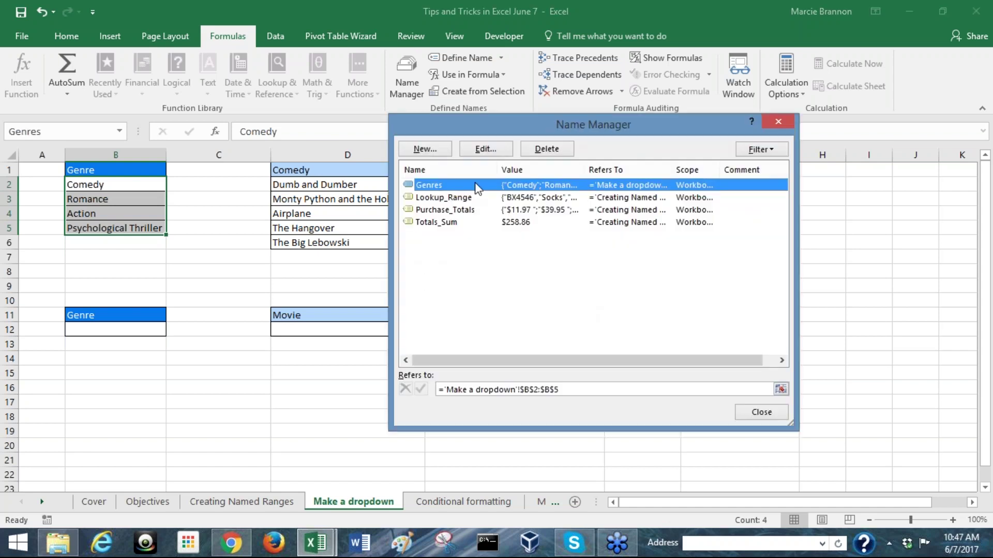
pyautogui.click(757, 413)
# - Jump from an empty cell to the Genres named range to check which cells it covers
pyautogui.click(246, 283)
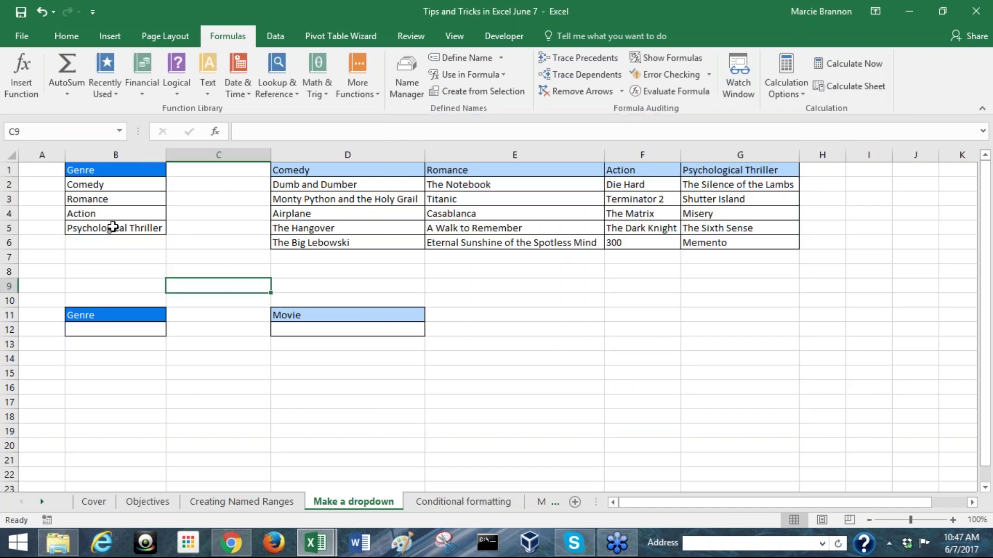
pyautogui.click(120, 131)
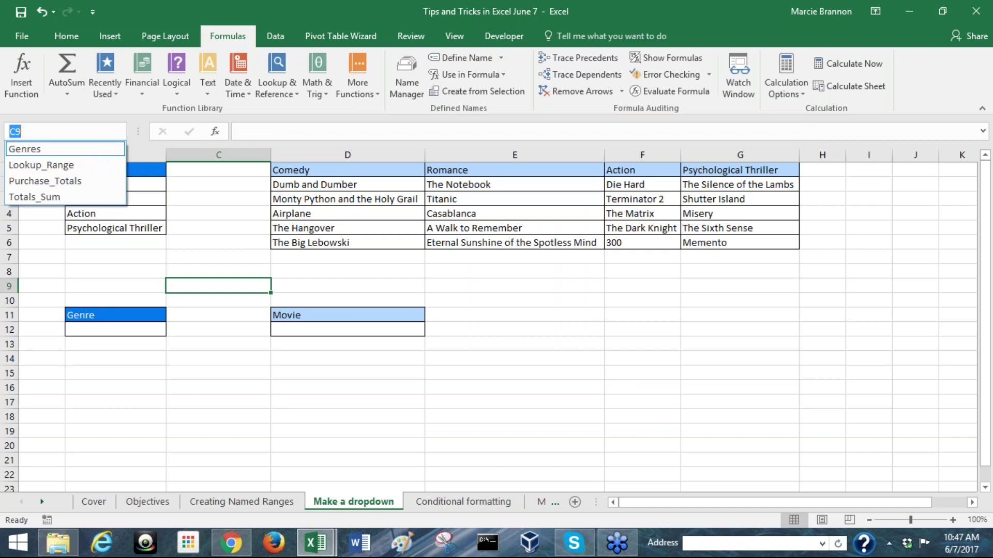
pyautogui.click(109, 152)
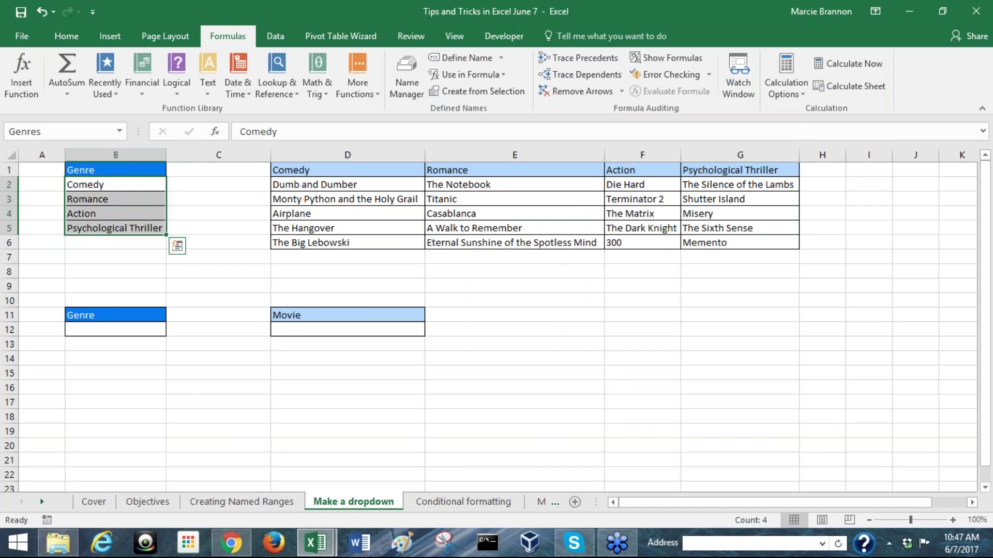
pyautogui.click(215, 257)
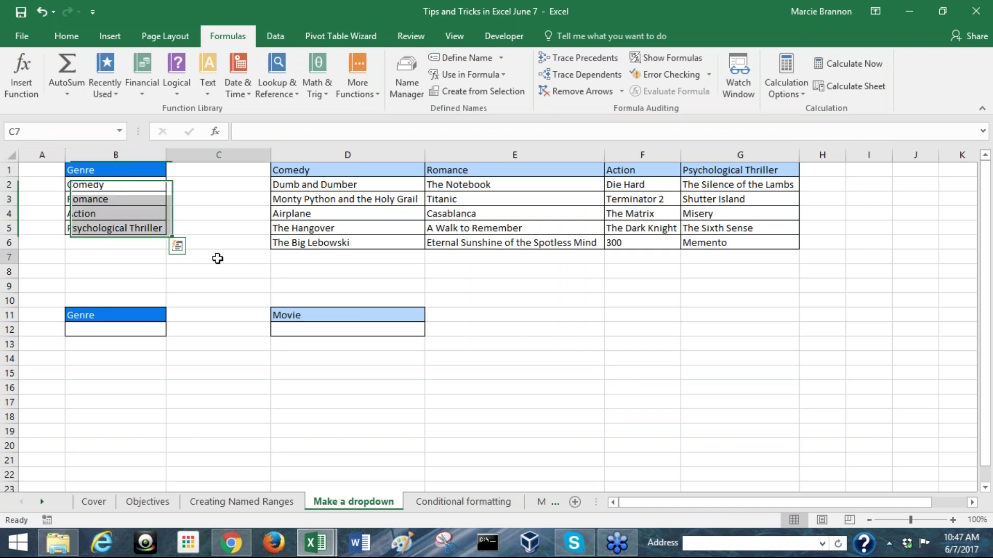
# - Open data validation for the Genre entry cell B12 and allow only values from a list
pyautogui.click(155, 325)
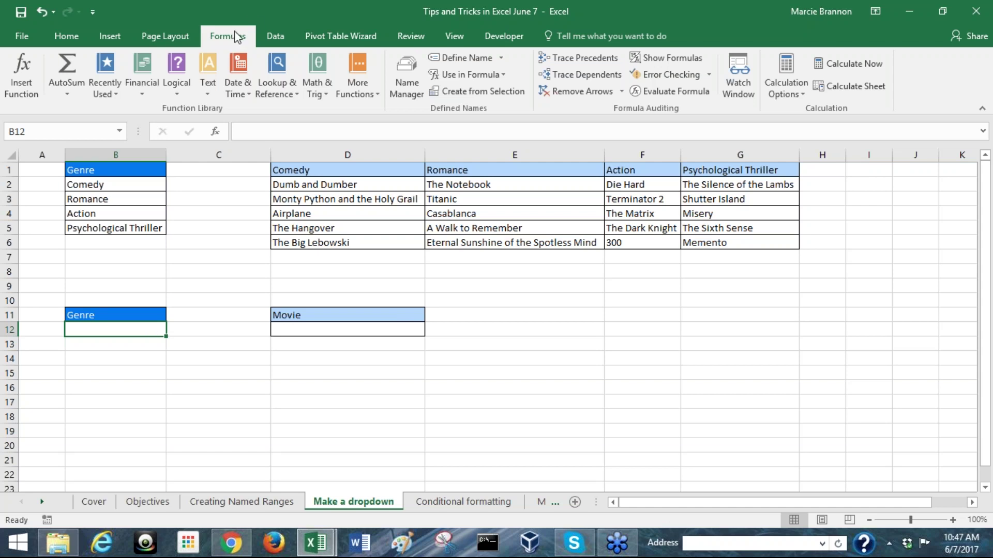
pyautogui.click(62, 38)
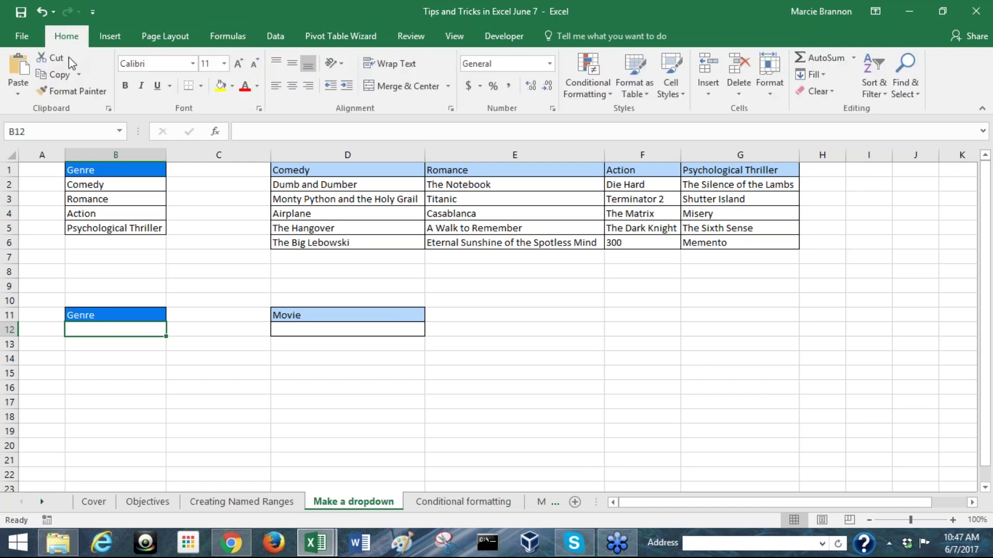
pyautogui.click(273, 36)
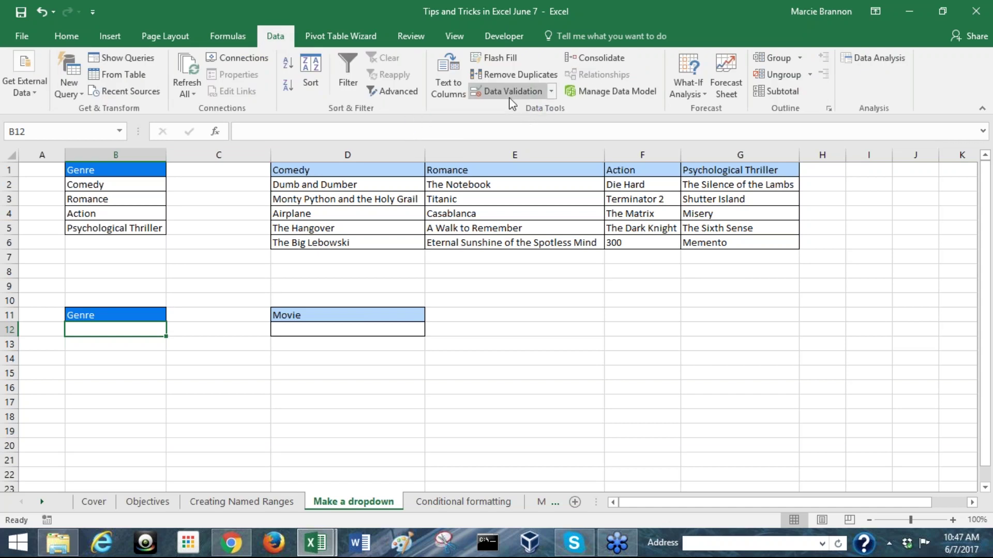
pyautogui.click(551, 93)
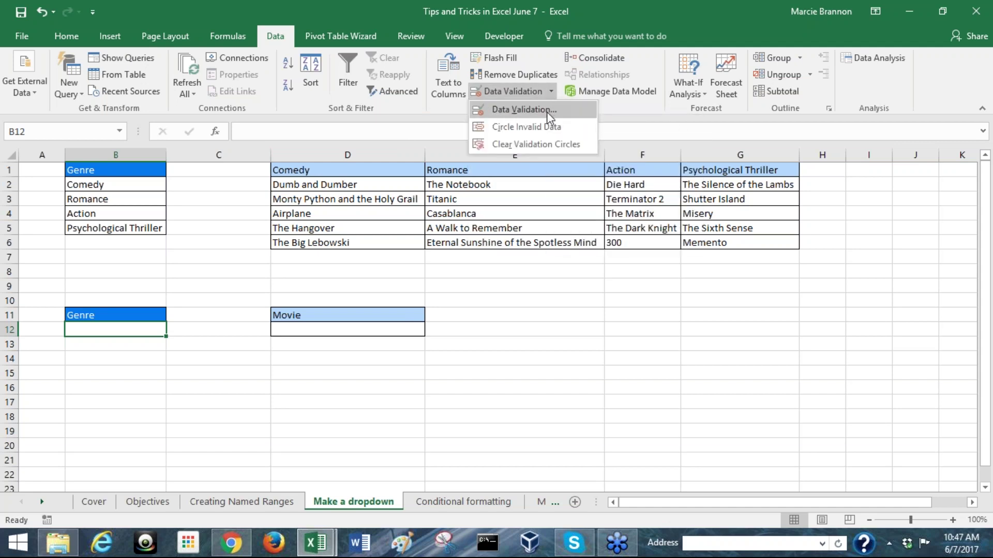
pyautogui.click(547, 112)
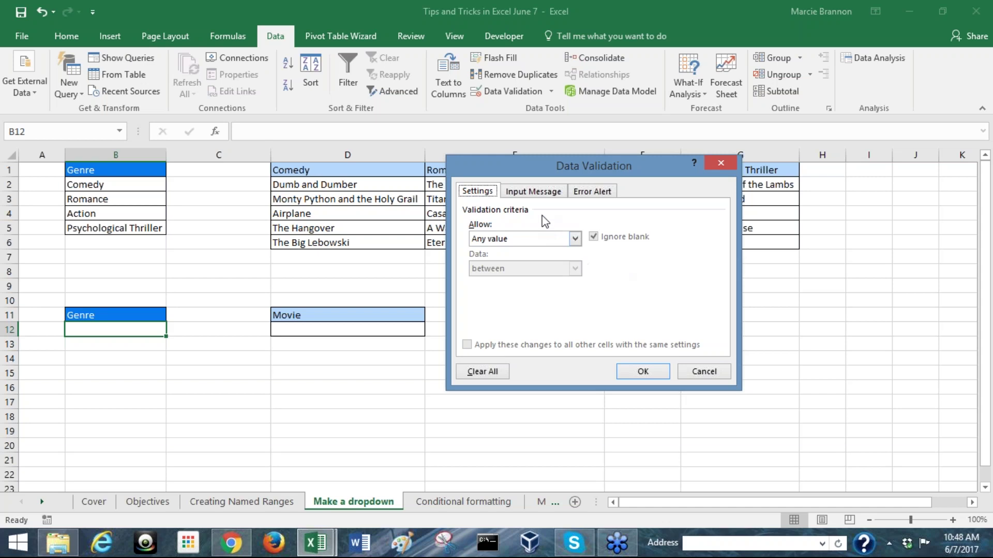
pyautogui.click(577, 239)
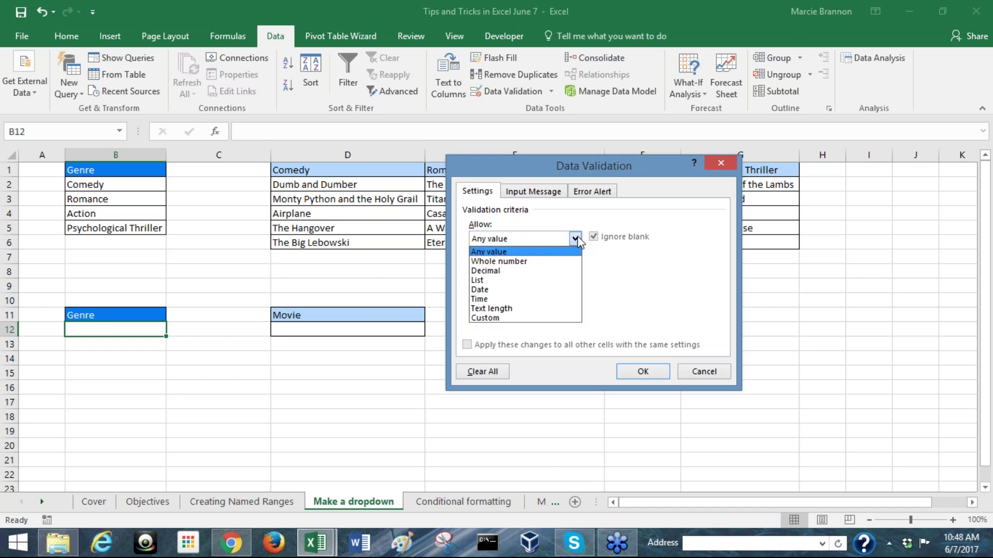
pyautogui.click(549, 282)
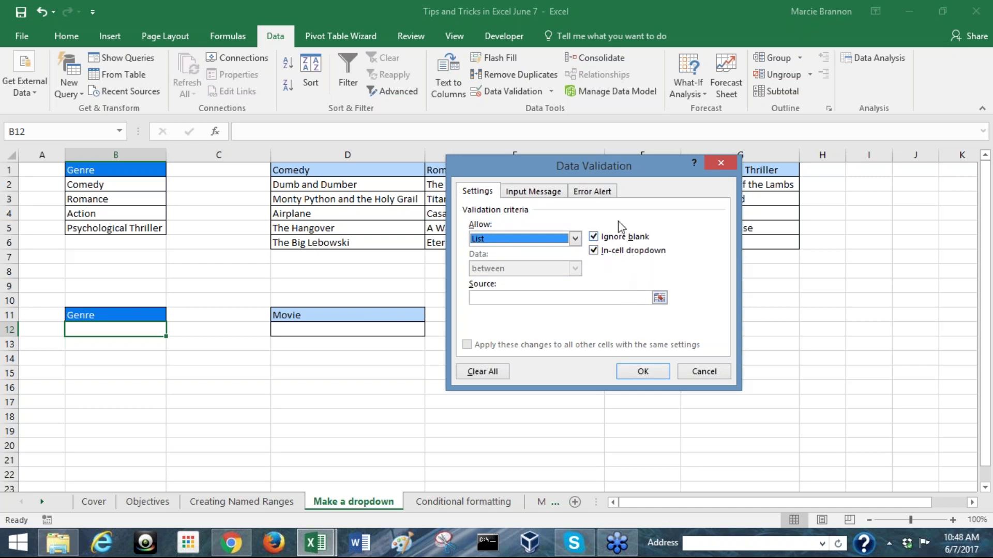
# - Set the list source for B12 to =Genres and apply the validation rule
pyautogui.click(570, 298)
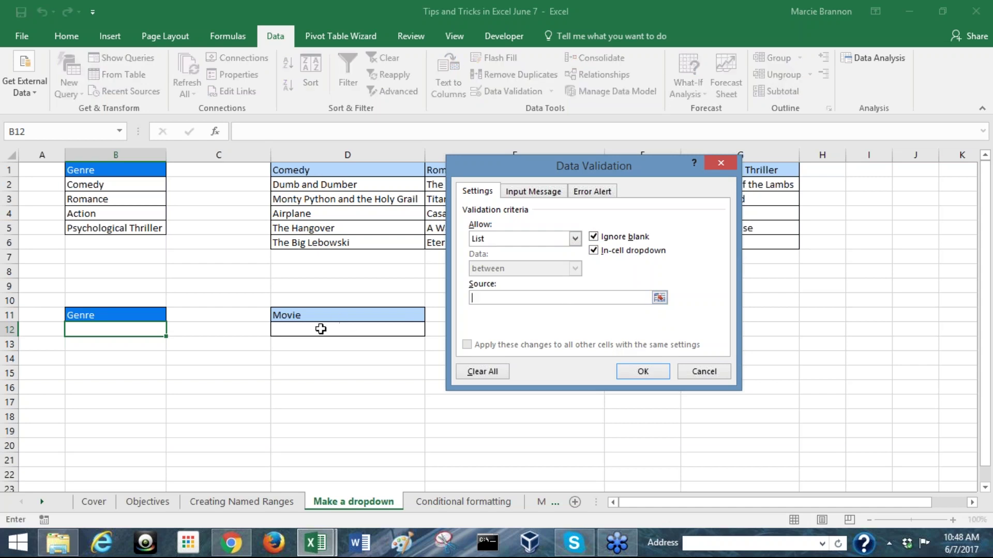
pyautogui.moveTo(105, 179); pyautogui.dragTo(99, 226)
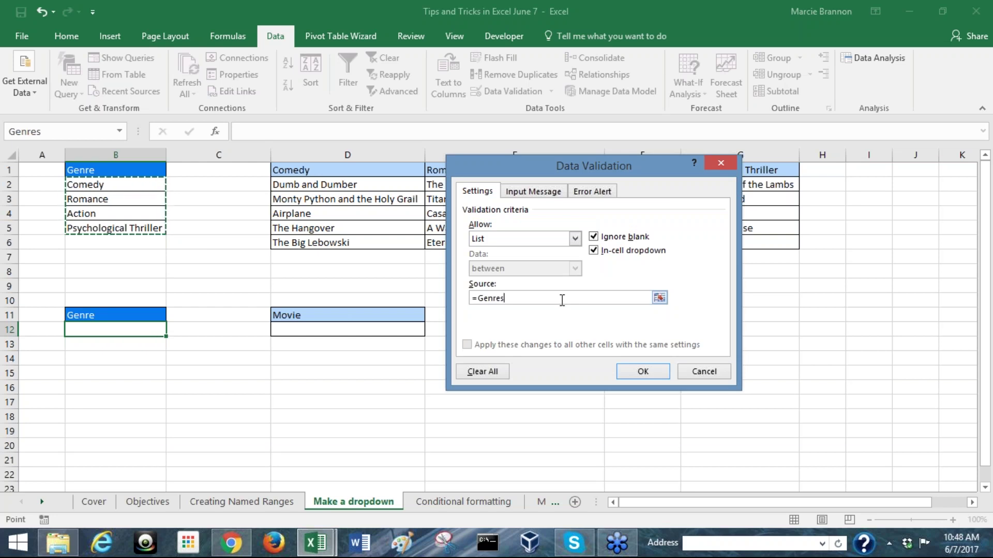
pyautogui.press('BackSpace')
pyautogui.press('BackSpace')
pyautogui.press('BackSpace')
pyautogui.press('BackSpace')
pyautogui.press('BackSpace')
pyautogui.press('BackSpace')
pyautogui.press('BackSpace')
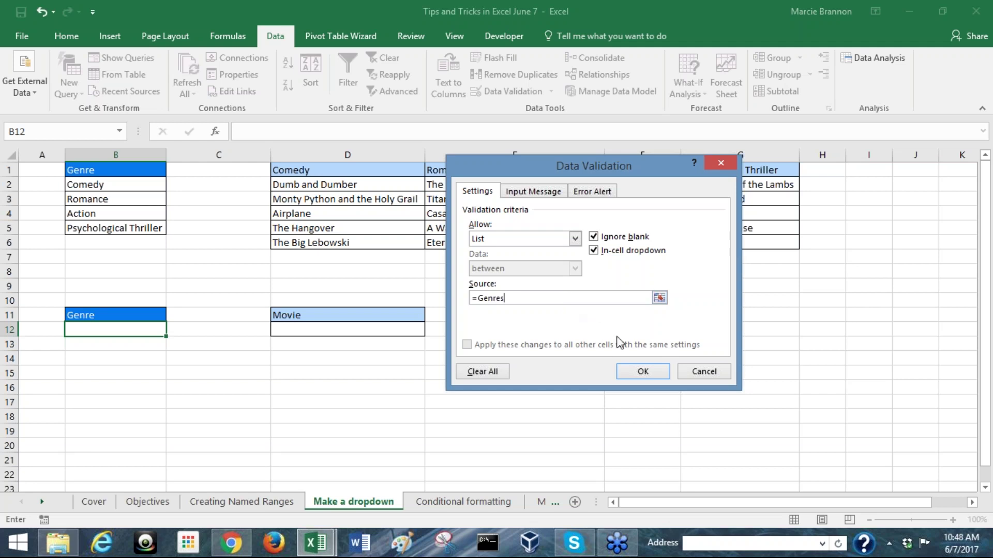
pyautogui.click(655, 371)
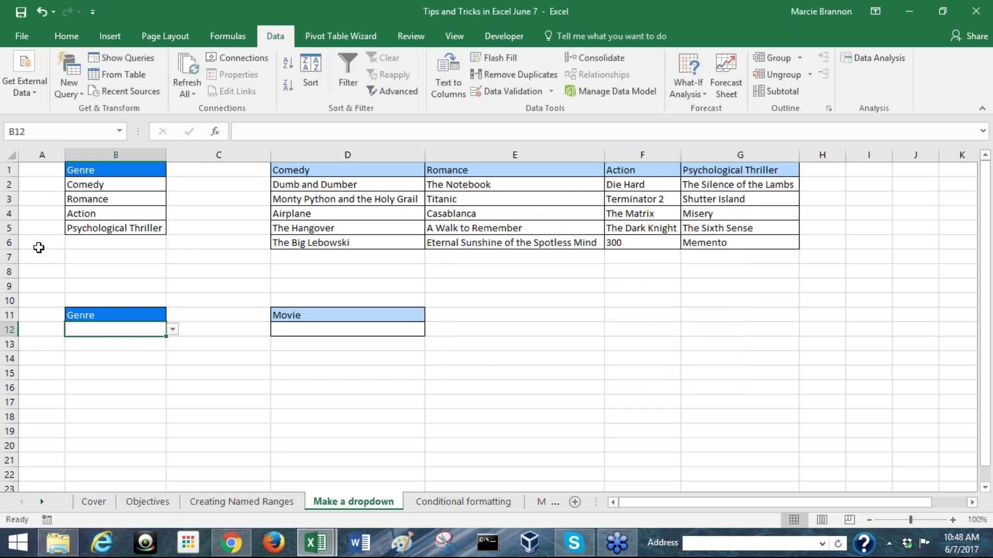
# - Test the Genre dropdown in B12 by choosing Action and changing the choice to Comedy
pyautogui.click(173, 329)
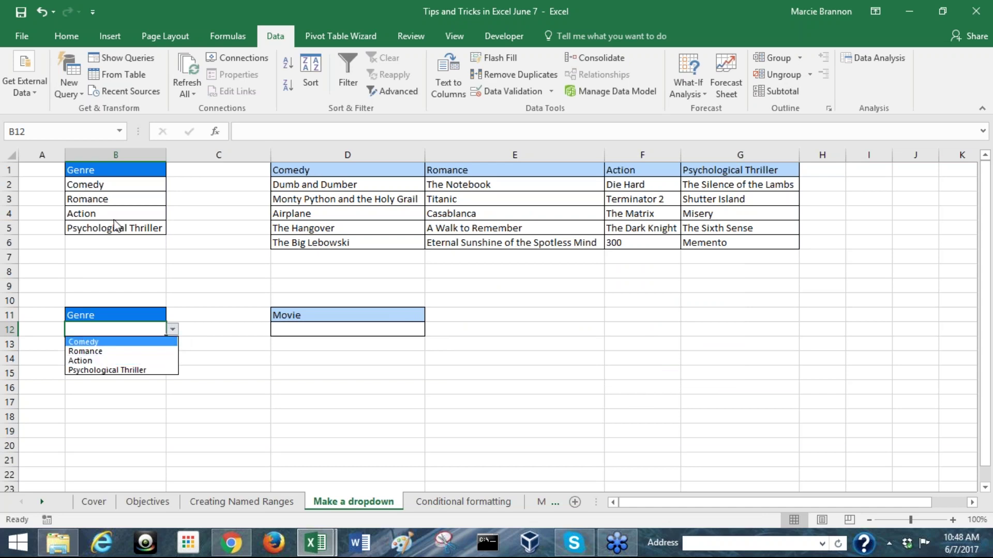
pyautogui.click(135, 360)
pyautogui.click(172, 329)
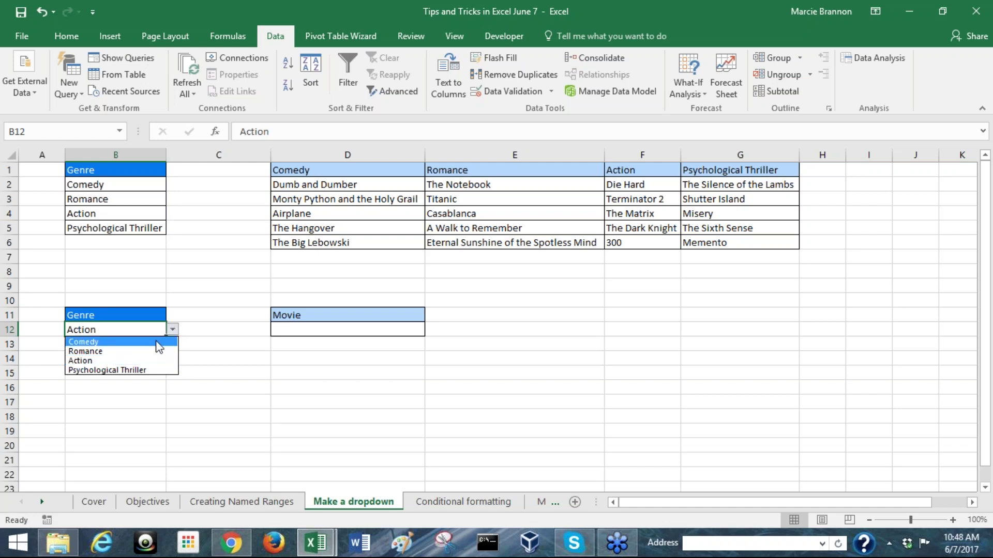
pyautogui.click(155, 342)
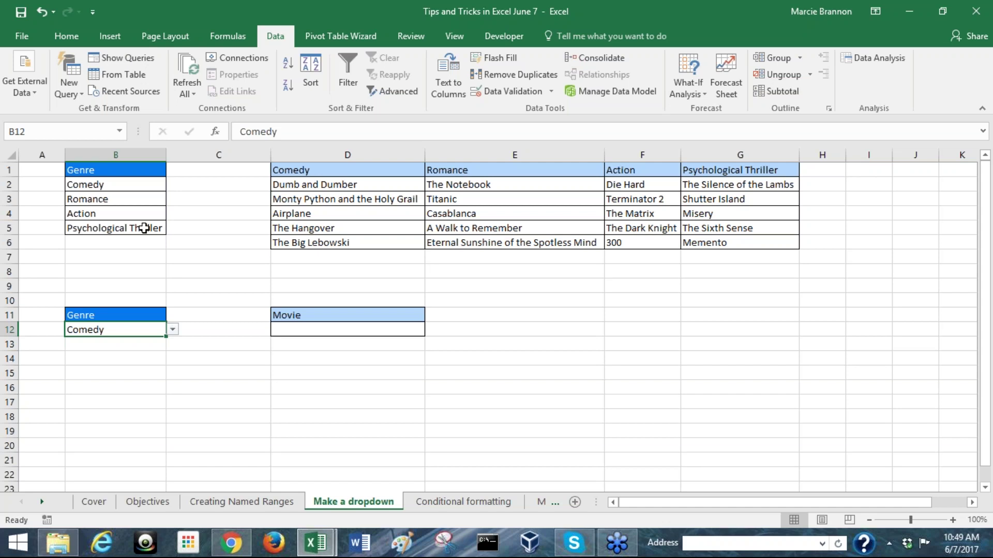
# - Choose Action from the Genre dropdown in B12 and leave the cell
pyautogui.click(172, 329)
pyautogui.click(135, 329)
pyautogui.click(173, 330)
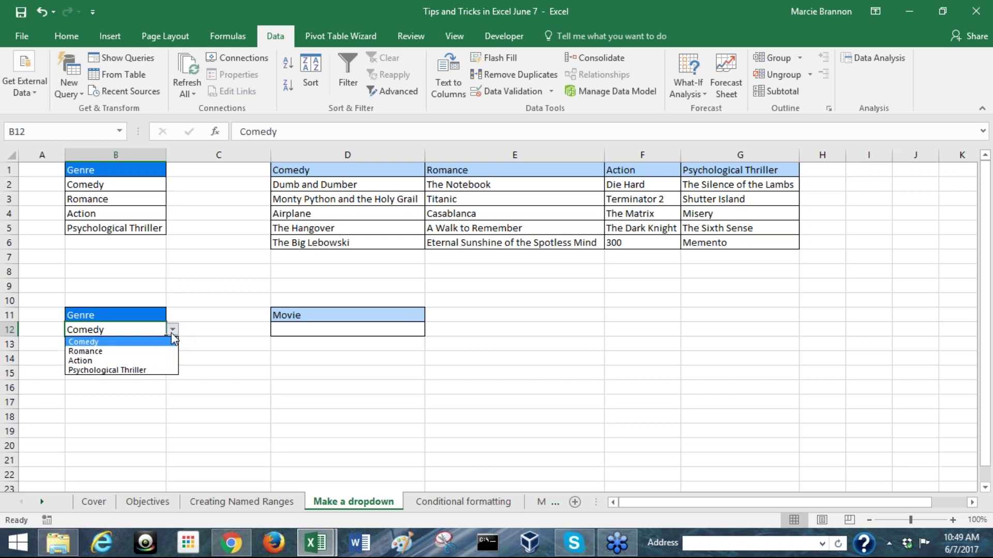
pyautogui.click(126, 359)
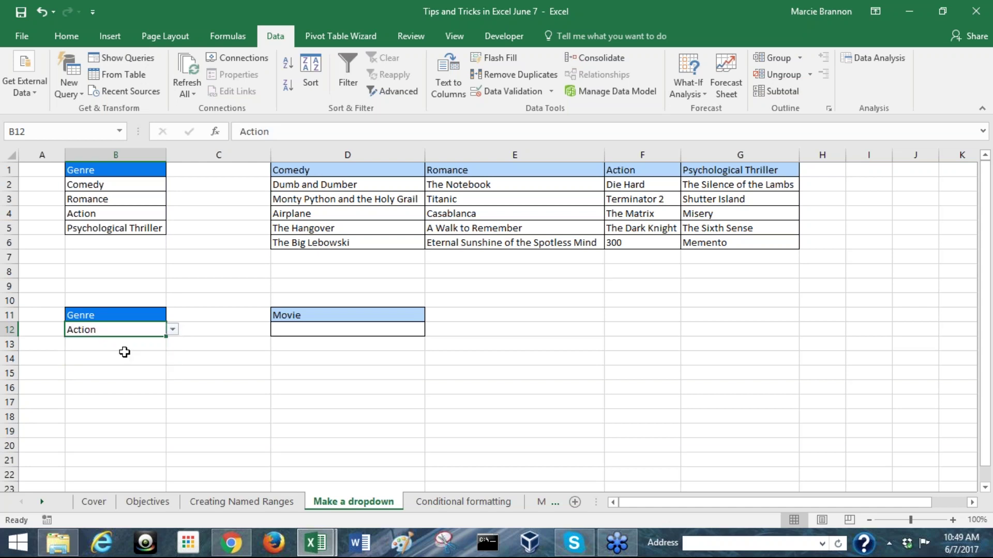
pyautogui.click(204, 325)
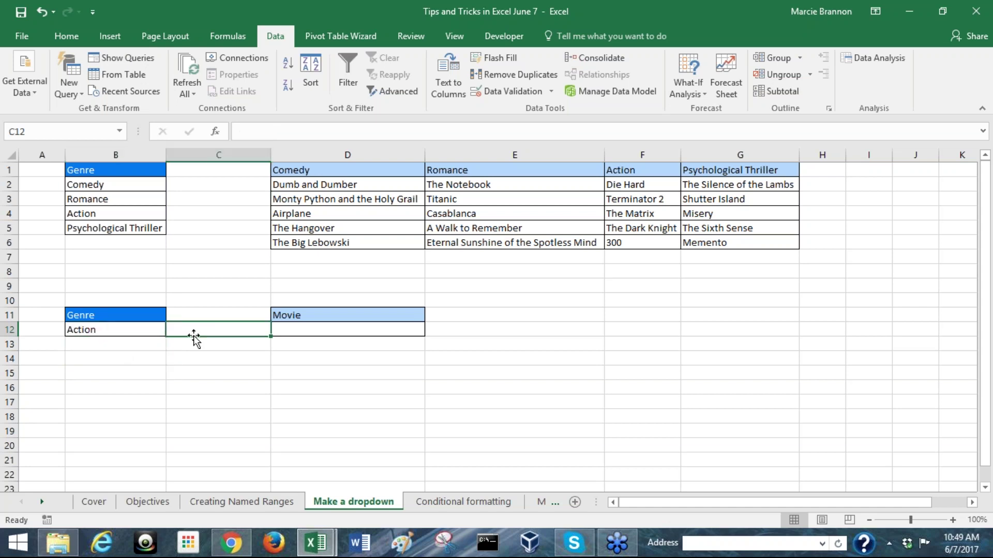
# - Compare the Genre entry in B12 with its source list in B2:B5, ending on Comedy
pyautogui.click(149, 329)
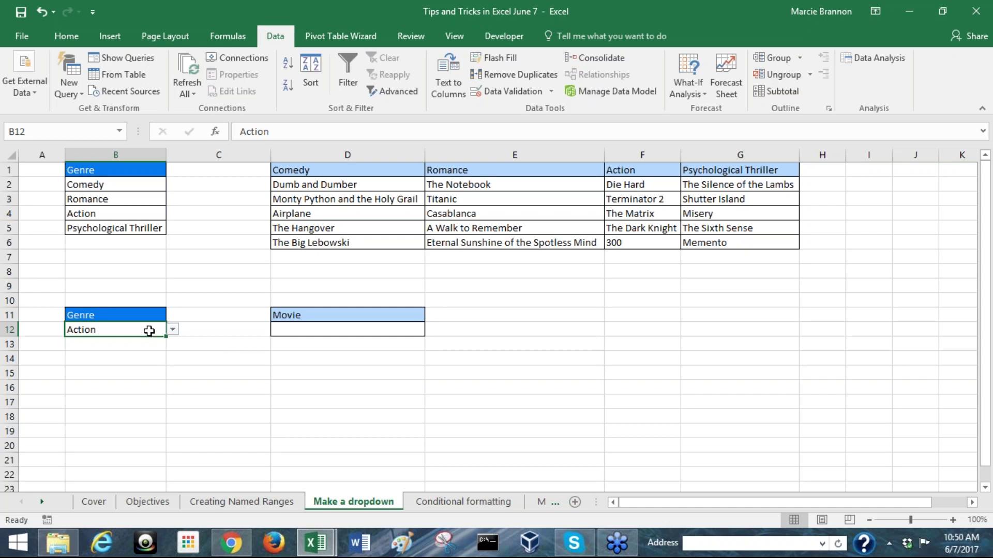
pyautogui.moveTo(138, 185); pyautogui.dragTo(148, 228)
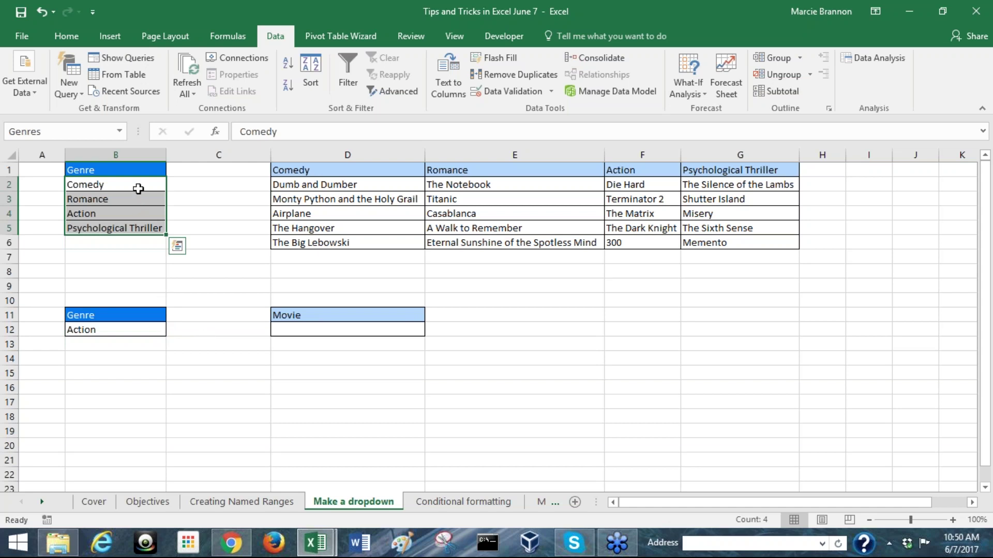
pyautogui.click(137, 187)
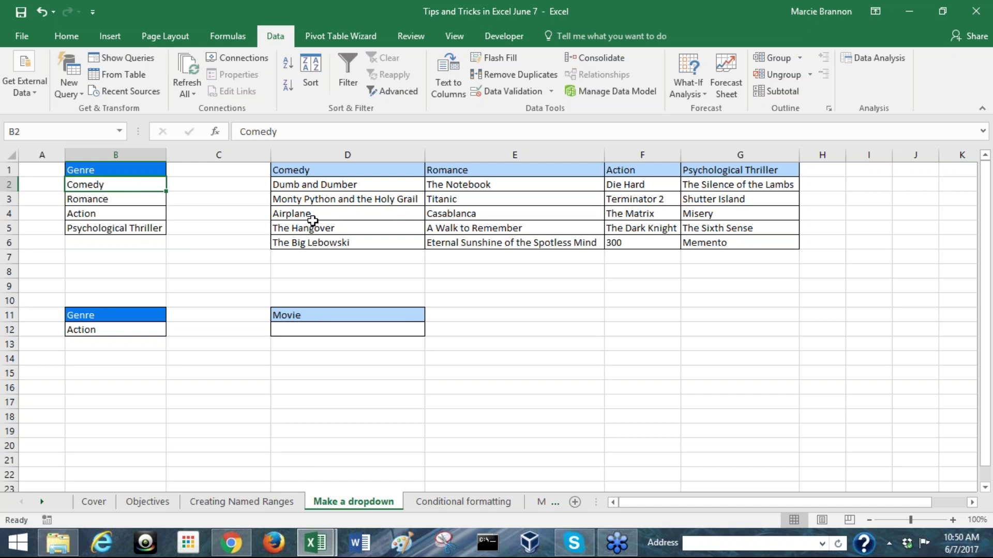
# - Compare the genre entries in B2:B5 with the Comedy heading in D1, ending on B2
pyautogui.click(303, 171)
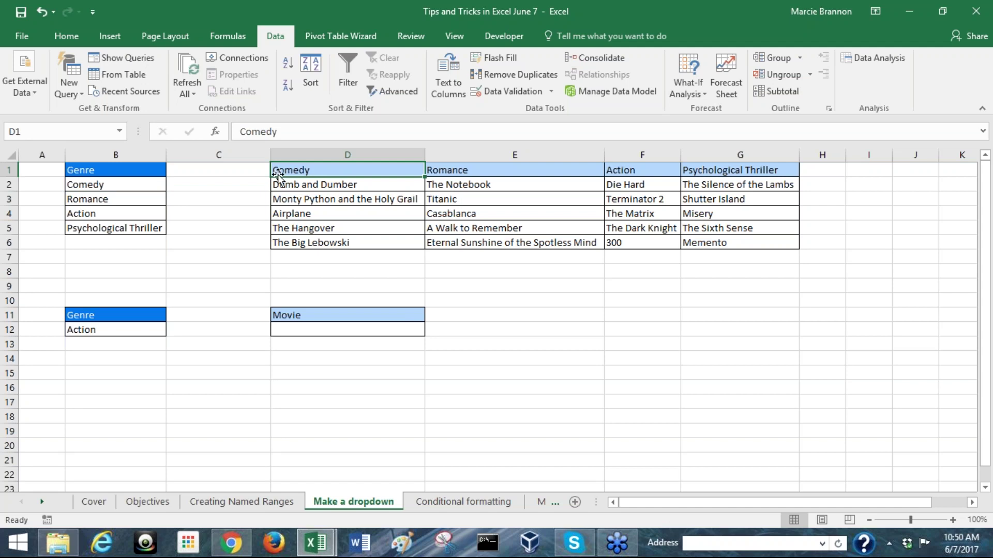
pyautogui.click(115, 228)
pyautogui.click(106, 185)
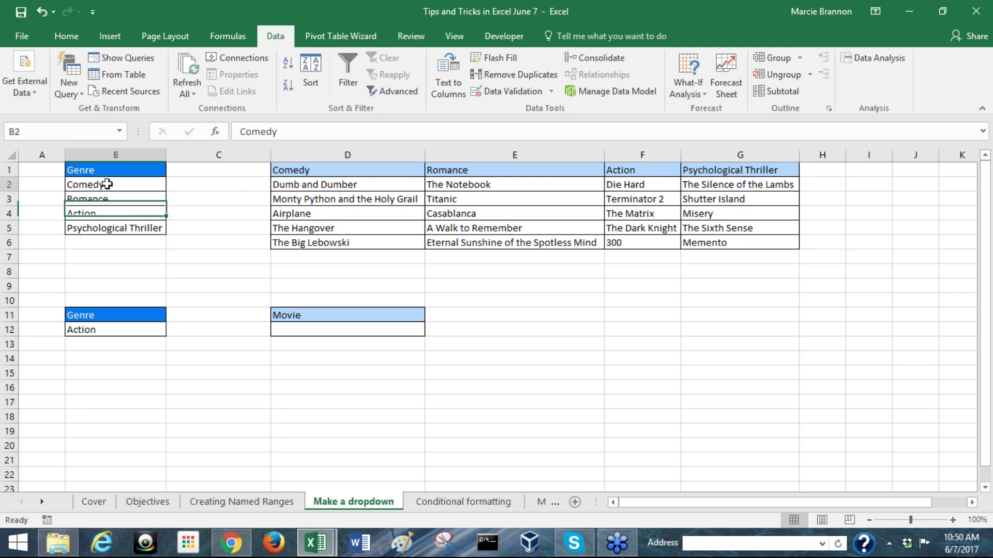
pyautogui.click(120, 201)
pyautogui.click(110, 214)
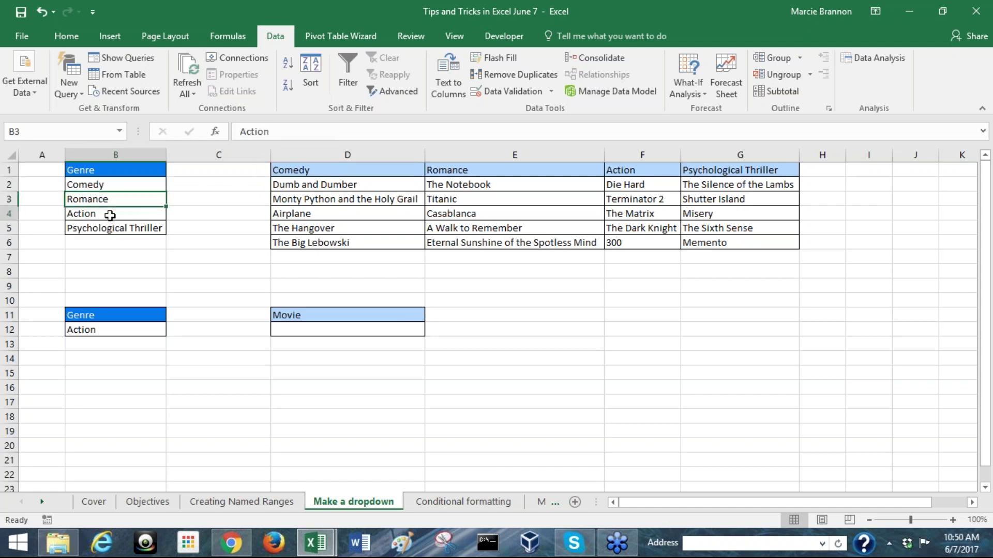
pyautogui.click(104, 226)
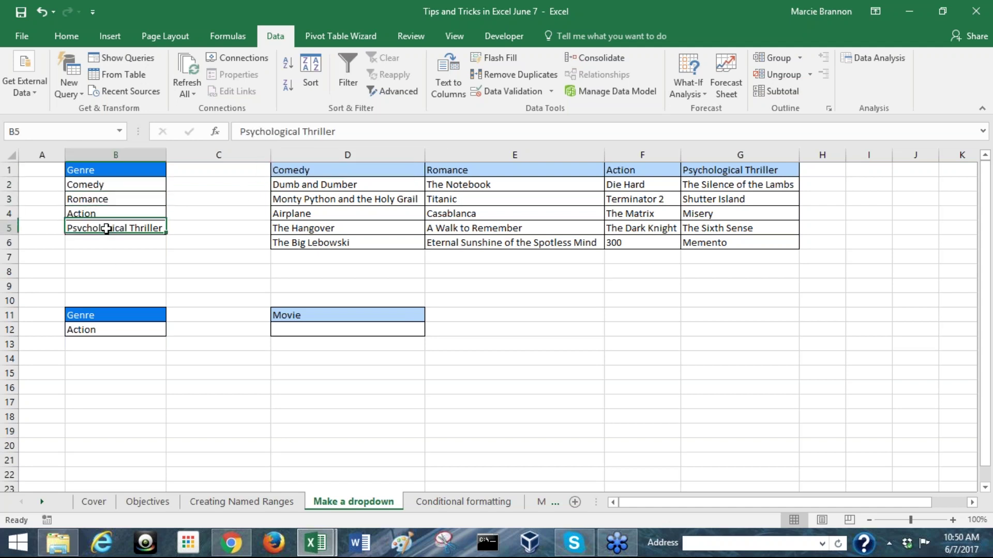
pyautogui.click(107, 184)
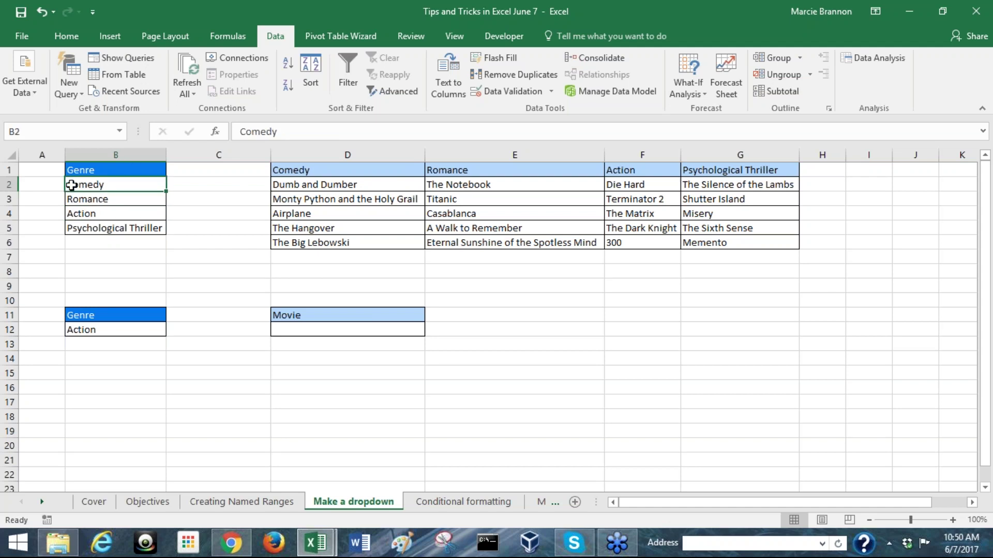
# - Check the genre headings across D1:G1 of the movie table against the genre list
pyautogui.click(305, 168)
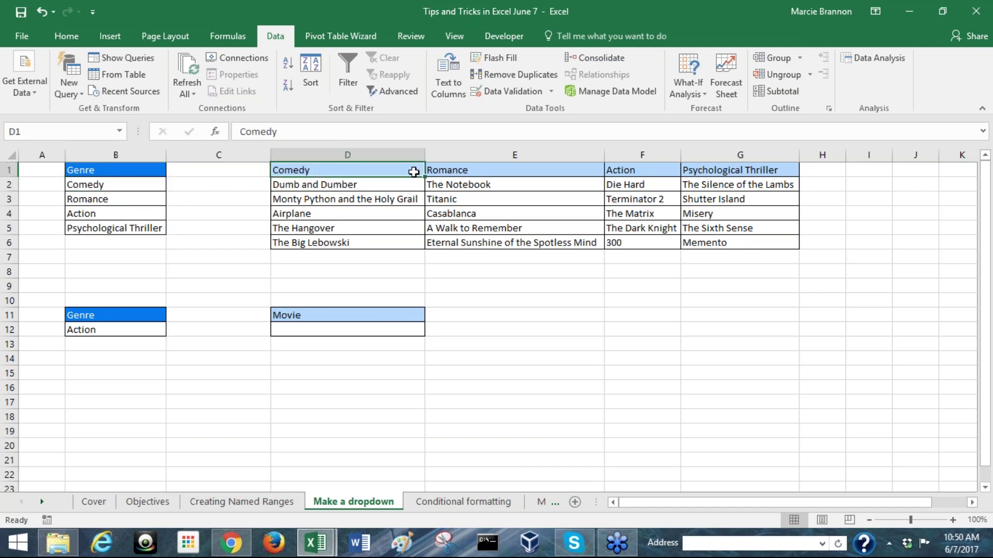
pyautogui.click(481, 170)
pyautogui.click(629, 174)
pyautogui.click(703, 169)
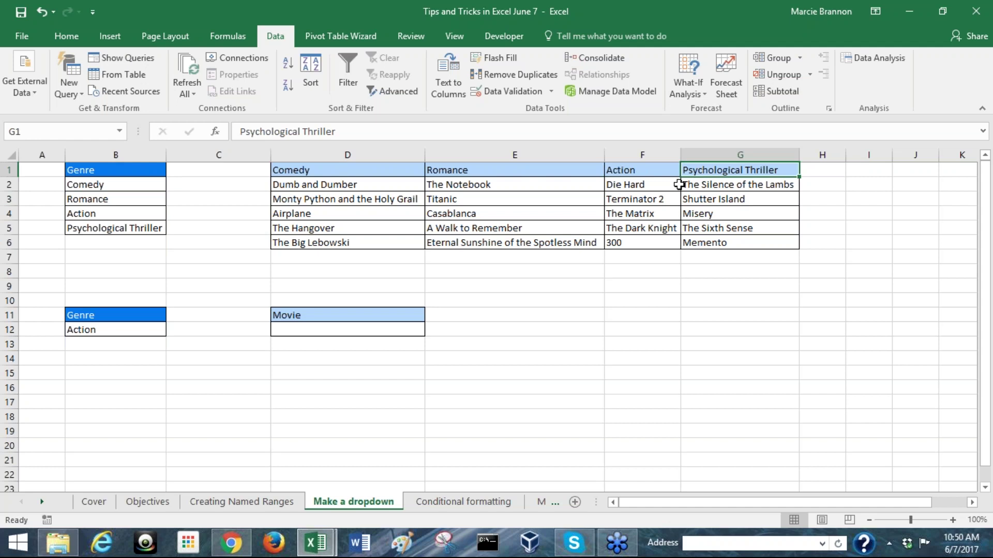
pyautogui.click(641, 172)
pyautogui.click(496, 172)
pyautogui.click(347, 166)
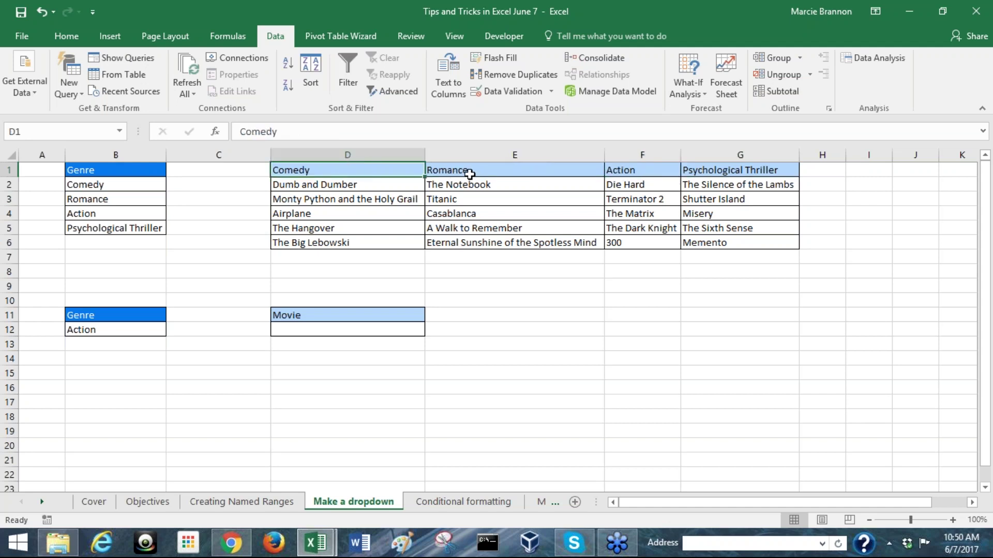
# - Examine the comedy movies in D2:D6 and match them with the genre entries in B2:B5
pyautogui.moveTo(398, 184); pyautogui.dragTo(393, 242)
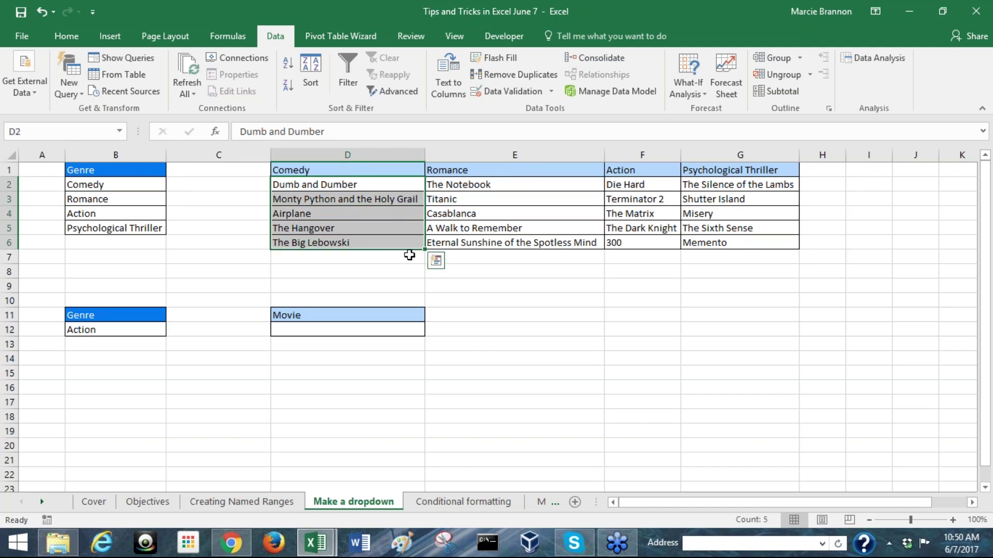
pyautogui.click(140, 186)
pyautogui.click(134, 203)
pyautogui.click(132, 214)
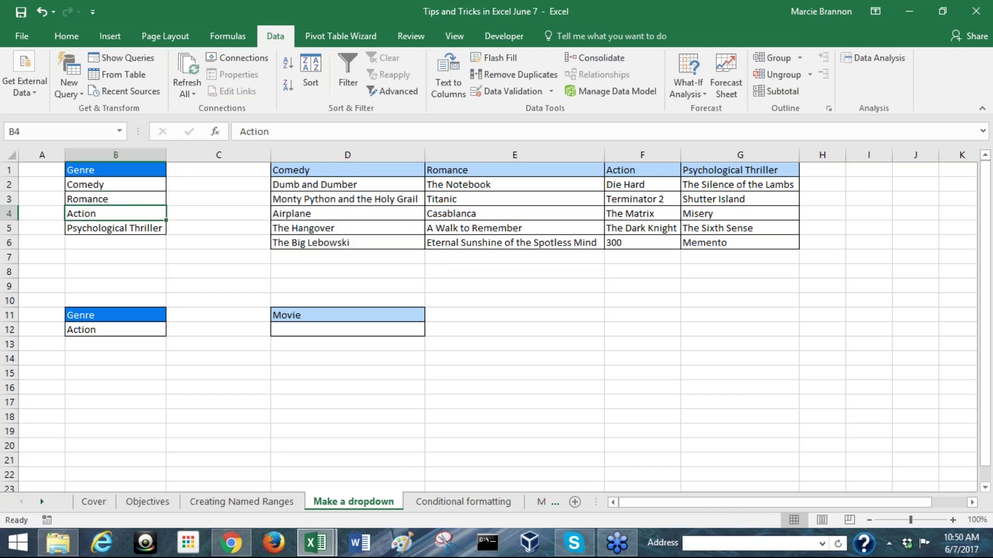
pyautogui.click(132, 231)
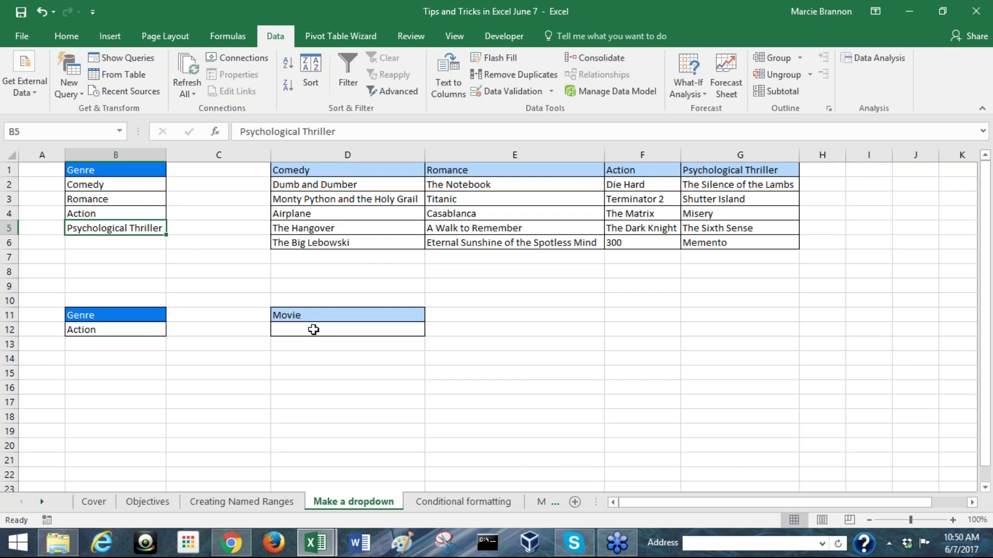
# - Define a workbook-level name Comedy for the comedy movies in D2:D6
pyautogui.click(309, 189)
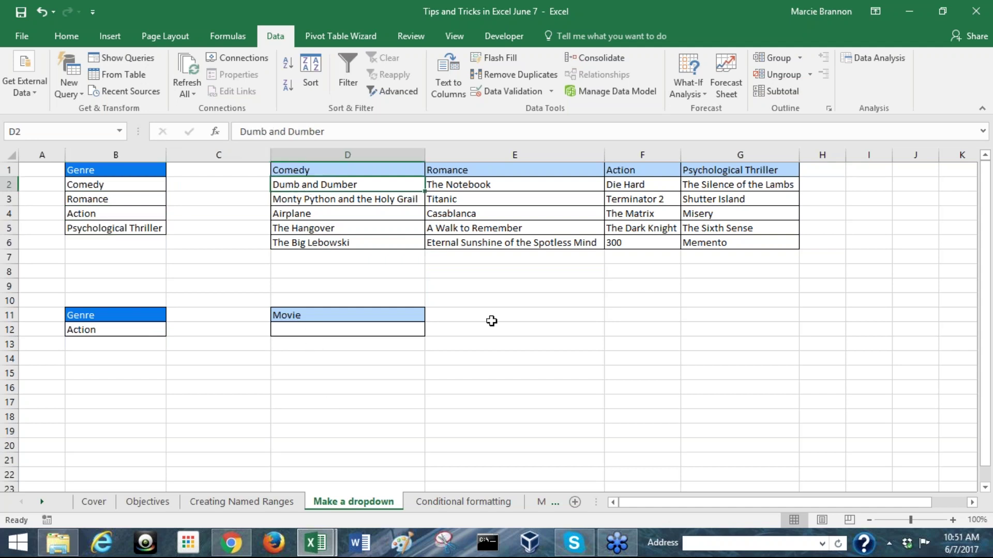
pyautogui.hotkey('ctrl', 'shift', 'Down')
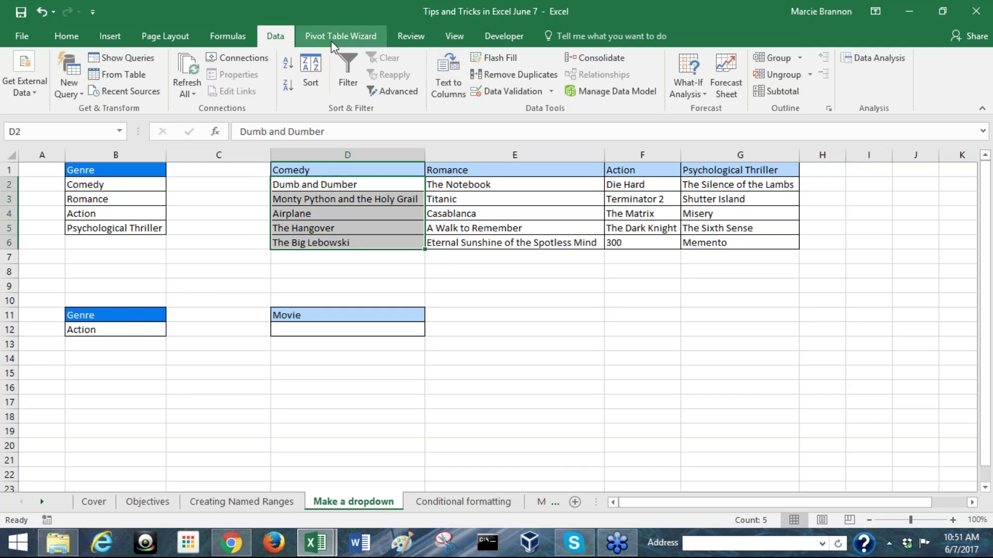
pyautogui.click(227, 36)
pyautogui.click(406, 78)
pyautogui.click(425, 150)
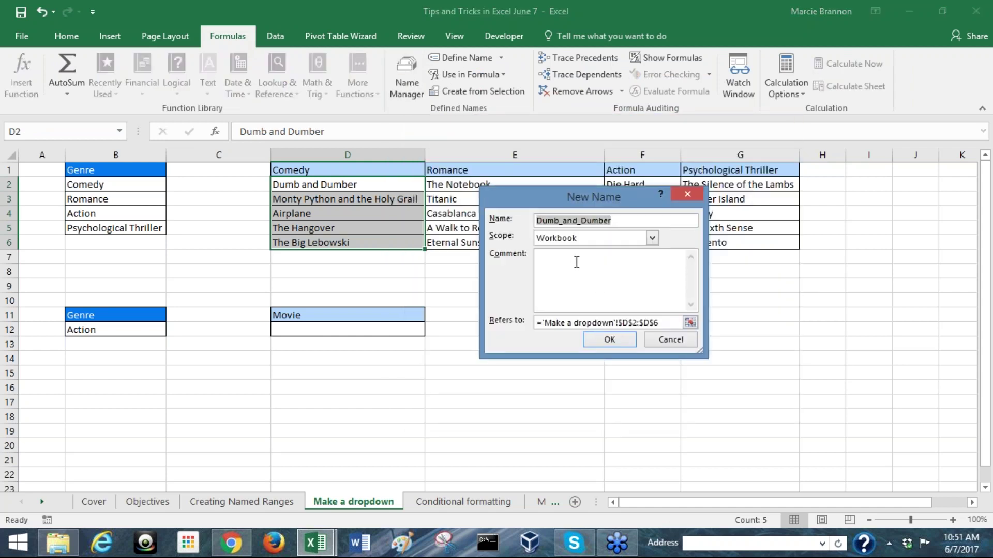
pyautogui.write('Comedy')
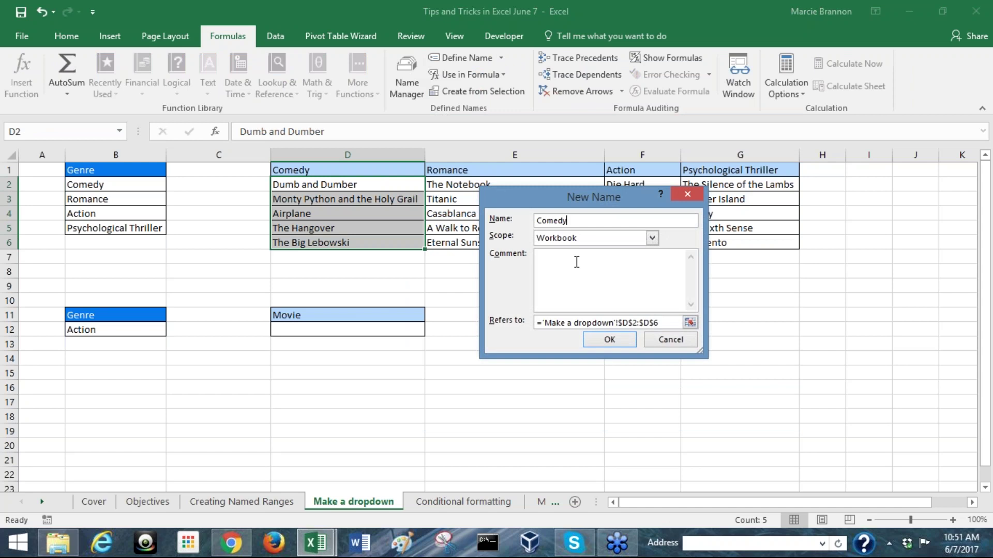
pyautogui.press('Return')
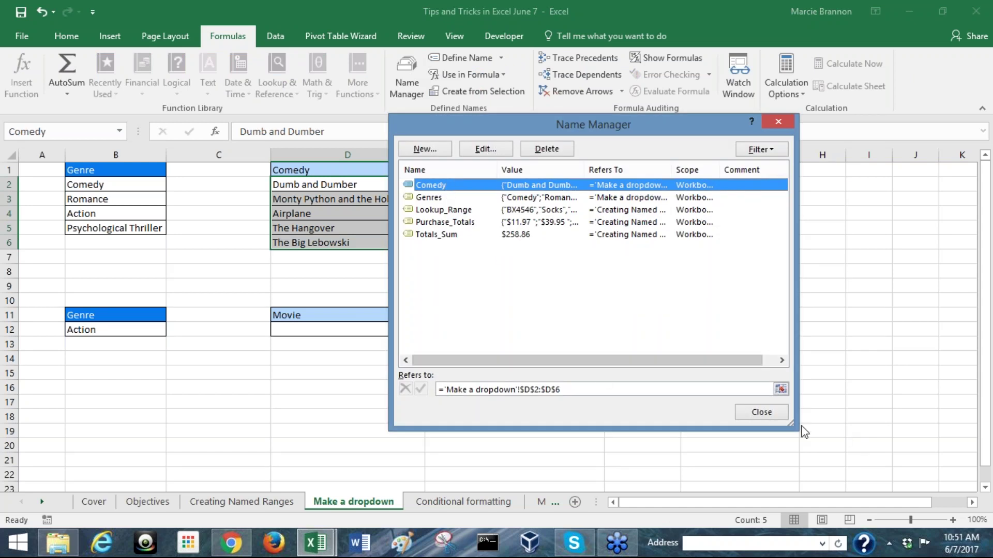
# - Define a workbook-level name Romance that refers to the romance movies in E2:E6
pyautogui.click(425, 149)
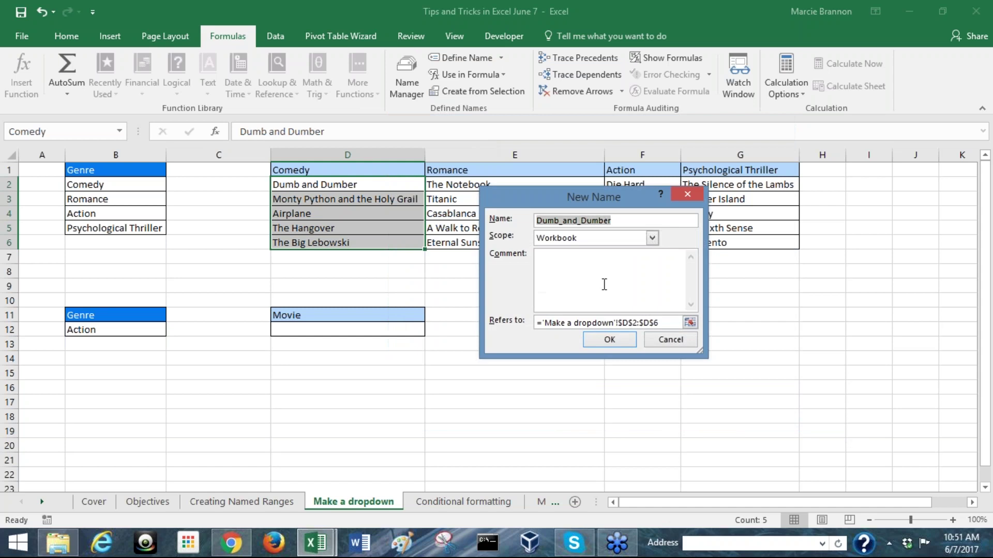
pyautogui.moveTo(585, 201); pyautogui.dragTo(763, 225)
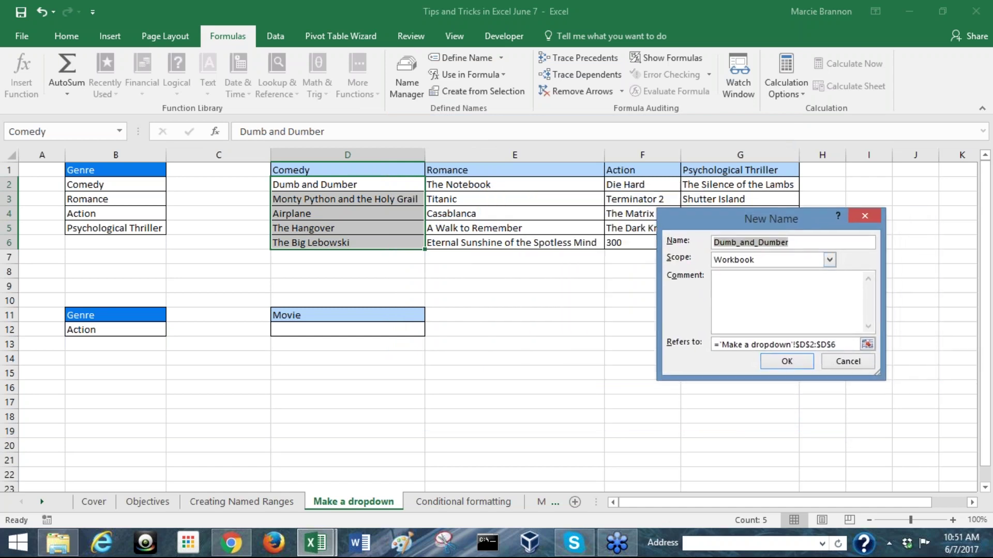
pyautogui.click(829, 344)
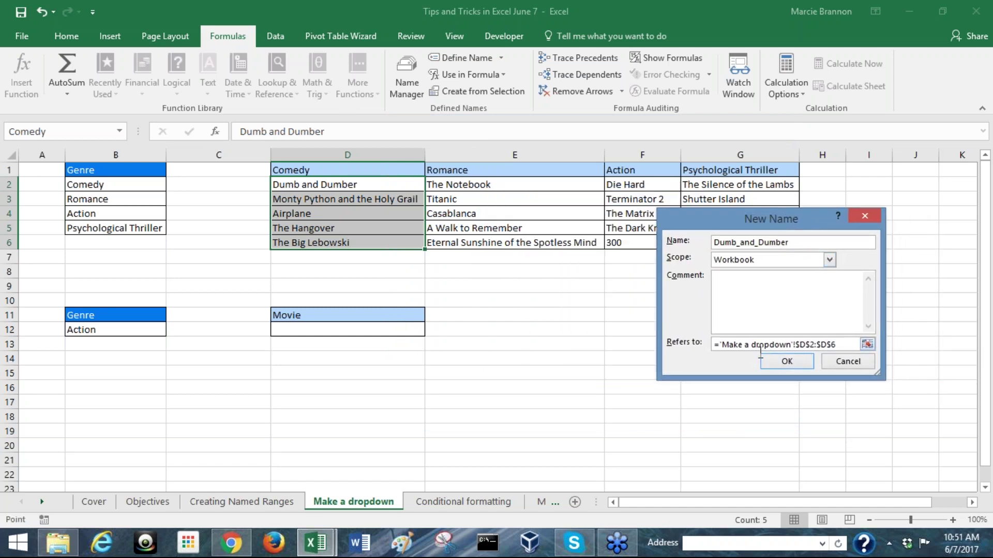
pyautogui.click(713, 344)
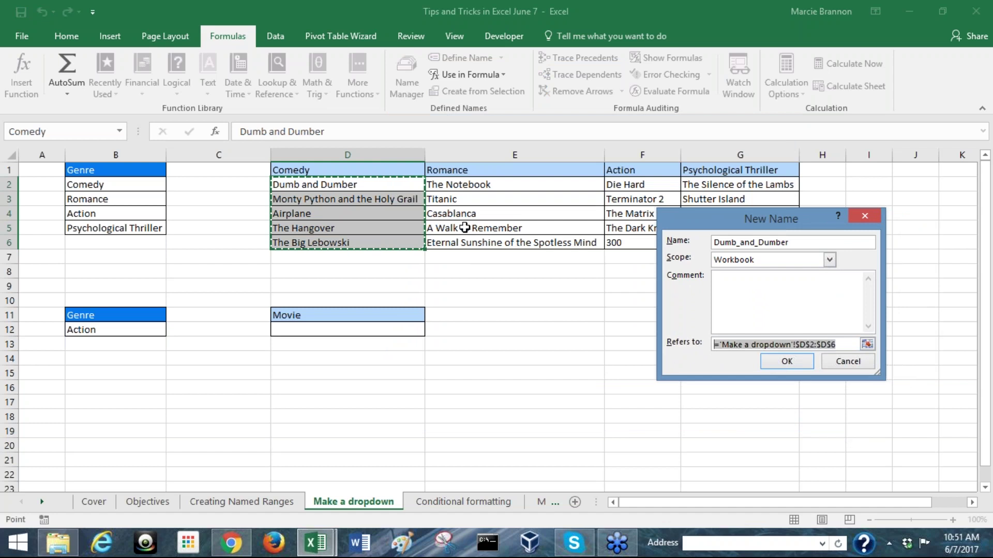
pyautogui.press('Delete')
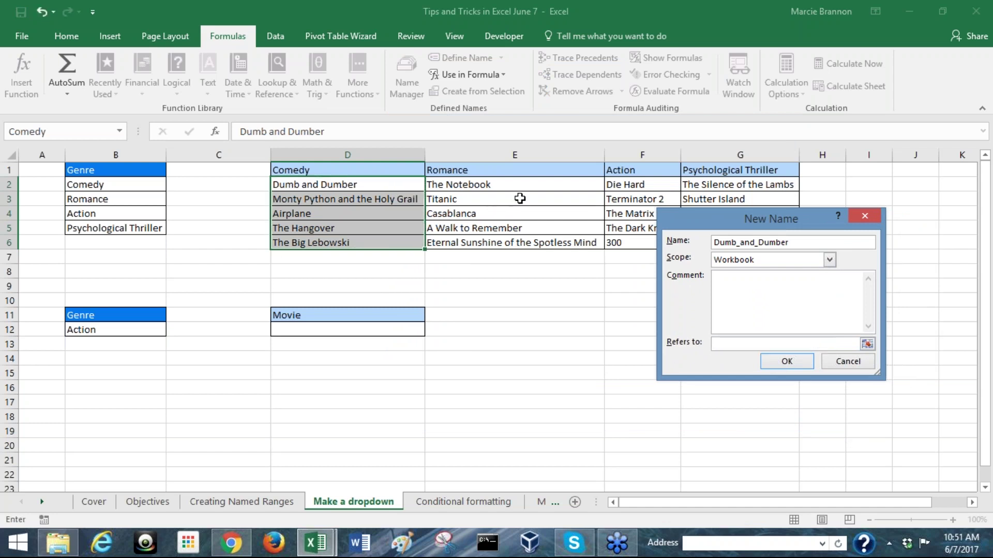
pyautogui.moveTo(510, 185); pyautogui.dragTo(512, 246)
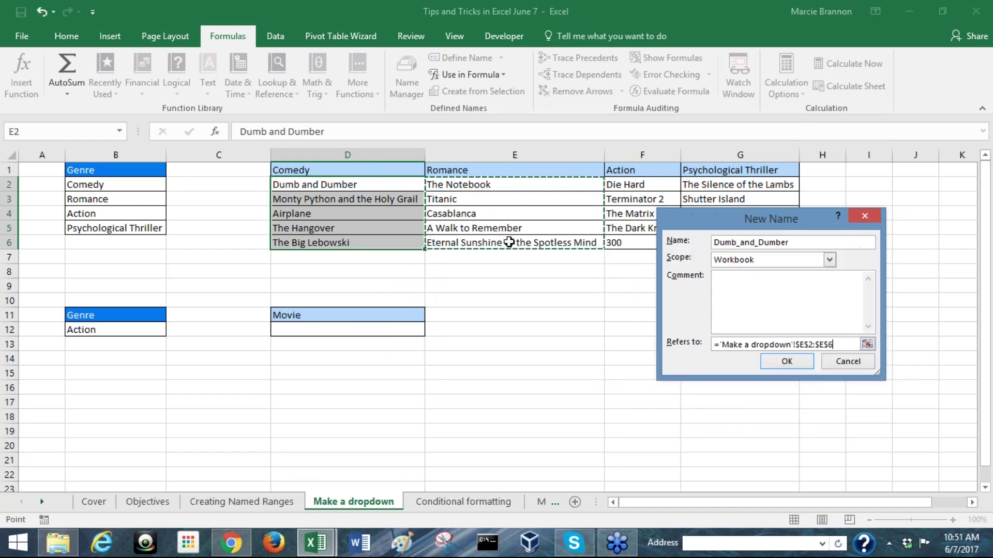
pyautogui.click(790, 243)
pyautogui.moveTo(789, 243); pyautogui.dragTo(705, 242)
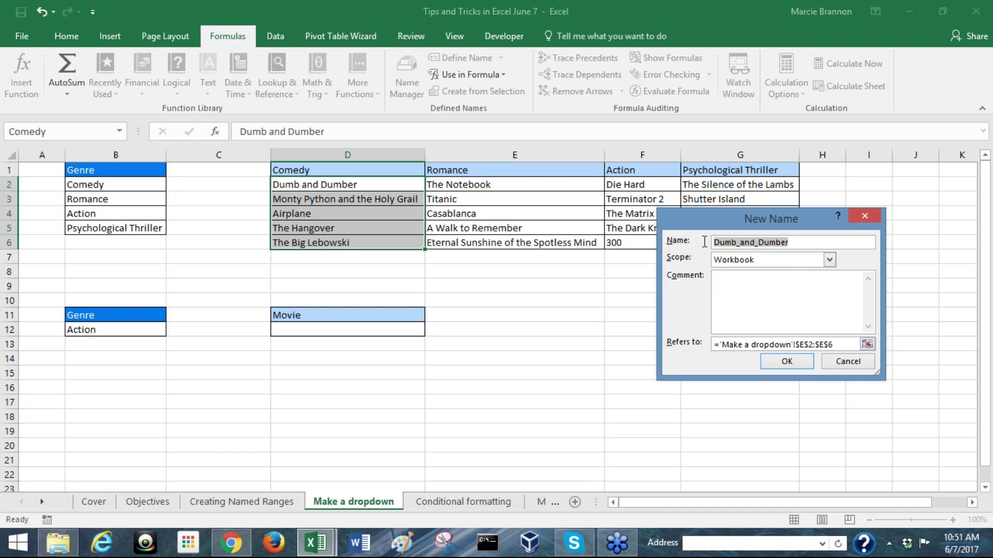
pyautogui.write('Rom')
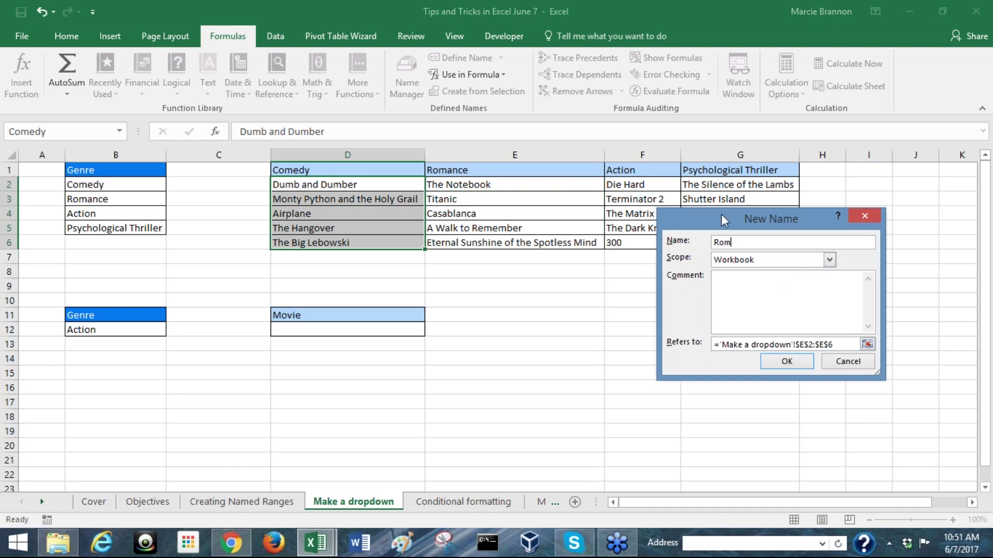
pyautogui.write('ance')
pyautogui.press('Return')
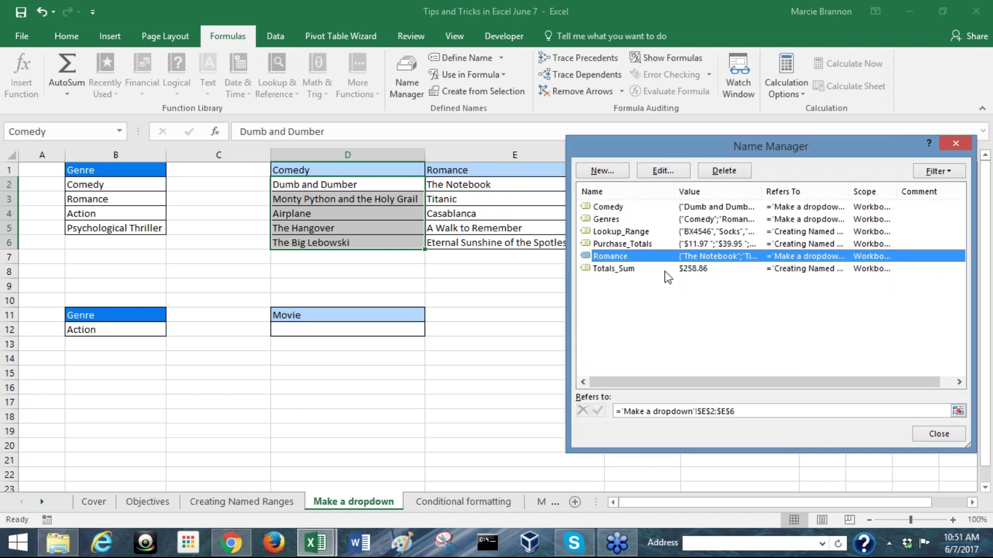
# - Inspect which cells the Romance name refers to, and leave its definition without editing it
pyautogui.click(755, 411)
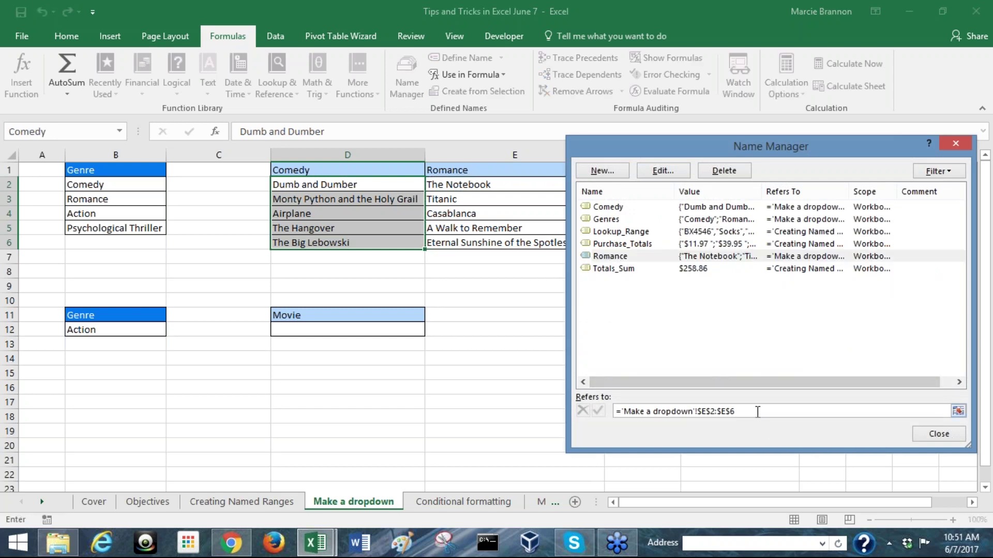
pyautogui.click(633, 256)
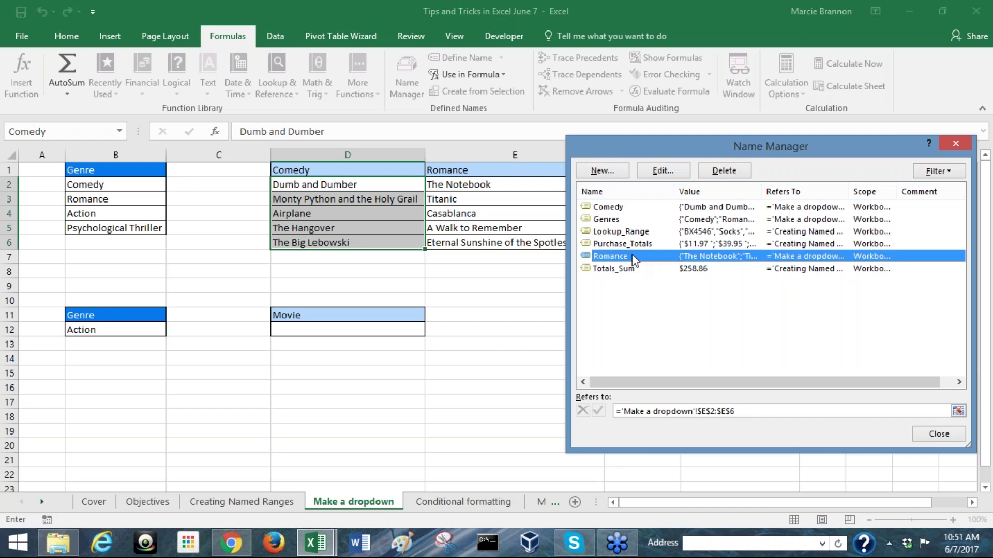
pyautogui.click(753, 411)
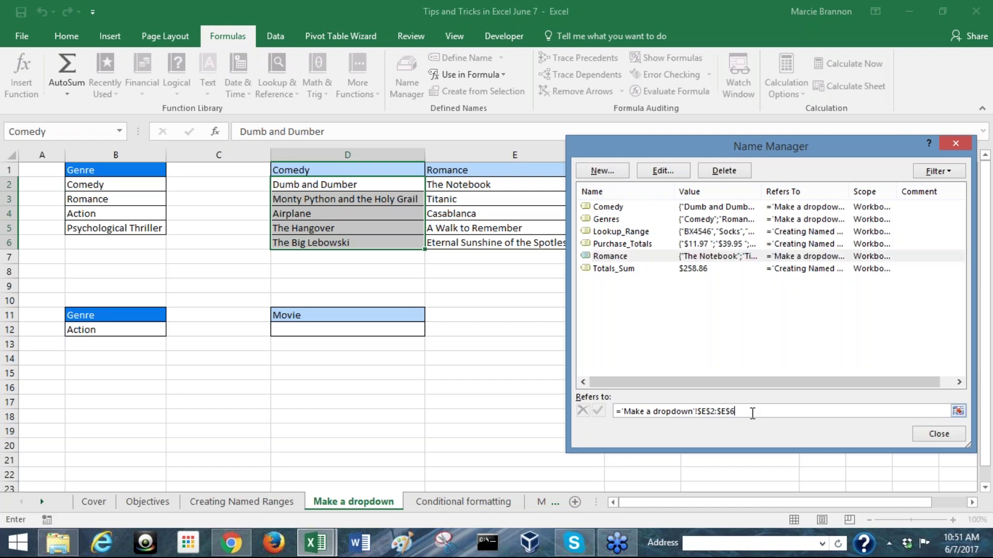
pyautogui.click(639, 256)
pyautogui.moveTo(673, 153); pyautogui.dragTo(583, 190)
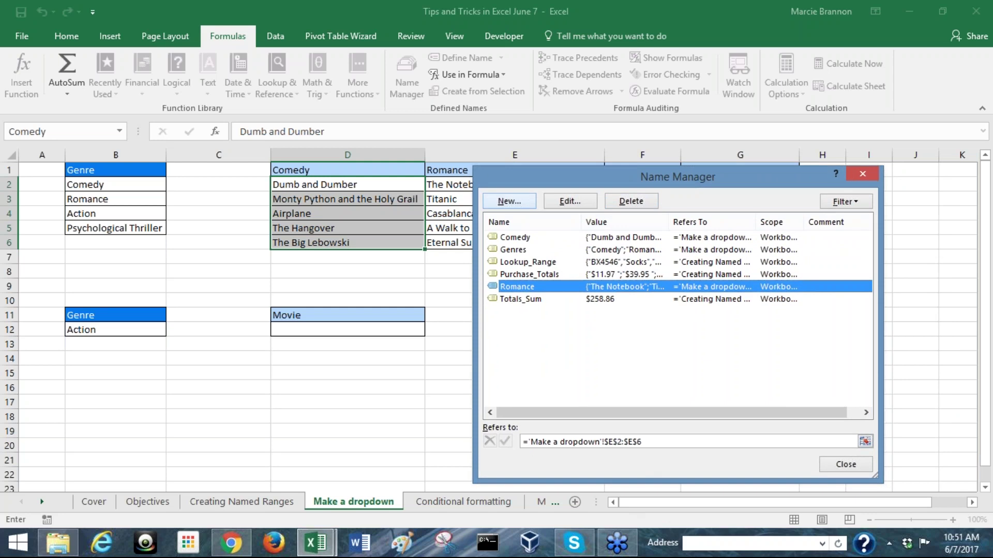
pyautogui.click(567, 201)
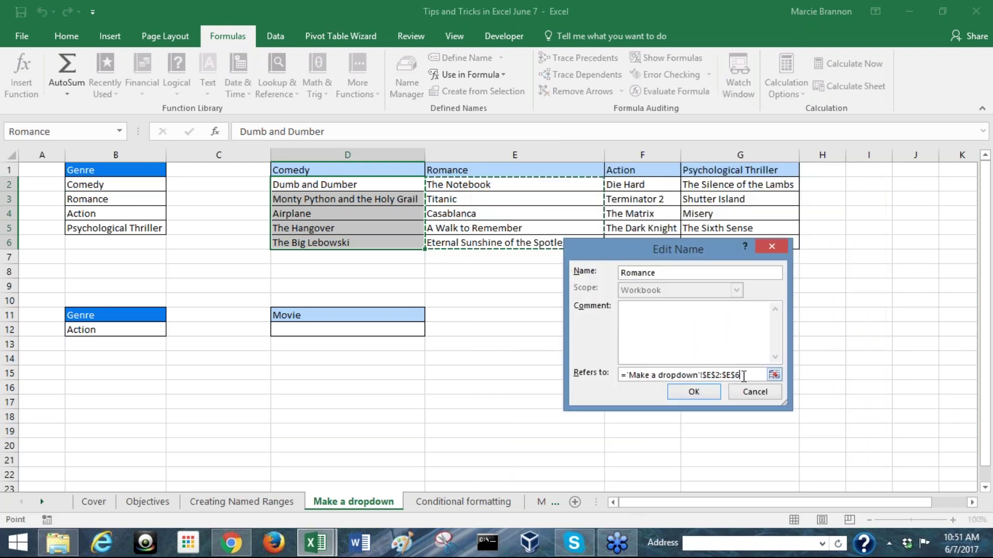
pyautogui.click(754, 392)
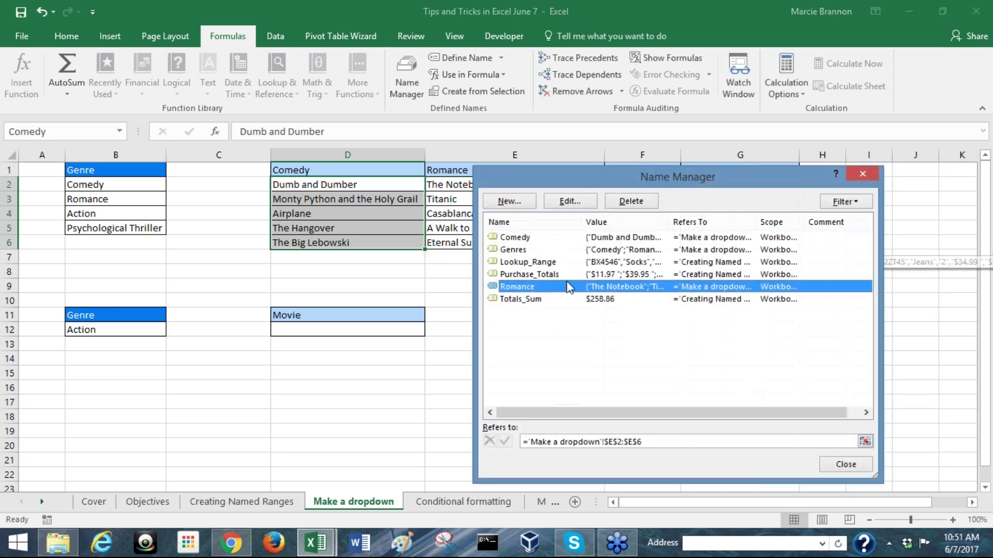
# - Move the name list clear of the movie columns and check the Romance name's referenced range on the sheet
pyautogui.moveTo(589, 173); pyautogui.dragTo(646, 136)
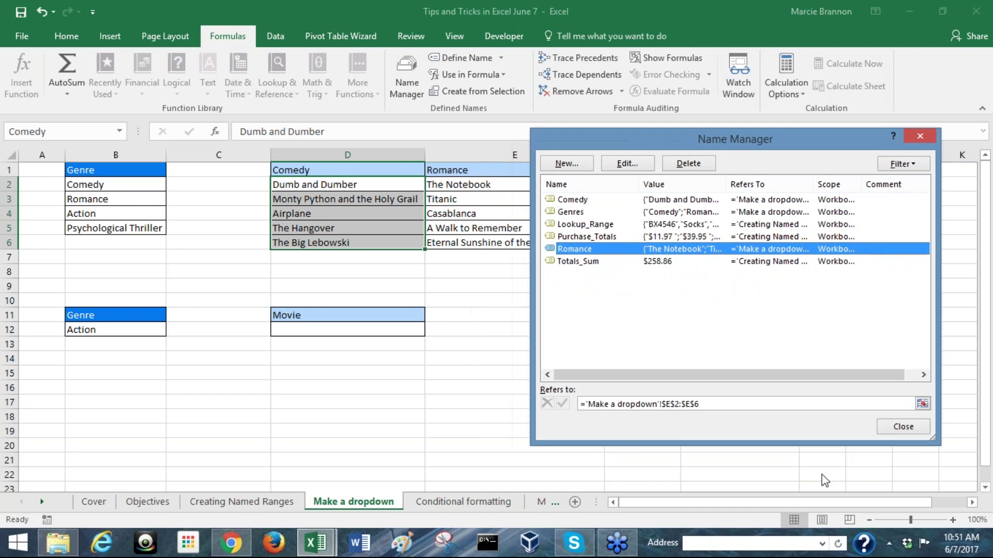
pyautogui.moveTo(934, 440); pyautogui.dragTo(801, 469)
pyautogui.moveTo(620, 140); pyautogui.dragTo(719, 138)
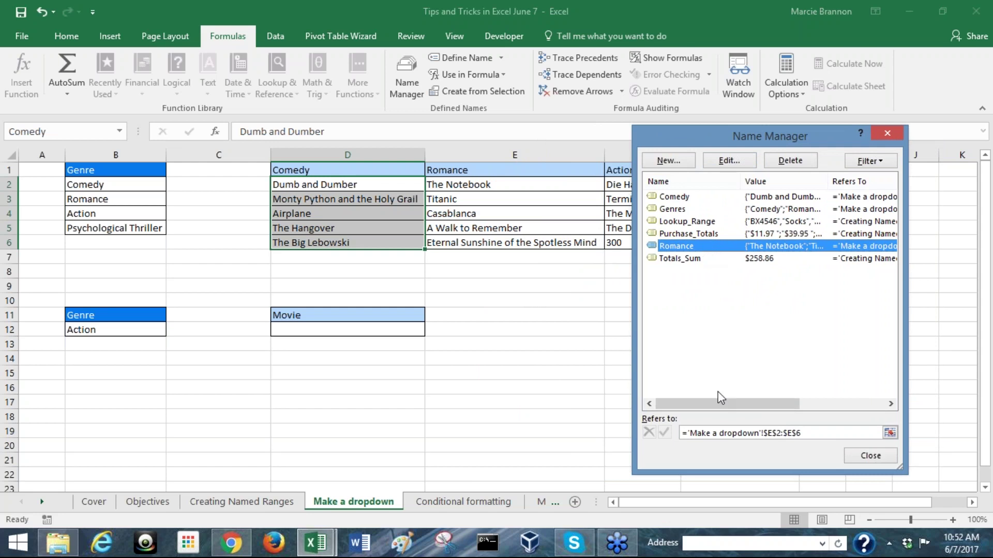
pyautogui.click(719, 166)
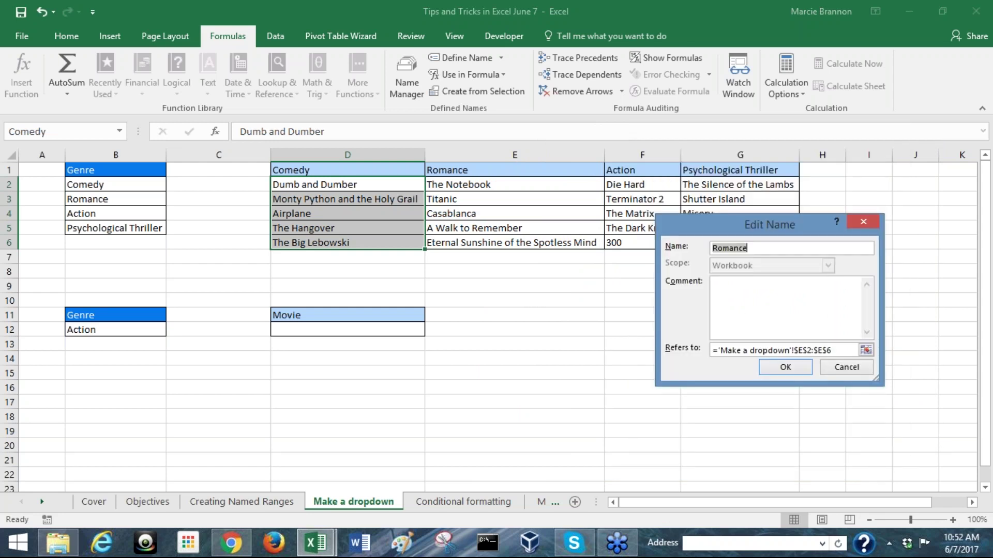
pyautogui.click(835, 350)
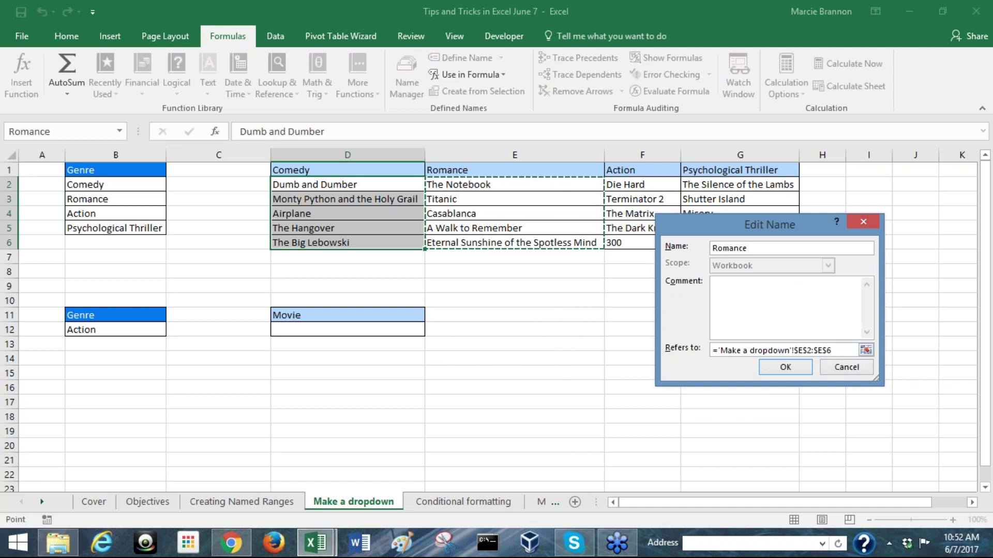
pyautogui.click(782, 370)
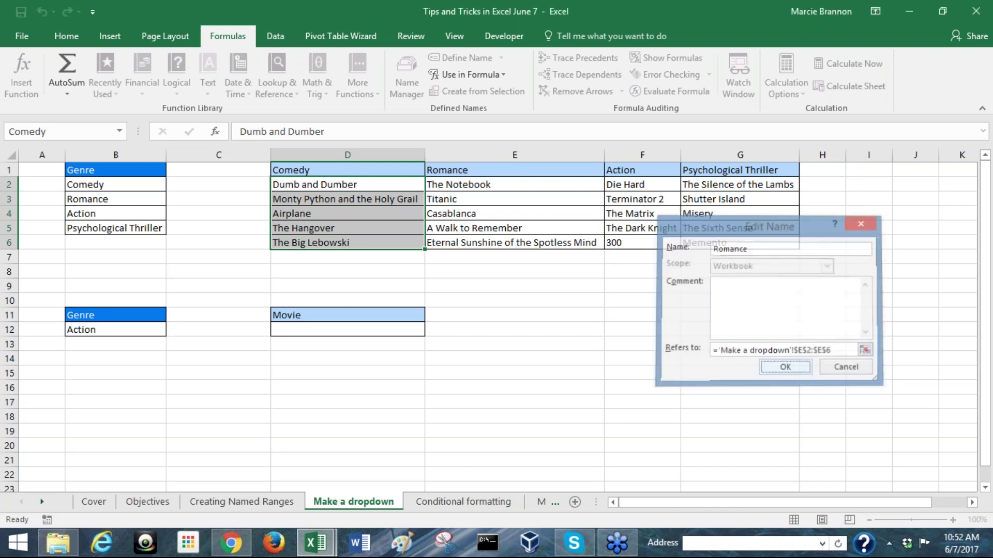
# - Define a workbook-level name Action that refers to the action movies in F2:F6
pyautogui.moveTo(622, 140); pyautogui.dragTo(113, 88)
pyautogui.click(98, 111)
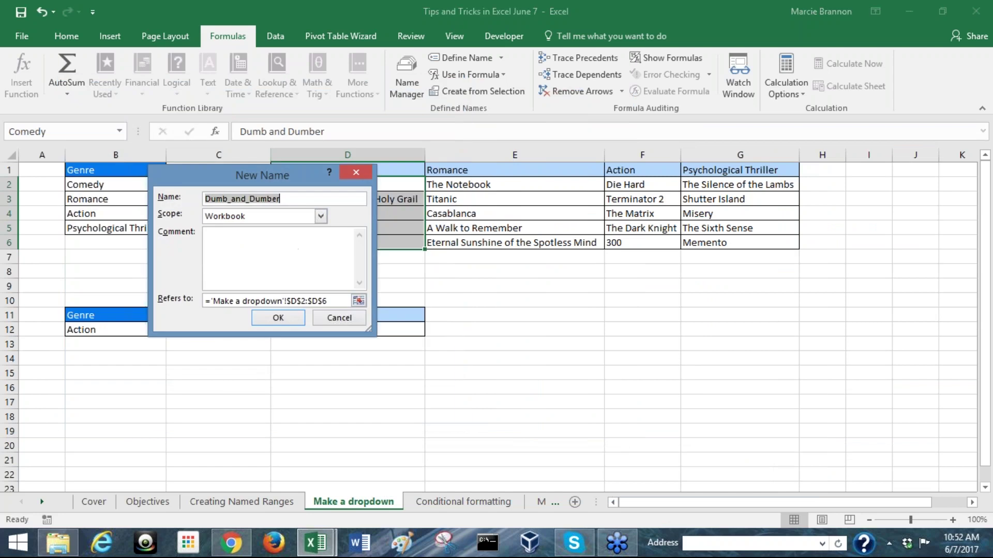
pyautogui.write('Actopm')
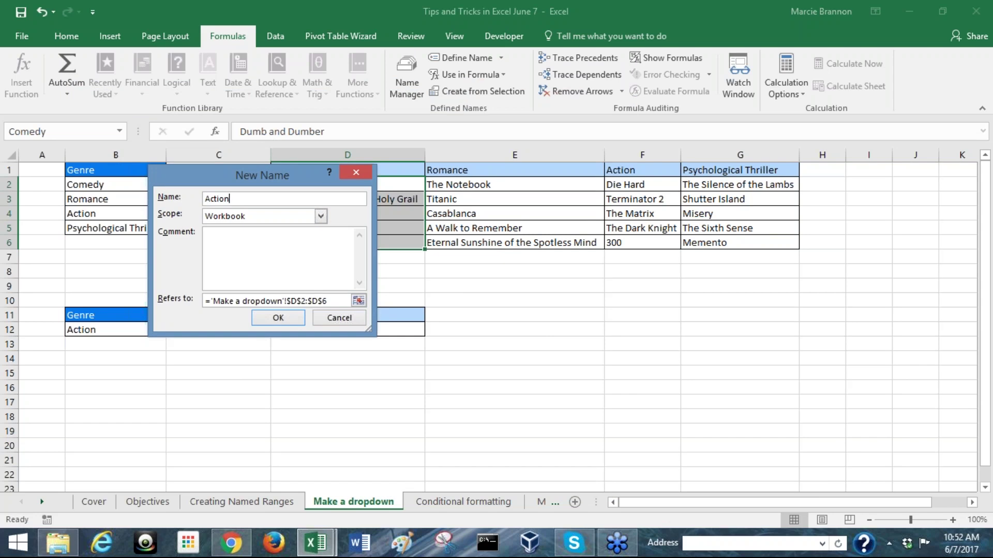
pyautogui.click(337, 301)
pyautogui.press('Delete')
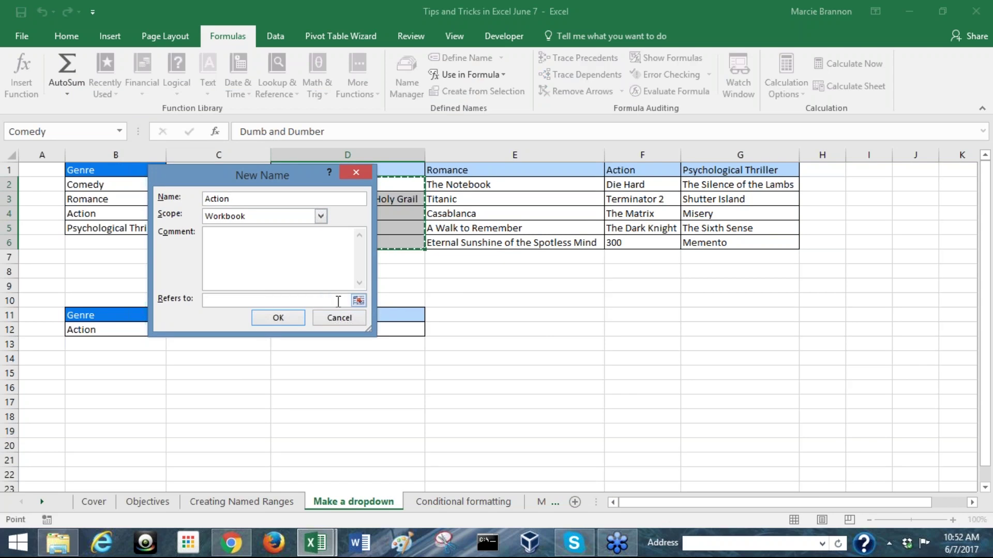
pyautogui.moveTo(625, 185); pyautogui.dragTo(622, 247)
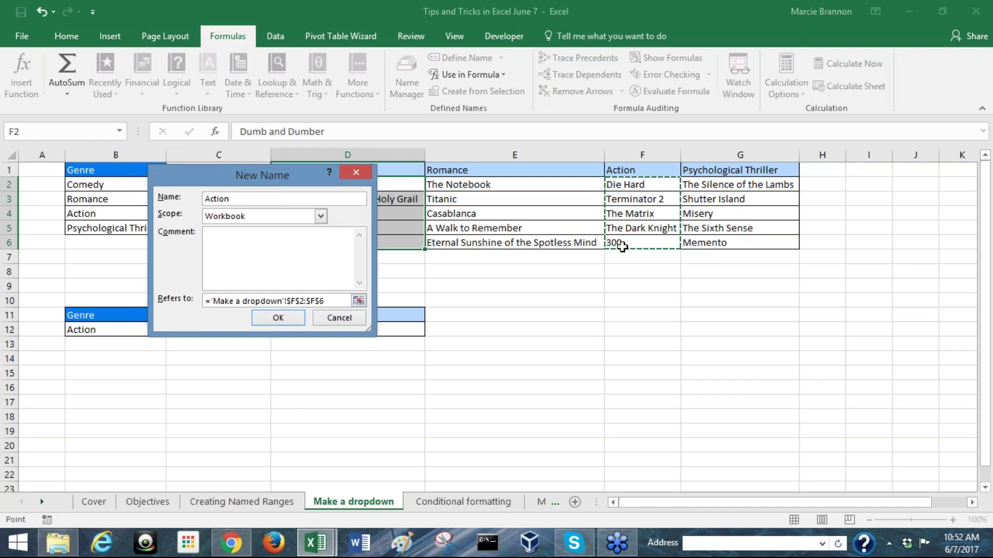
pyautogui.click(278, 318)
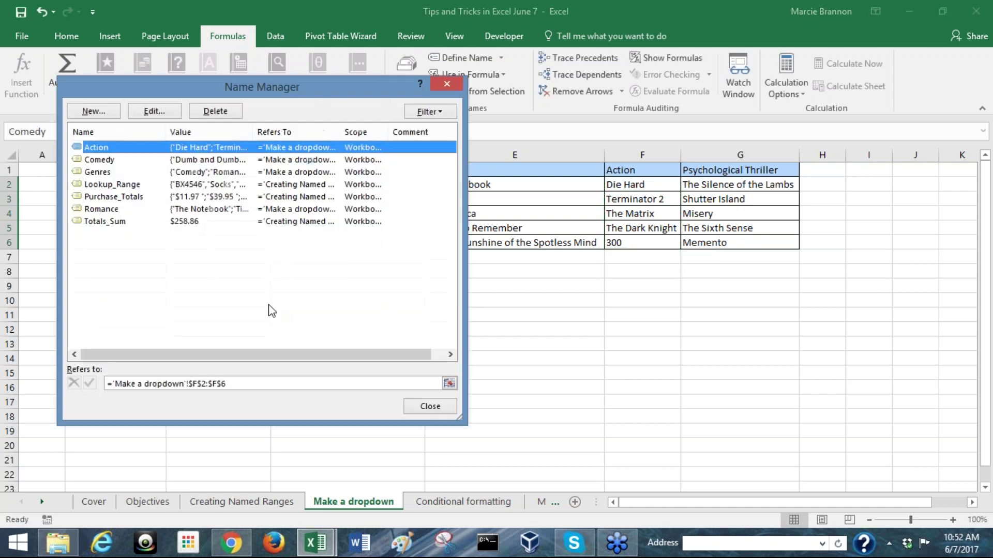
# - Check which cells the Action name refers to on the sheet, leaving its definition as it is
pyautogui.click(154, 112)
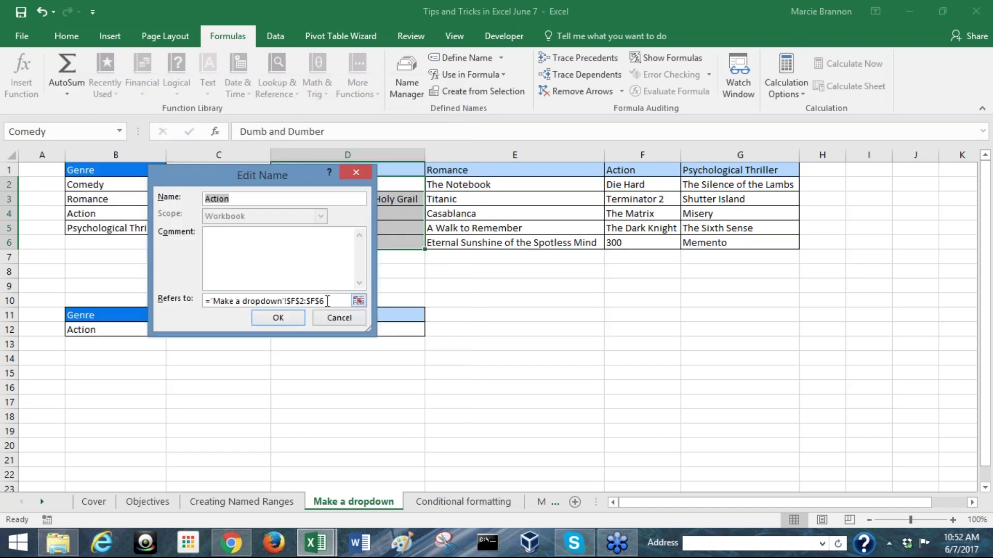
pyautogui.click(329, 302)
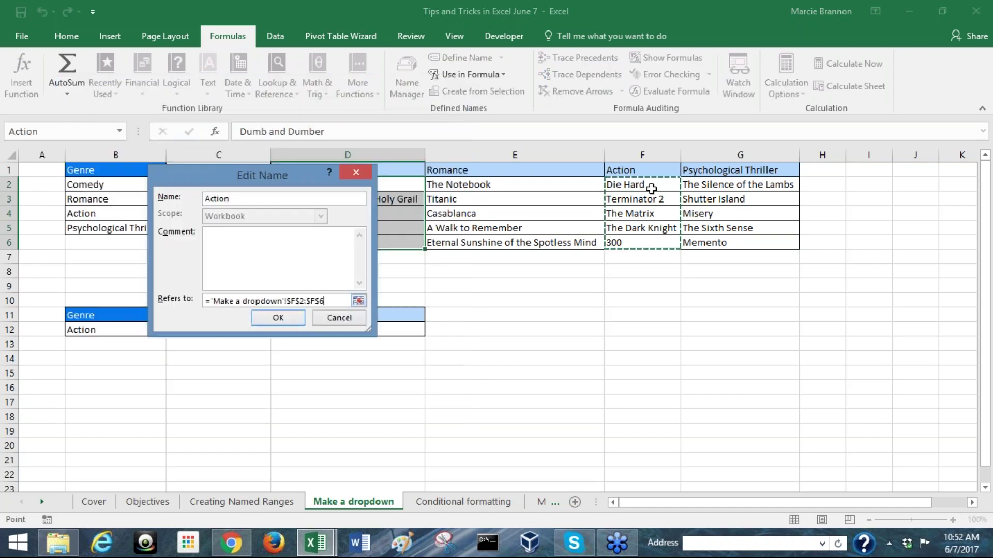
pyautogui.click(274, 319)
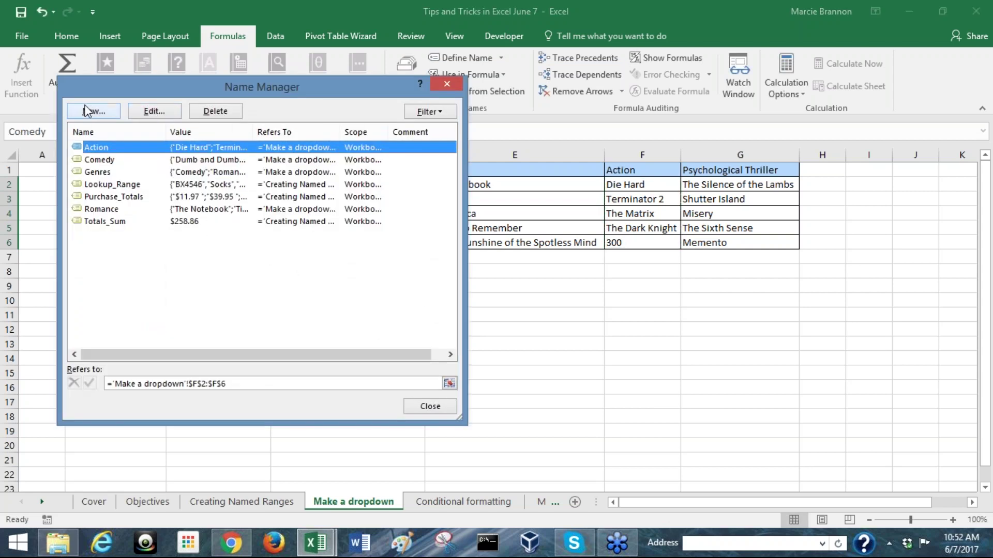
# - Create a workbook-level name Psychological_Thriller, with an underscore in place of the space
pyautogui.click(102, 111)
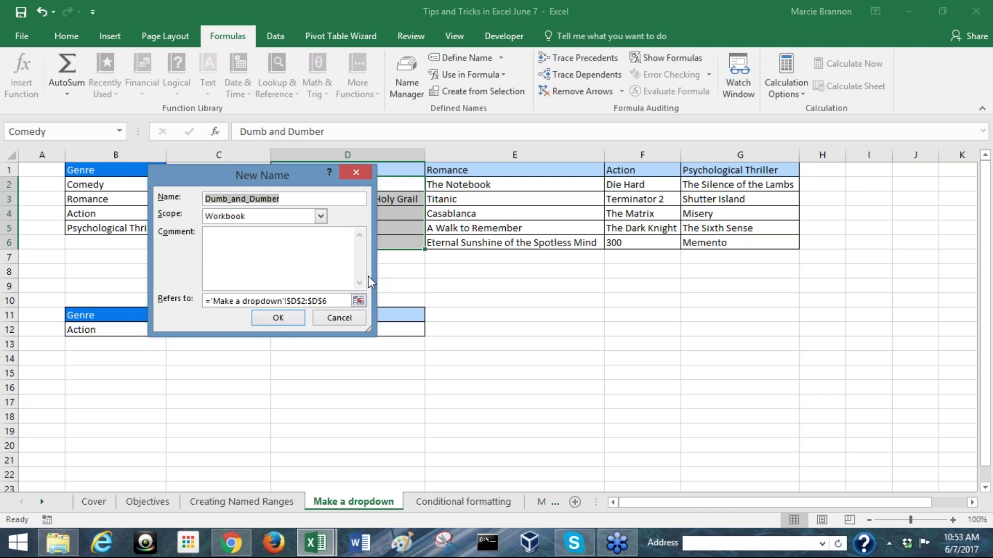
pyautogui.hotkey('ctrl', 'a')
pyautogui.write('P')
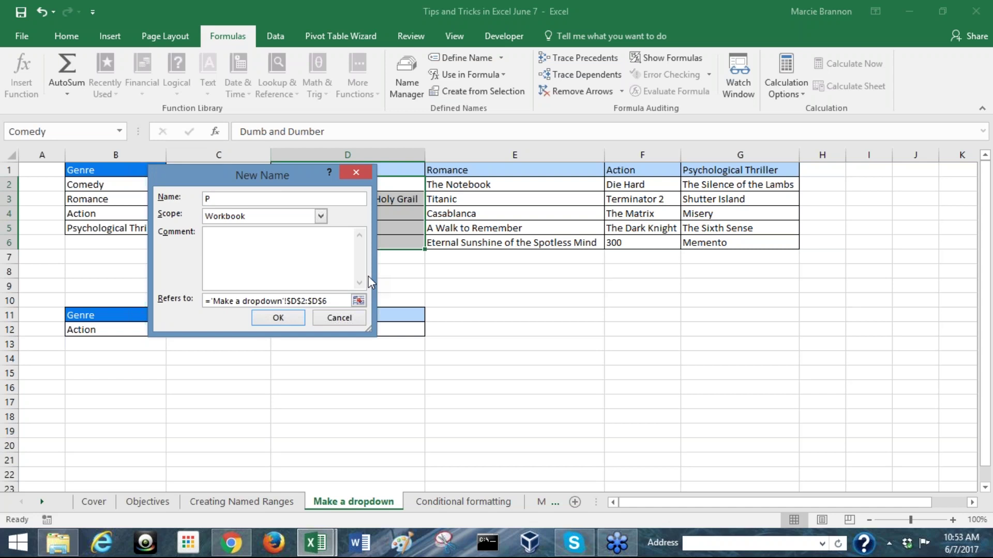
pyautogui.write('sychological_Trh')
pyautogui.press('BackSpace')
pyautogui.press('BackSpace')
pyautogui.write('hriller')
pyautogui.click(278, 318)
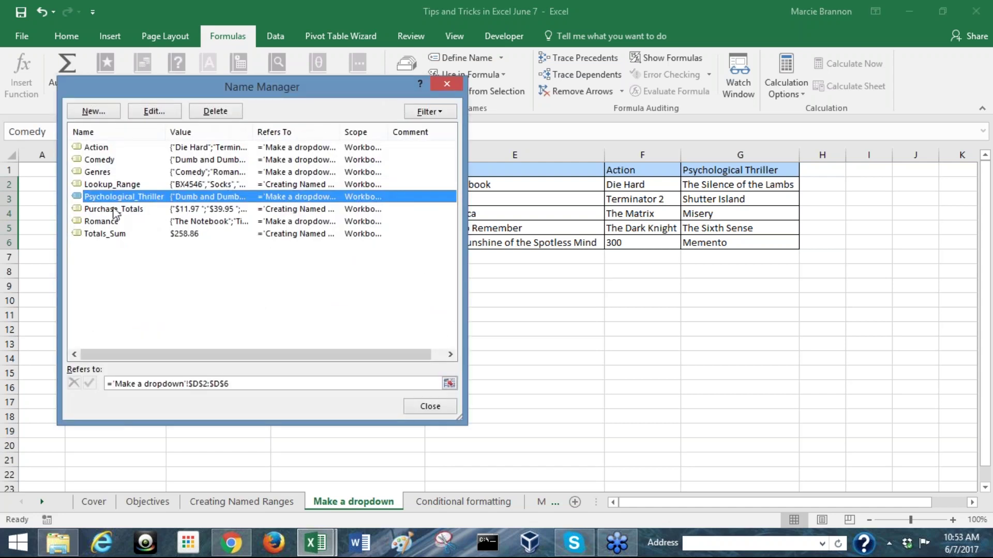
# - Change the Psychological_Thriller name's reference to the psychological thriller movies in G2:G6
pyautogui.click(123, 184)
pyautogui.click(122, 196)
pyautogui.click(155, 111)
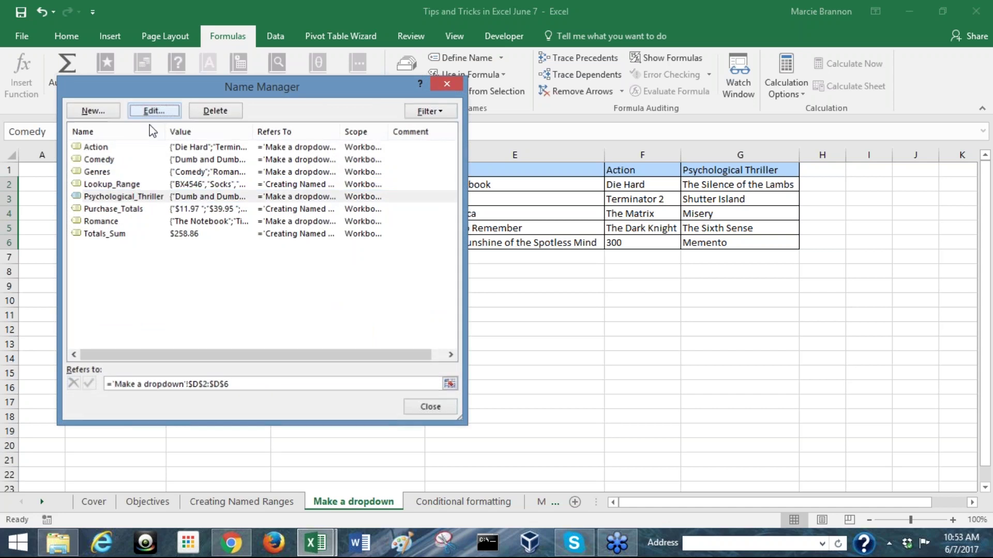
pyautogui.click(290, 301)
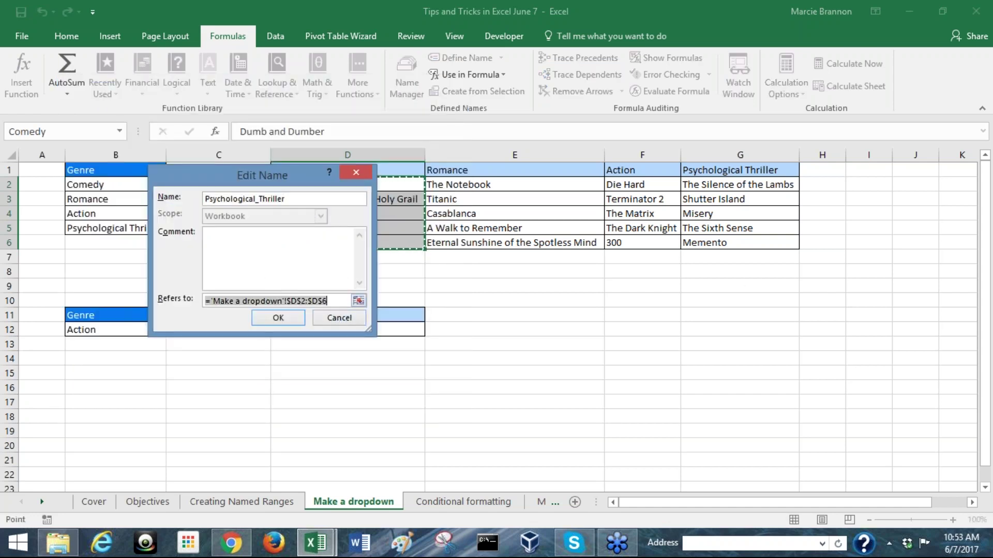
pyautogui.press('BackSpace')
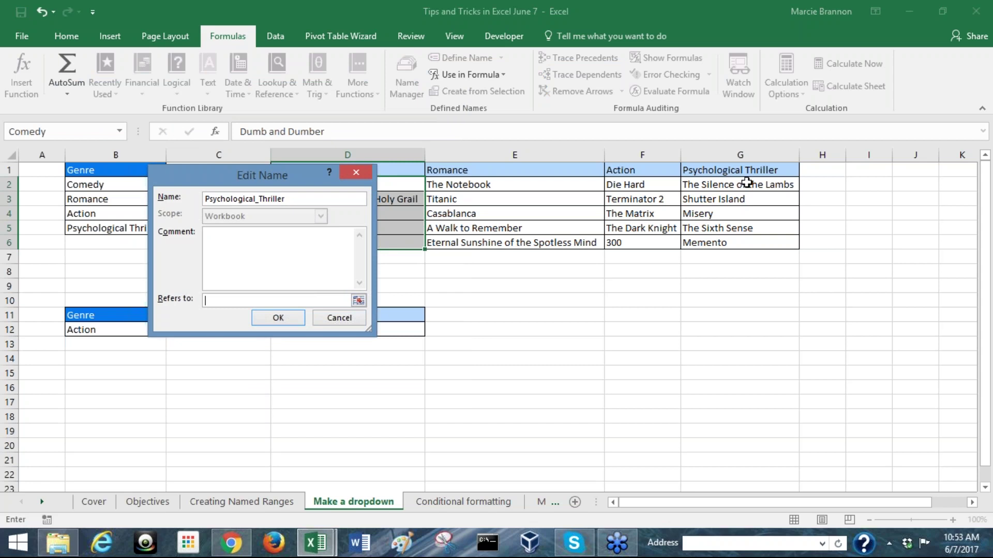
pyautogui.moveTo(746, 183); pyautogui.dragTo(744, 242)
pyautogui.click(276, 317)
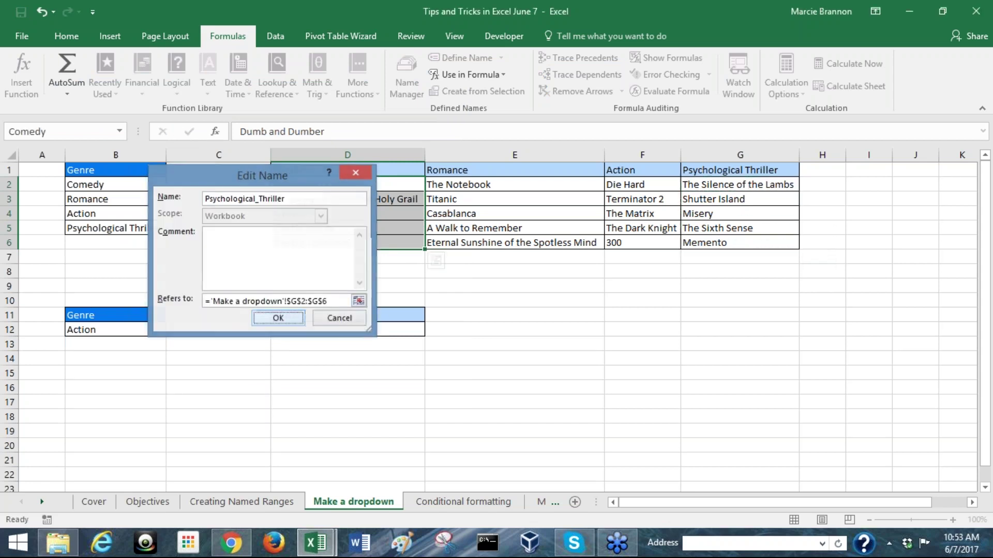
# - Check which cells the Psychological_Thriller name refers to, then close the list of defined names
pyautogui.click(154, 111)
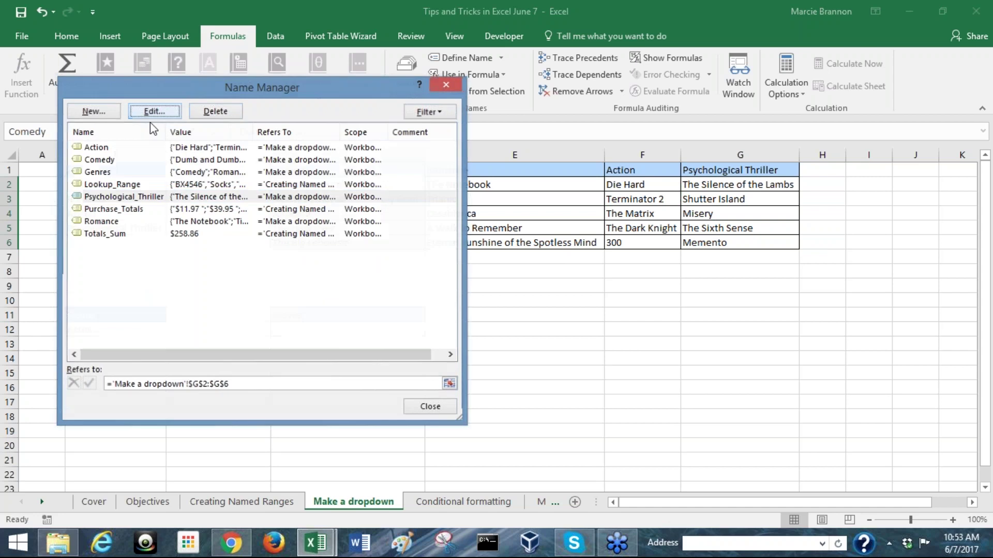
pyautogui.click(335, 301)
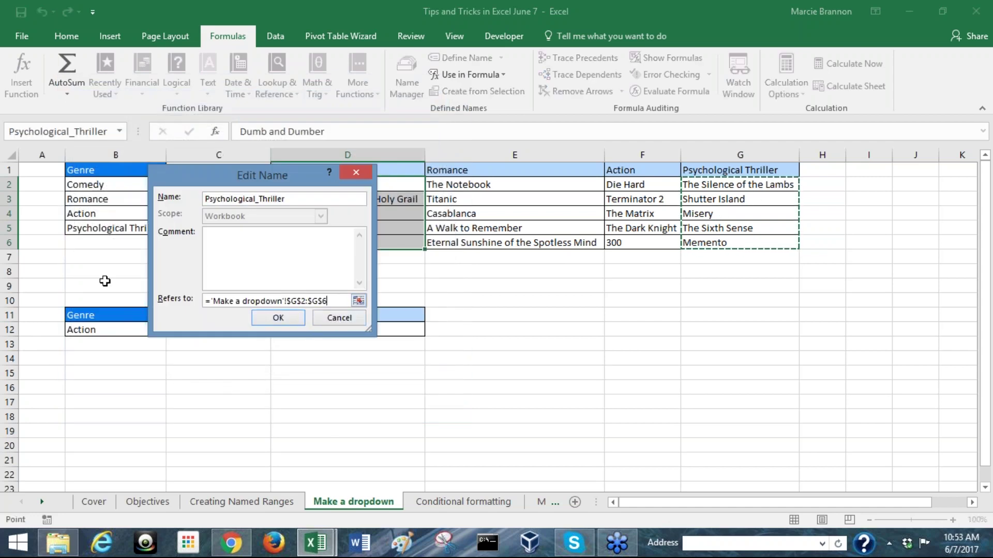
pyautogui.click(278, 318)
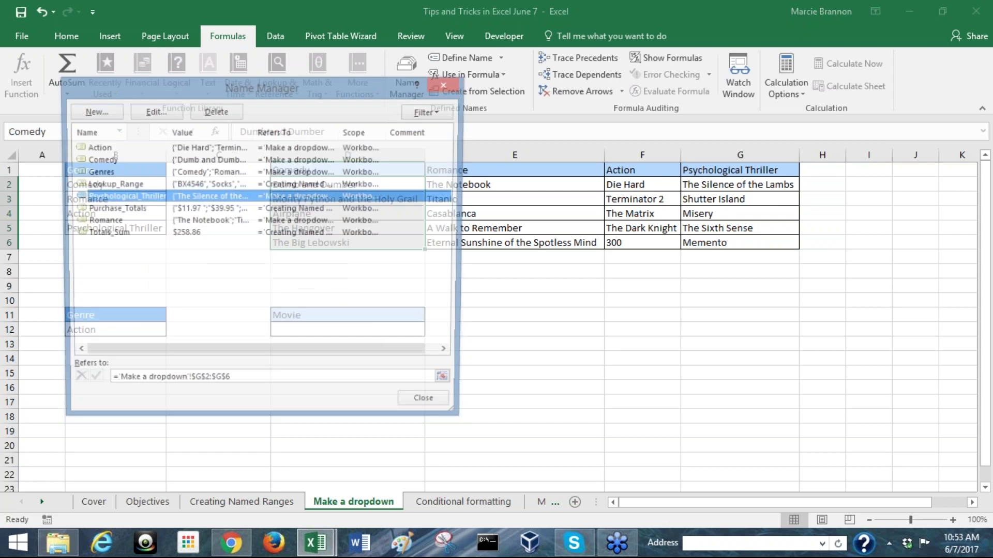
pyautogui.click(423, 410)
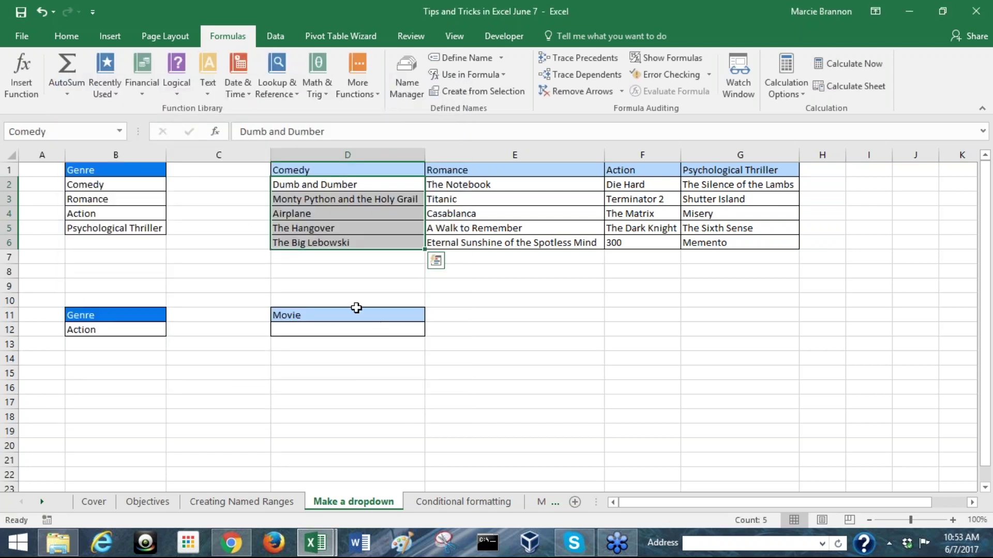
# - Add List data validation with an in-cell dropdown to the Movie cell D12, using =INDIRECT($B$12) as the source
pyautogui.click(351, 331)
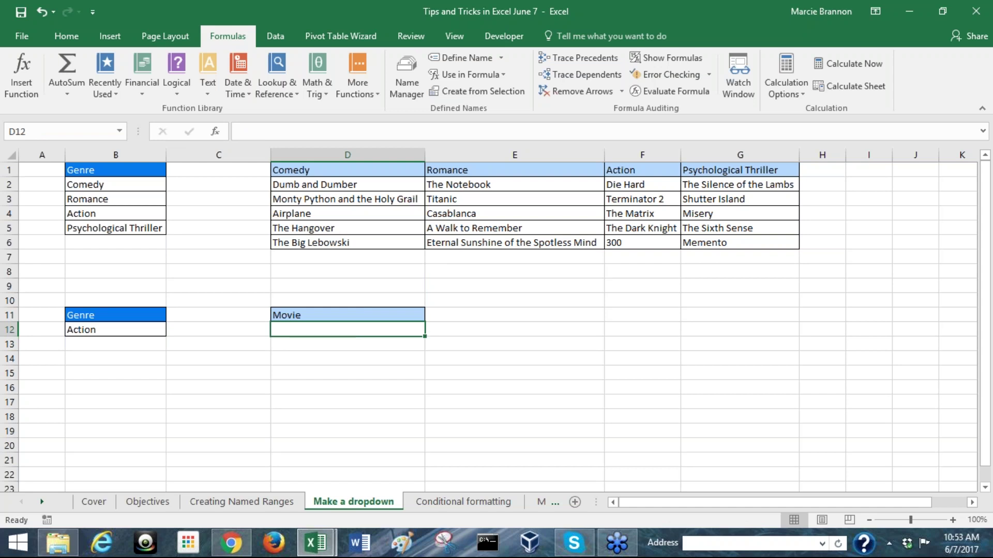
pyautogui.click(271, 46)
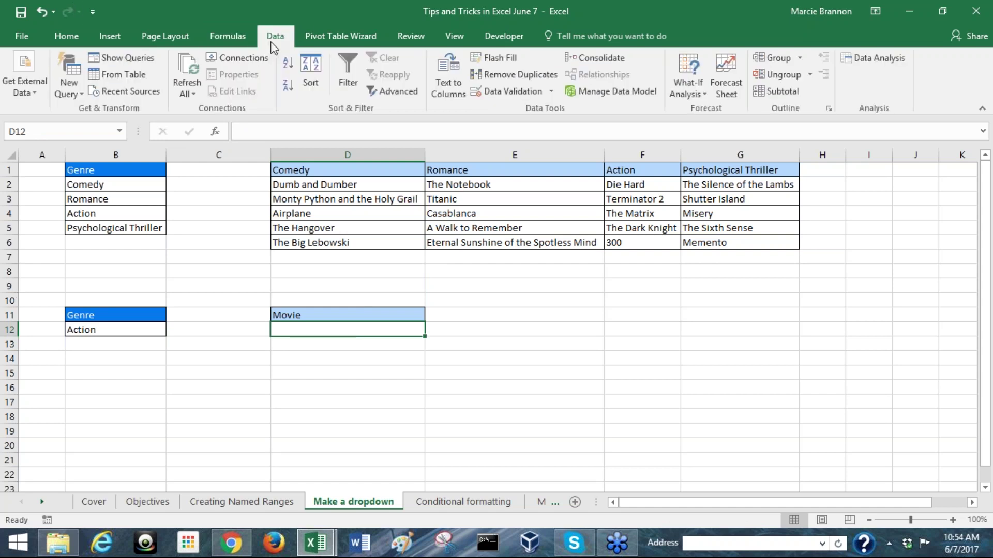
pyautogui.click(550, 92)
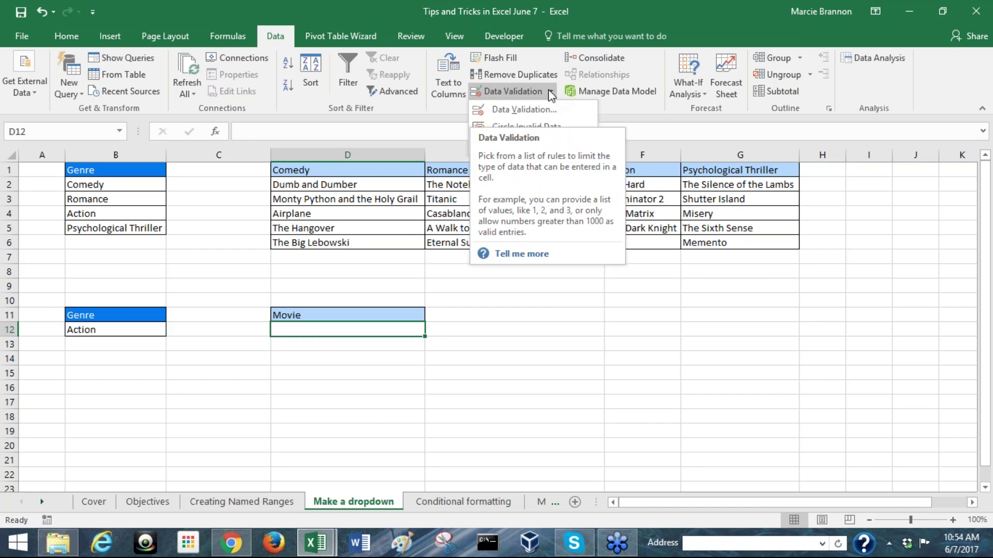
pyautogui.click(543, 109)
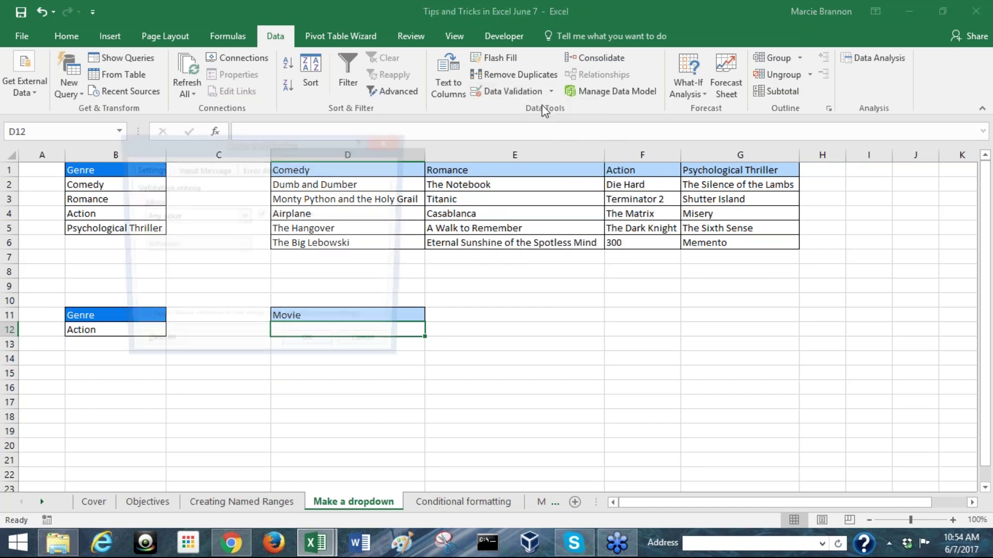
pyautogui.moveTo(337, 141); pyautogui.dragTo(780, 117)
pyautogui.click(698, 182)
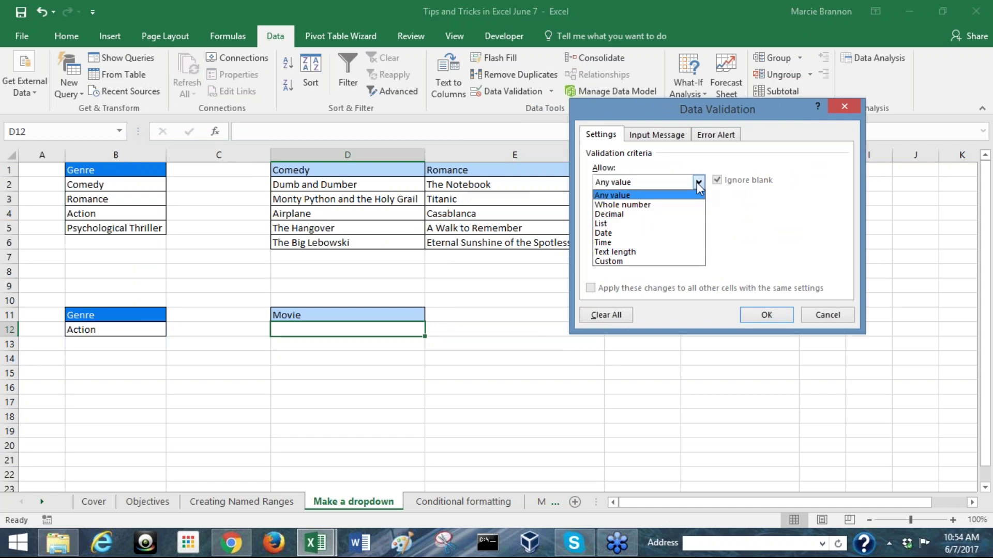
pyautogui.click(672, 224)
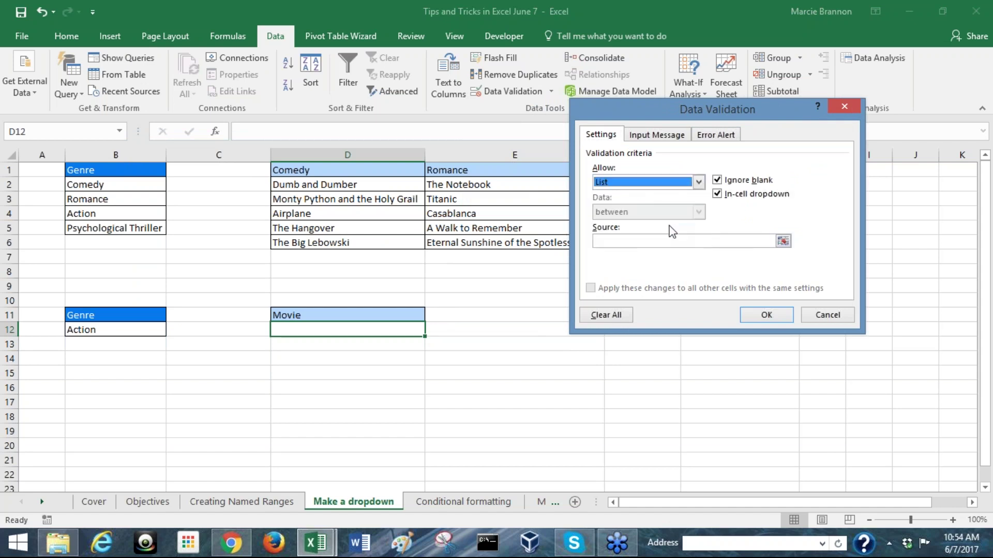
pyautogui.click(671, 241)
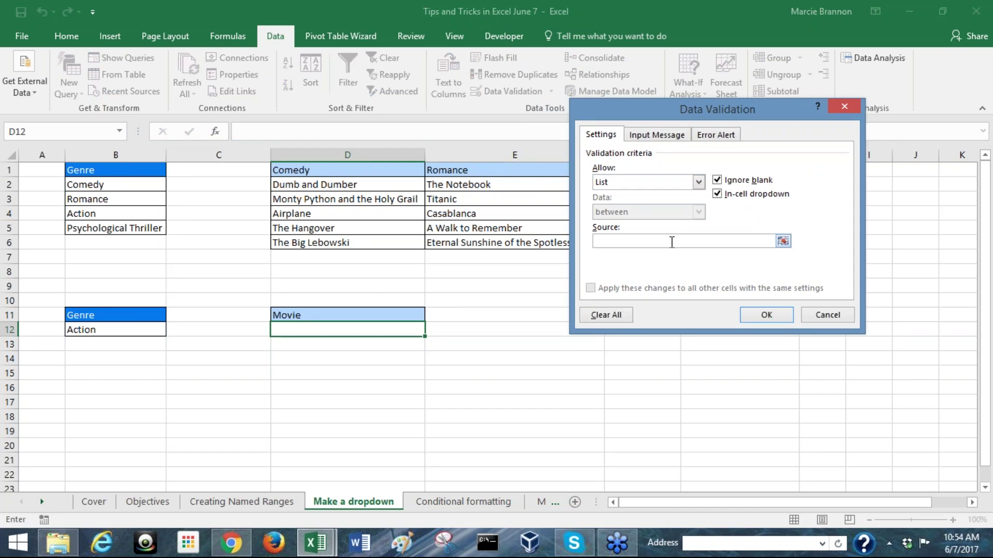
pyautogui.write('=INDIRECT(')
pyautogui.click(109, 330)
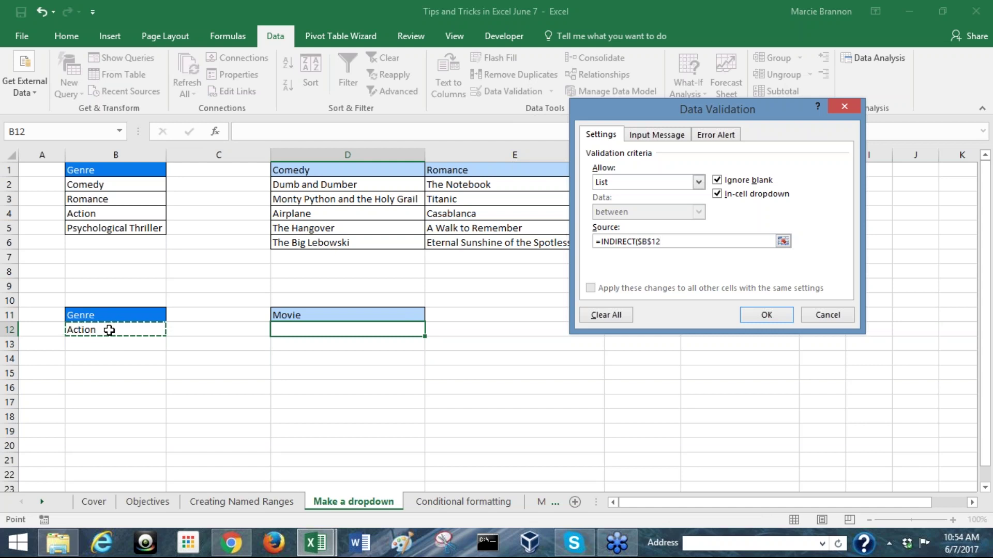
pyautogui.write(')')
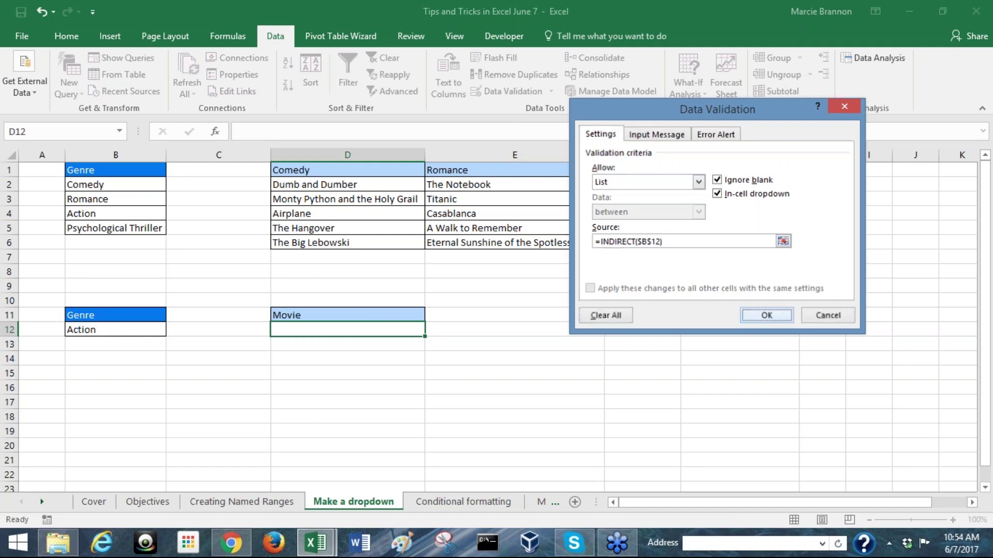
pyautogui.click(767, 315)
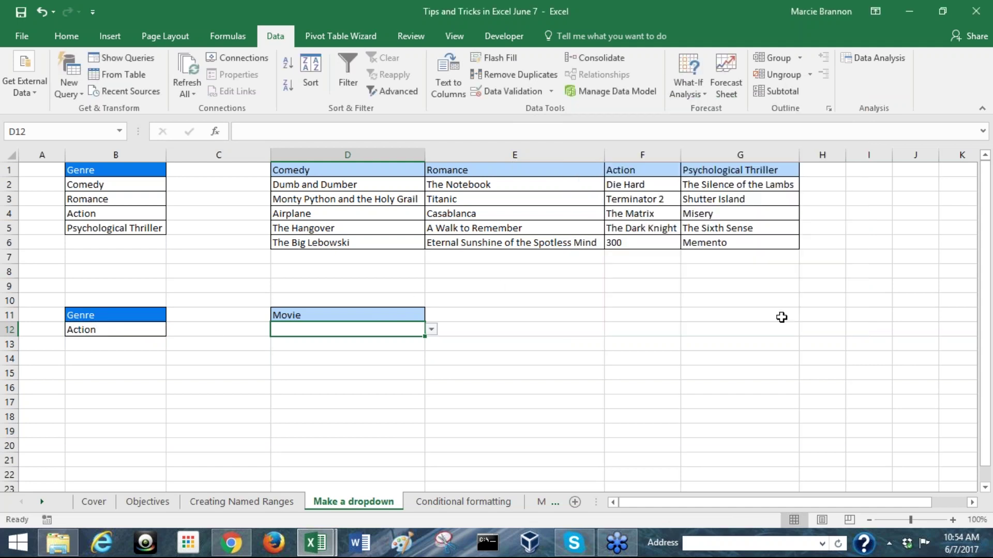
# - Choose Comedy as the genre in B12 and view the movie choices offered in D12
pyautogui.click(120, 331)
pyautogui.click(172, 329)
pyautogui.click(135, 339)
pyautogui.click(398, 329)
pyautogui.click(431, 330)
pyautogui.click(431, 331)
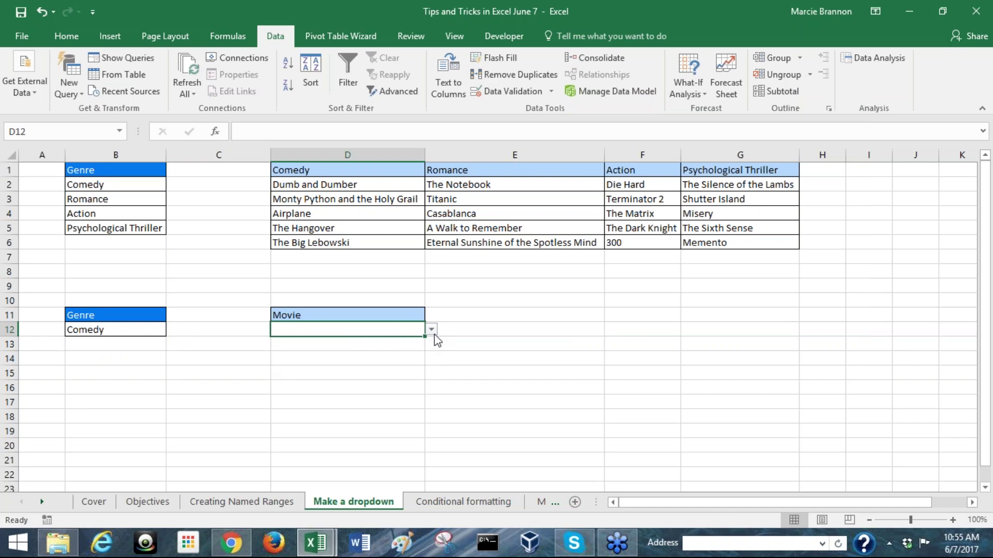
# - With Comedy as the genre, choose Airplane from the movie choices in D12
pyautogui.click(147, 330)
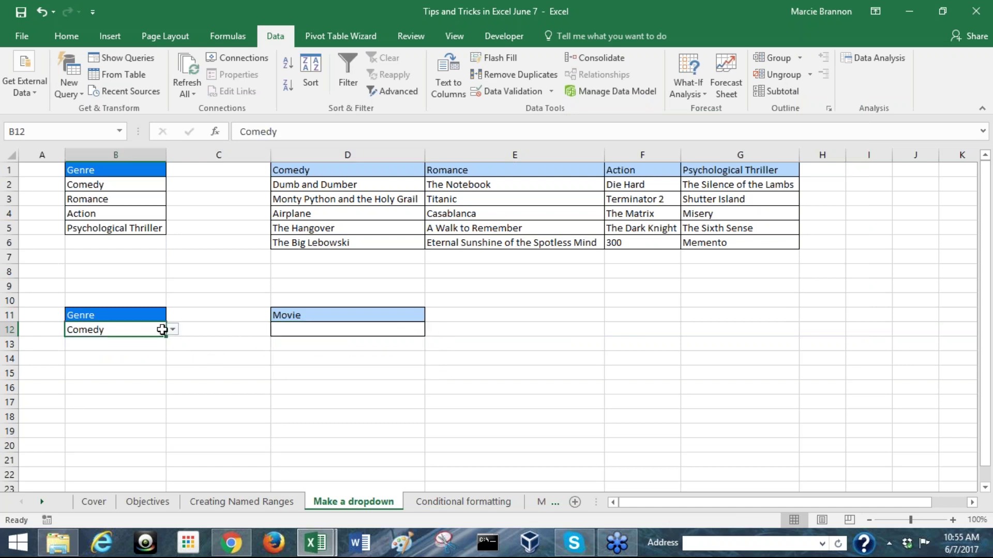
pyautogui.click(340, 326)
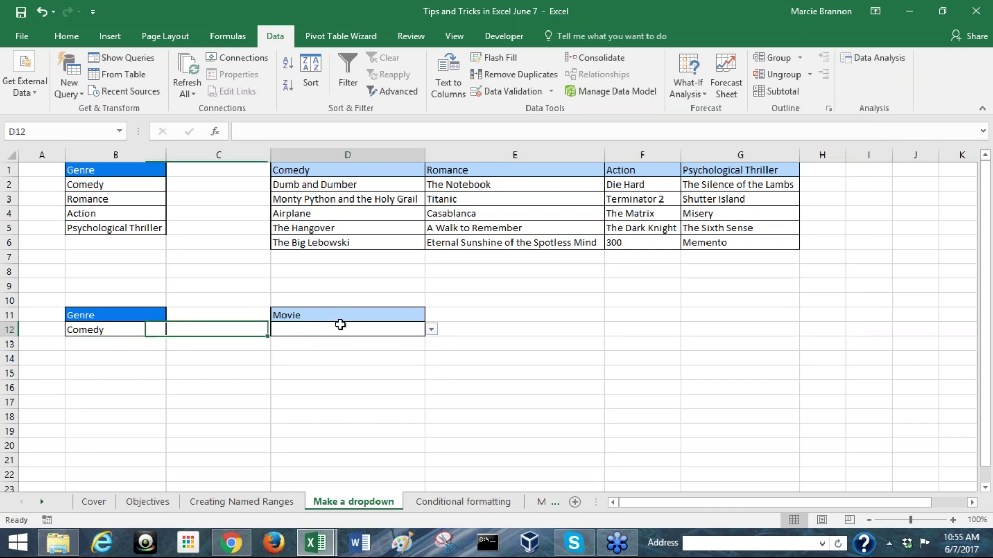
pyautogui.click(431, 329)
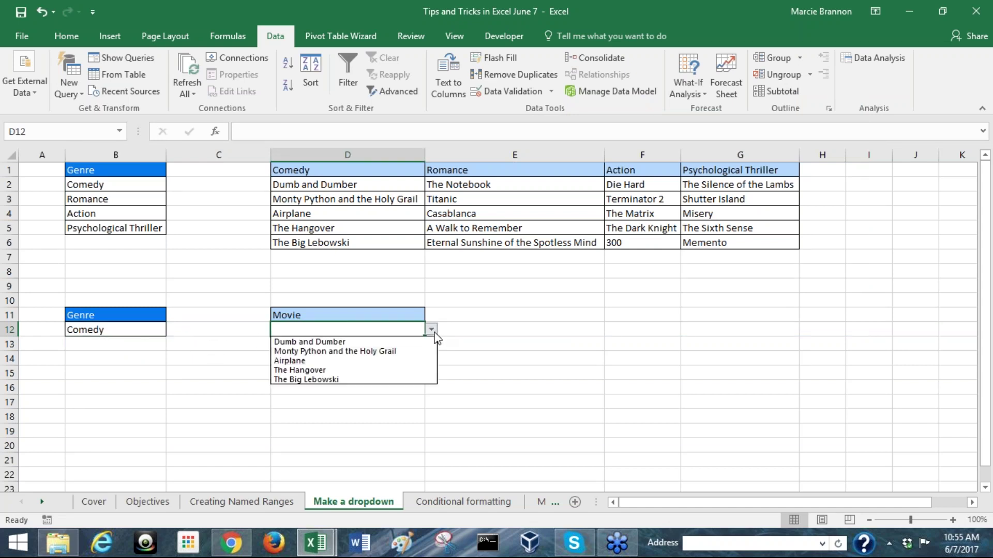
pyautogui.click(396, 365)
# - Choose Romance as the genre in B12 and A Walk to Remember as the movie in D12
pyautogui.click(158, 326)
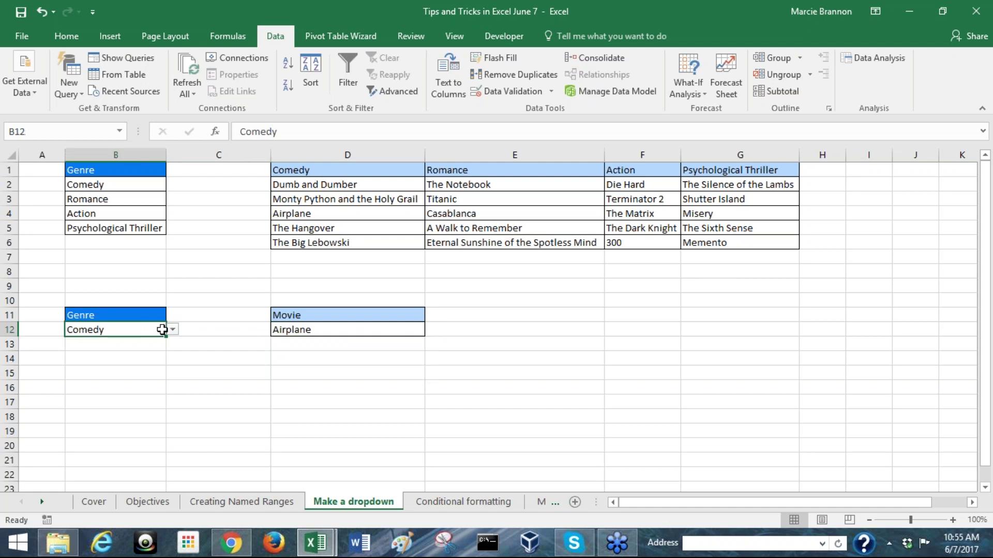
pyautogui.click(172, 329)
pyautogui.click(156, 360)
pyautogui.click(383, 328)
pyautogui.click(430, 330)
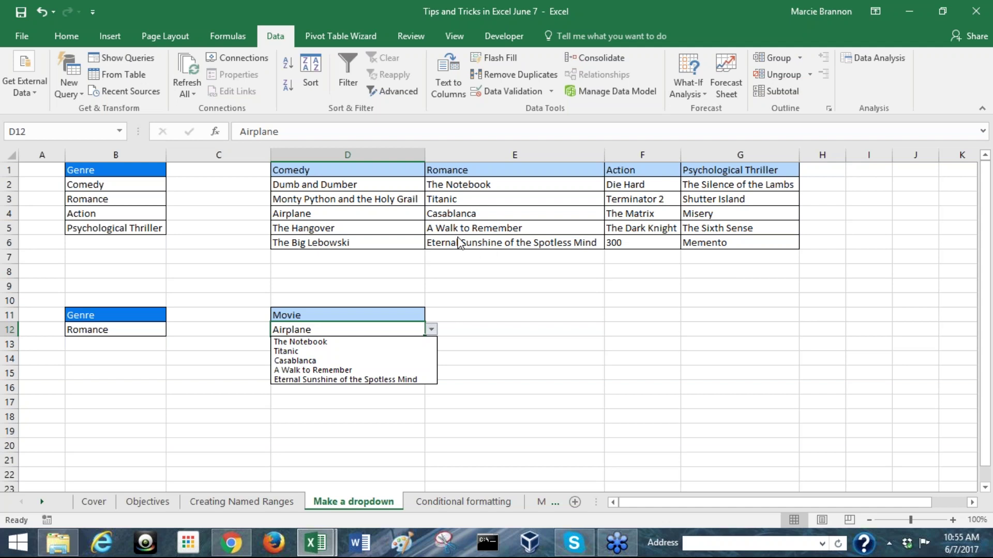
pyautogui.click(382, 369)
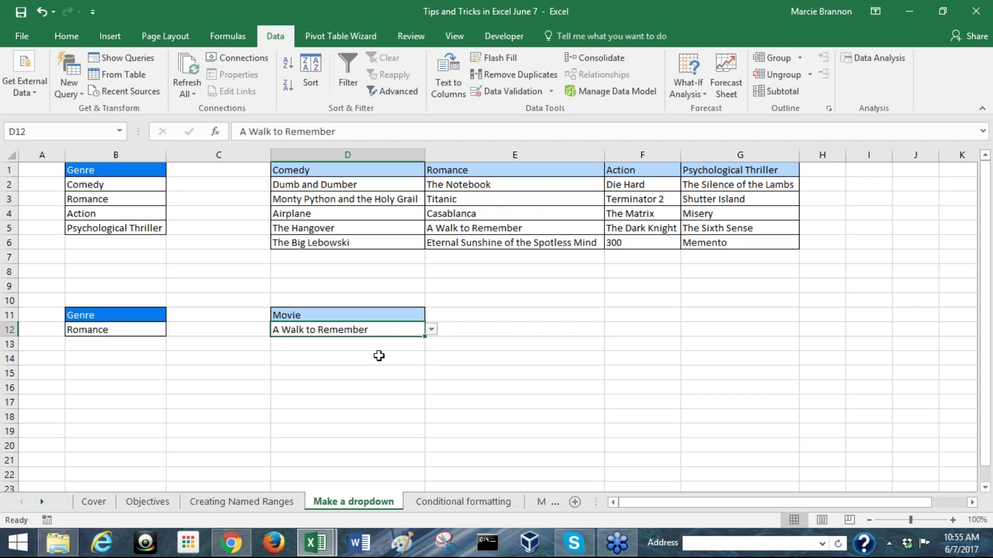
# - Choose Action as the genre in B12 and The Dark Knight as the movie in D12
pyautogui.click(147, 329)
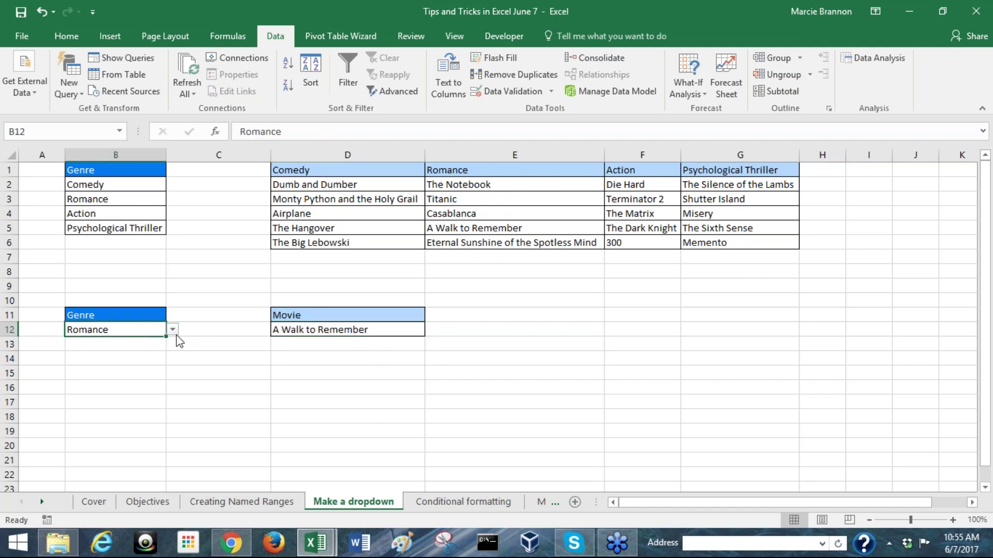
pyautogui.click(172, 329)
pyautogui.click(169, 359)
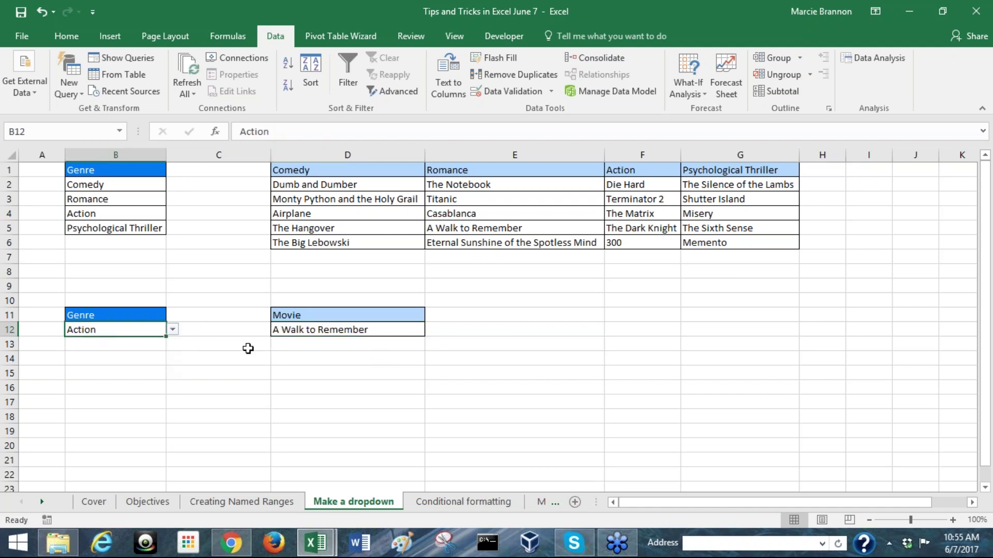
pyautogui.click(402, 327)
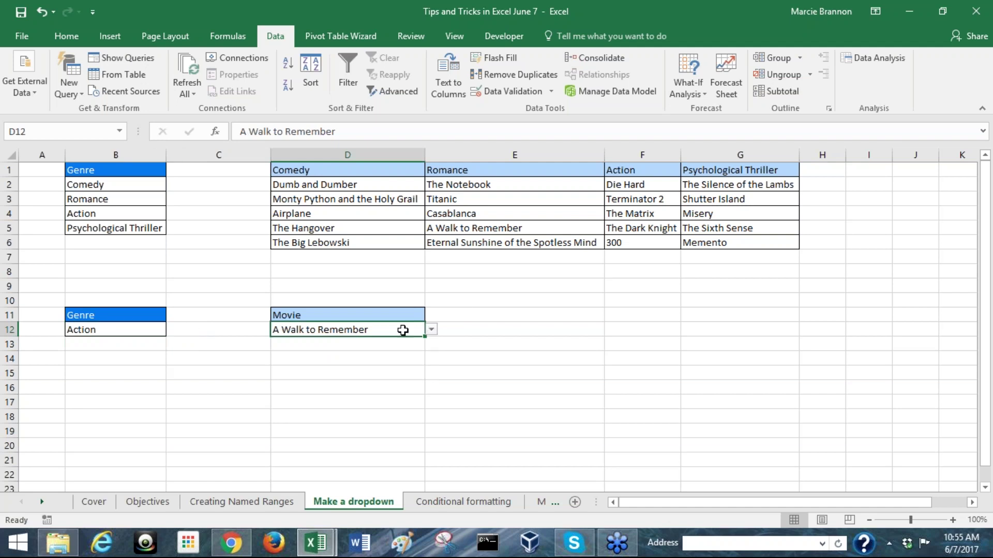
pyautogui.click(431, 330)
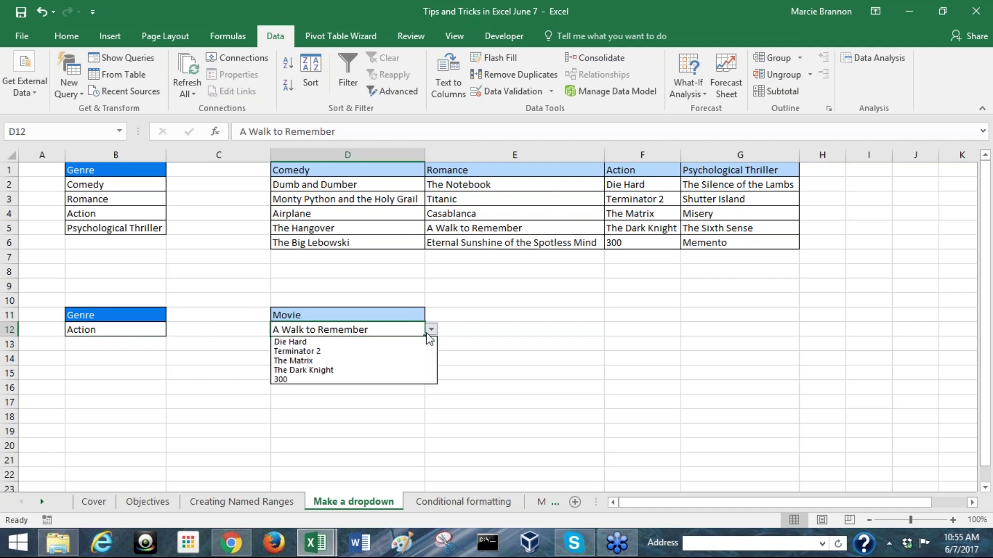
pyautogui.click(370, 371)
# - Choose Psychological Thriller as the genre in B12 and try to view the movie choices in D12
pyautogui.click(153, 329)
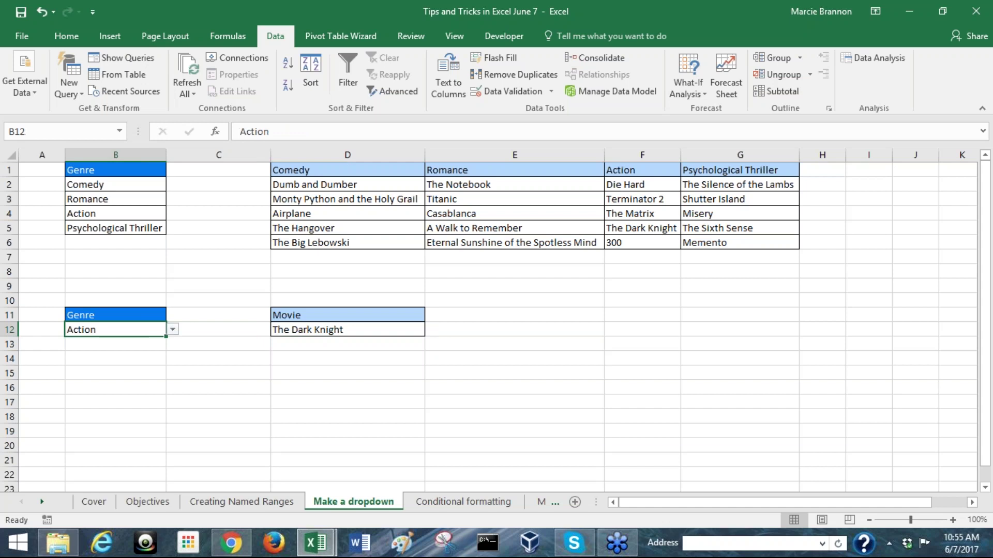
pyautogui.click(172, 329)
pyautogui.click(151, 371)
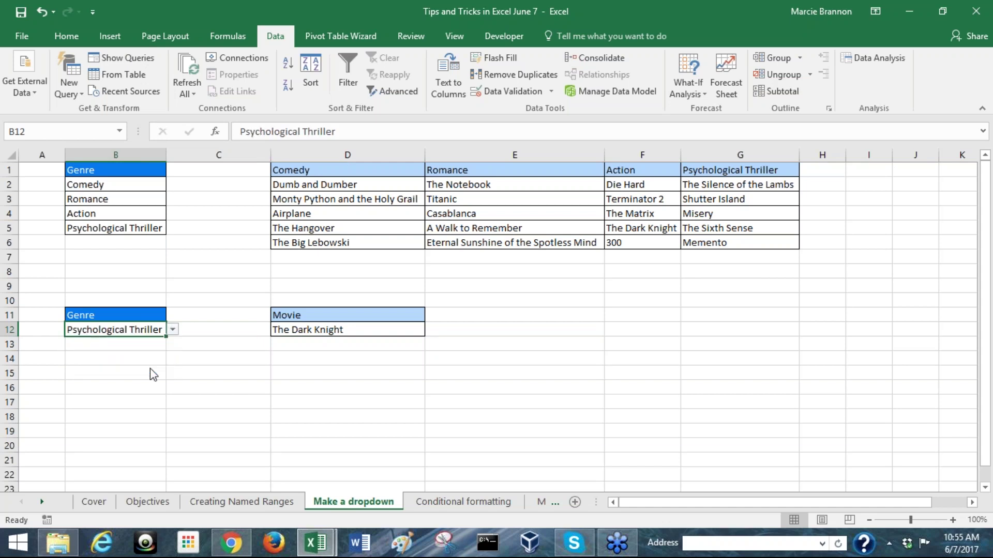
pyautogui.click(393, 328)
pyautogui.click(440, 333)
pyautogui.click(392, 329)
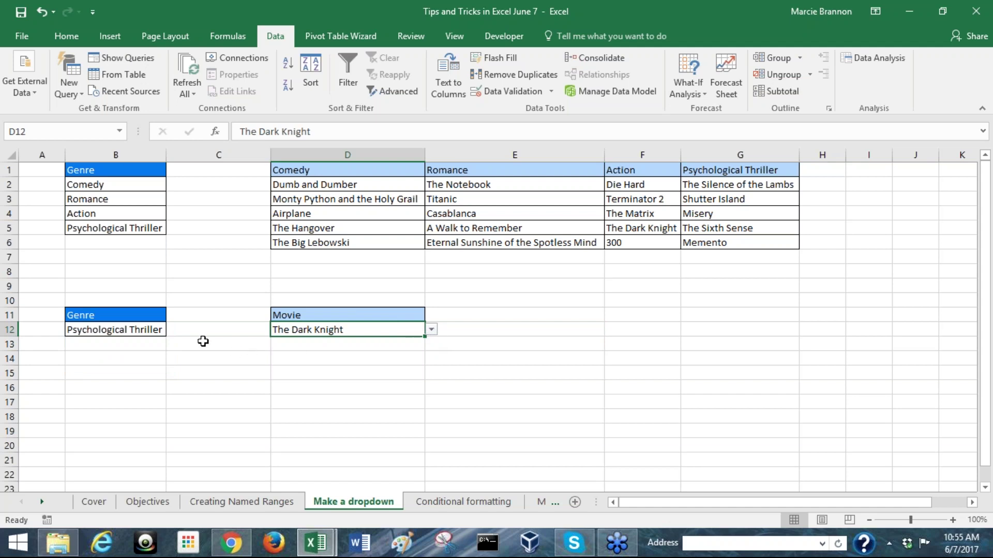
# - Compare the Psychological Thriller entry in B5 and the B12 genre choices with the spelling of the workbook's defined names
pyautogui.click(147, 227)
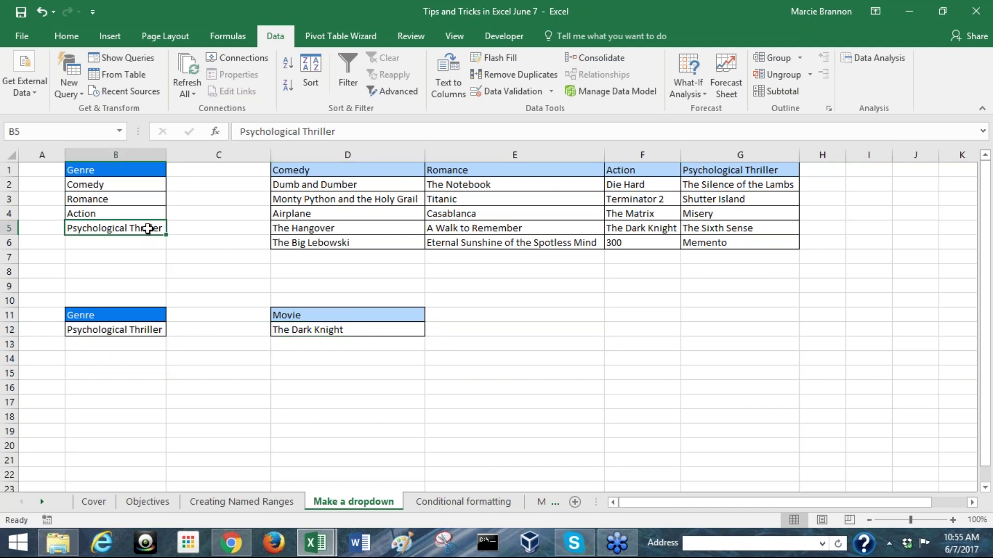
pyautogui.click(153, 332)
pyautogui.click(172, 330)
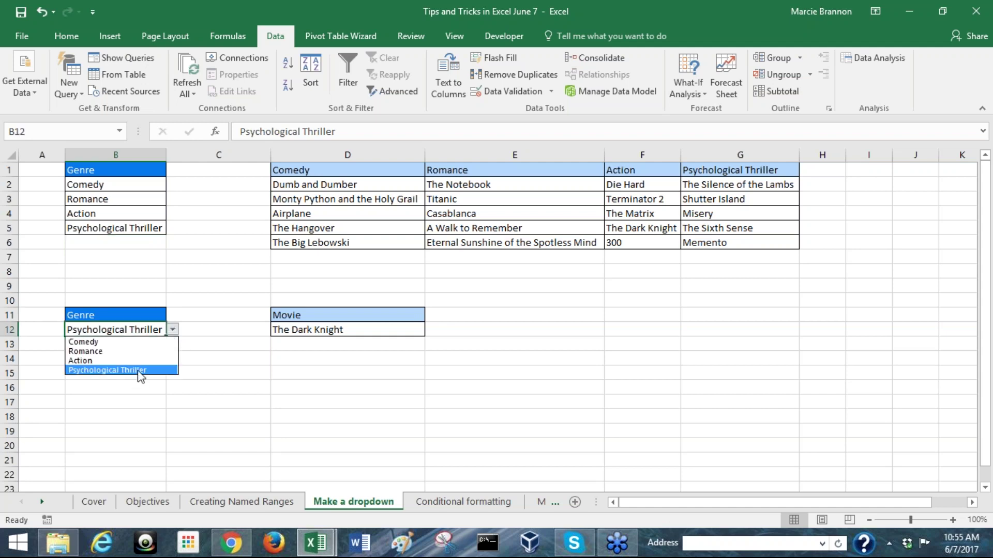
pyautogui.click(145, 228)
pyautogui.click(145, 228)
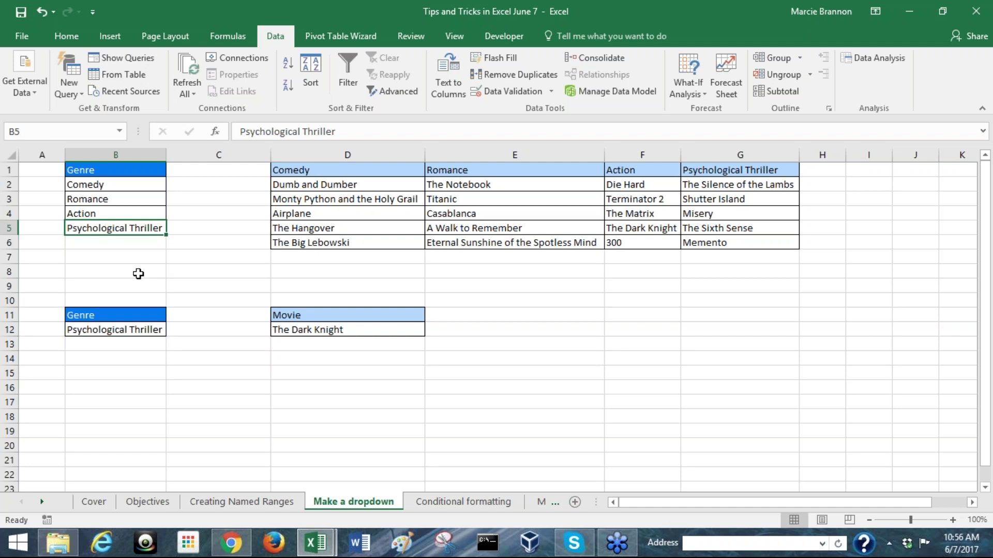
pyautogui.click(119, 133)
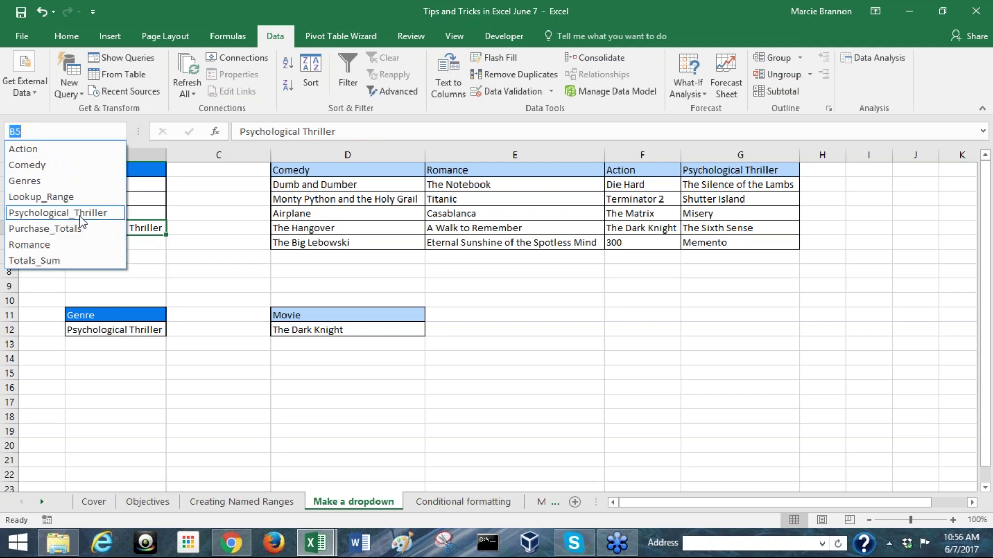
pyautogui.click(162, 231)
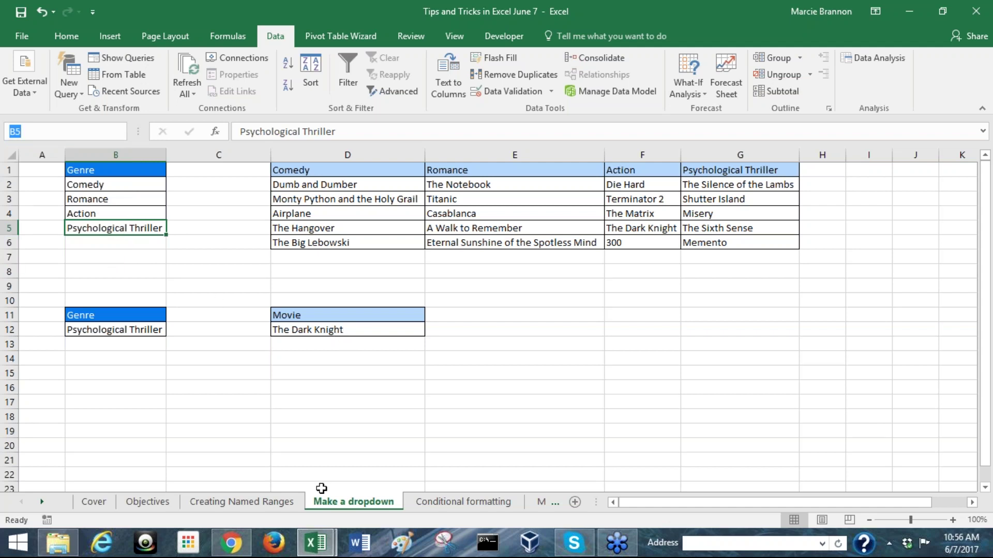
pyautogui.click(127, 331)
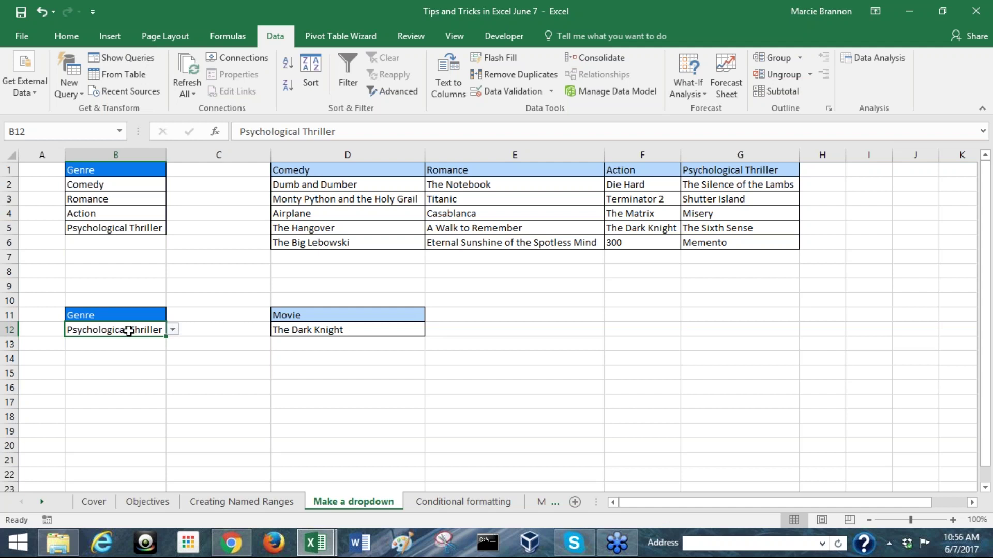
pyautogui.click(408, 335)
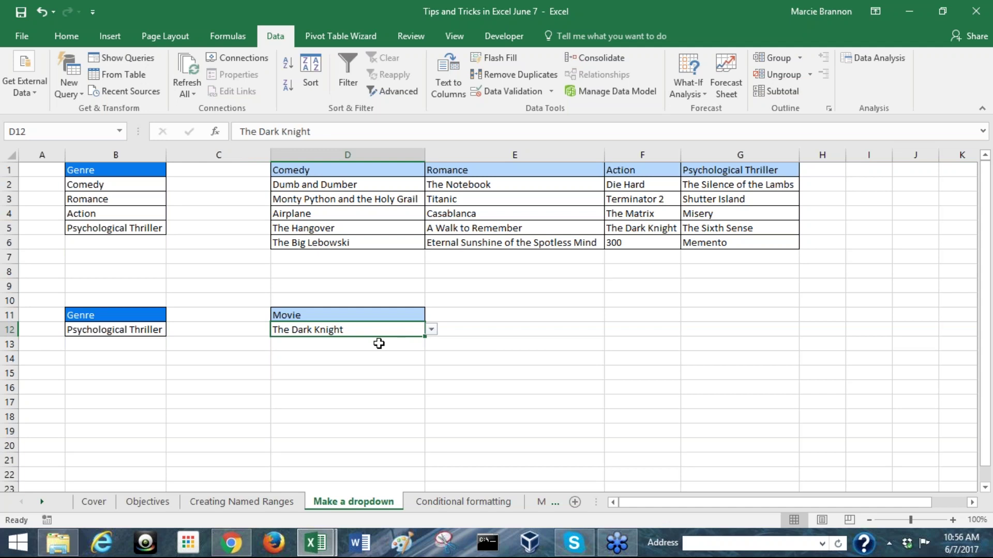
pyautogui.click(109, 330)
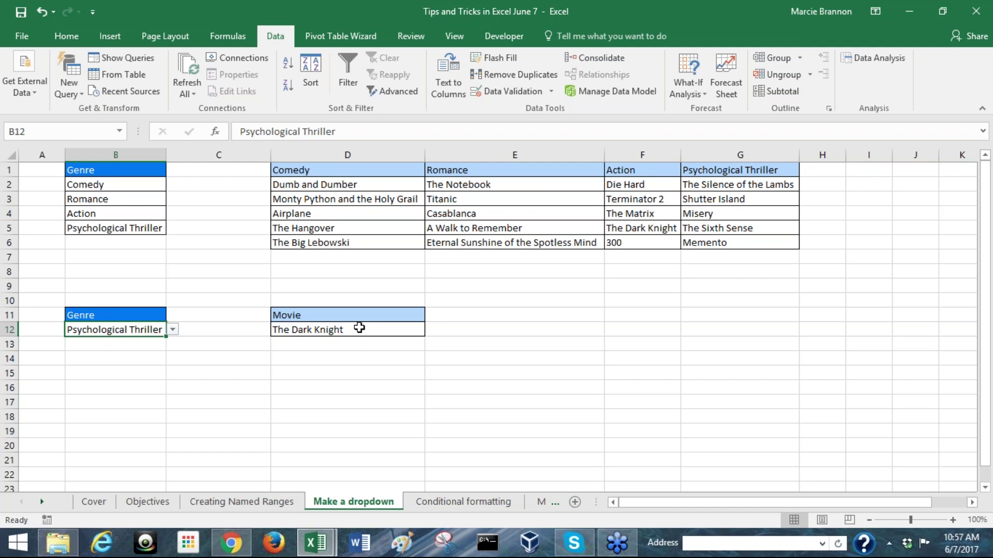
pyautogui.click(359, 328)
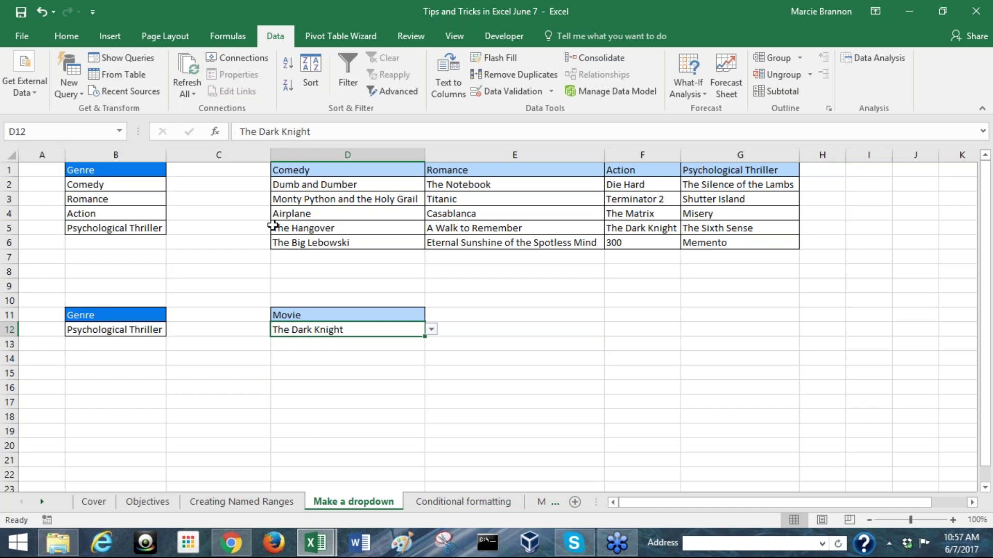
# - Set the font color of the hidden helper genre names in C2:C5 to Automatic
pyautogui.moveTo(223, 185); pyautogui.dragTo(233, 228)
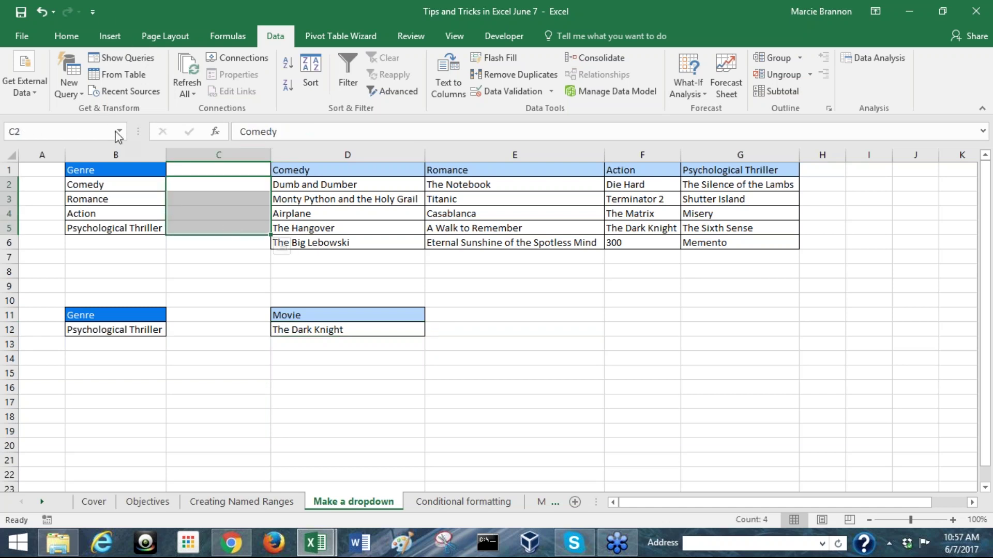
pyautogui.click(67, 36)
pyautogui.click(257, 86)
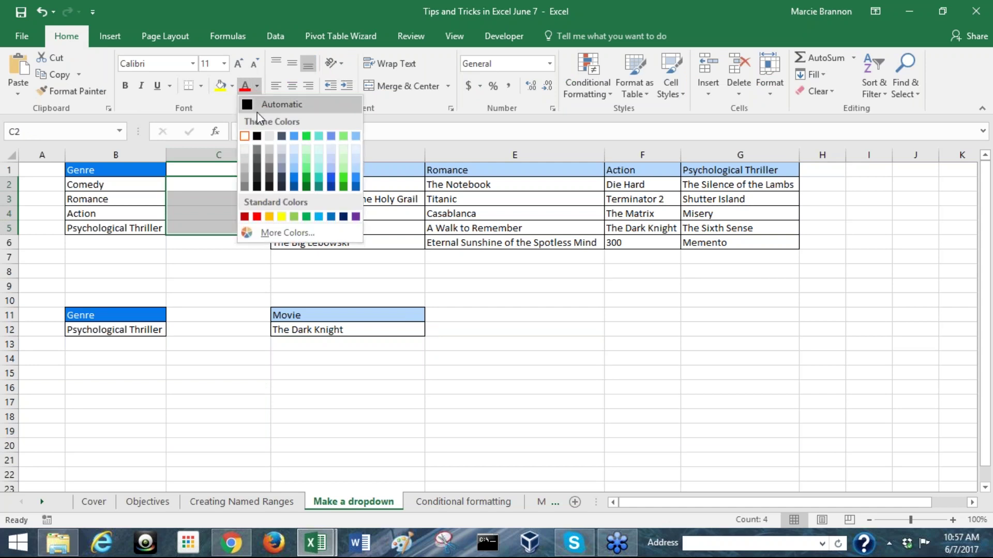
pyautogui.click(269, 103)
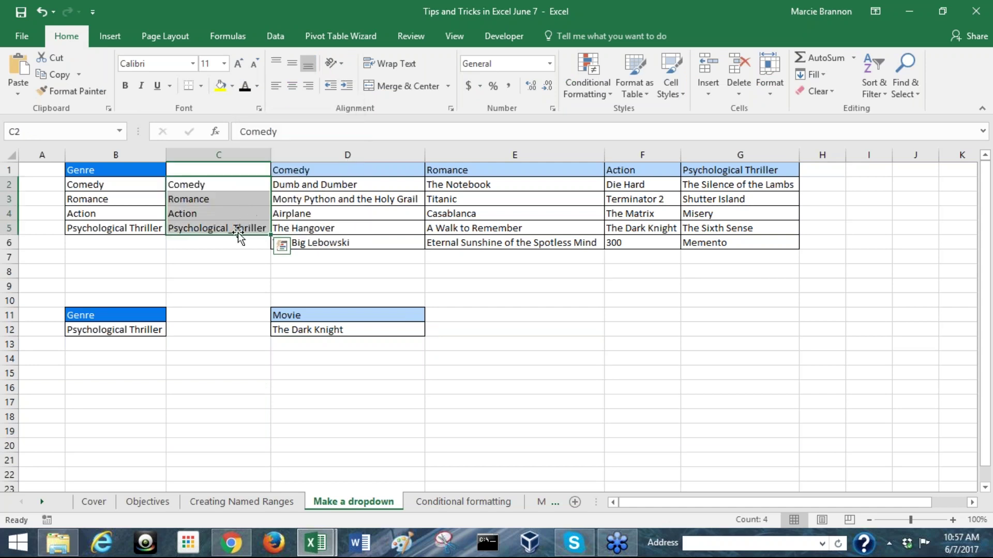
pyautogui.click(256, 89)
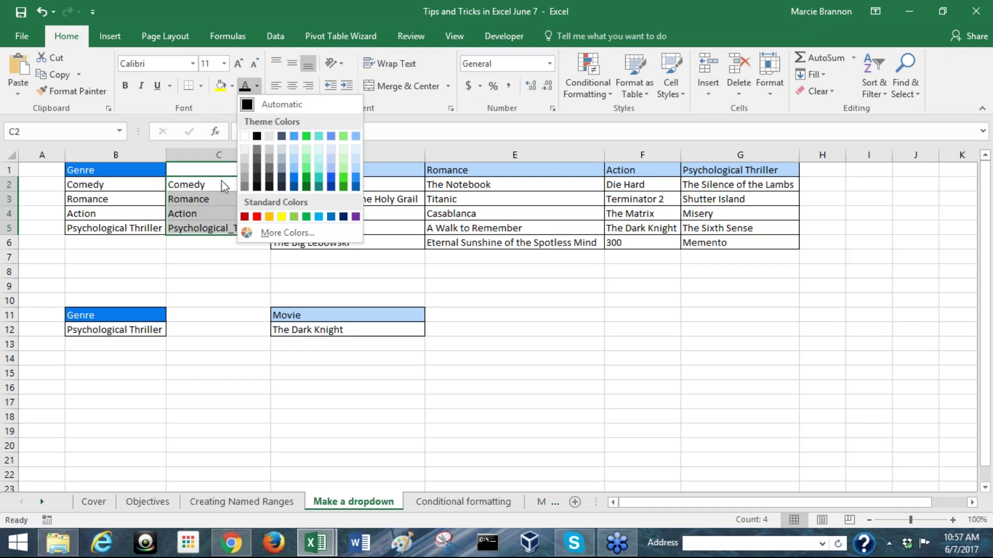
pyautogui.click(249, 107)
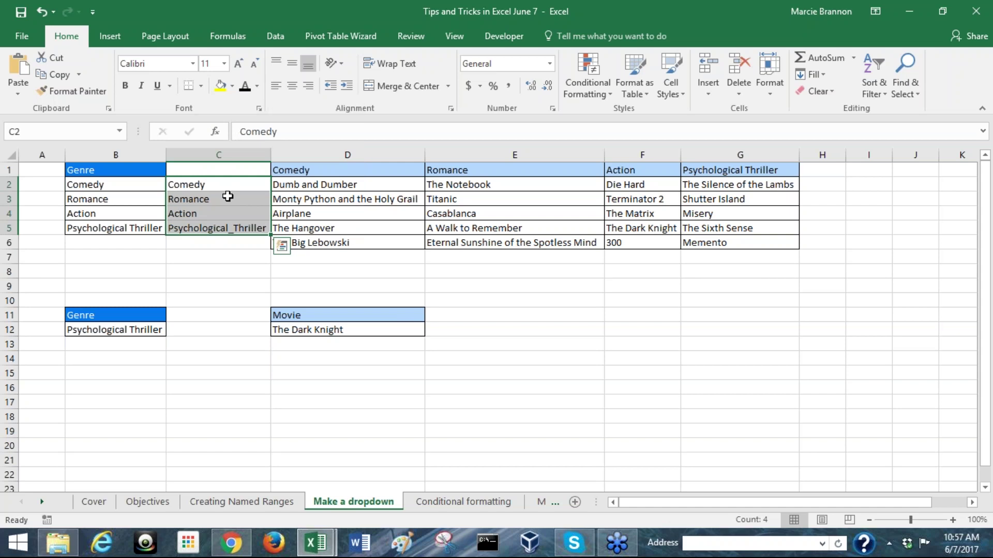
# - Compare the helper genre names in C2:C5 with the original genres in B2:B5, especially the Psychological Thriller spelling
pyautogui.click(246, 331)
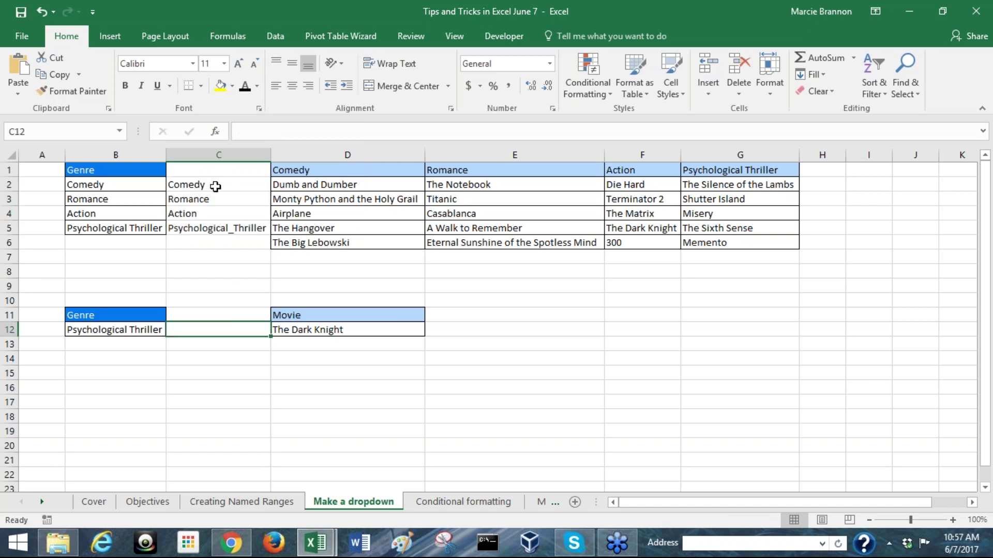
pyautogui.click(216, 186)
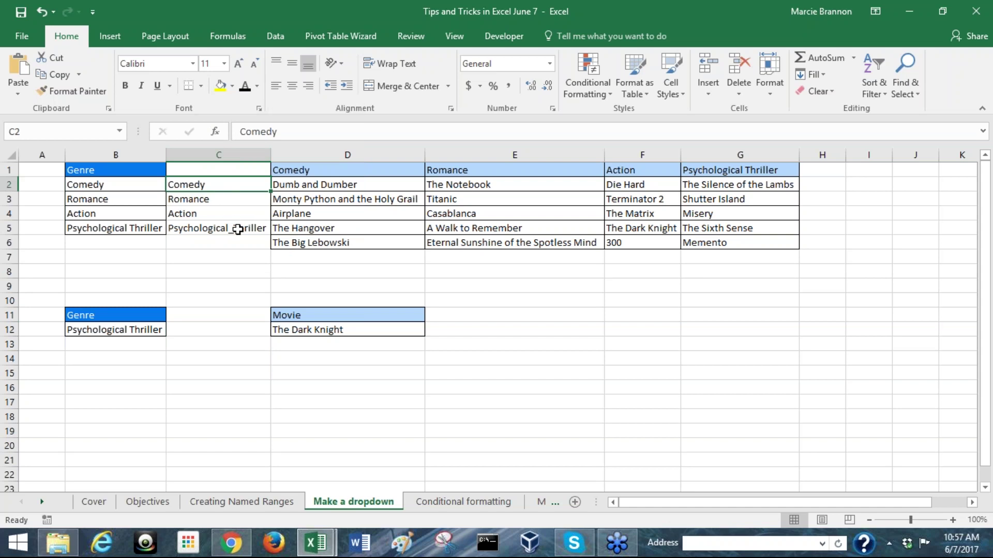
pyautogui.moveTo(236, 226); pyautogui.dragTo(222, 186)
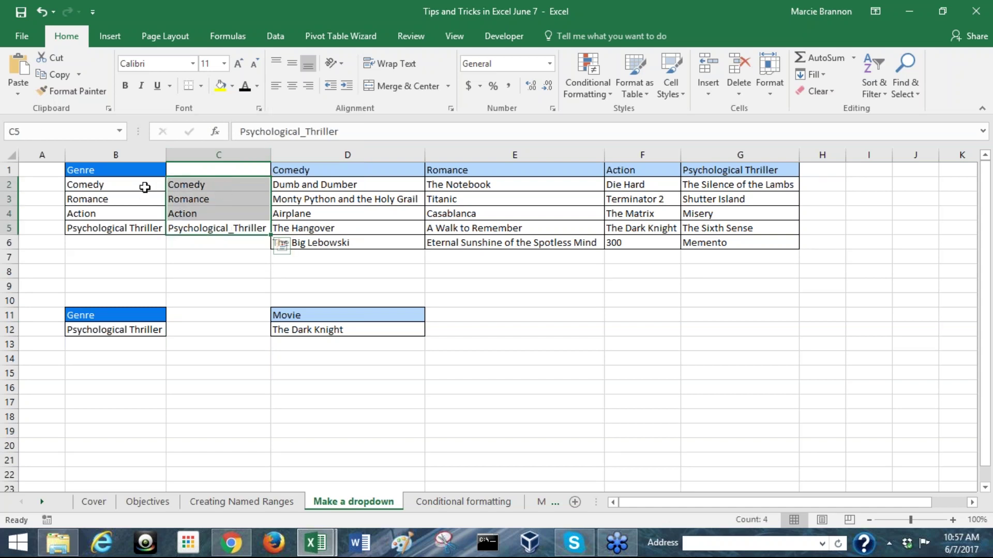
pyautogui.moveTo(145, 186); pyautogui.dragTo(151, 226)
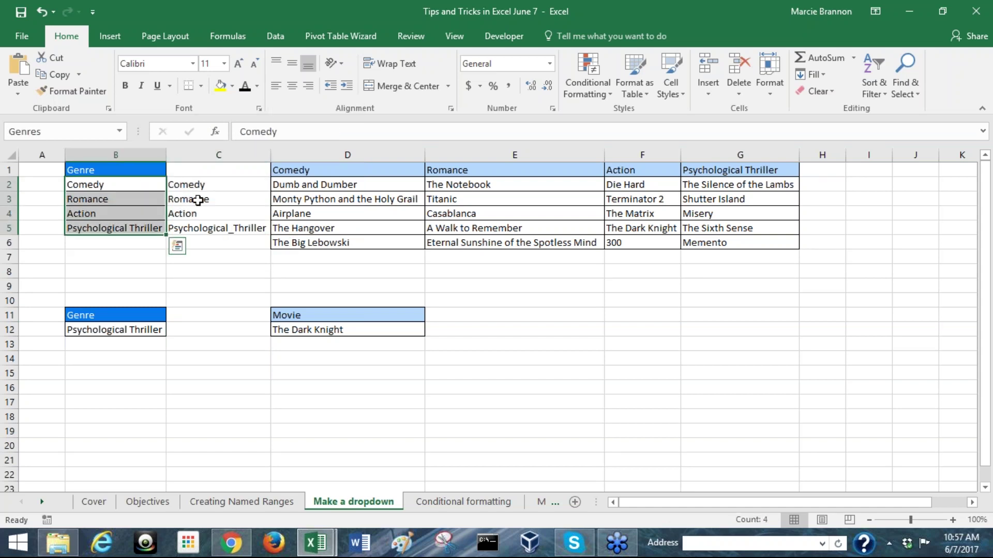
pyautogui.moveTo(195, 188); pyautogui.dragTo(203, 214)
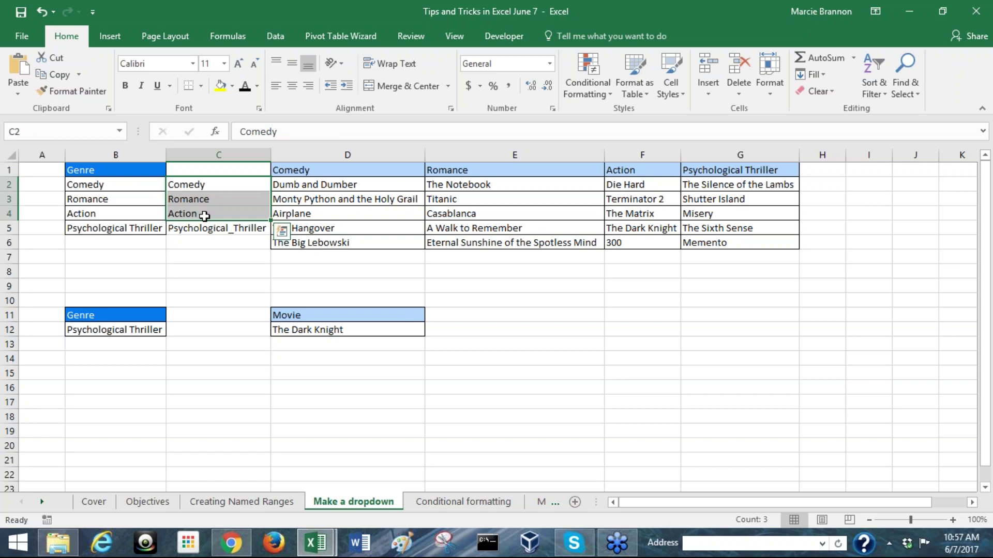
pyautogui.click(203, 228)
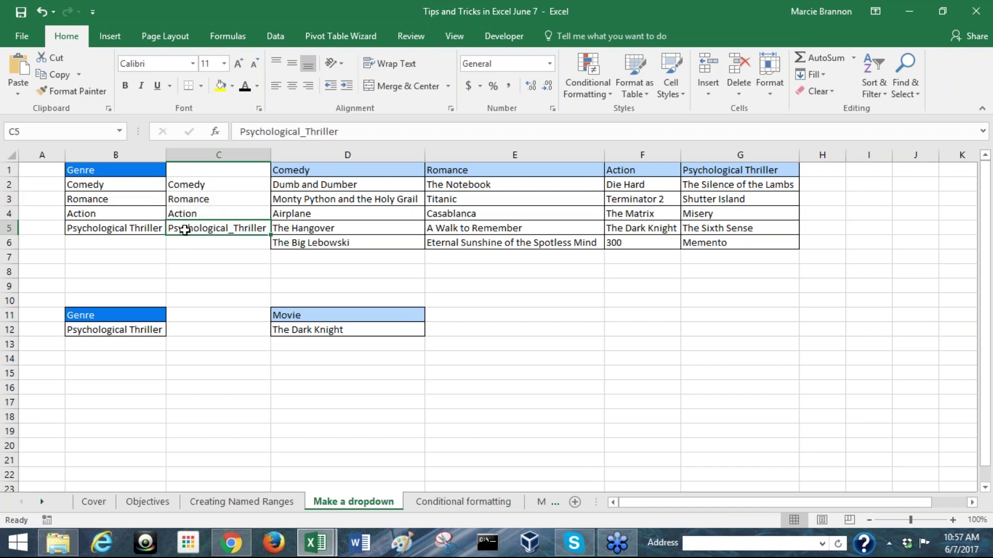
pyautogui.moveTo(155, 229); pyautogui.dragTo(184, 229)
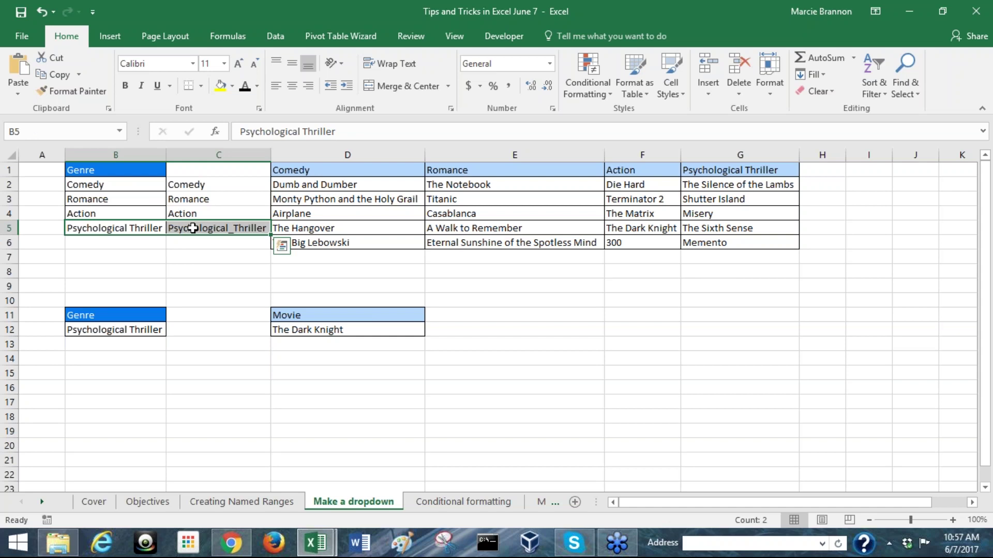
# - Check the genre choices offered by the dropdown in B12
pyautogui.click(148, 328)
pyautogui.click(173, 330)
pyautogui.click(172, 330)
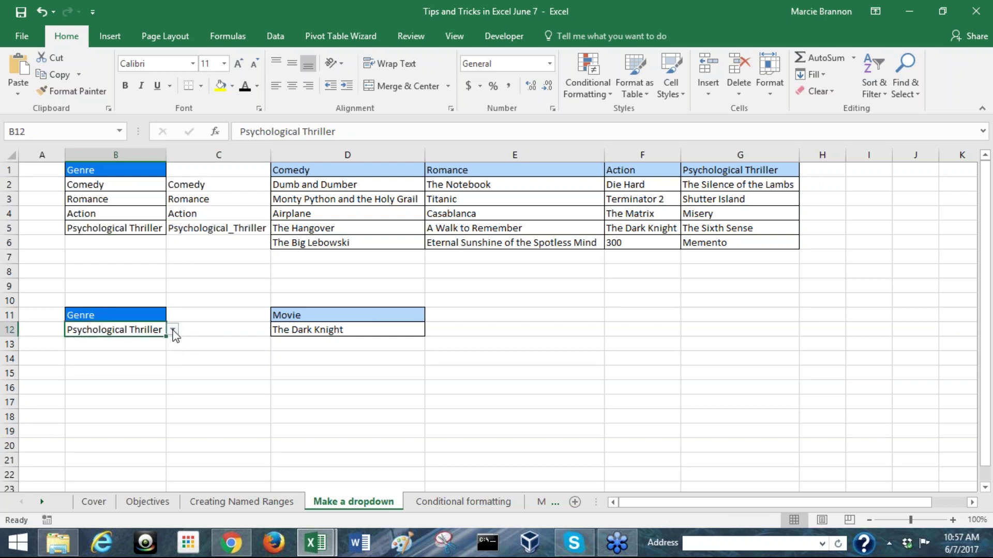
# - Check the source formula in the data validation settings of the Movie cell D12, leaving the settings as they are
pyautogui.click(201, 332)
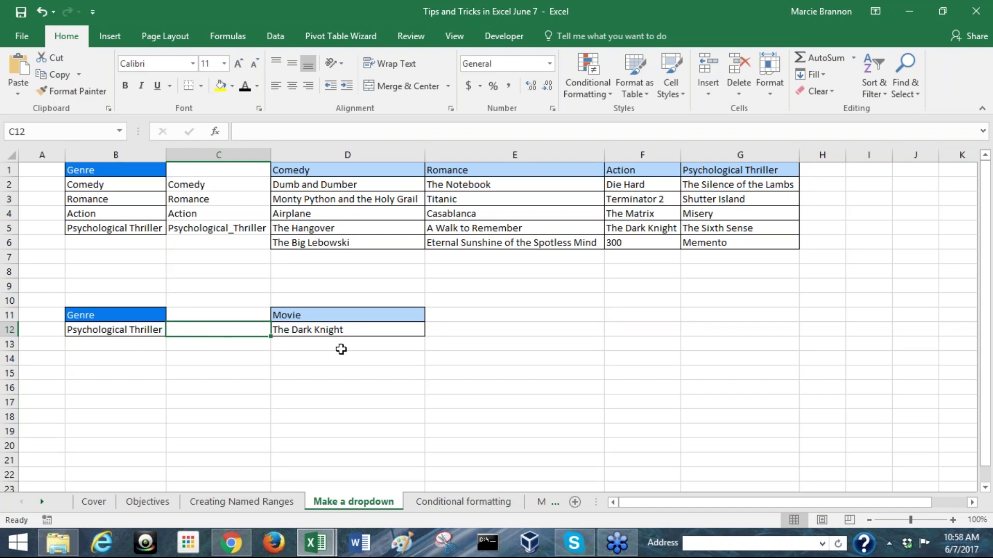
pyautogui.click(340, 329)
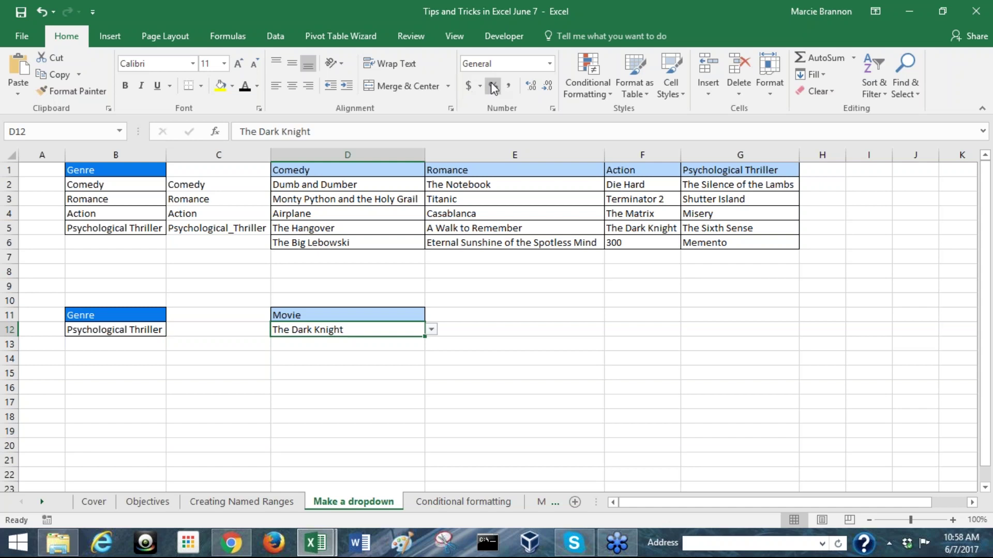
pyautogui.click(276, 38)
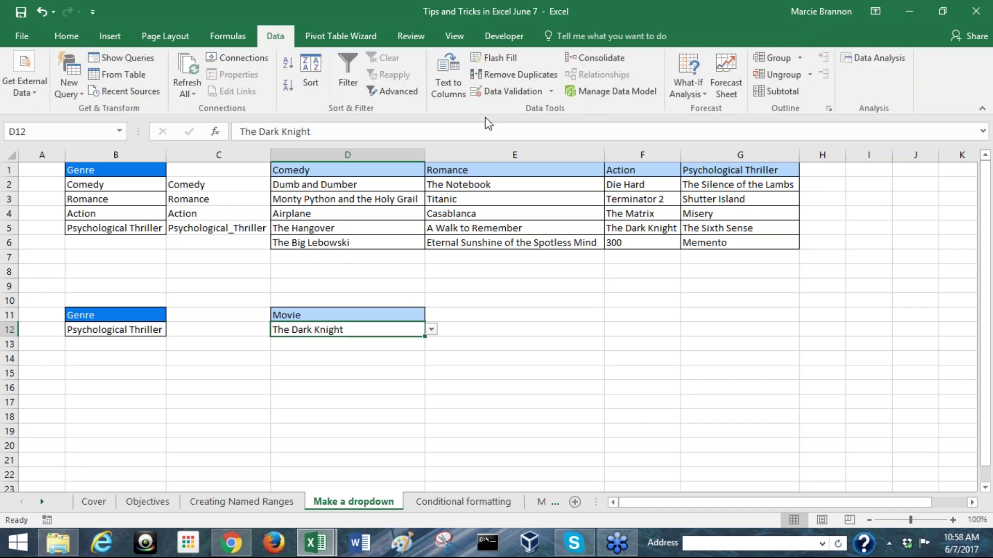
pyautogui.click(551, 91)
pyautogui.click(550, 111)
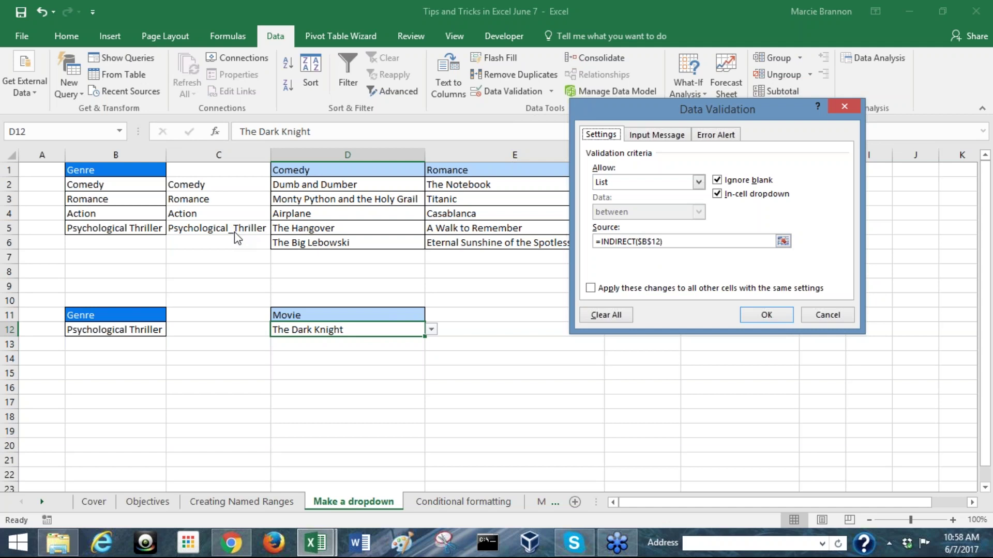
pyautogui.click(826, 315)
# - Enter =VLOOKUP(B12,B2:C5,2,0) in C12 to look up the underscore helper name for the chosen genre
pyautogui.click(221, 330)
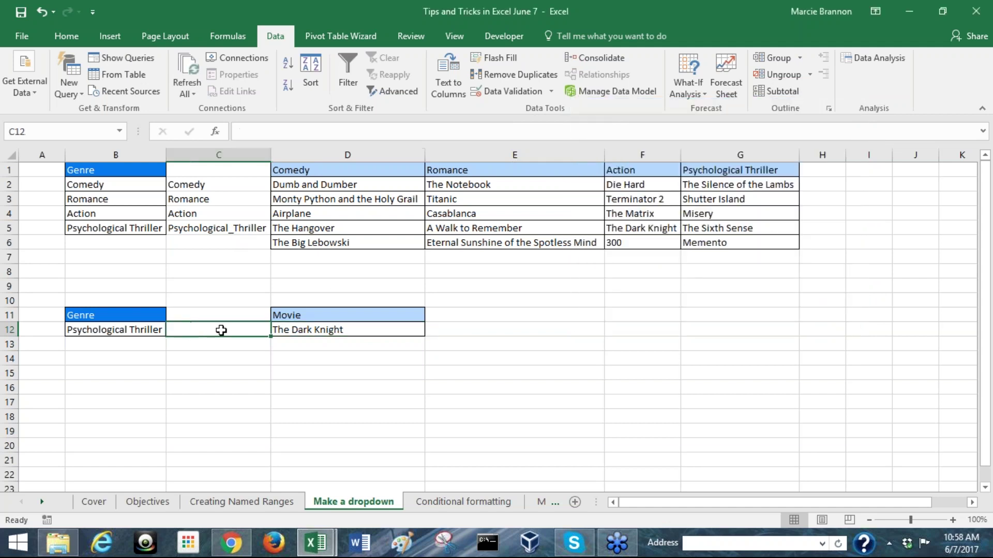
pyautogui.write('=VLO')
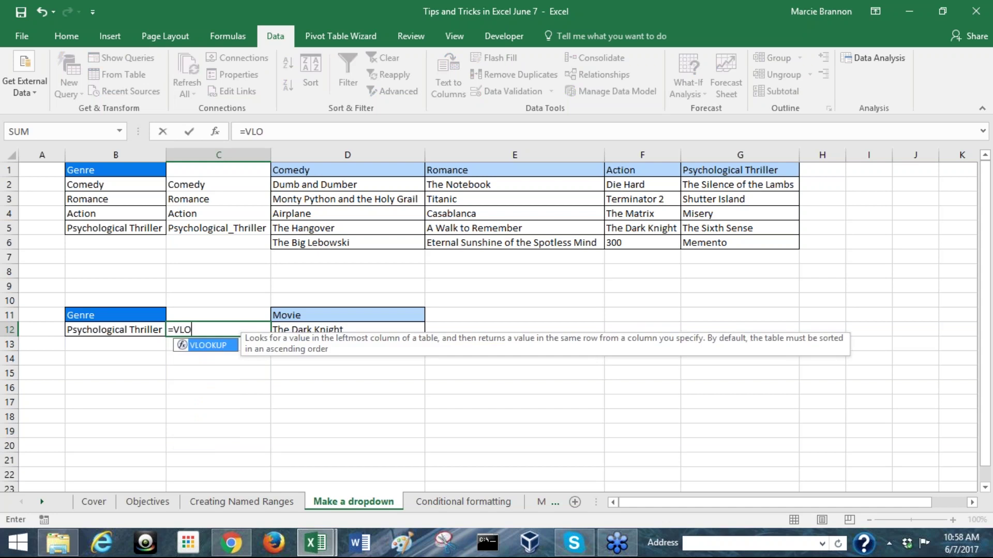
pyautogui.press('Tab')
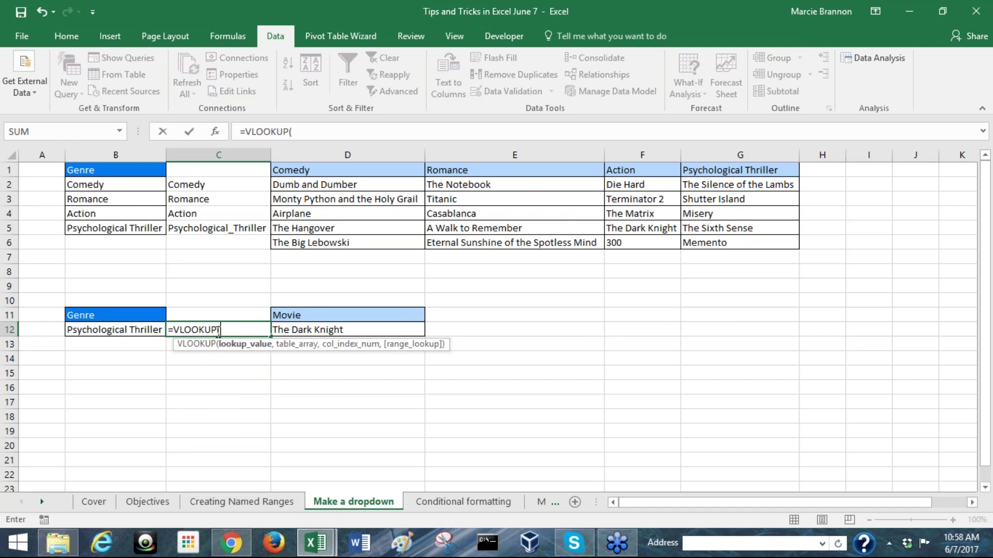
pyautogui.click(150, 329)
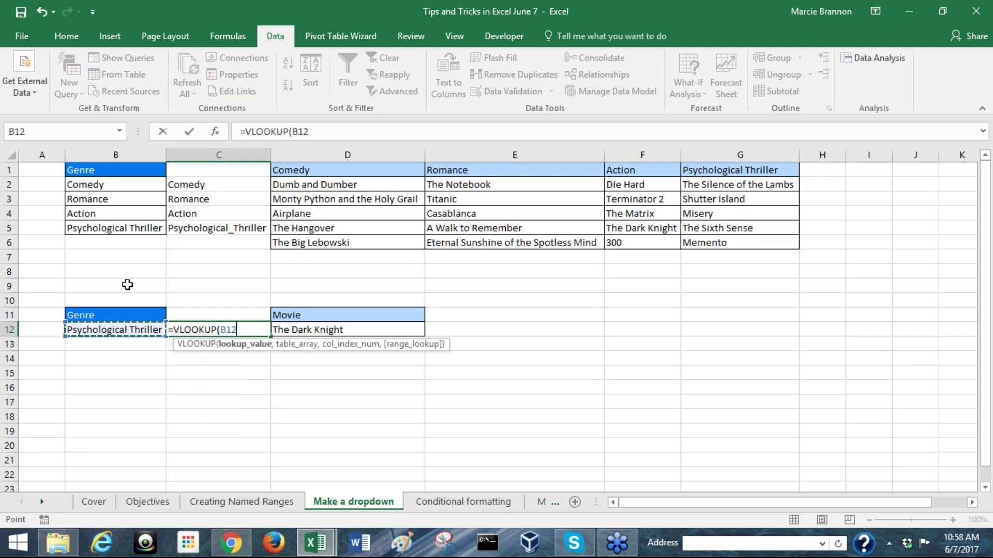
pyautogui.write(',')
pyautogui.moveTo(116, 185); pyautogui.dragTo(199, 227)
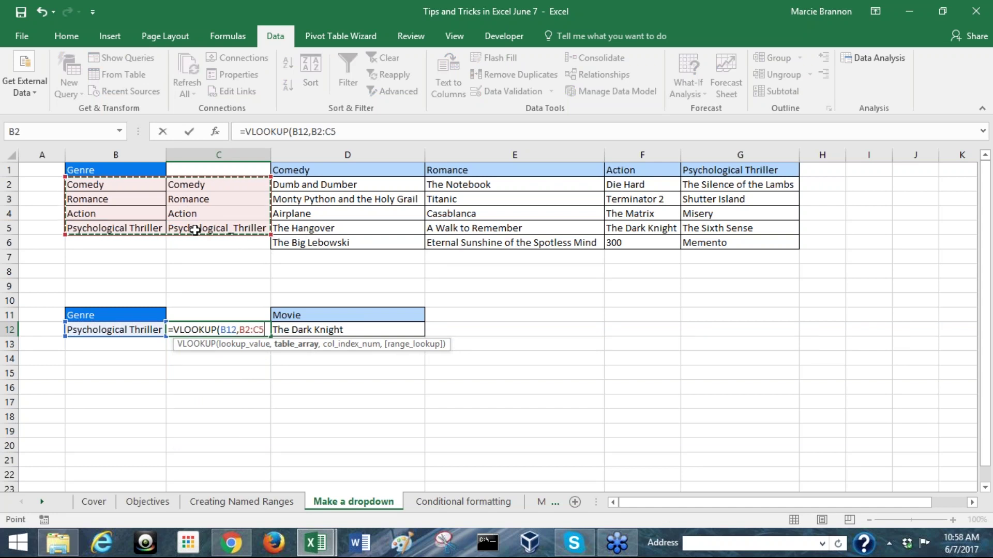
pyautogui.write(',')
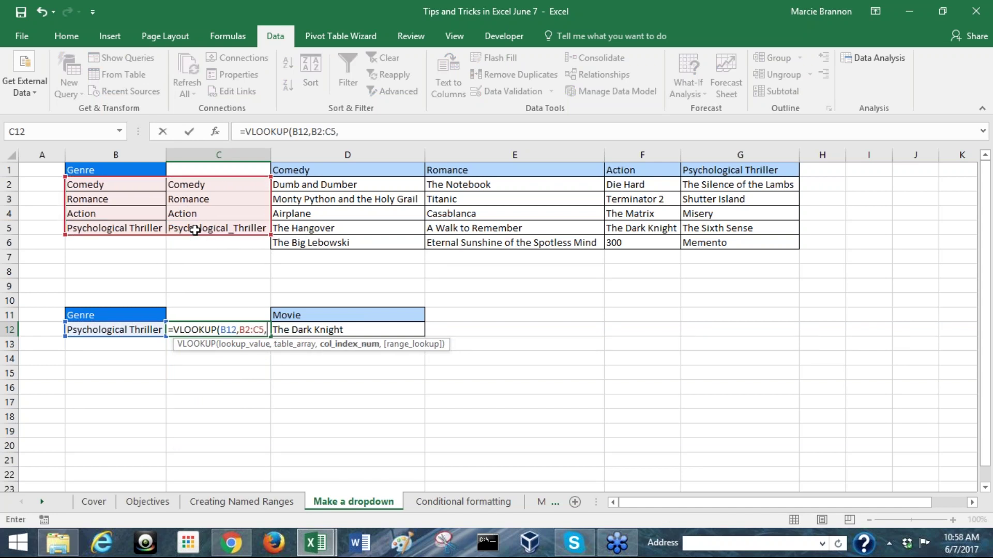
pyautogui.write('2,')
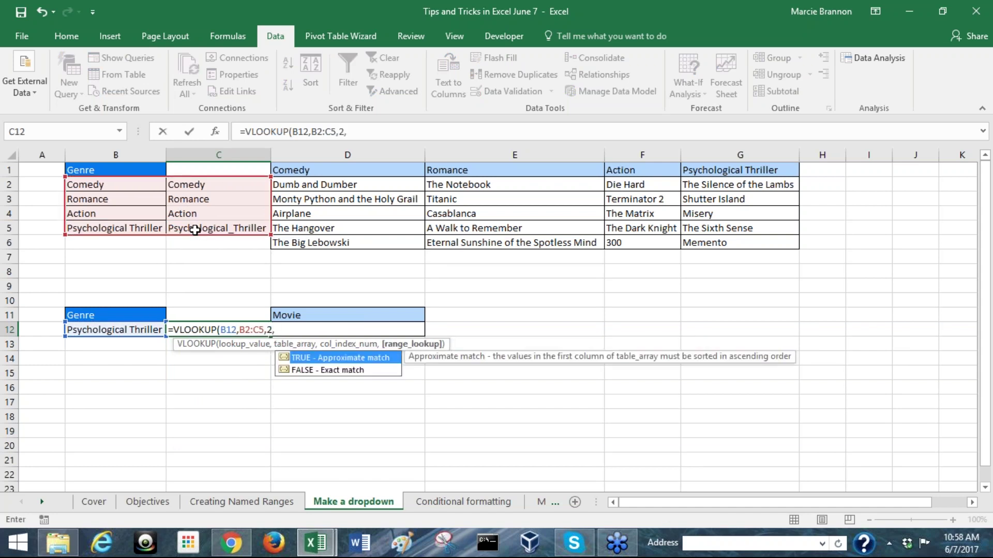
pyautogui.write('0)')
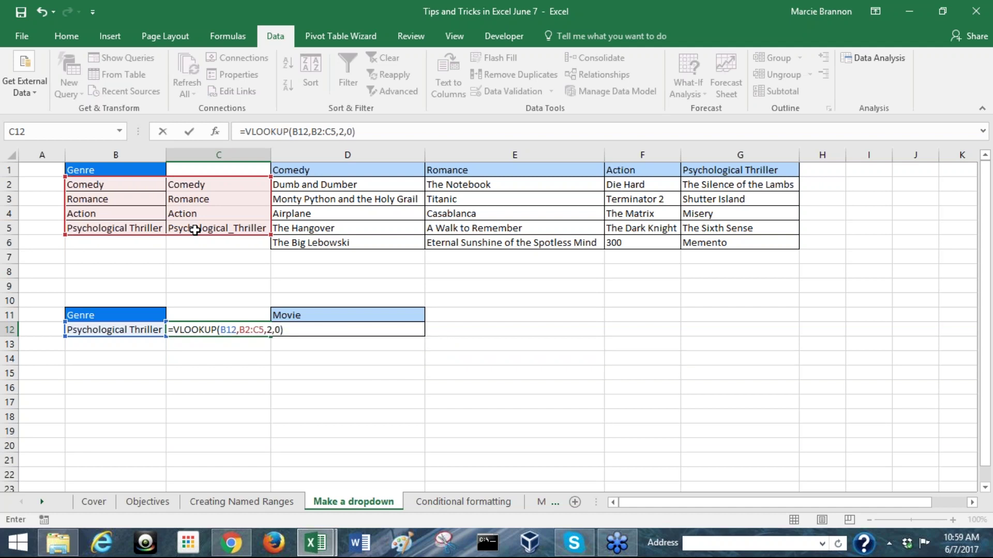
pyautogui.press('Return')
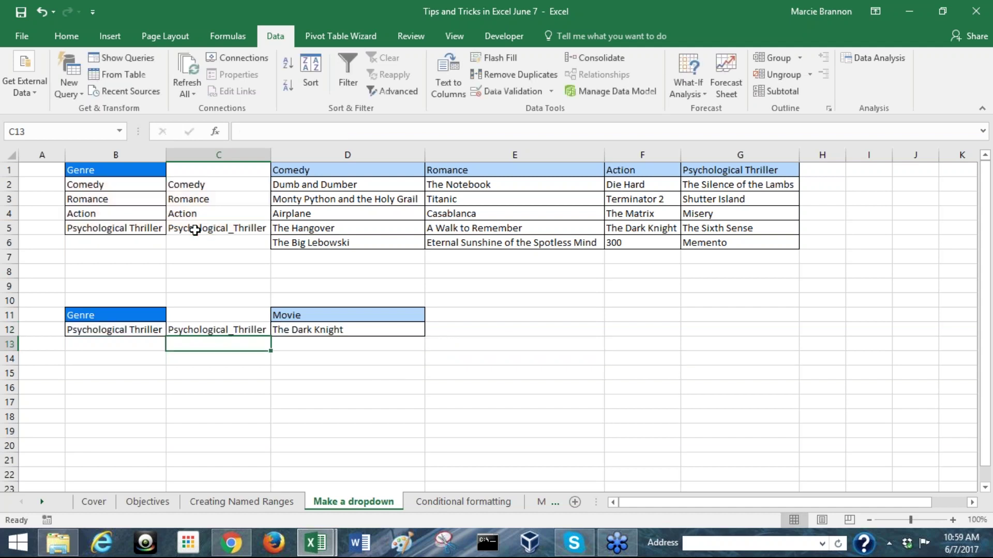
# - Set the list validation source of the Movie cell D12 to =INDIRECT($C$12) so it uses the looked-up helper name
pyautogui.click(247, 327)
pyautogui.click(281, 330)
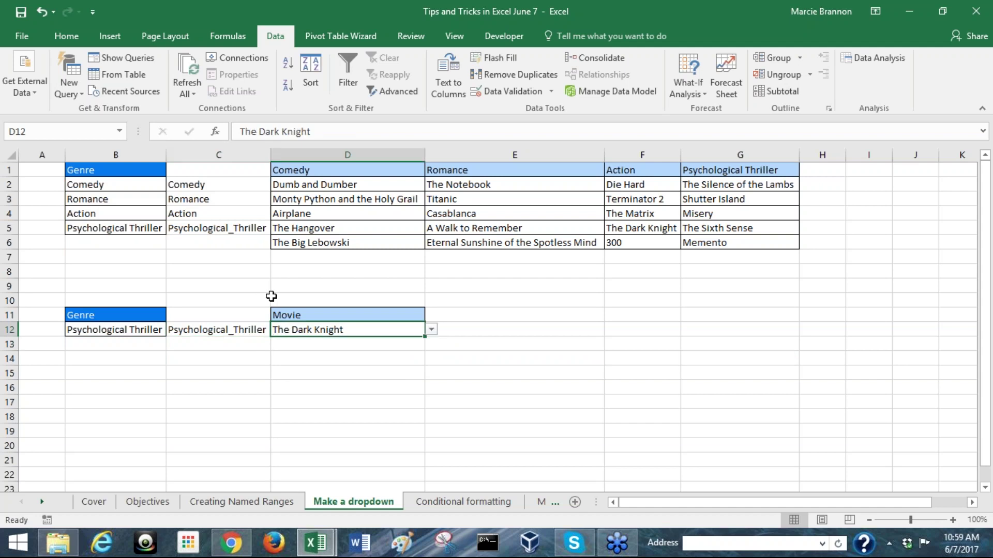
pyautogui.click(242, 330)
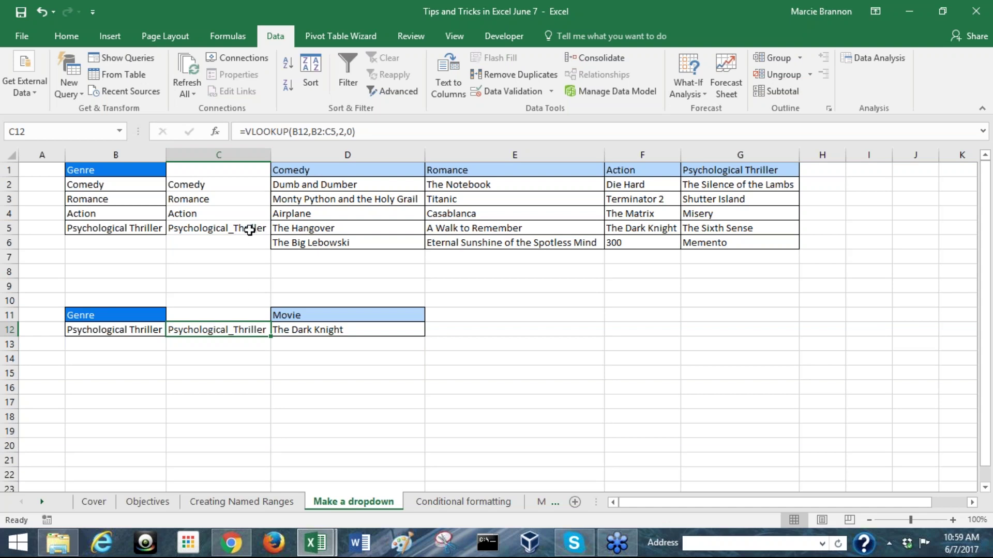
pyautogui.click(323, 331)
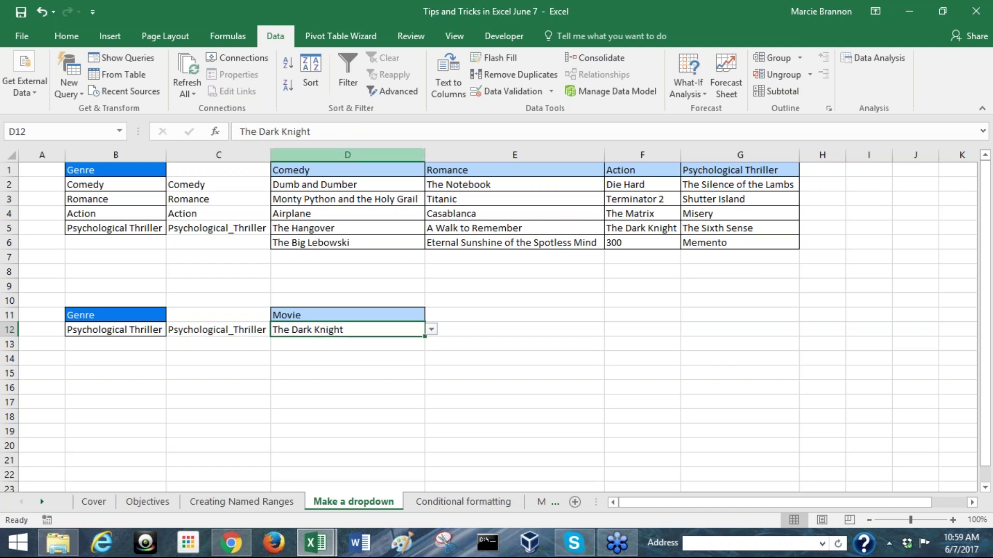
pyautogui.click(548, 95)
pyautogui.click(541, 114)
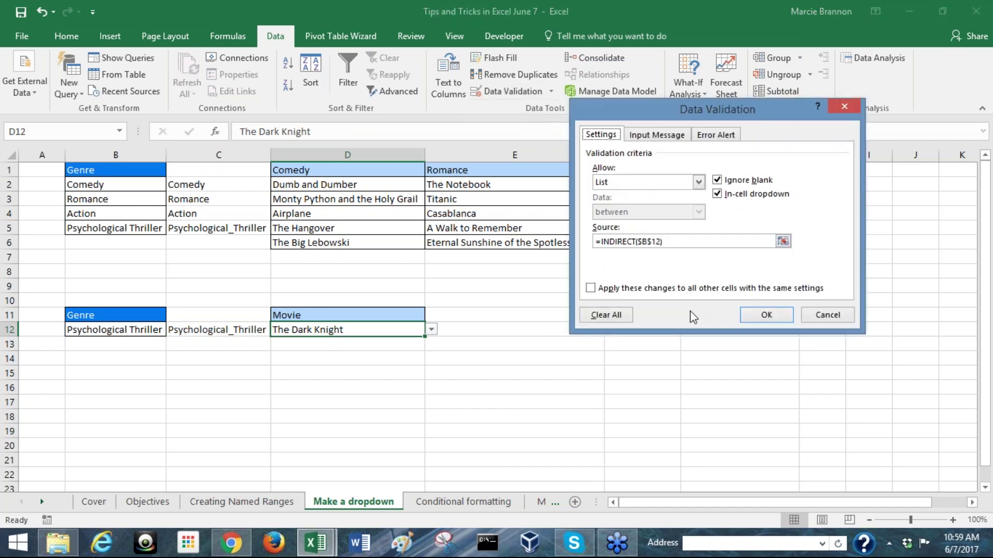
pyautogui.click(646, 241)
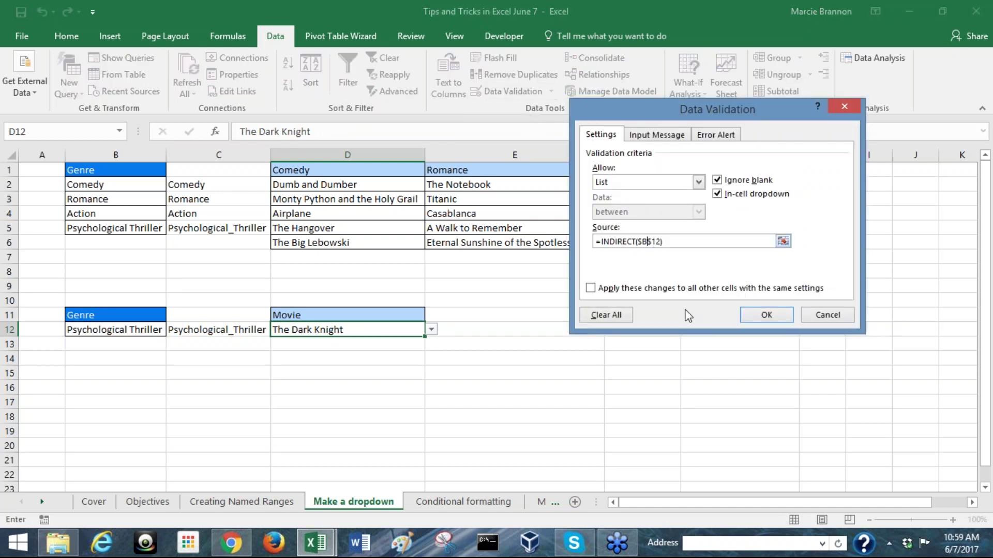
pyautogui.press('BackSpace')
pyautogui.write('c')
pyautogui.click(764, 313)
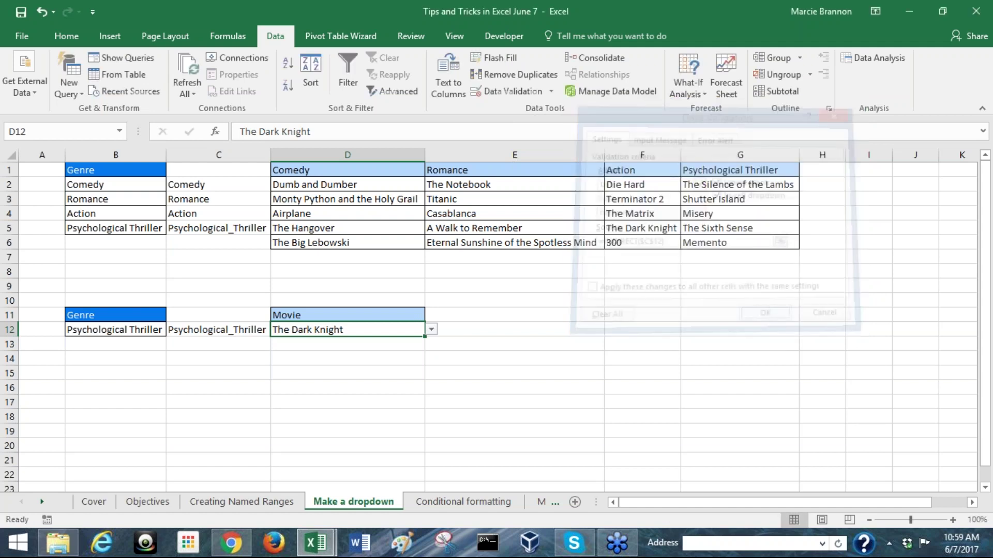
# - Choose Romance from the genre dropdown in B12 and select the Movie cell D12
pyautogui.click(98, 335)
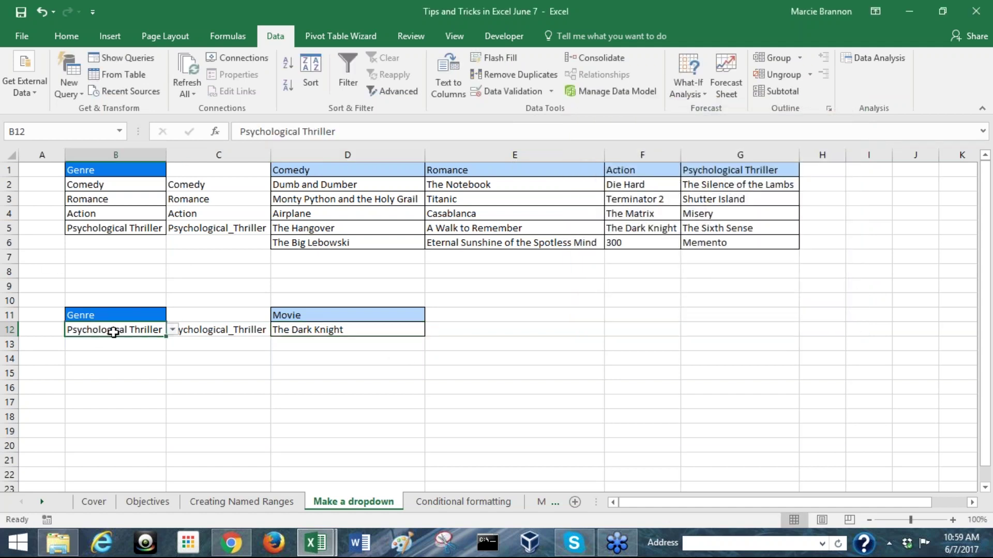
pyautogui.click(174, 325)
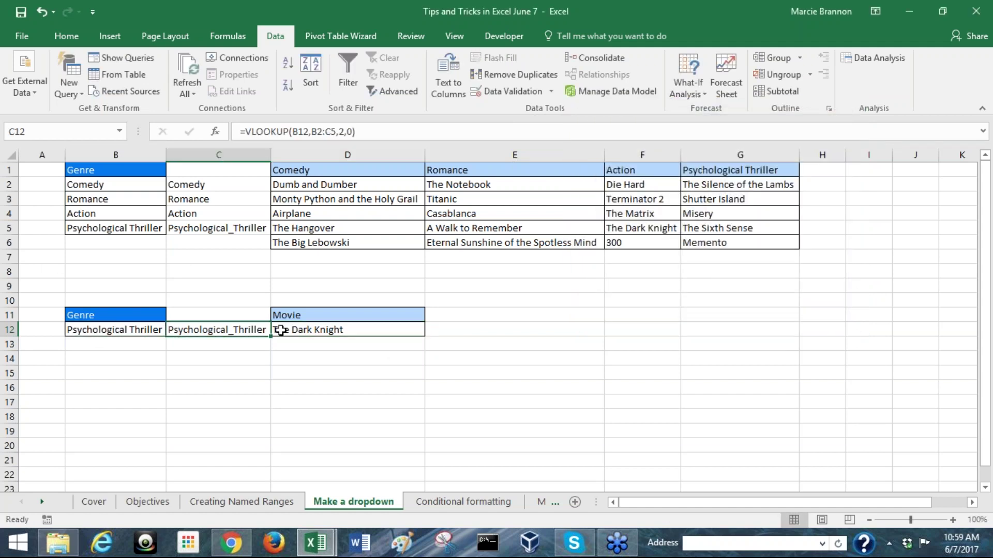
pyautogui.click(142, 329)
pyautogui.click(171, 330)
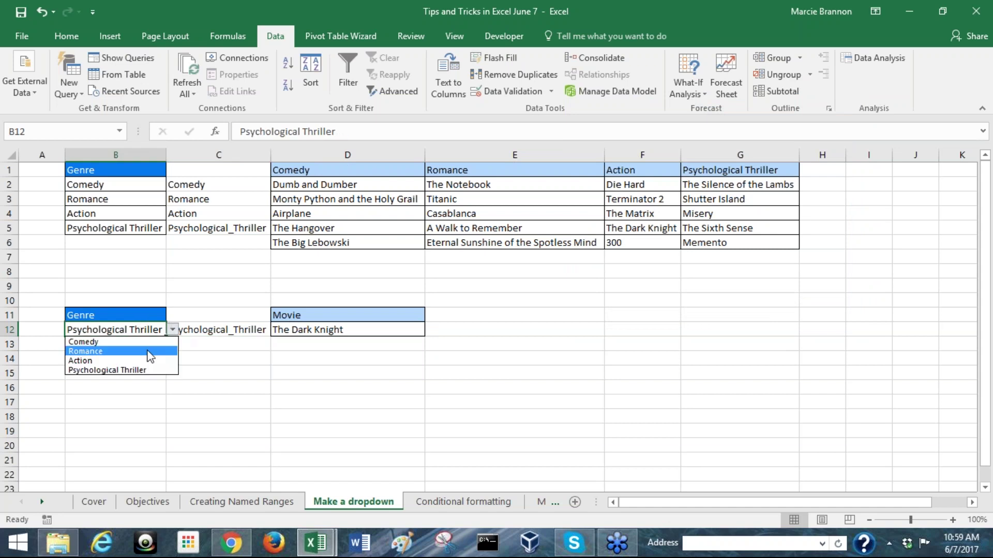
pyautogui.click(150, 353)
pyautogui.click(412, 336)
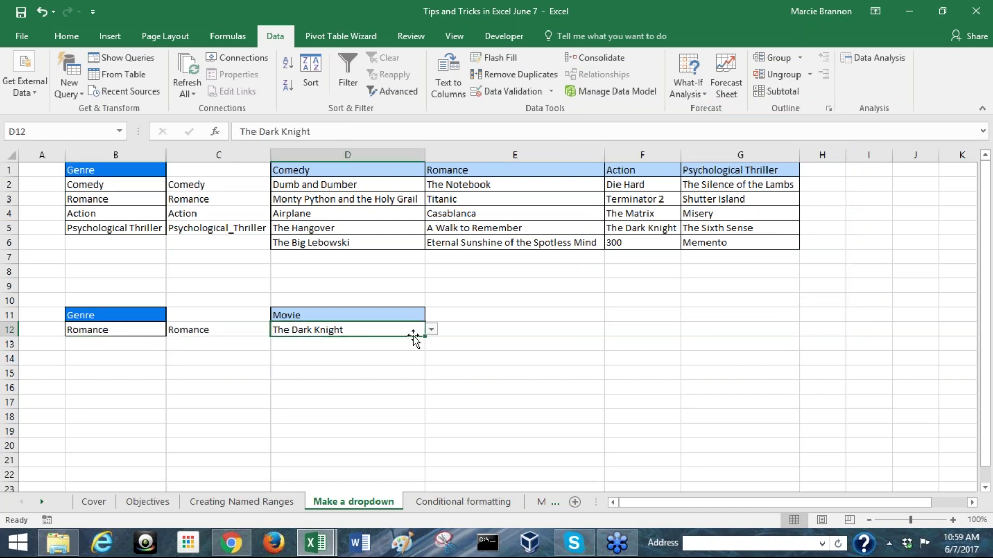
# - Choose Casablanca from the Movie dropdown in D12 and set the Genre dropdown in B12 to Psychological Thriller
pyautogui.click(431, 330)
pyautogui.click(399, 361)
pyautogui.click(155, 326)
pyautogui.click(173, 330)
pyautogui.click(103, 371)
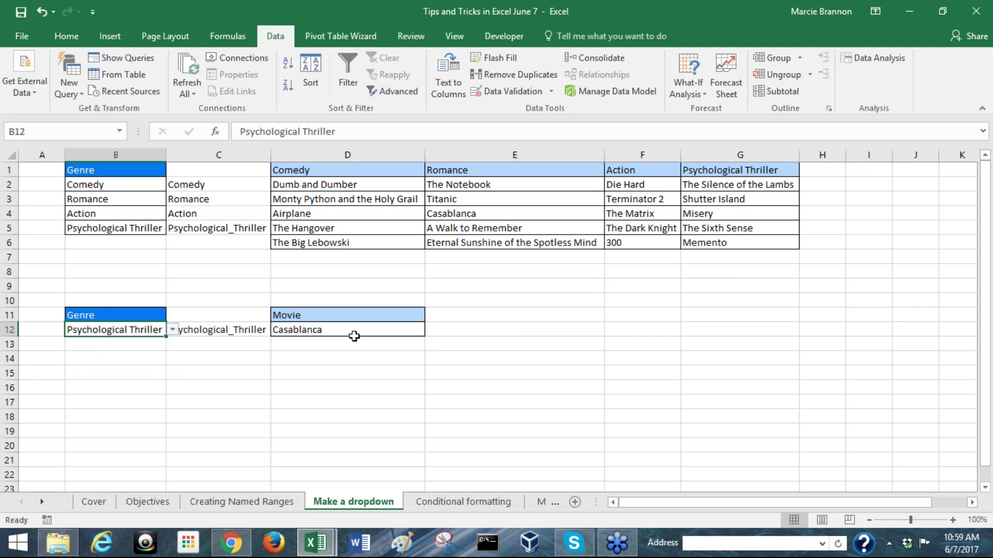
# - Choose The Sixth Sense from the dependent Movie dropdown in D12
pyautogui.click(356, 331)
pyautogui.click(429, 330)
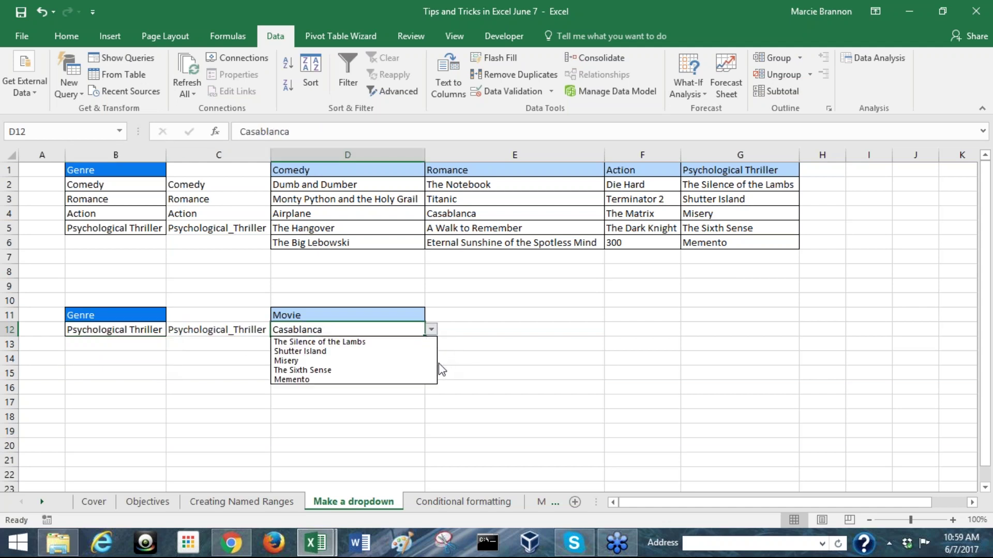
pyautogui.click(391, 370)
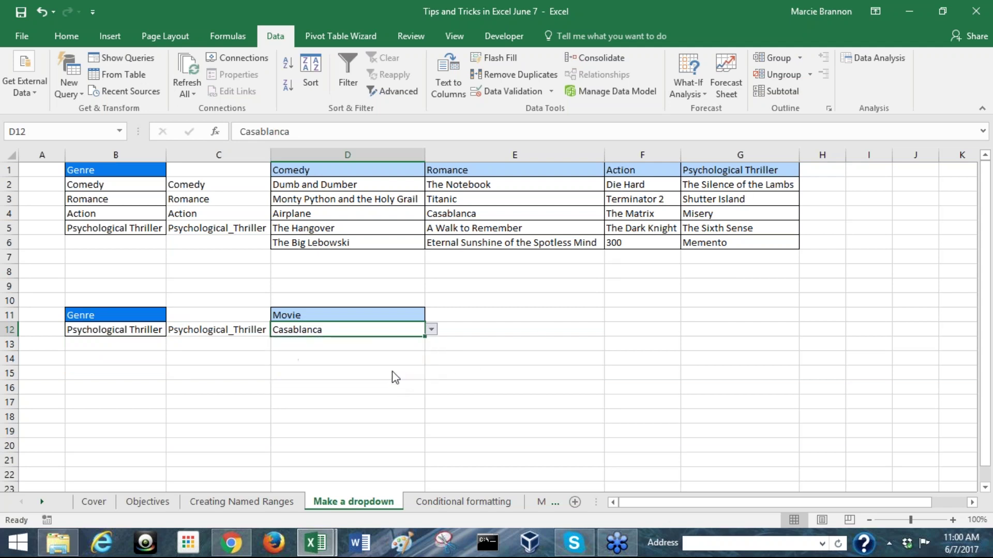
# - Review the lookup formula in C12, the genre list in B2:B5, its helper entry in C5 and the movie choices in D12
pyautogui.click(256, 329)
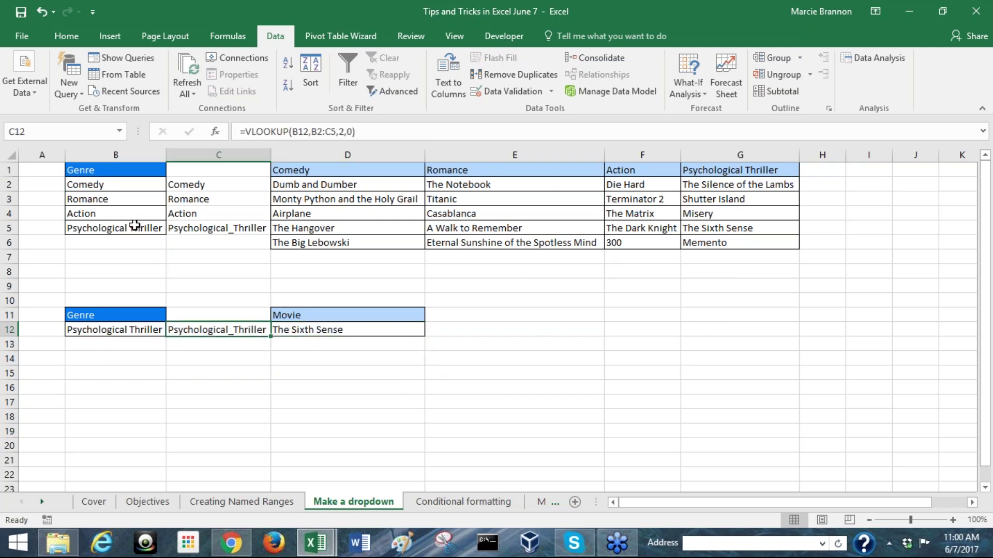
pyautogui.click(139, 326)
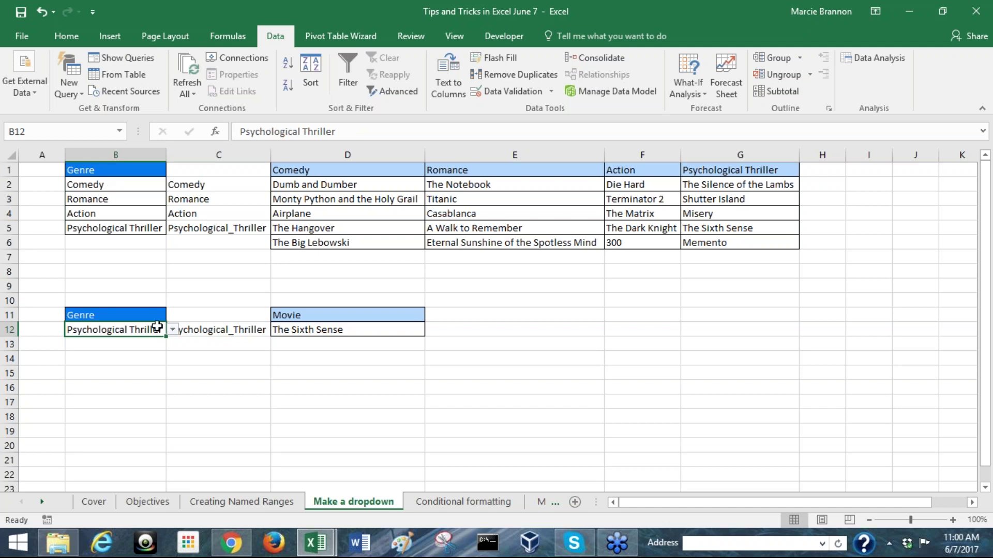
pyautogui.moveTo(142, 191); pyautogui.dragTo(133, 225)
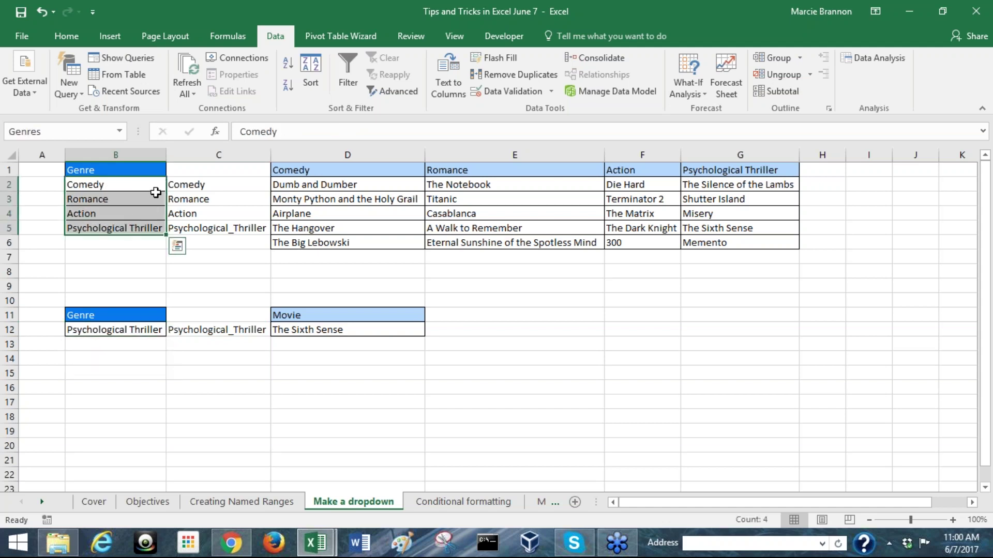
pyautogui.click(186, 231)
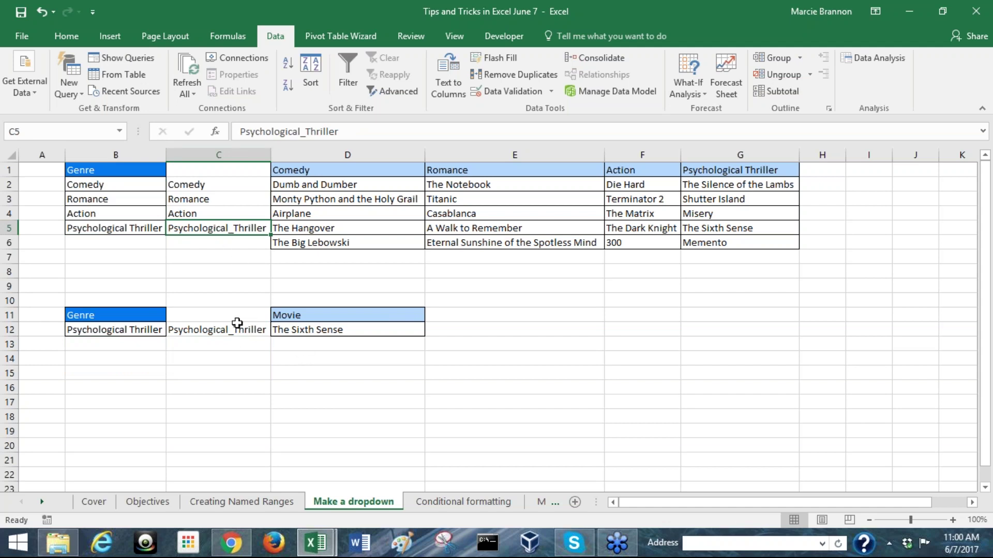
pyautogui.click(326, 332)
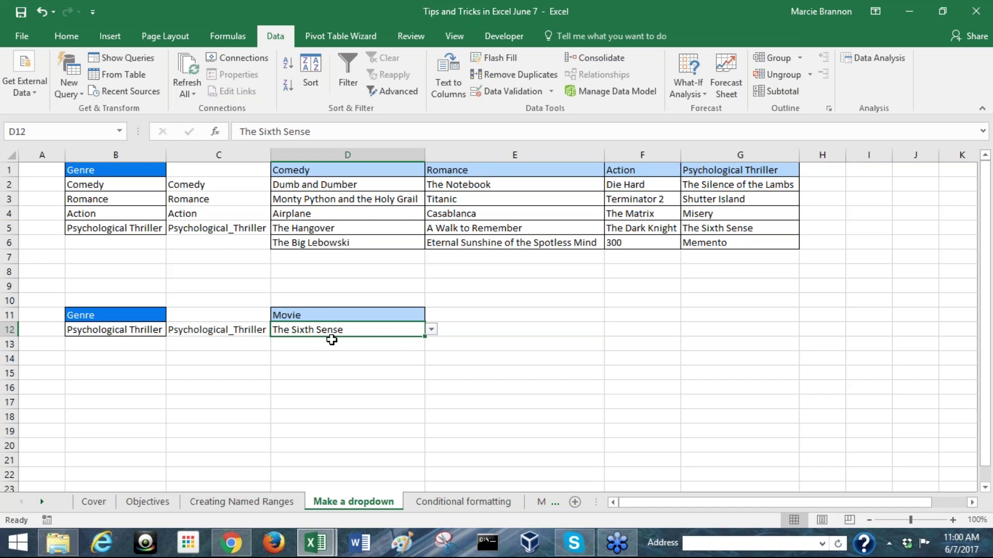
pyautogui.click(431, 329)
# - Set the Genre dropdown in B12 to Romance
pyautogui.click(160, 334)
pyautogui.click(159, 334)
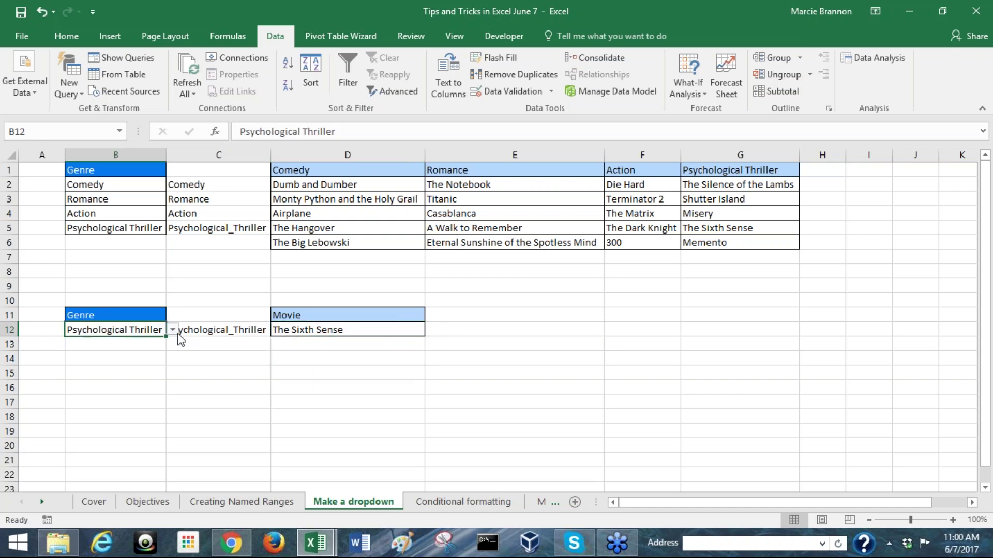
pyautogui.click(172, 330)
pyautogui.click(90, 351)
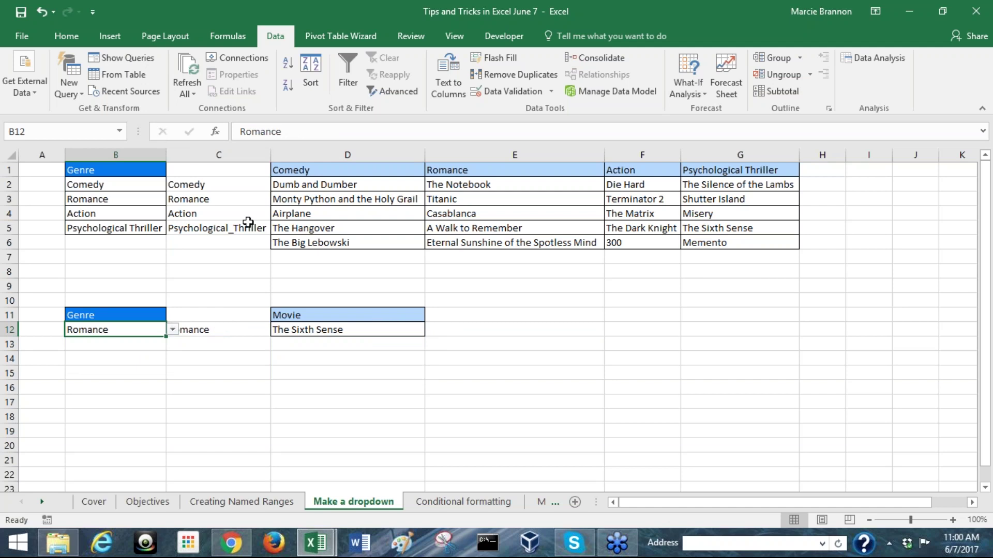
# - Change the font color of the whole helper column C to white so its text blends into the background
pyautogui.click(204, 151)
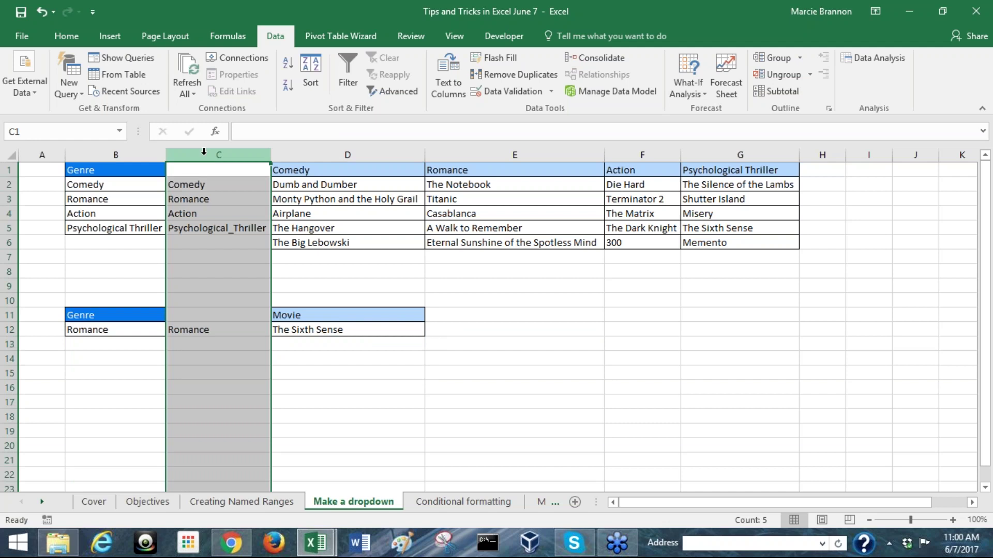
pyautogui.click(51, 35)
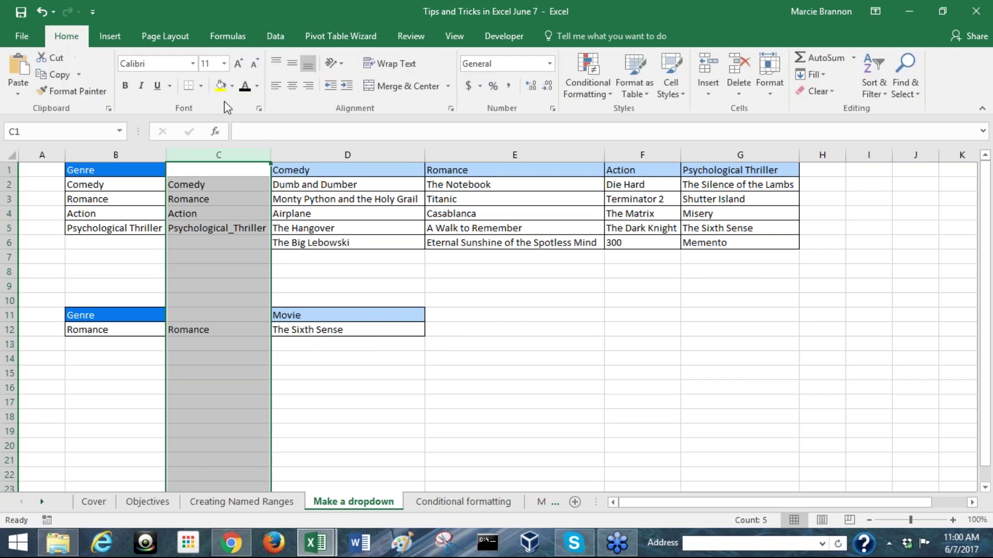
pyautogui.click(256, 91)
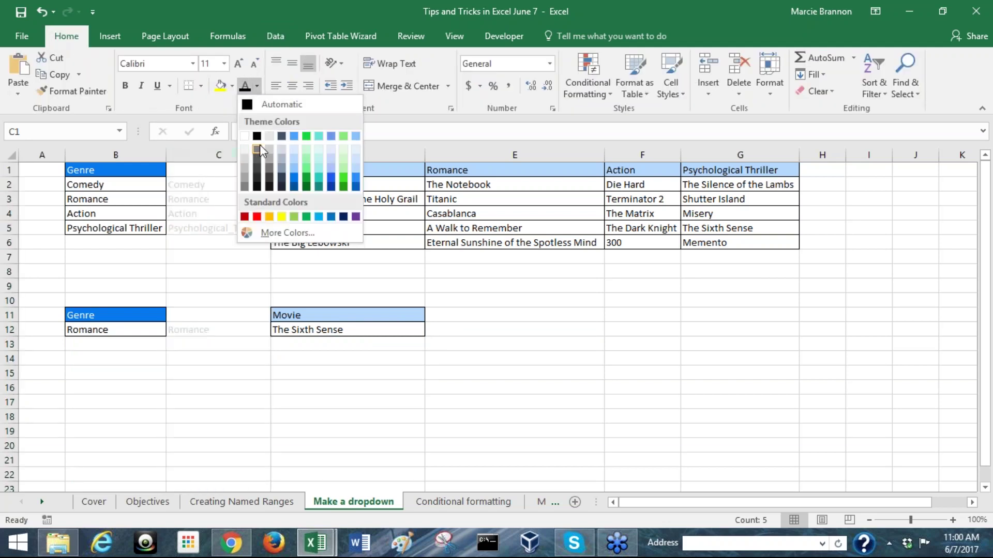
pyautogui.click(245, 136)
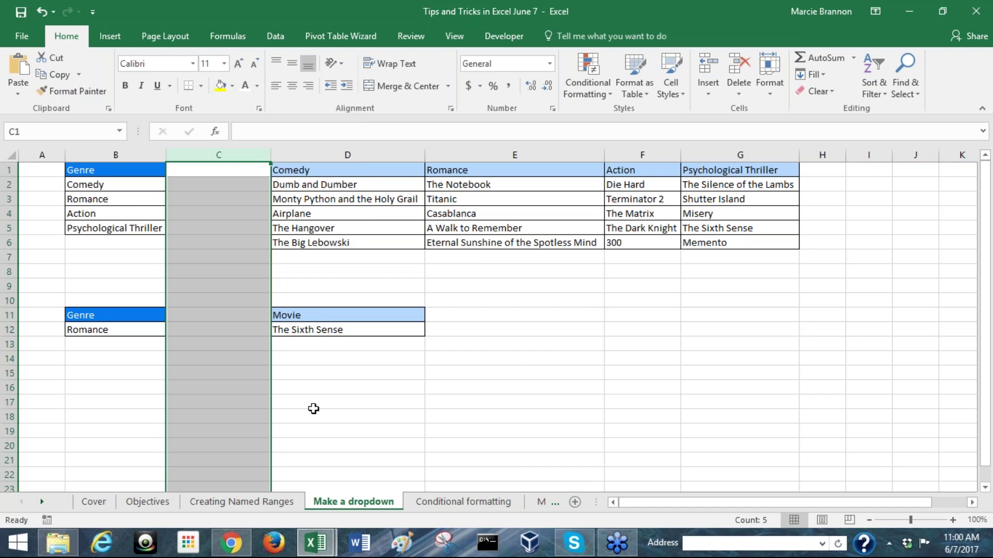
# - Set the Genre in B12 to Psychological Thriller and choose Shutter Island as the Movie in D12
pyautogui.click(129, 326)
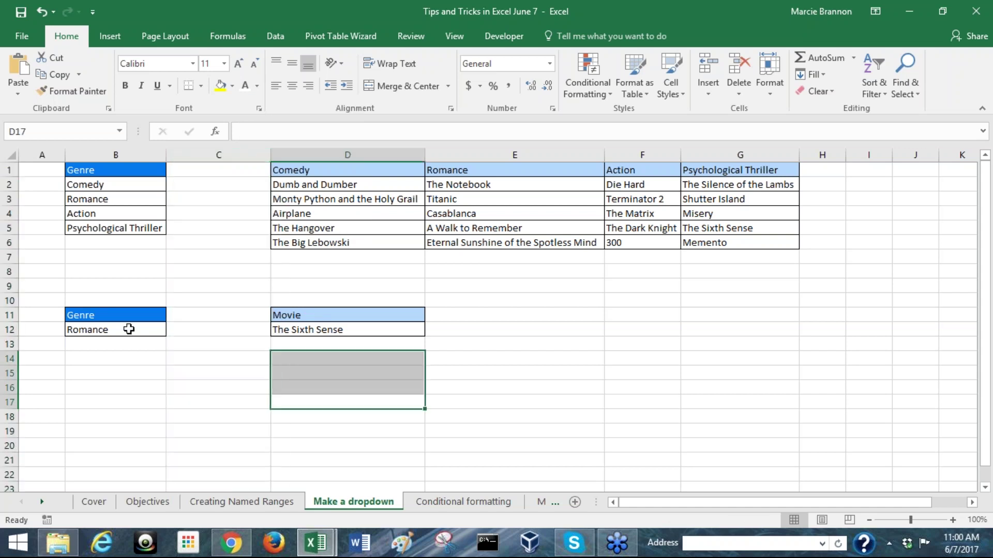
pyautogui.click(172, 329)
pyautogui.click(104, 366)
pyautogui.click(401, 334)
pyautogui.click(431, 330)
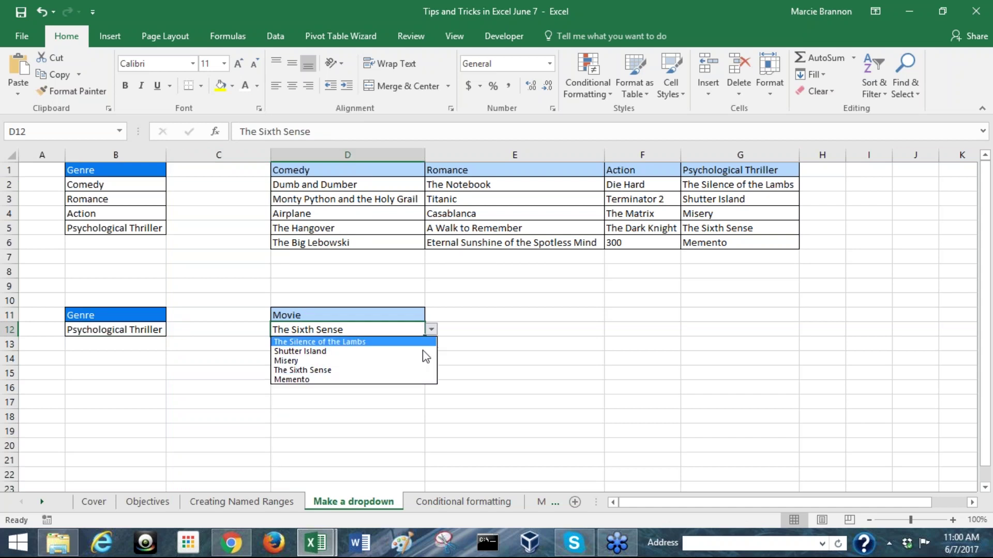
pyautogui.click(392, 357)
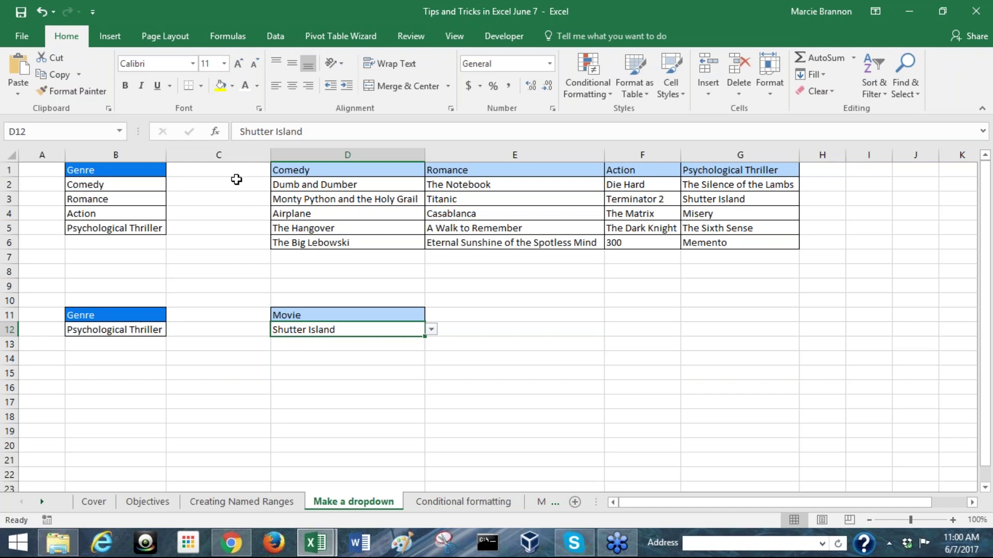
# - Hide helper column C
pyautogui.click(221, 154)
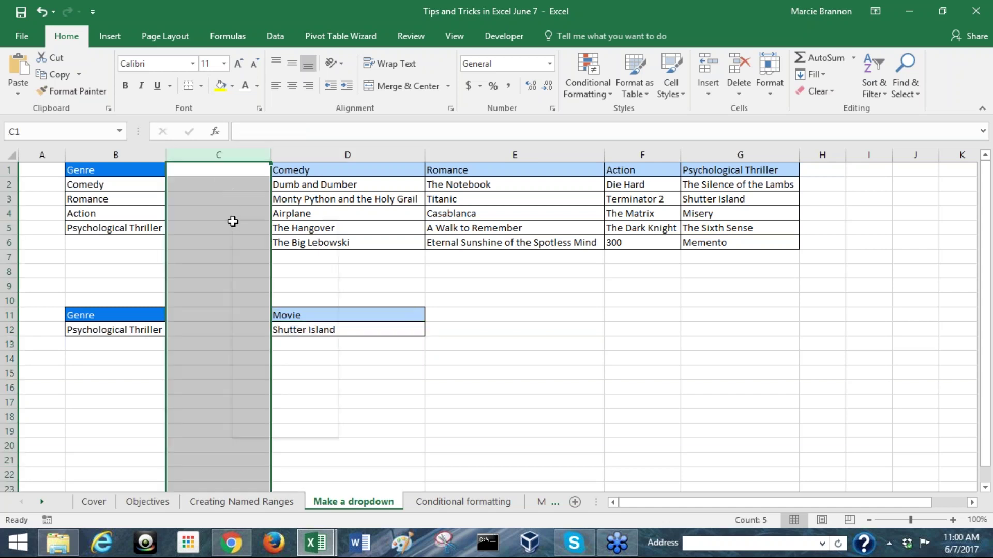
pyautogui.rightClick(232, 220)
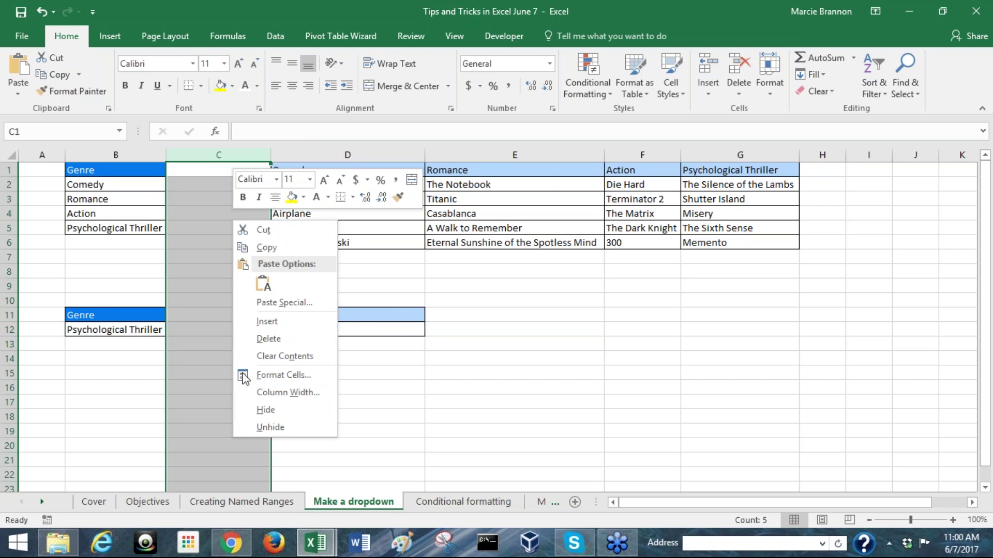
pyautogui.click(264, 411)
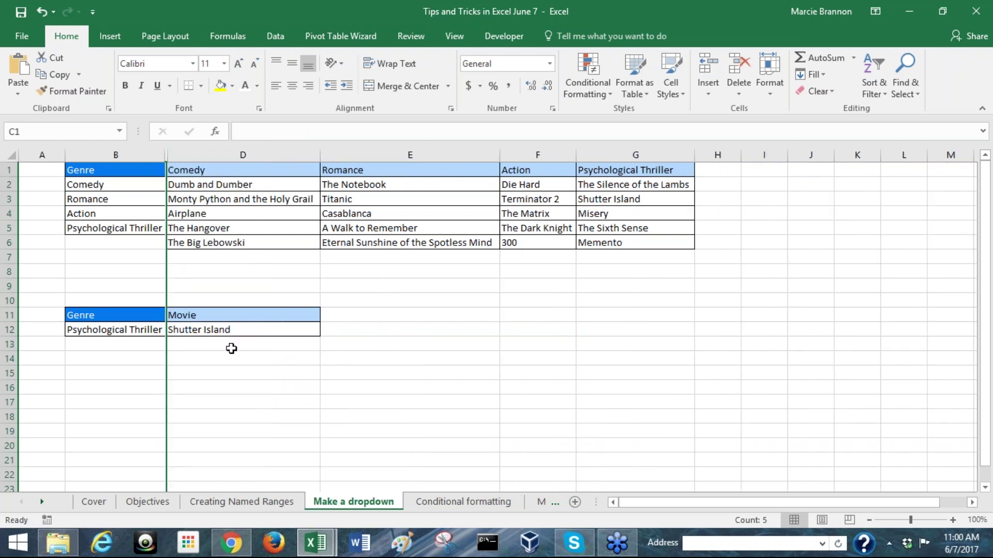
# - Unhide column C between columns B and D
pyautogui.moveTo(116, 155); pyautogui.dragTo(187, 159)
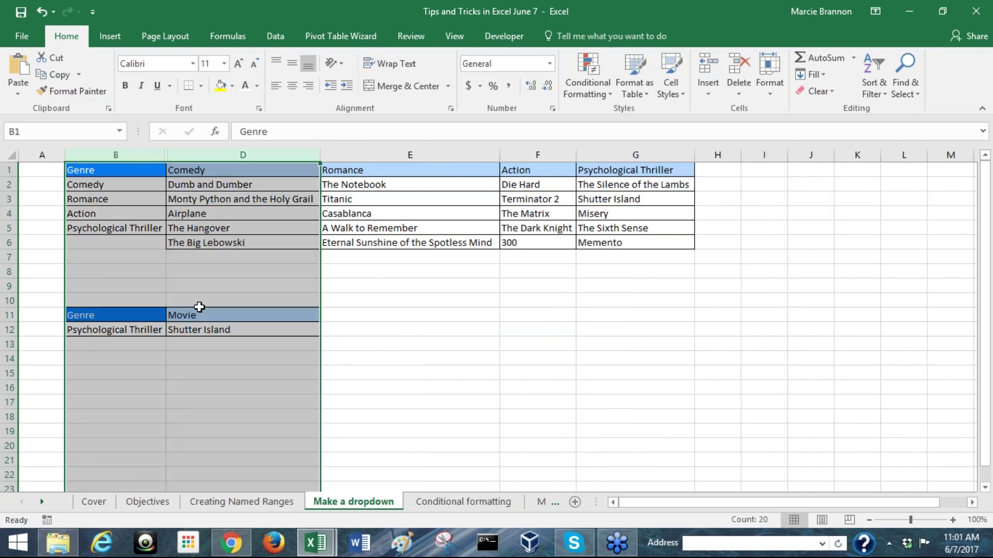
pyautogui.rightClick(202, 306)
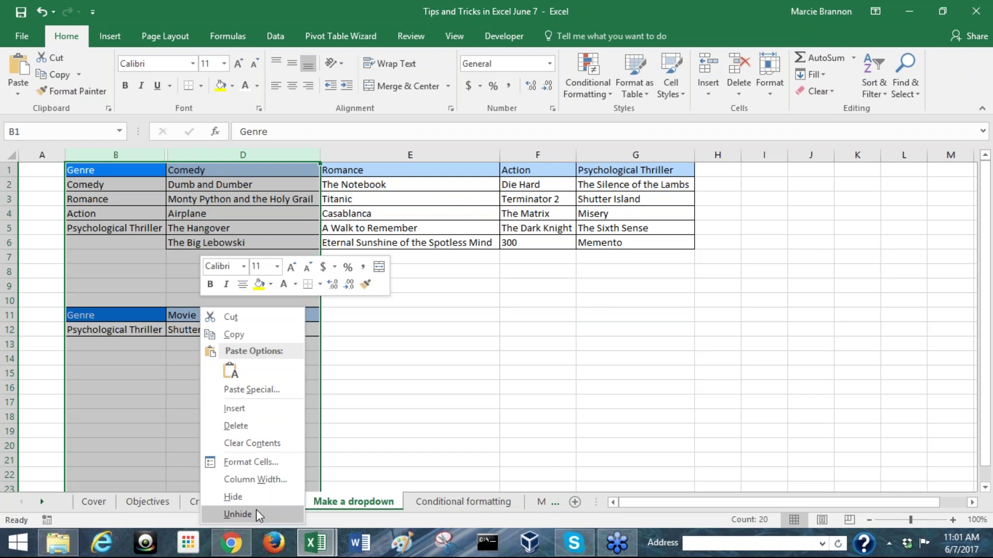
pyautogui.click(255, 511)
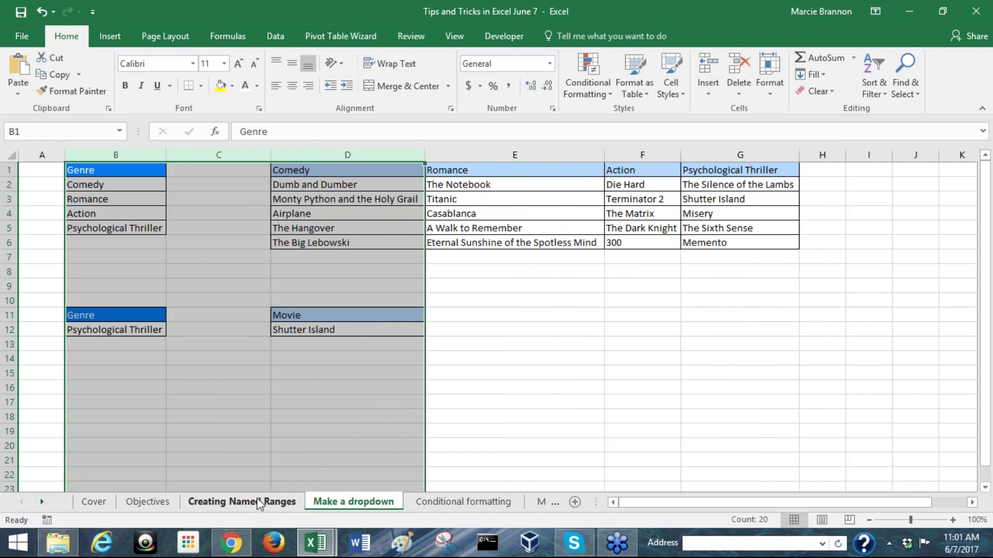
# - Inspect the lookup formula in the white-text cell C12 and the Movie dropdown cell D12
pyautogui.click(194, 331)
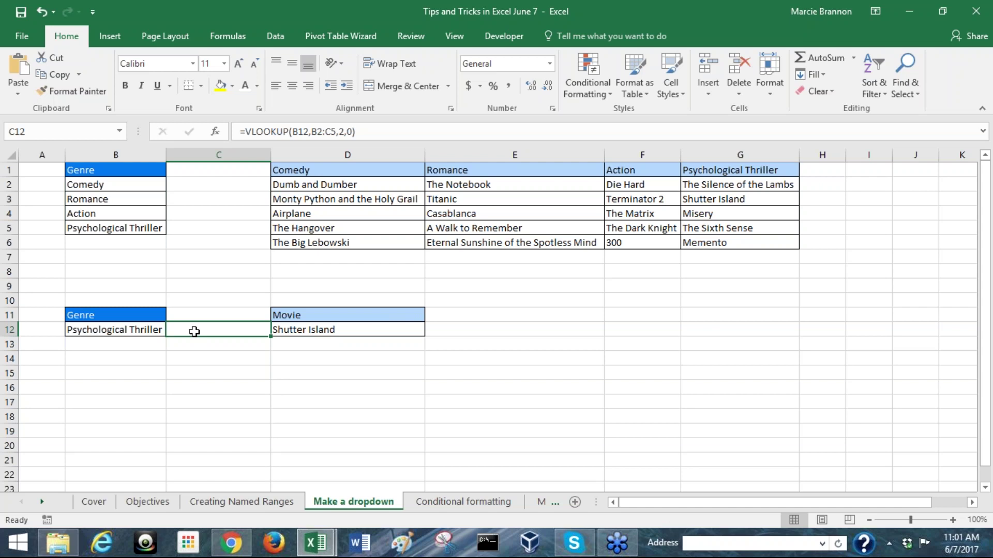
pyautogui.click(227, 357)
pyautogui.click(308, 333)
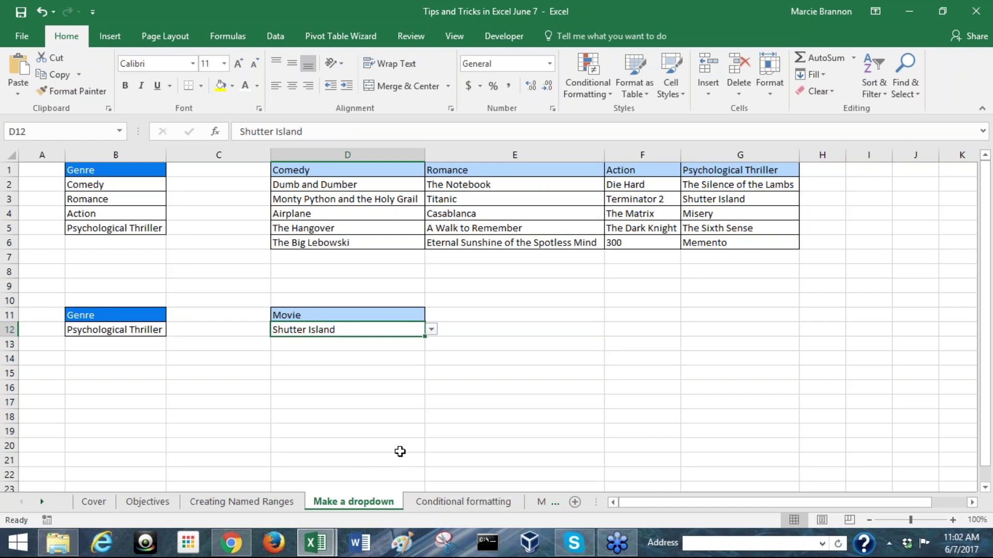
# - Switch to the Conditional formatting worksheet and go over the transactions in its Amount column
pyautogui.click(434, 509)
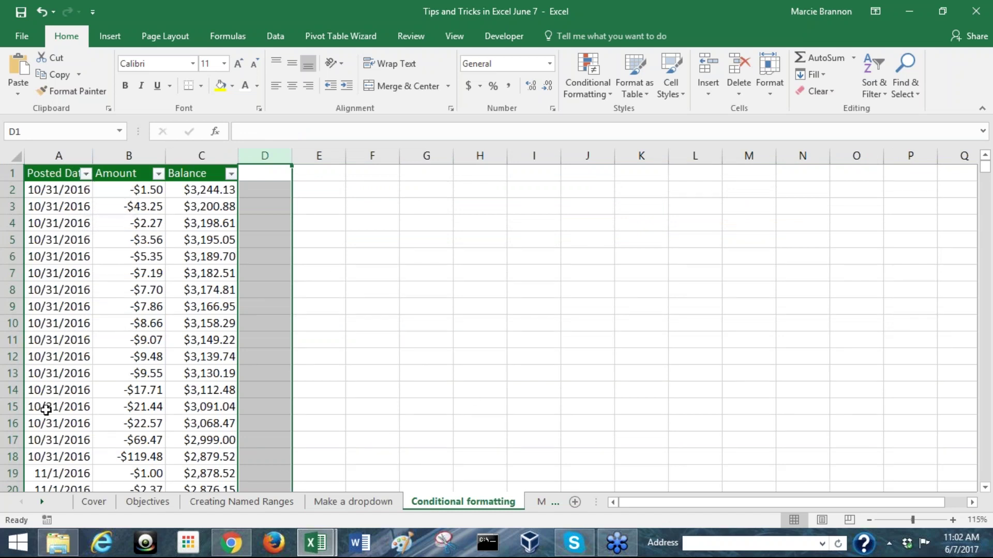
pyautogui.click(144, 270)
pyautogui.click(123, 193)
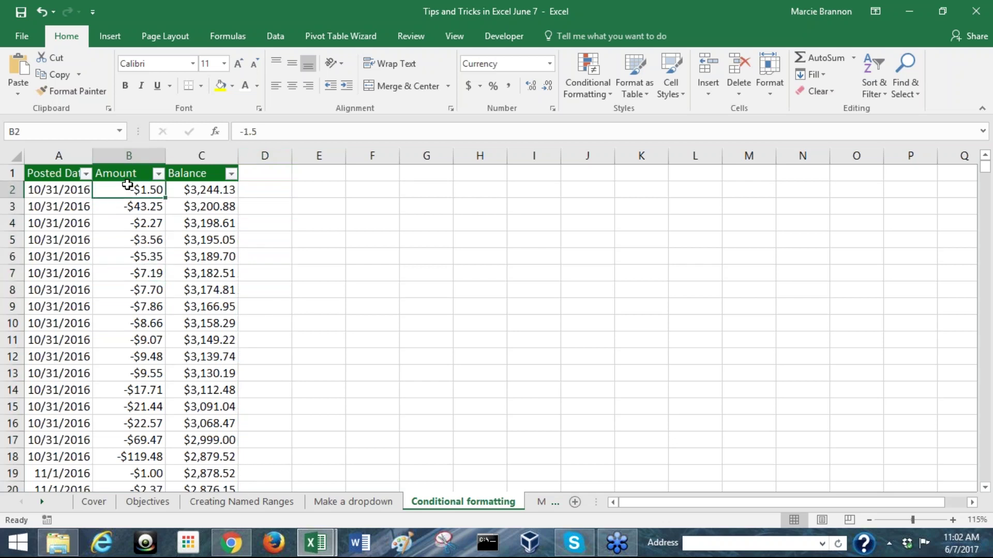
pyautogui.click(125, 177)
pyautogui.click(134, 242)
pyautogui.click(127, 210)
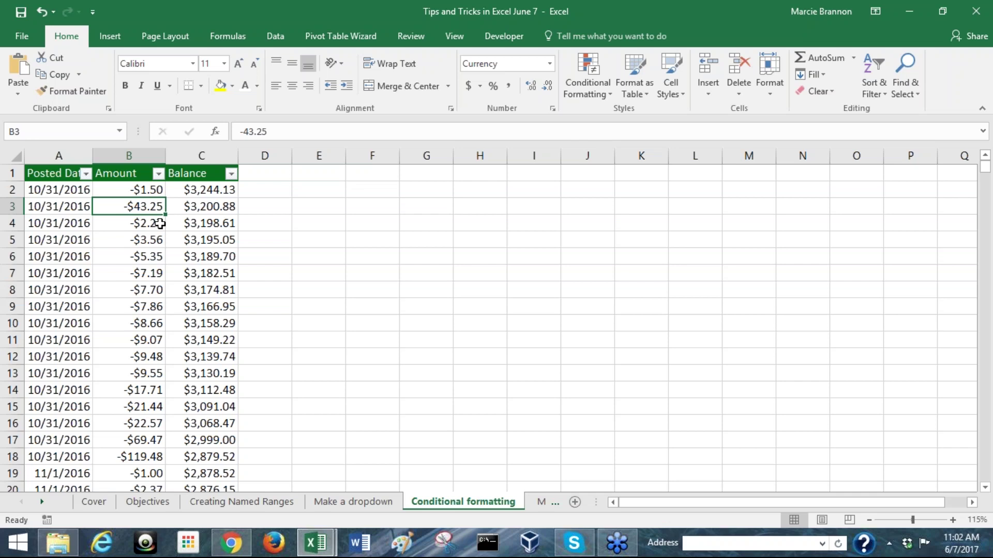
# - Highlight the Amount values from B2 down that are less than 0 with Light Red Fill with Dark Red Text
pyautogui.click(117, 187)
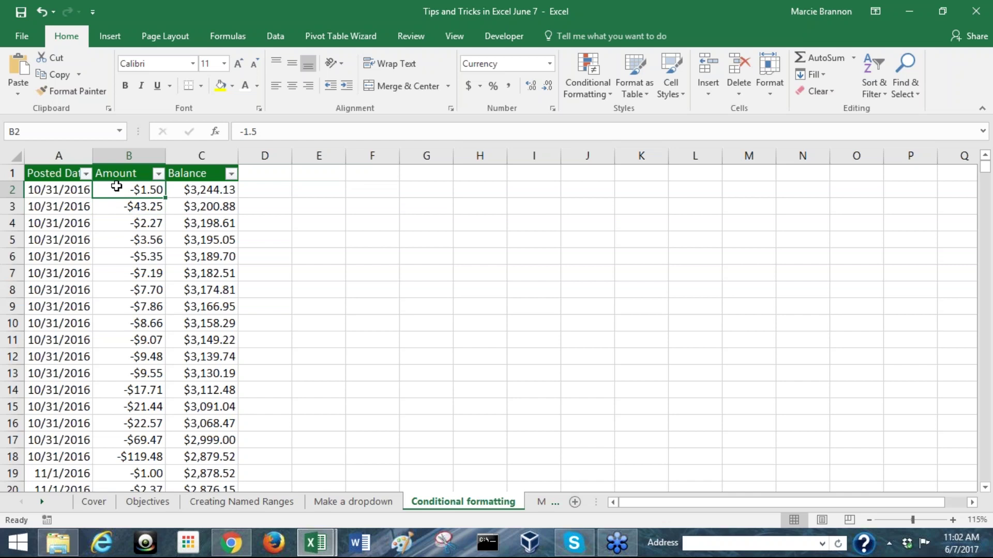
pyautogui.hotkey('ctrl', 'shift', 'Down')
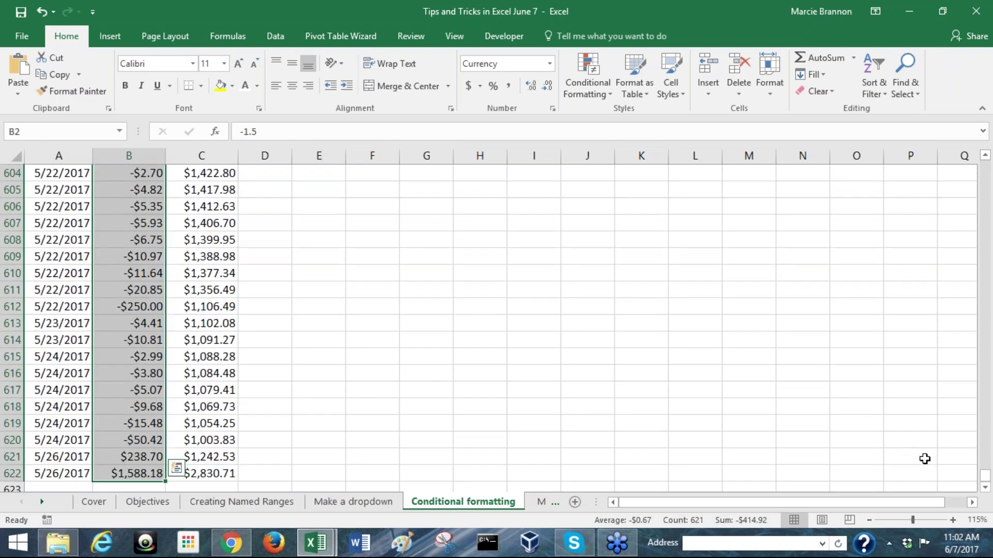
pyautogui.moveTo(985, 476); pyautogui.dragTo(954, 156)
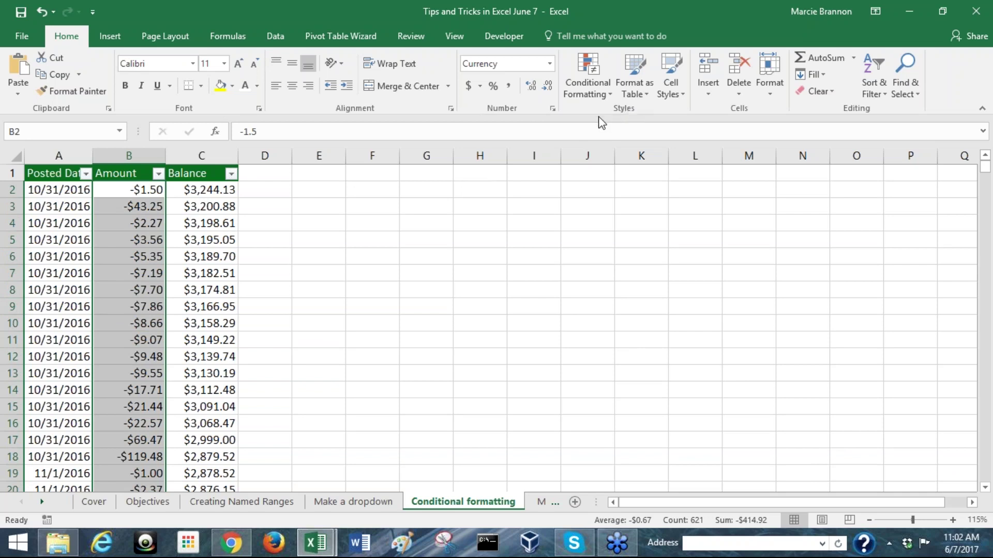
pyautogui.click(612, 93)
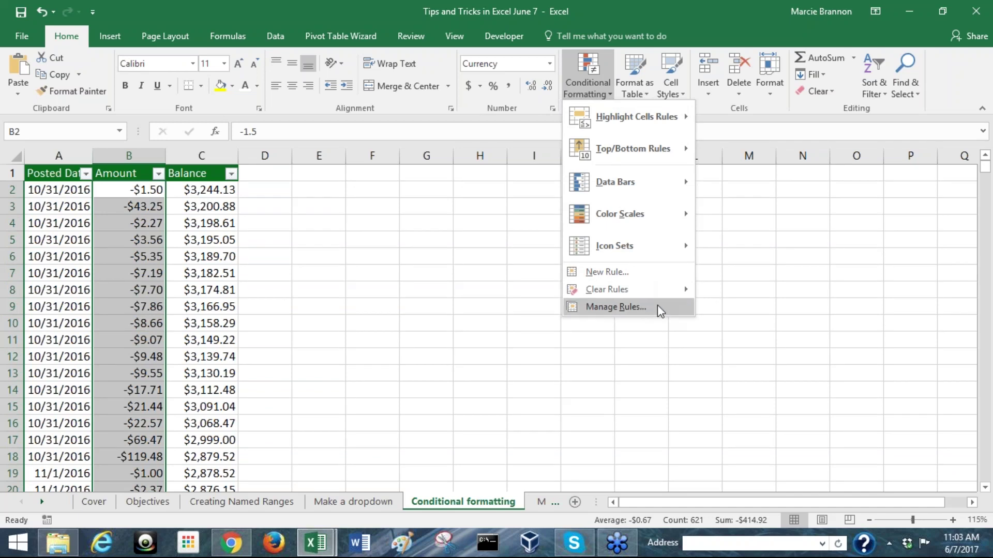
pyautogui.moveTo(652, 293)
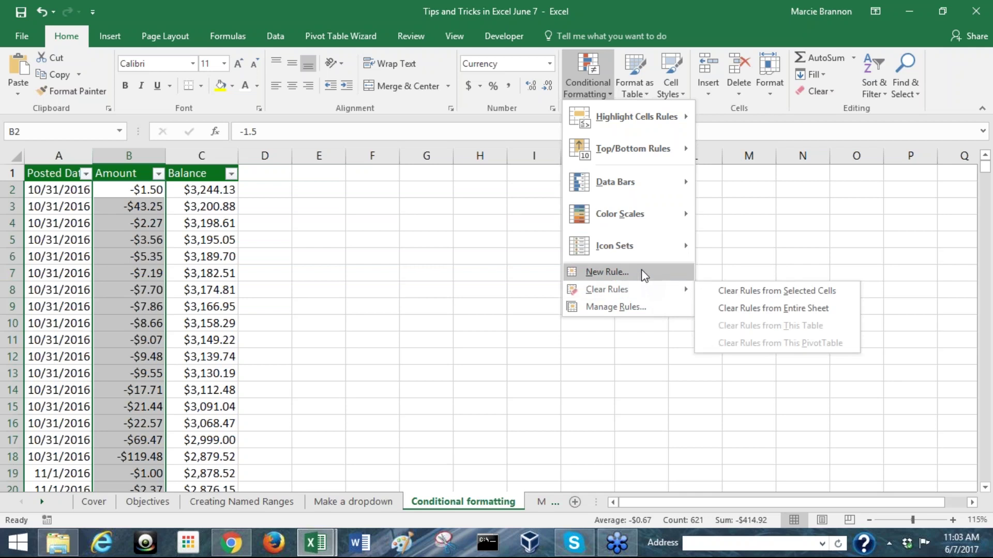
pyautogui.moveTo(627, 227)
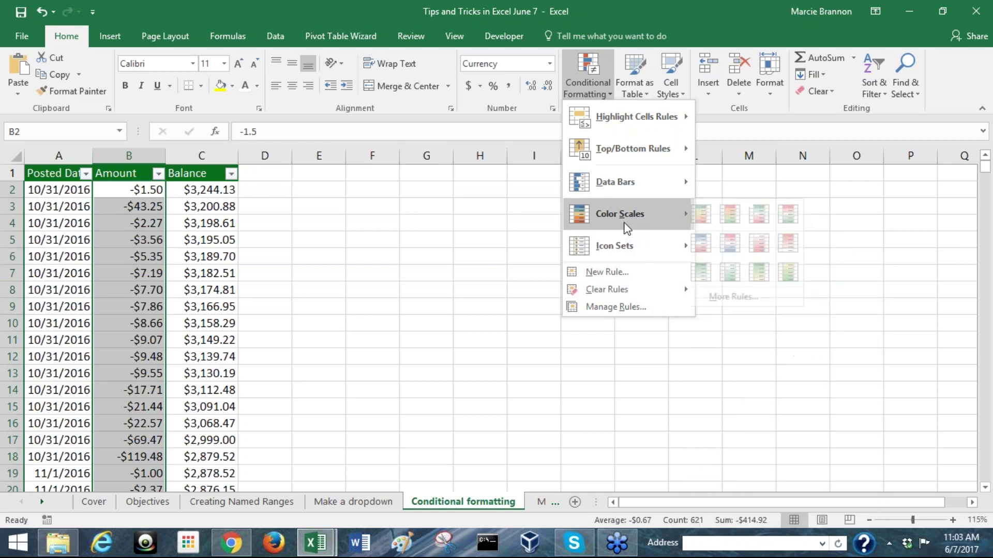
pyautogui.moveTo(618, 191)
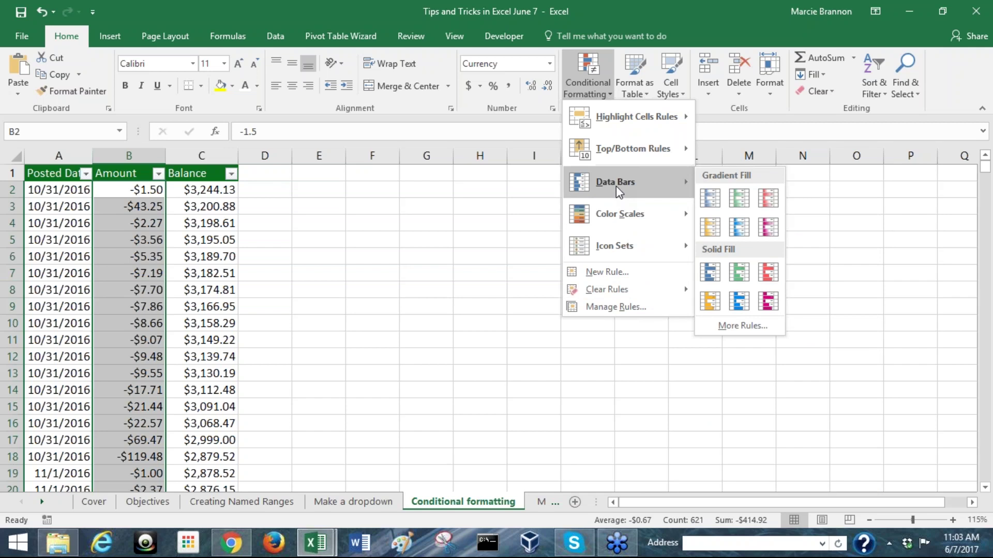
pyautogui.moveTo(616, 130)
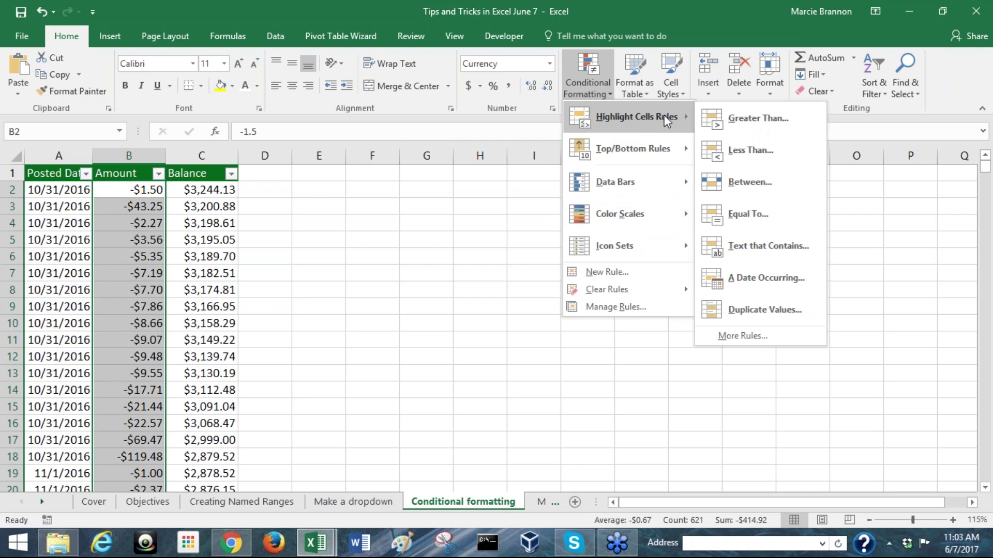
pyautogui.click(736, 154)
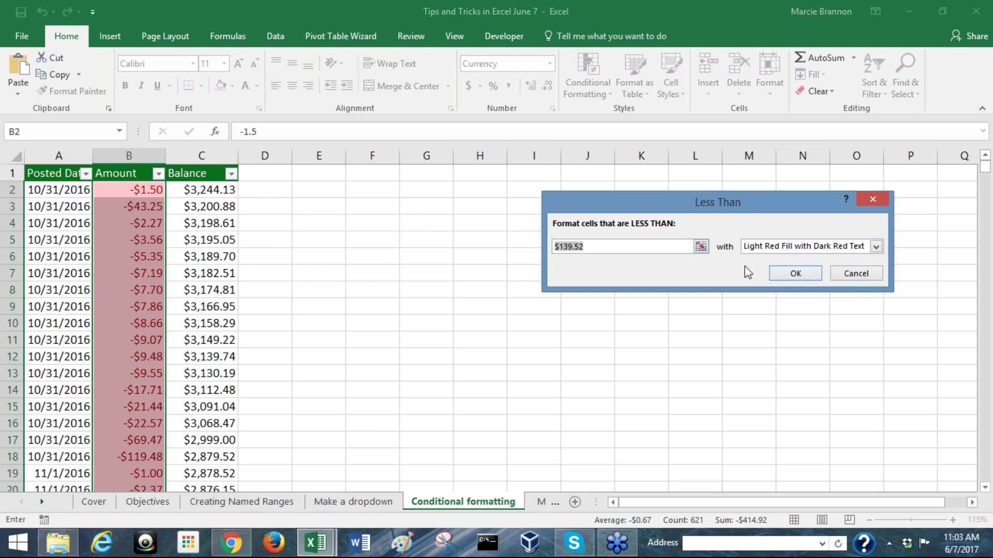
pyautogui.moveTo(665, 246); pyautogui.dragTo(553, 246)
pyautogui.write('0')
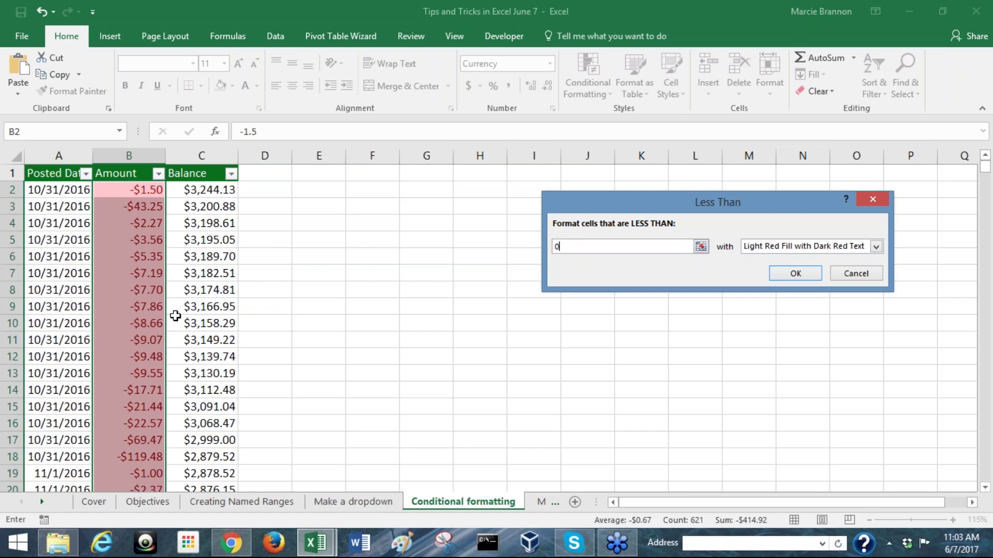
pyautogui.click(796, 274)
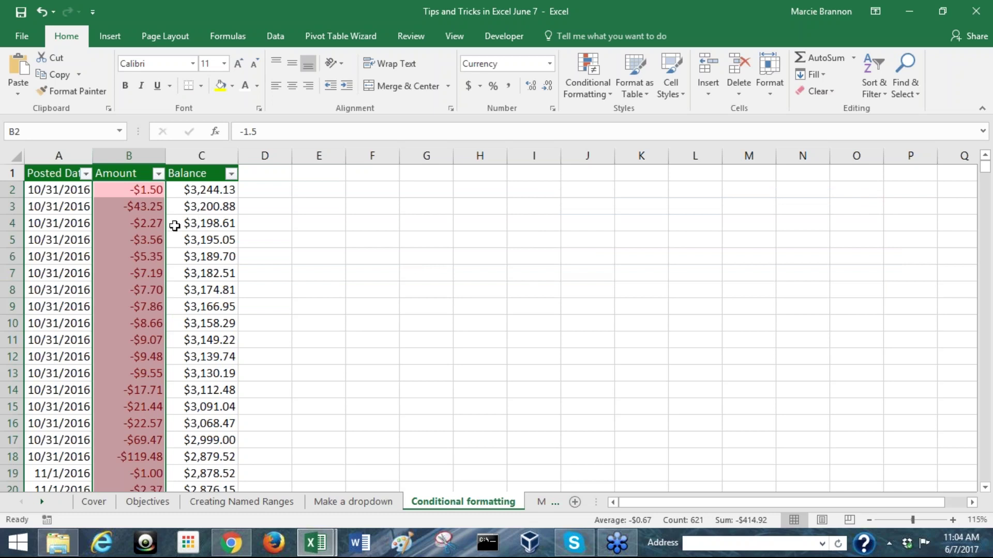
# - Highlight the Amount values that are greater than 0 with Green Fill with Dark Green Text
pyautogui.click(613, 97)
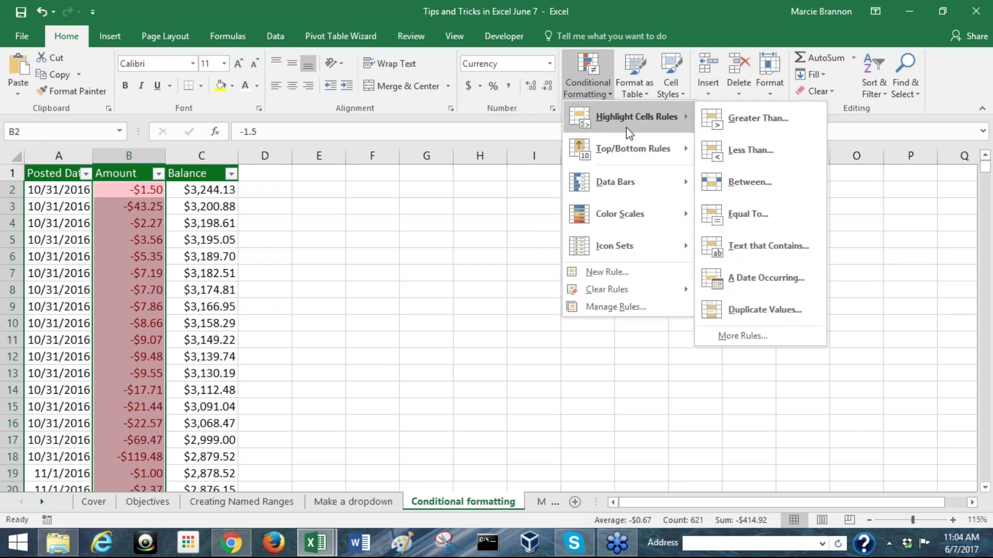
pyautogui.click(744, 120)
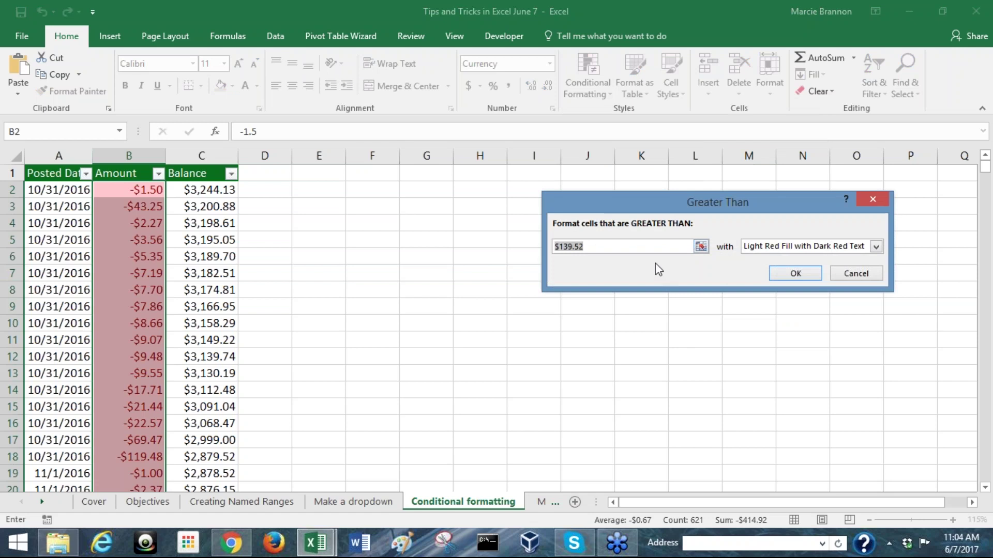
pyautogui.write('0')
pyautogui.click(876, 247)
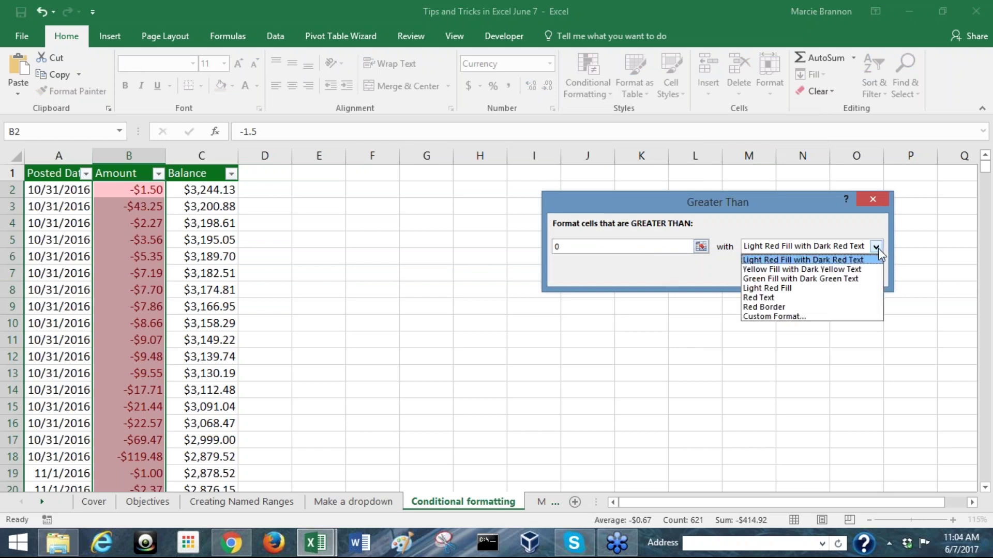
pyautogui.click(854, 279)
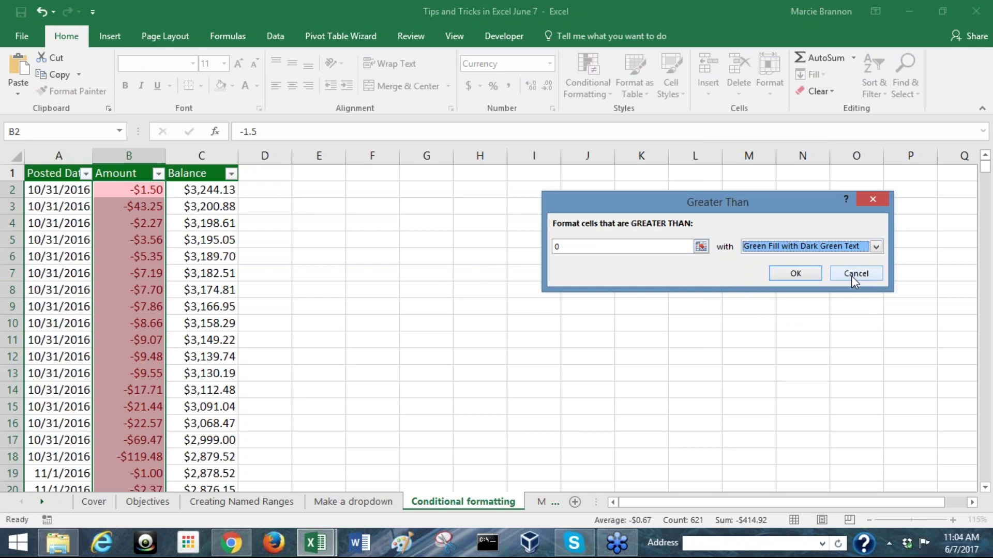
pyautogui.click(799, 275)
# - Look through the Amount column to review the red and green highlighting of the transactions
pyautogui.scroll(-5, 146, 342)
pyautogui.click(122, 388)
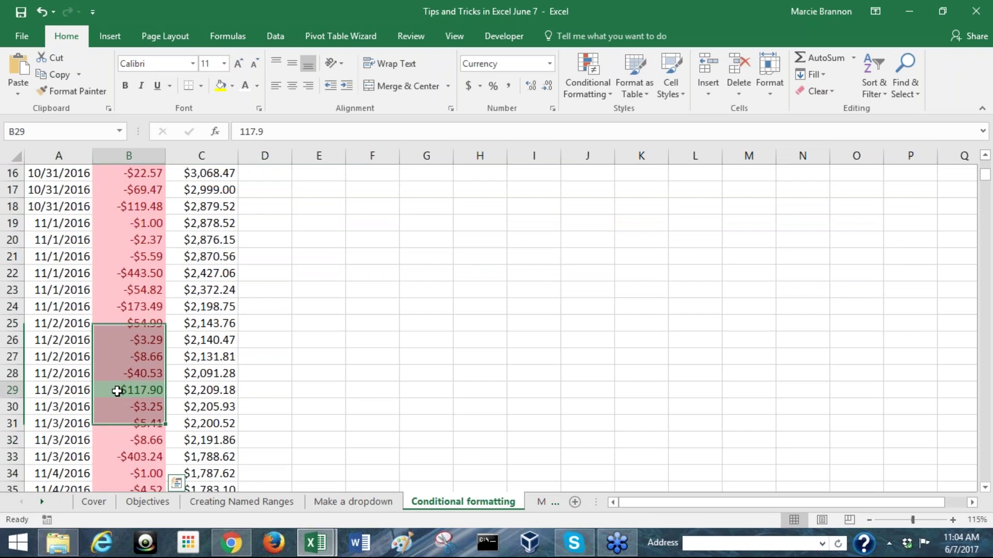
pyautogui.scroll(-1, 148, 389)
pyautogui.scroll(-2, 148, 389)
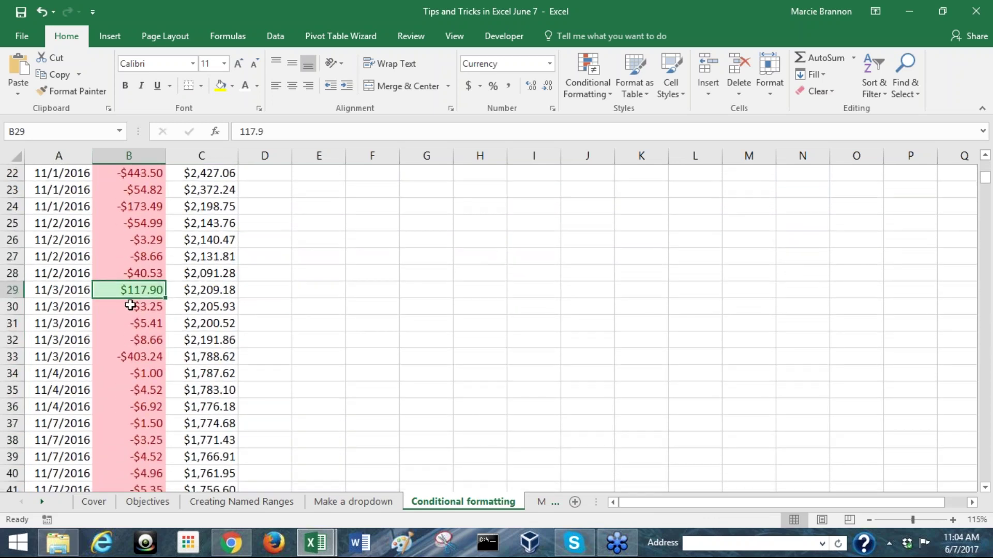
pyautogui.scroll(-4, 131, 305)
pyautogui.scroll(-4, 137, 306)
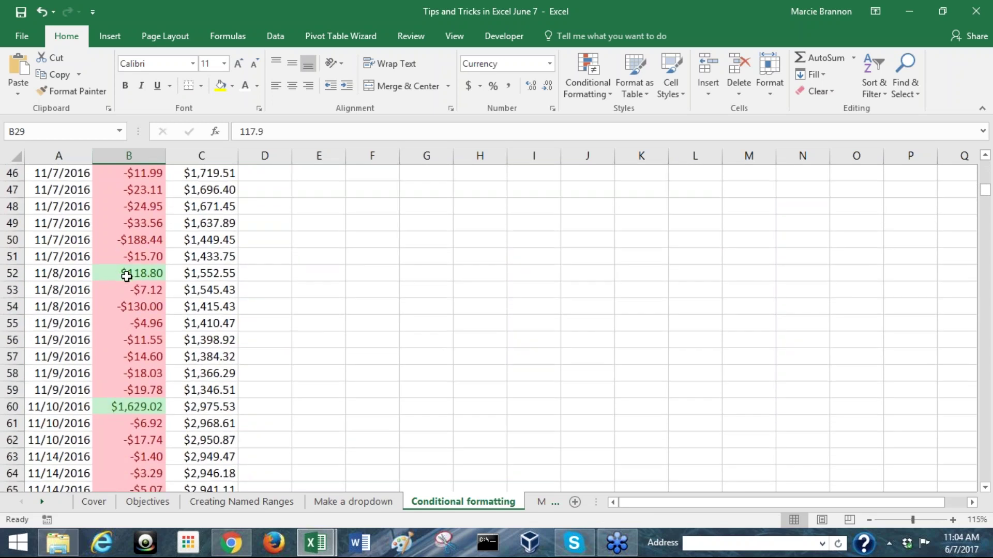
pyautogui.scroll(-2, 129, 290)
pyautogui.scroll(-6, 132, 295)
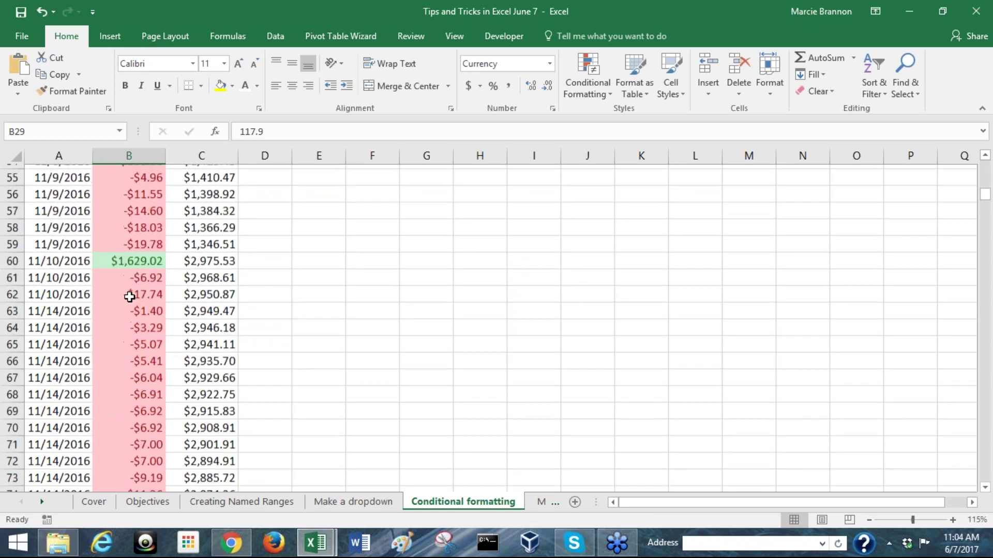
pyautogui.scroll(-8, 137, 302)
pyautogui.scroll(20, 133, 298)
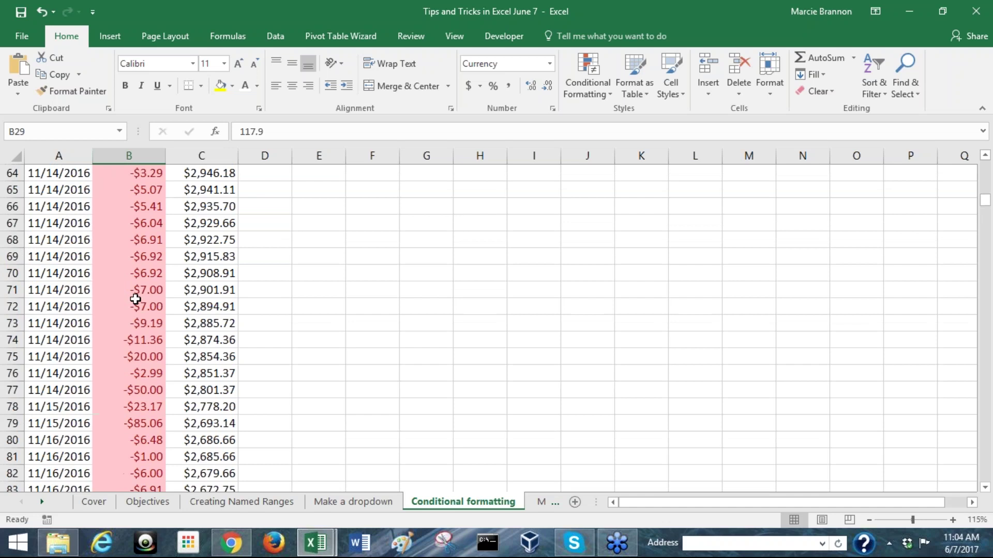
pyautogui.scroll(2, 129, 293)
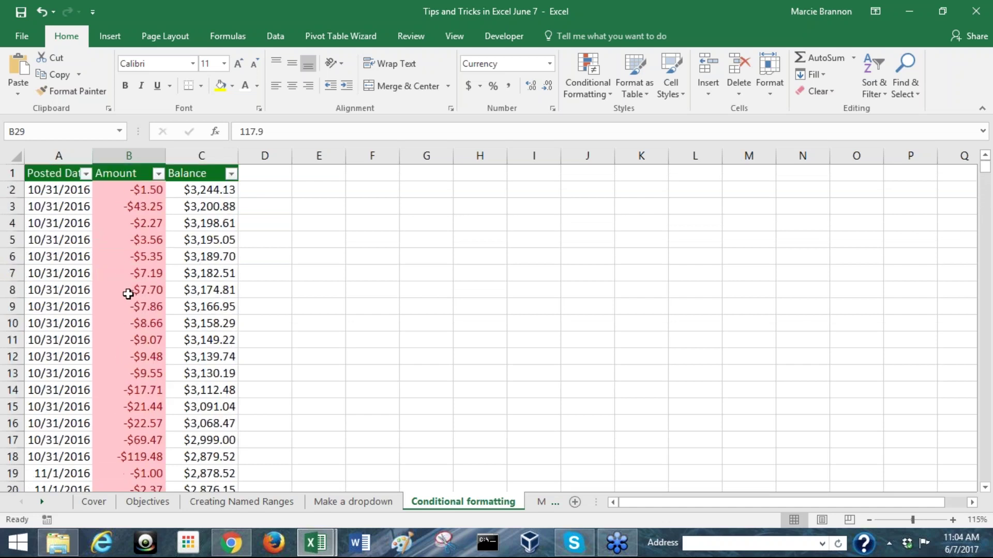
# - Turn the filter on header row 1 off and back on
pyautogui.click(11, 172)
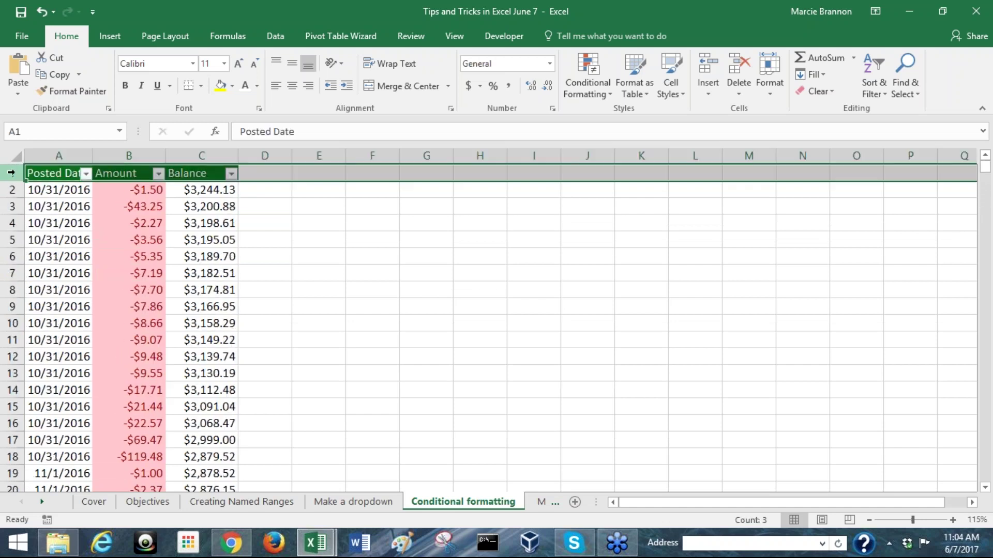
pyautogui.hotkey('ctrl', 'shift', 'l')
pyautogui.click(436, 251)
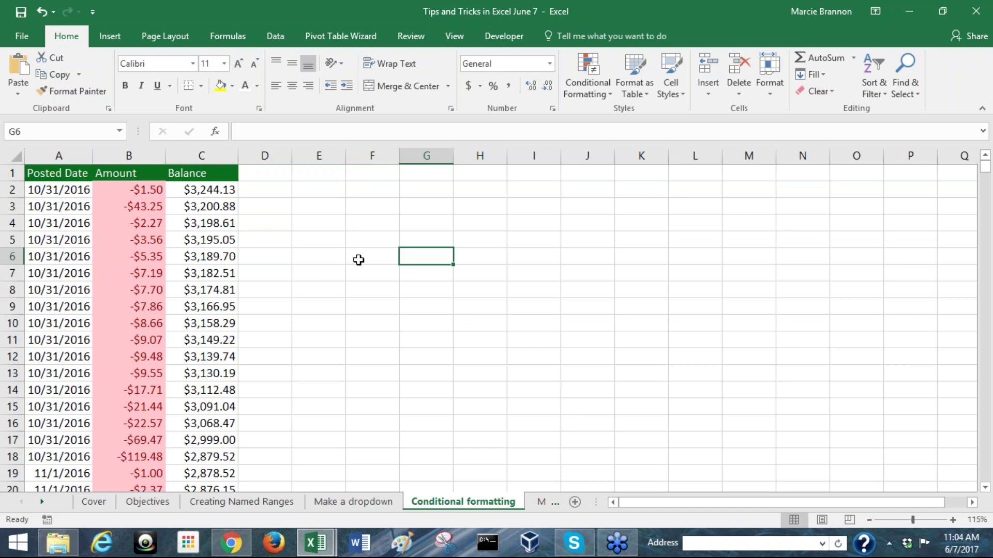
pyautogui.click(11, 172)
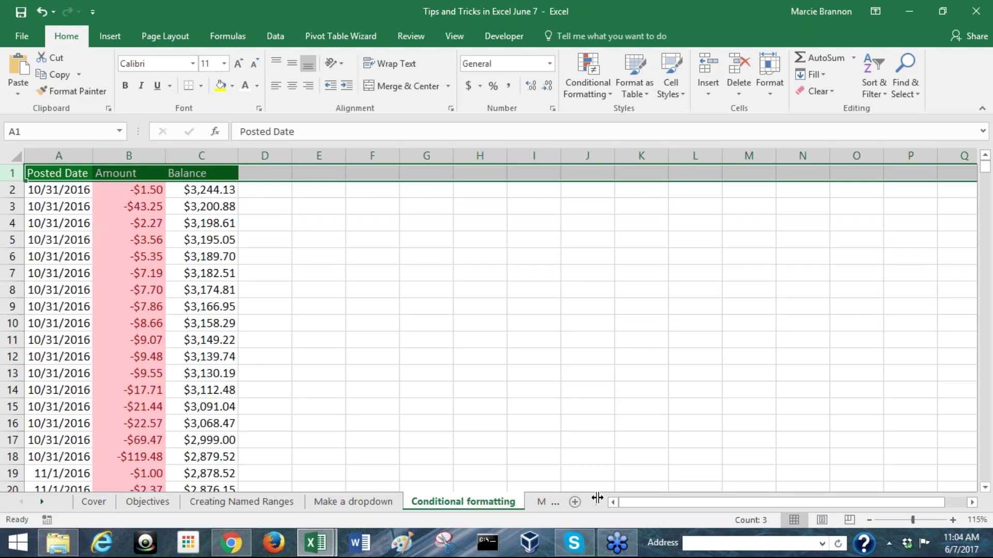
pyautogui.hotkey('ctrl', 'shift', 'l')
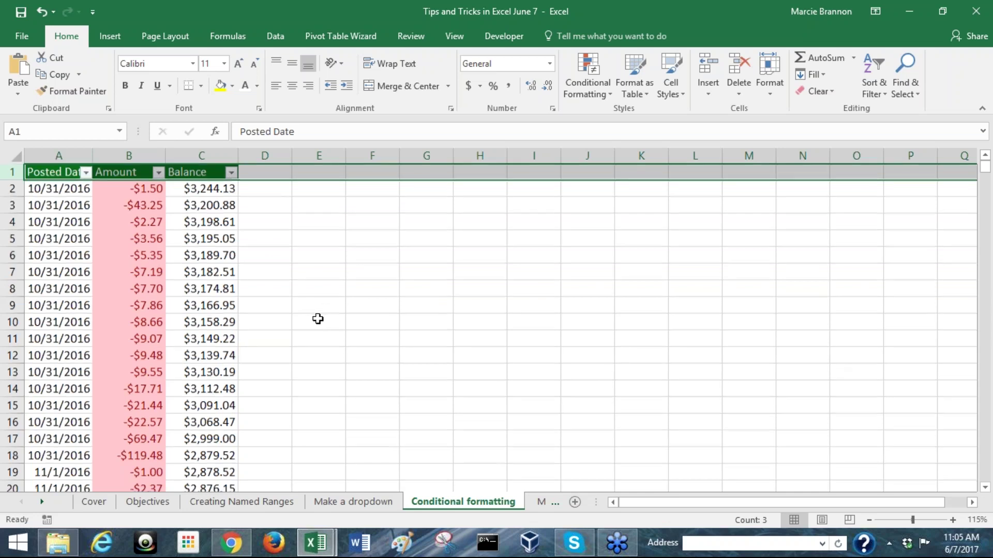
# - Freeze the top row of the Conditional formatting worksheet and check the headers against the rows further down
pyautogui.scroll(-11, 317, 319)
pyautogui.scroll(11, 320, 303)
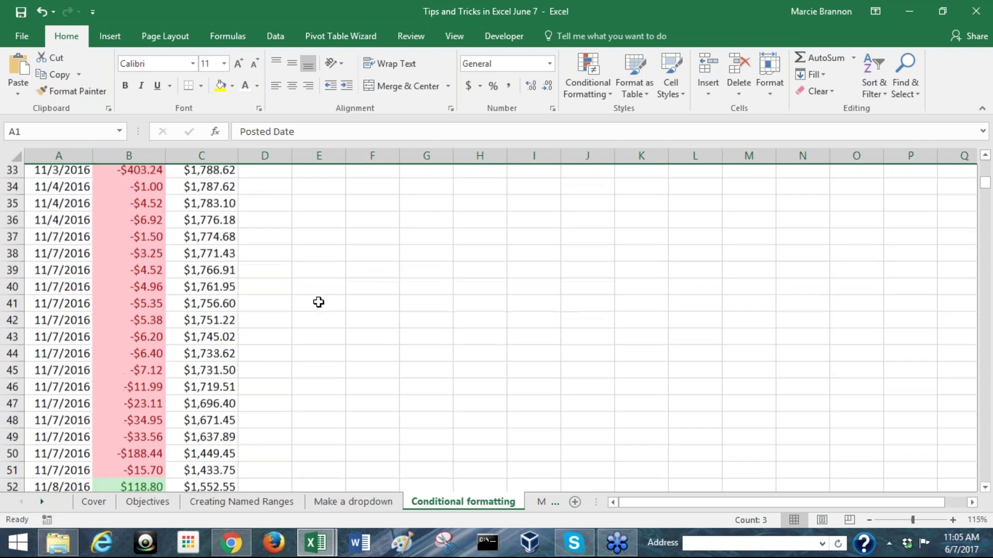
pyautogui.scroll(-1, 317, 296)
pyautogui.scroll(-15, 315, 295)
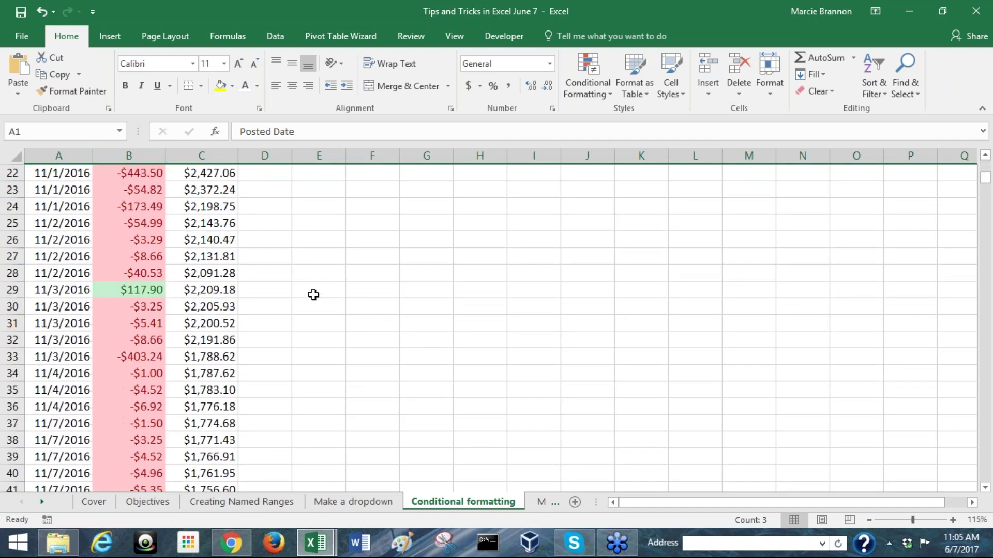
pyautogui.scroll(15, 314, 294)
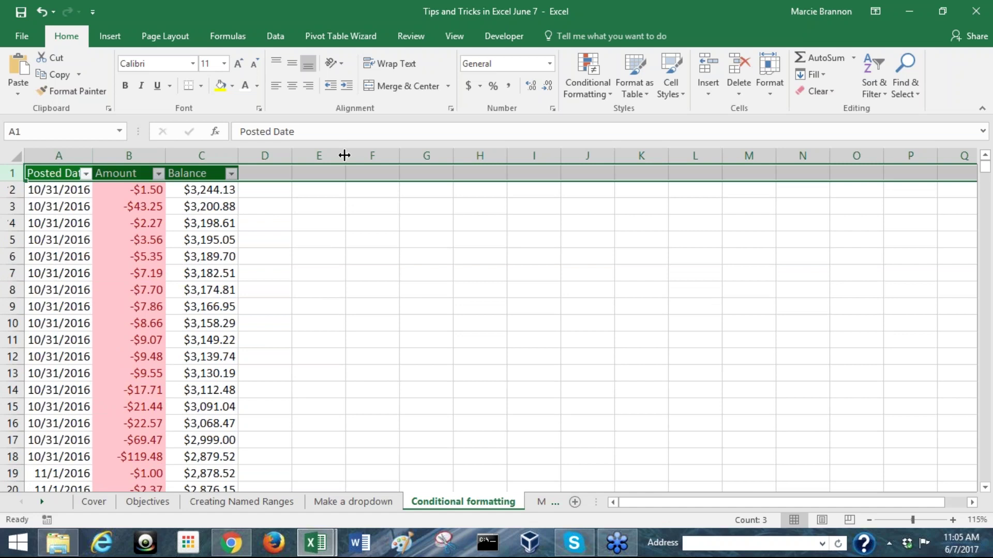
pyautogui.click(450, 39)
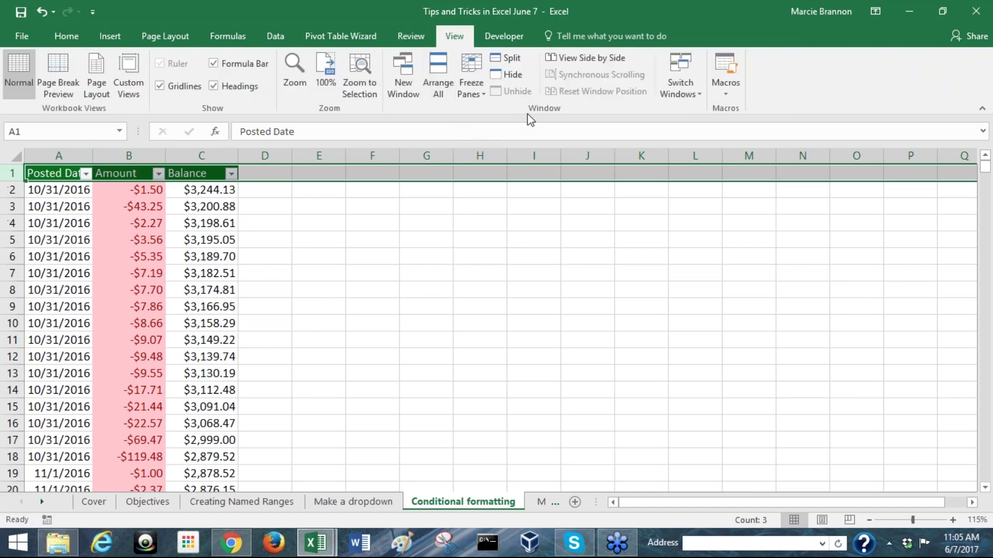
pyautogui.click(483, 95)
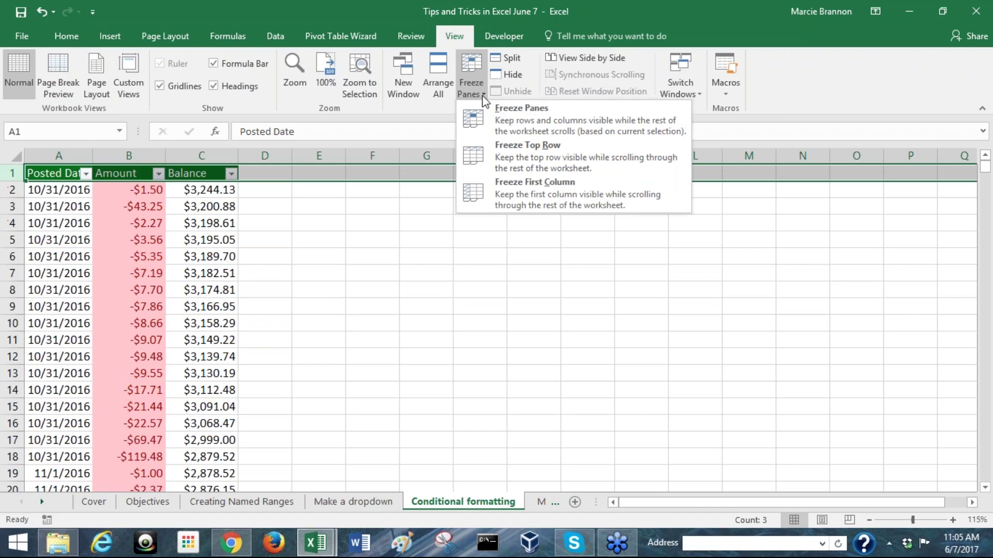
pyautogui.click(519, 154)
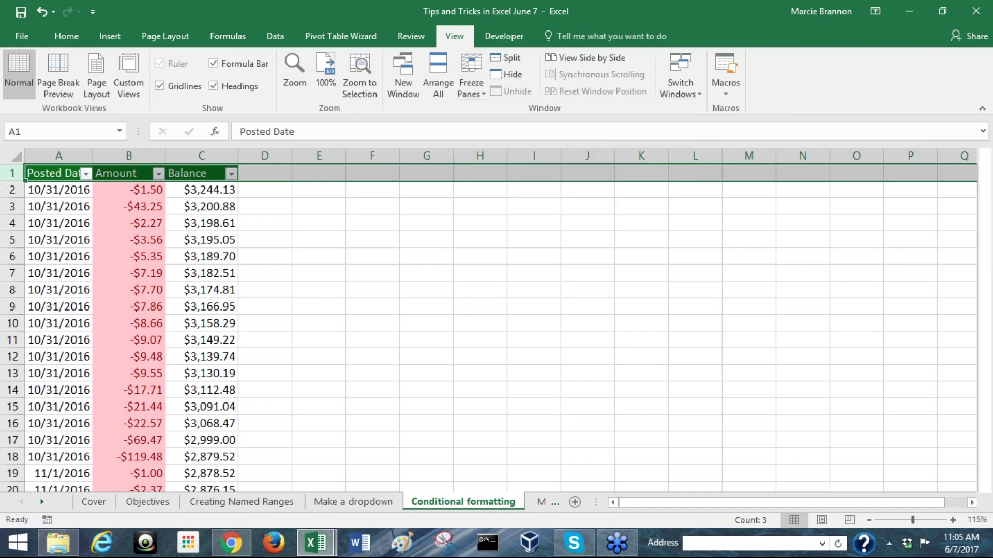
pyautogui.scroll(-8, 336, 318)
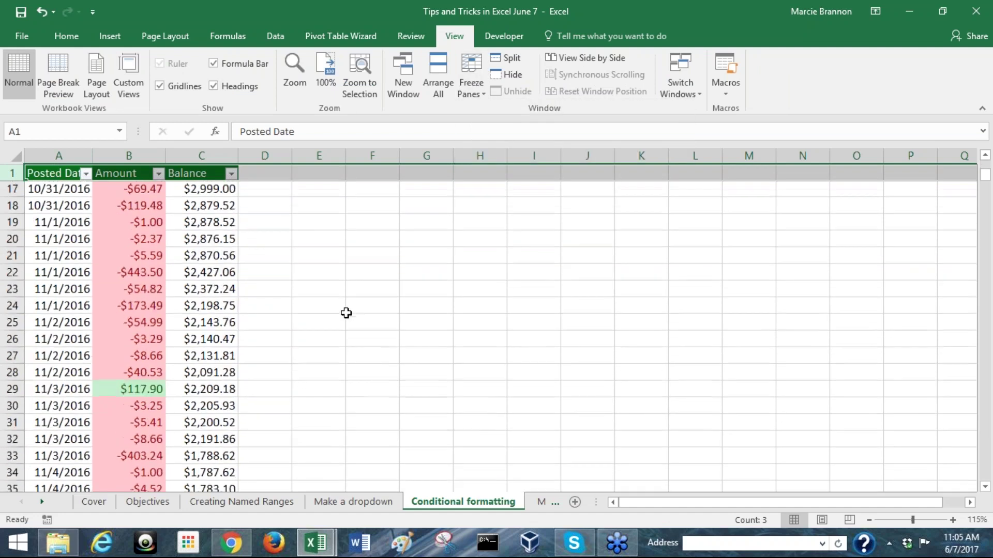
pyautogui.scroll(-15, 343, 309)
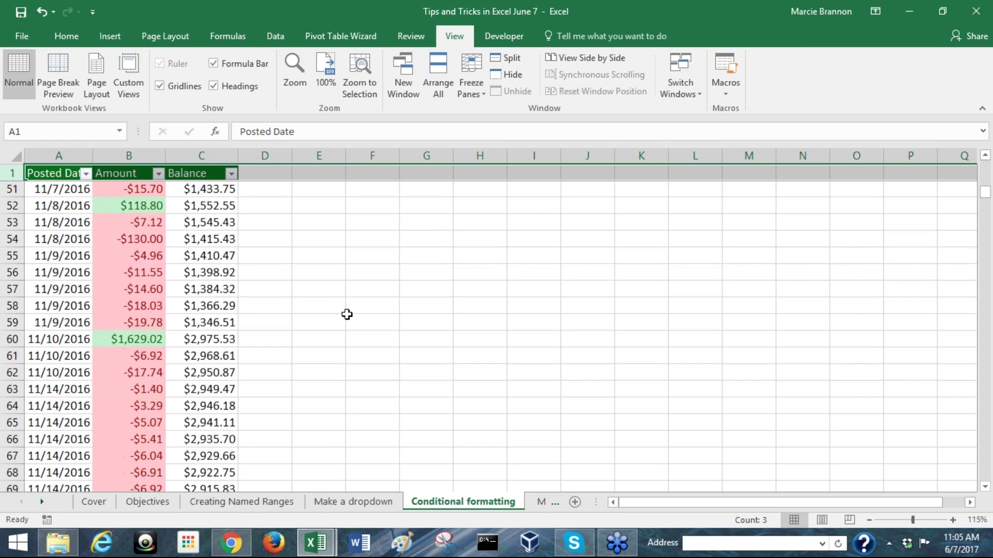
pyautogui.scroll(-7, 344, 302)
pyautogui.scroll(20, 339, 304)
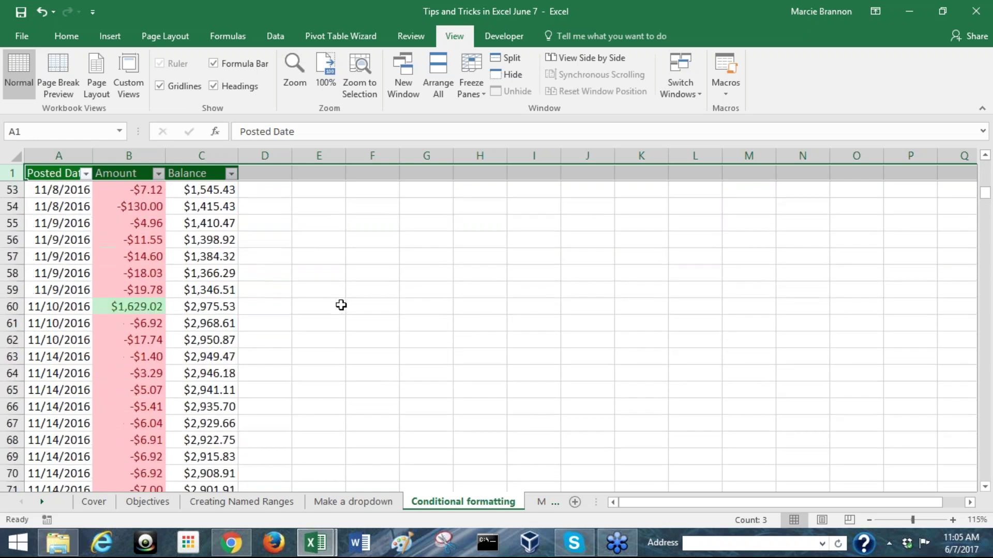
pyautogui.scroll(5, 307, 286)
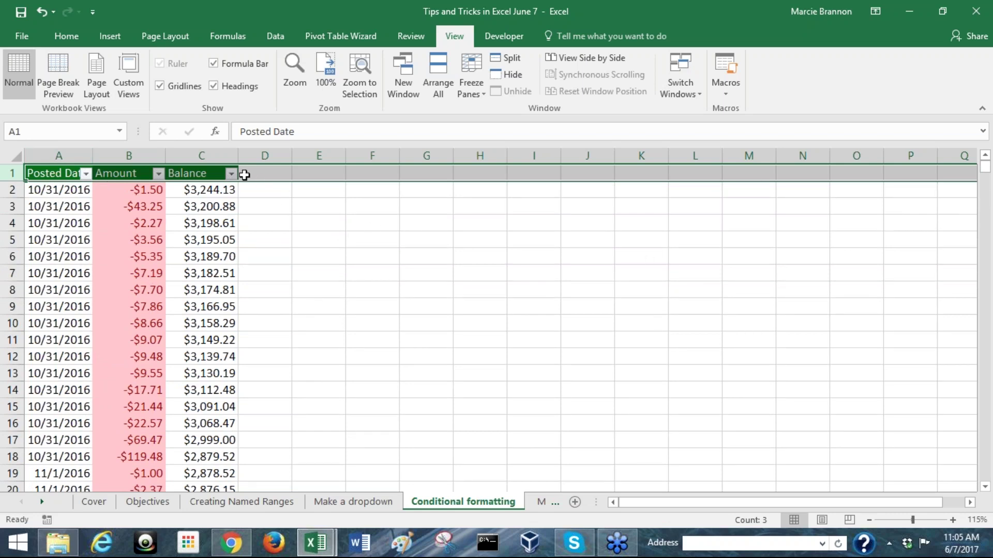
# - Look through the first transaction rows beneath the frozen header row
pyautogui.scroll(-14, 297, 266)
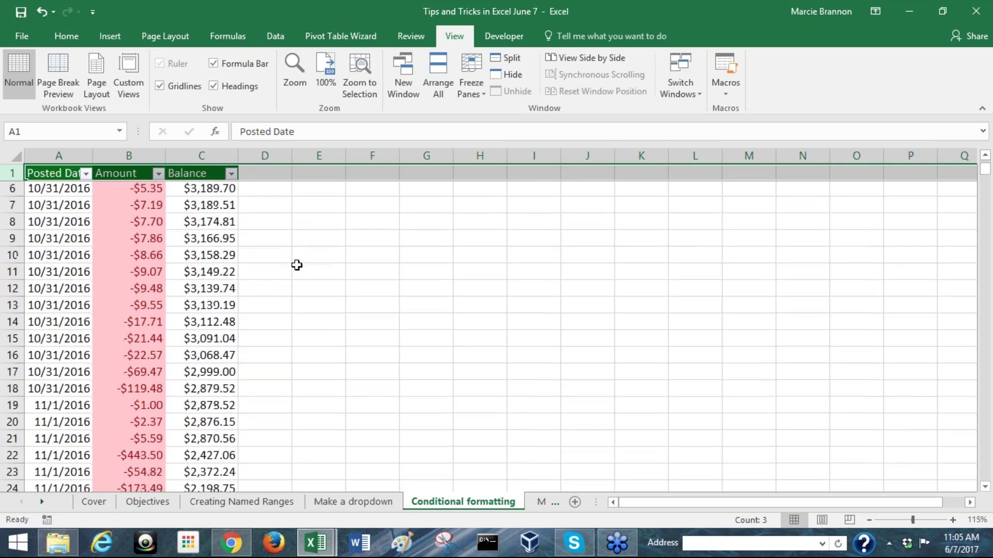
pyautogui.scroll(-1, 345, 365)
pyautogui.scroll(15, 331, 343)
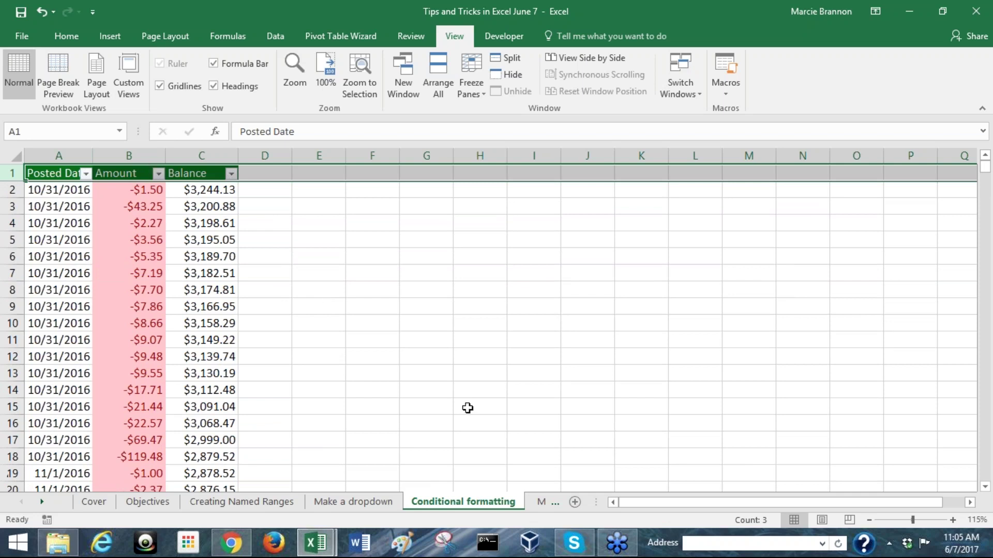
# - Turn the header filters off and back on, and view the filter options of the Amount column
pyautogui.hotkey('ctrl', 'shift', 'l')
pyautogui.hotkey('ctrl', 'shift', 'l')
pyautogui.click(158, 173)
pyautogui.press('Escape')
pyautogui.click(148, 175)
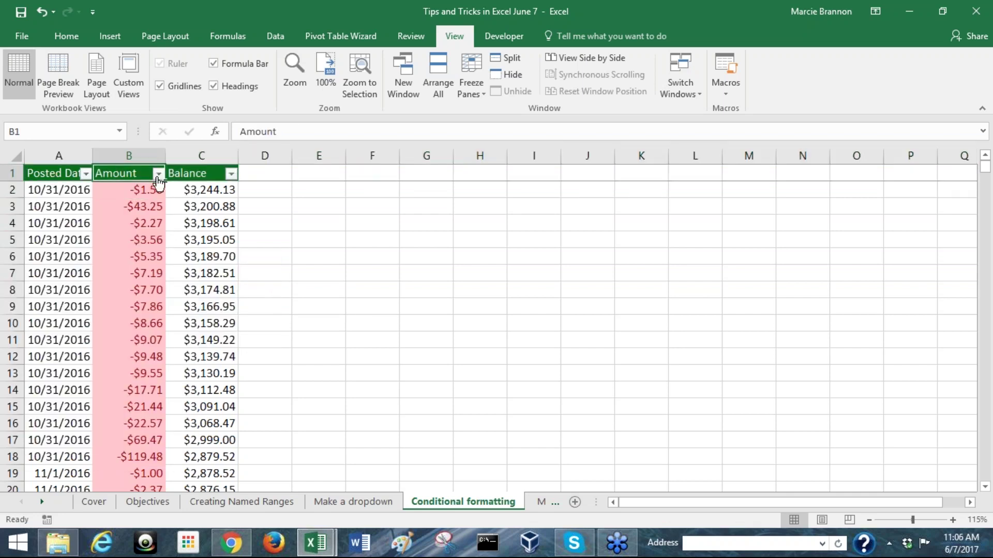
# - Filter the Amount column by the light green cell color and look through the listed transactions
pyautogui.click(158, 175)
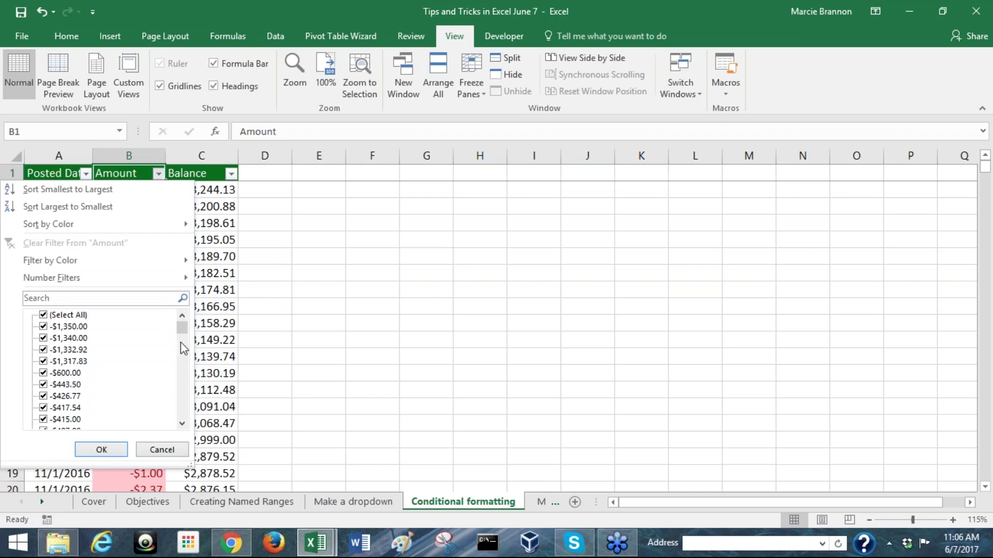
pyautogui.moveTo(184, 329)
pyautogui.mouseDown()
pyautogui.moveTo(170, 393)
pyautogui.moveTo(182, 428)
pyautogui.moveTo(180, 326)
pyautogui.mouseUp()
pyautogui.moveTo(129, 269)
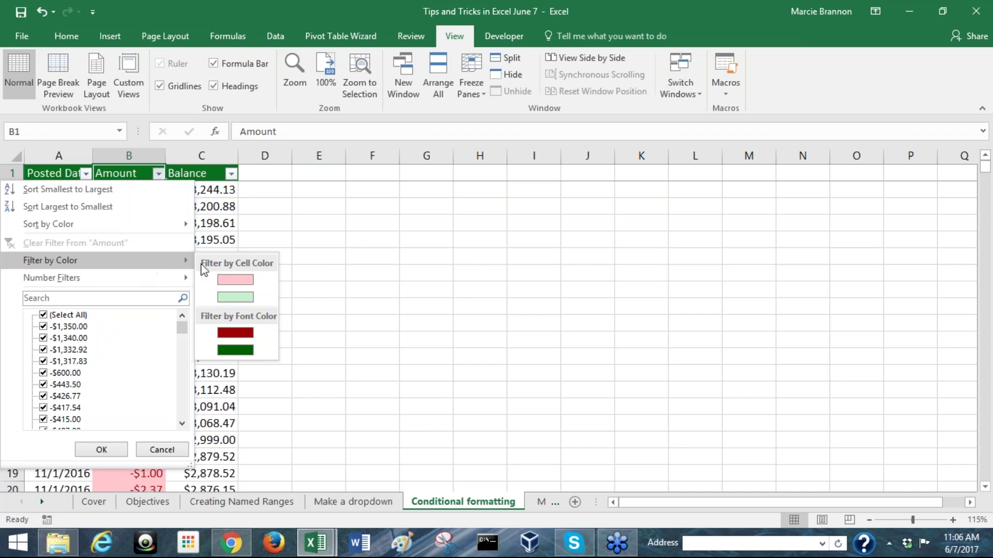
pyautogui.click(235, 298)
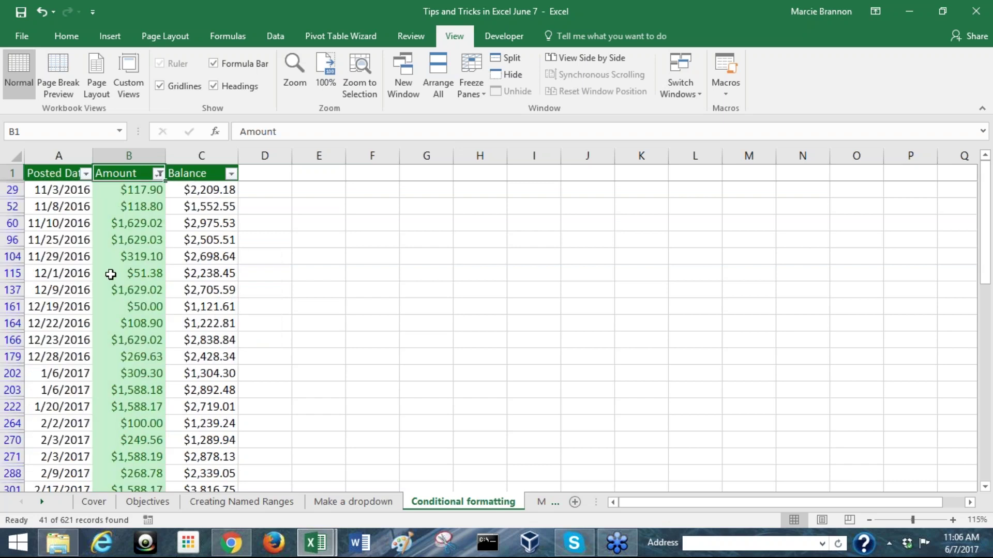
pyautogui.scroll(-1, 113, 279)
pyautogui.scroll(-6, 115, 276)
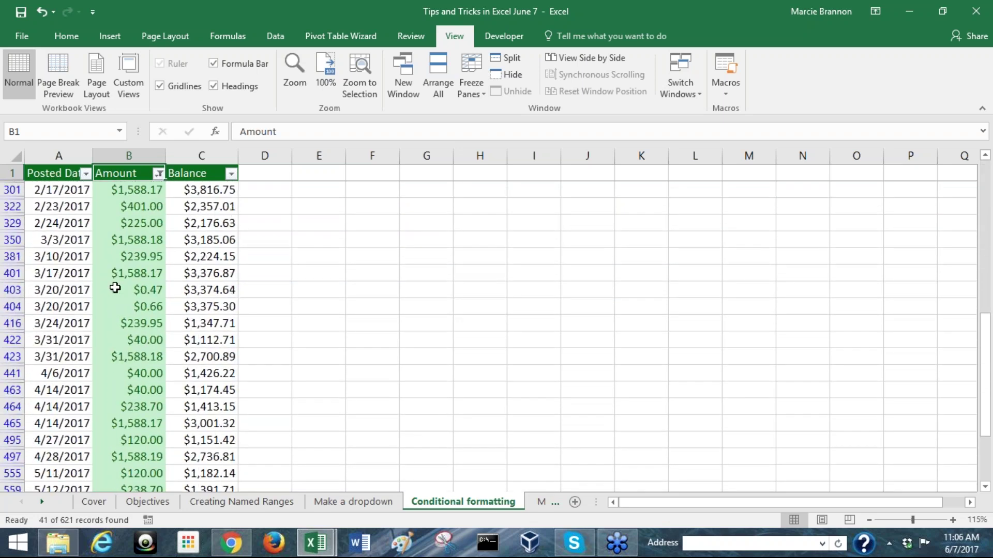
# - Review the color filter choices of the Amount column, then clear the filter to list all transactions again
pyautogui.scroll(4, 116, 275)
pyautogui.click(139, 190)
pyautogui.scroll(1, 139, 190)
pyautogui.click(159, 173)
pyautogui.moveTo(167, 268)
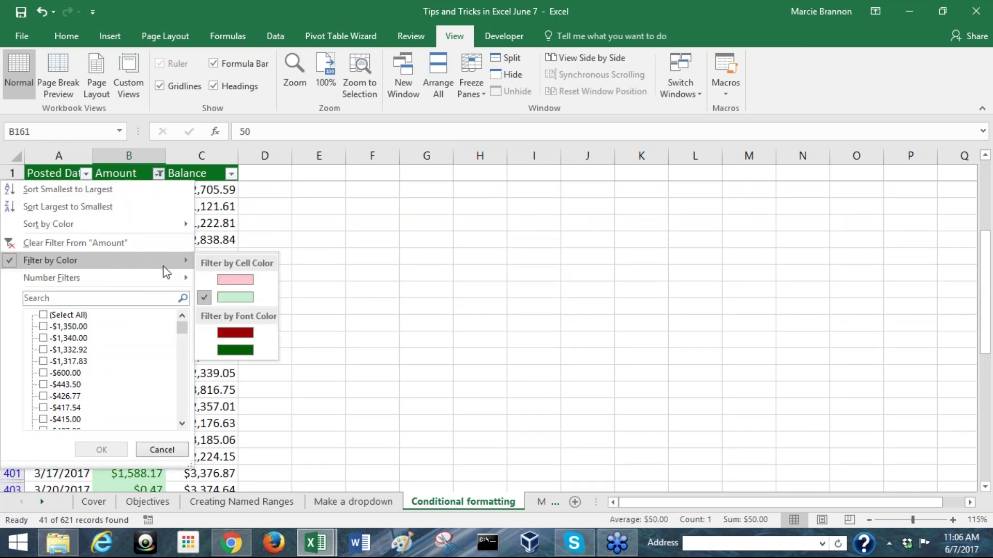
pyautogui.click(285, 211)
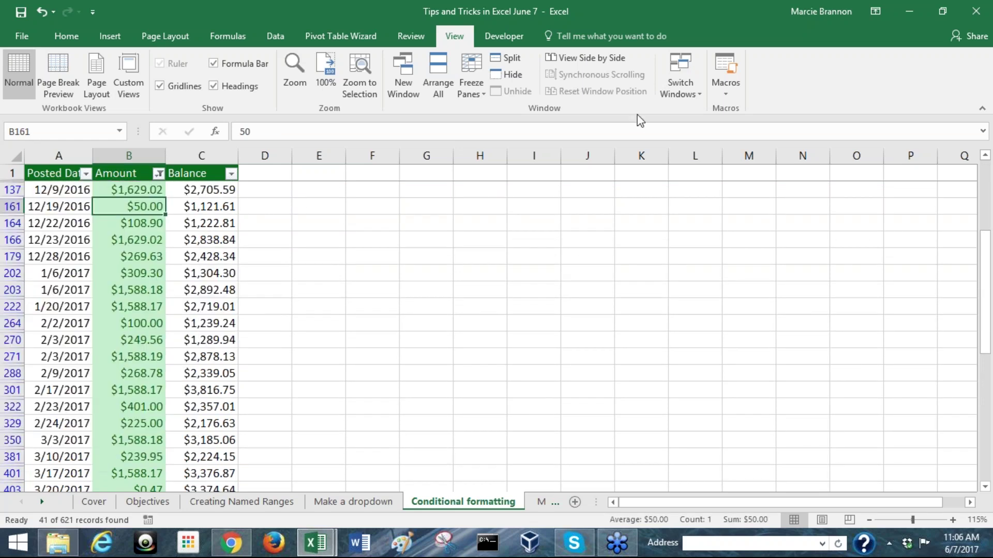
pyautogui.click(67, 34)
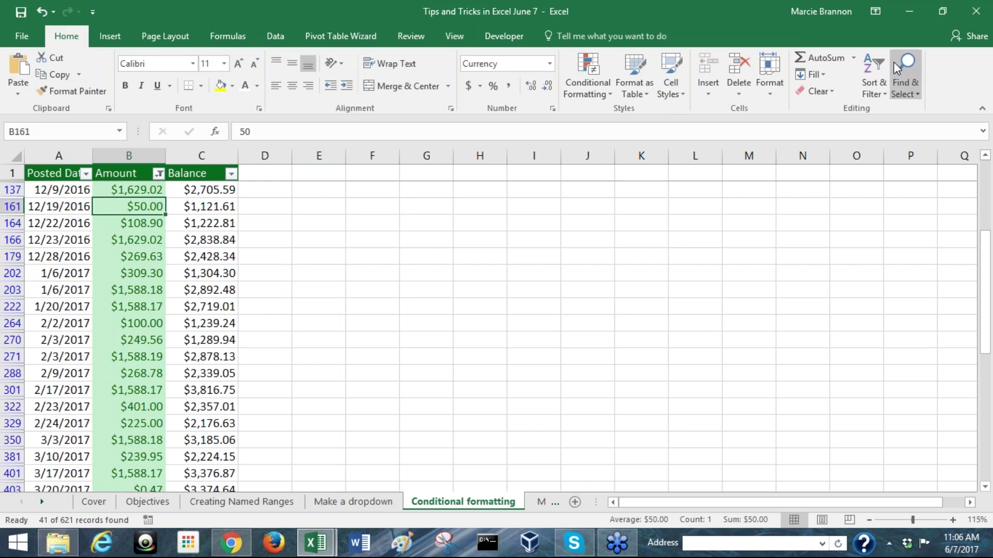
pyautogui.click(879, 72)
pyautogui.click(892, 180)
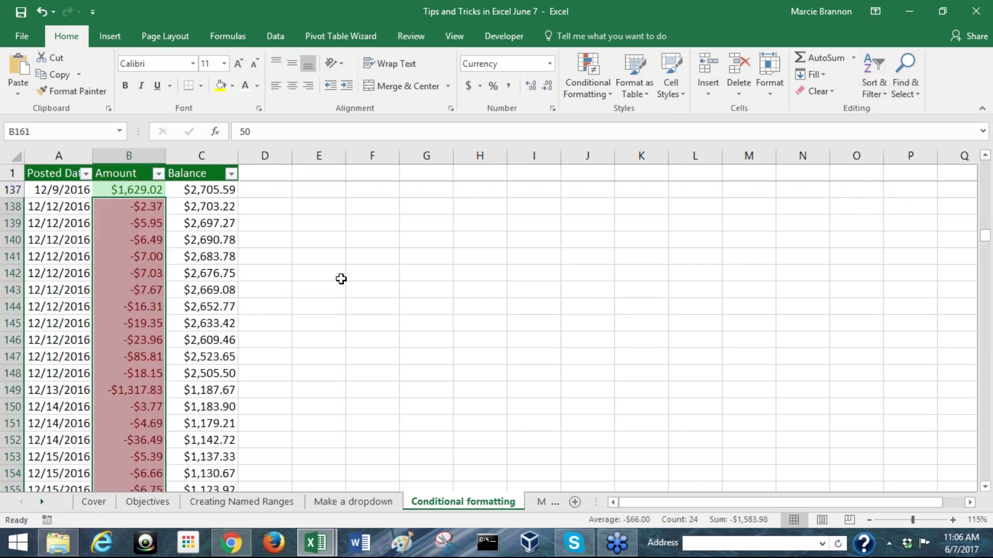
# - Filter the Amount column by the dark green font color and look through the listed transactions
pyautogui.moveTo(134, 256); pyautogui.dragTo(135, 290)
pyautogui.scroll(5, 132, 289)
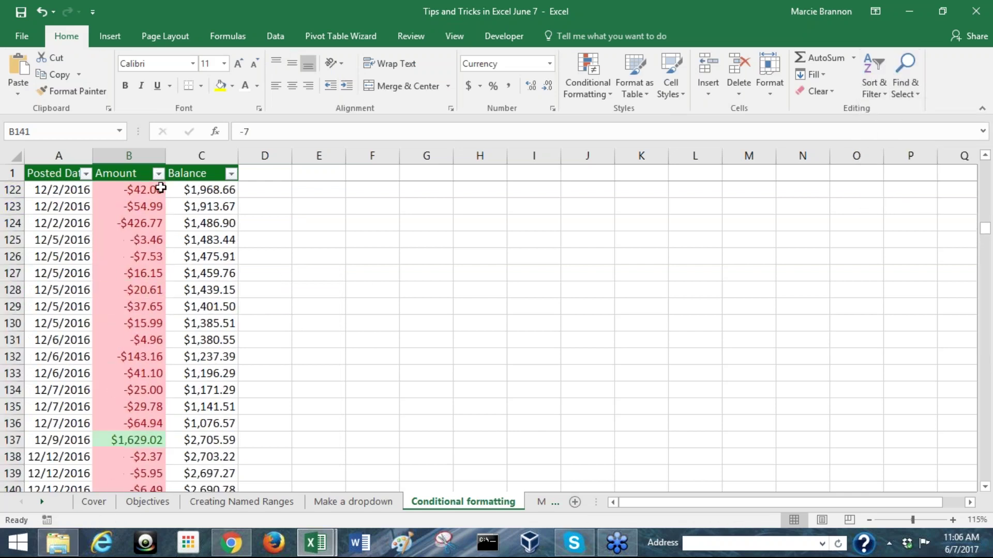
pyautogui.click(158, 173)
pyautogui.moveTo(91, 263)
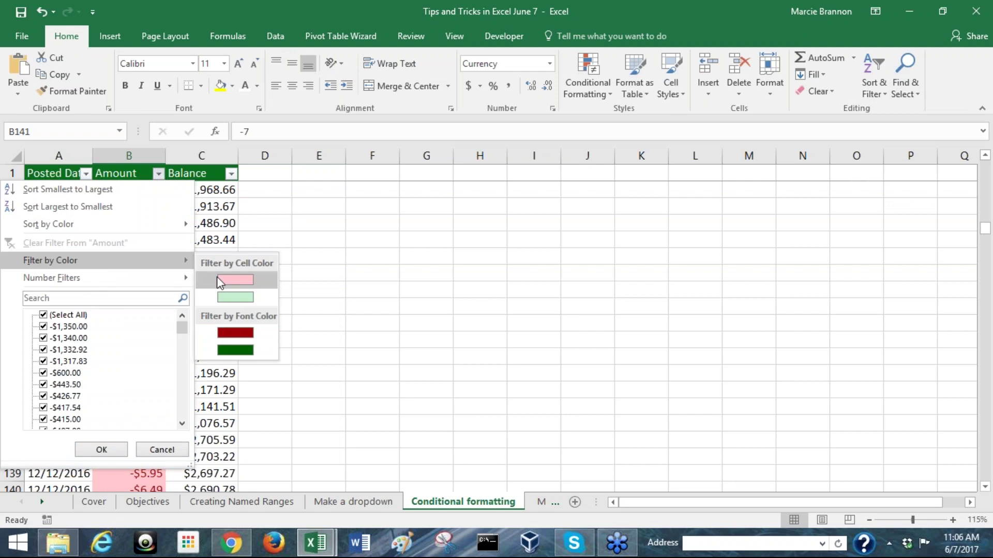
pyautogui.click(236, 351)
pyautogui.scroll(-2, 161, 306)
pyautogui.scroll(-3, 160, 306)
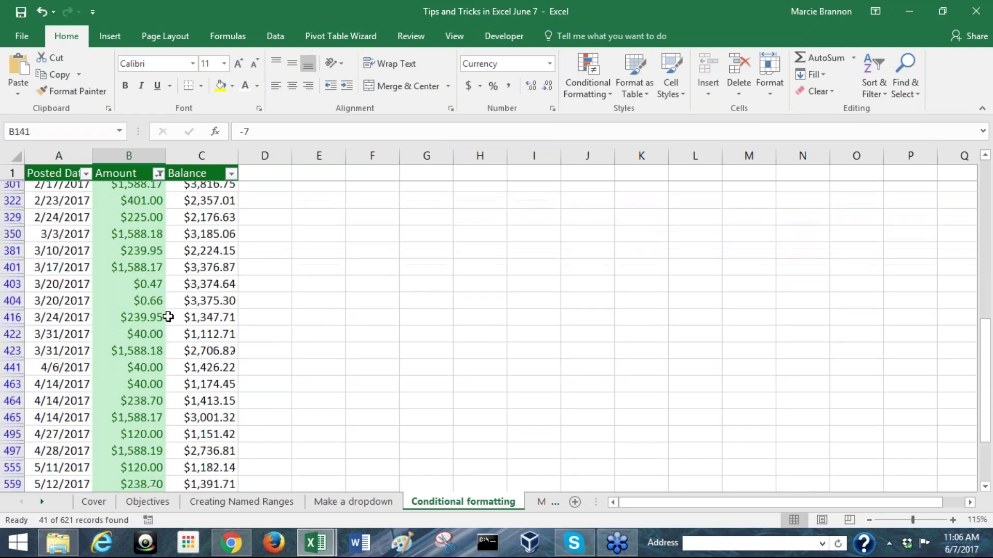
pyautogui.scroll(4, 179, 312)
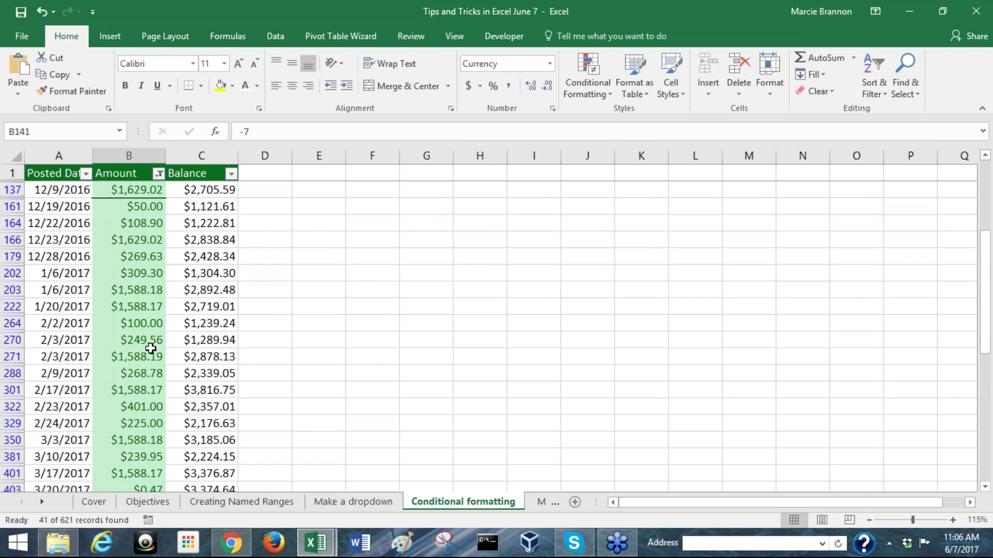
pyautogui.scroll(2, 149, 349)
pyautogui.scroll(1, 149, 348)
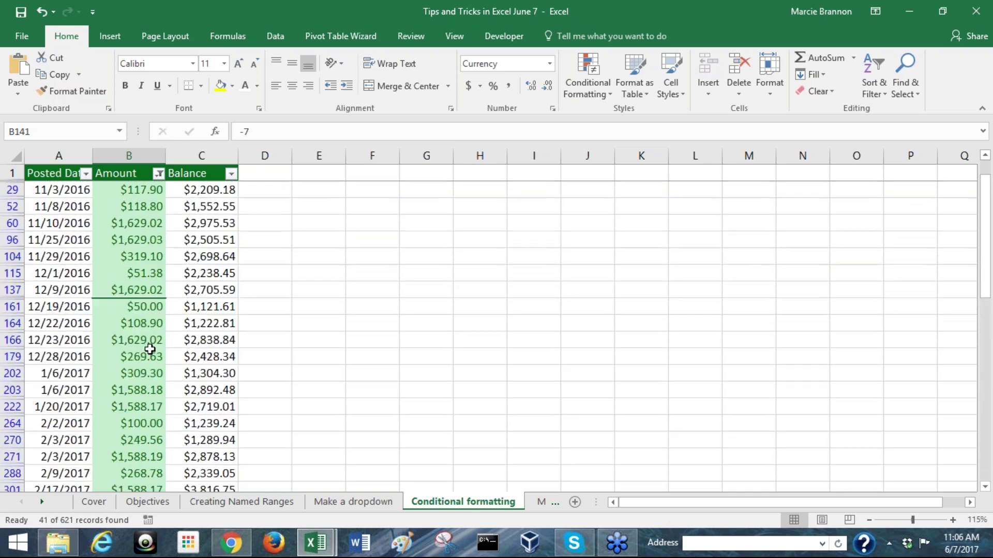
# - Remove the font color filter by selecting all Amount values, and look through the full transaction list
pyautogui.click(159, 175)
pyautogui.moveTo(85, 270)
pyautogui.click(45, 314)
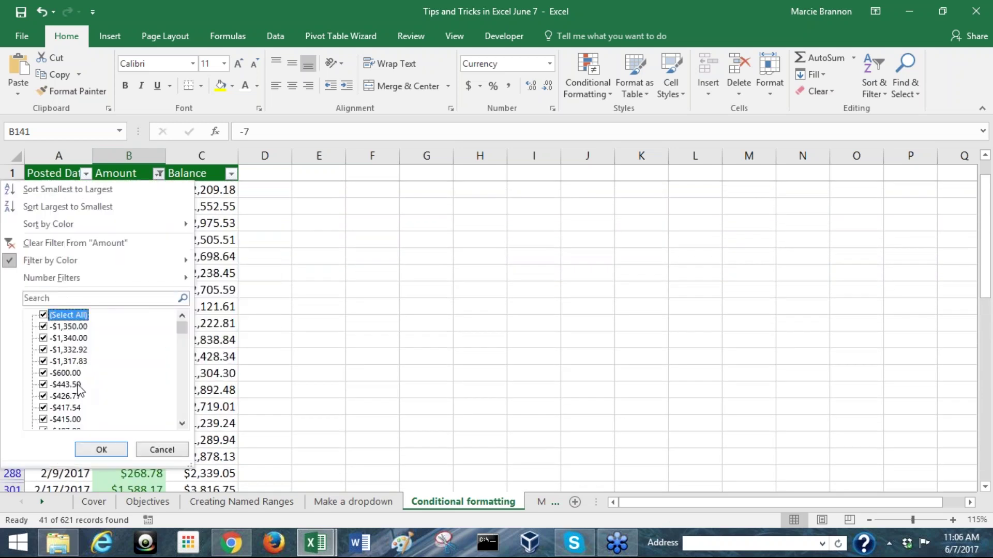
pyautogui.click(101, 449)
pyautogui.scroll(-8, 137, 275)
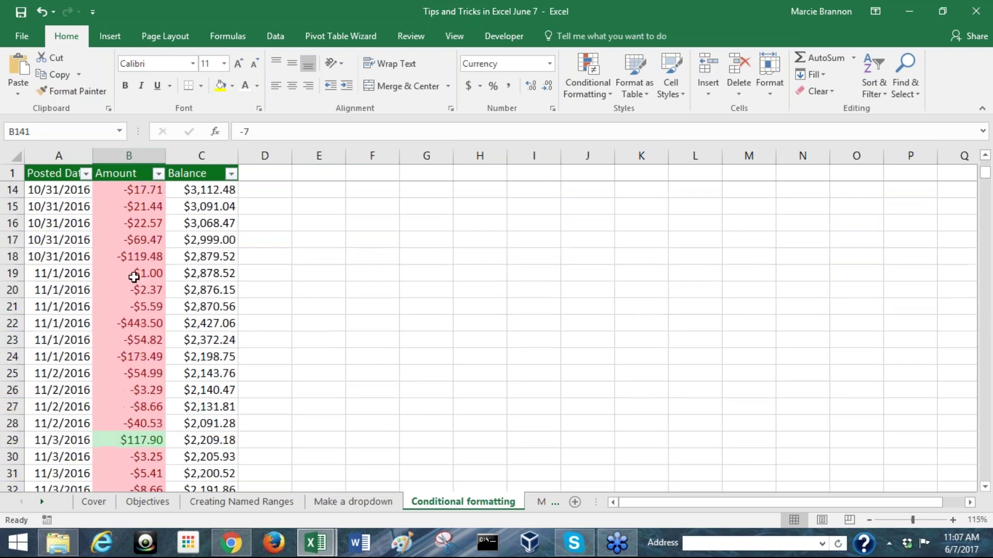
pyautogui.scroll(-9, 135, 289)
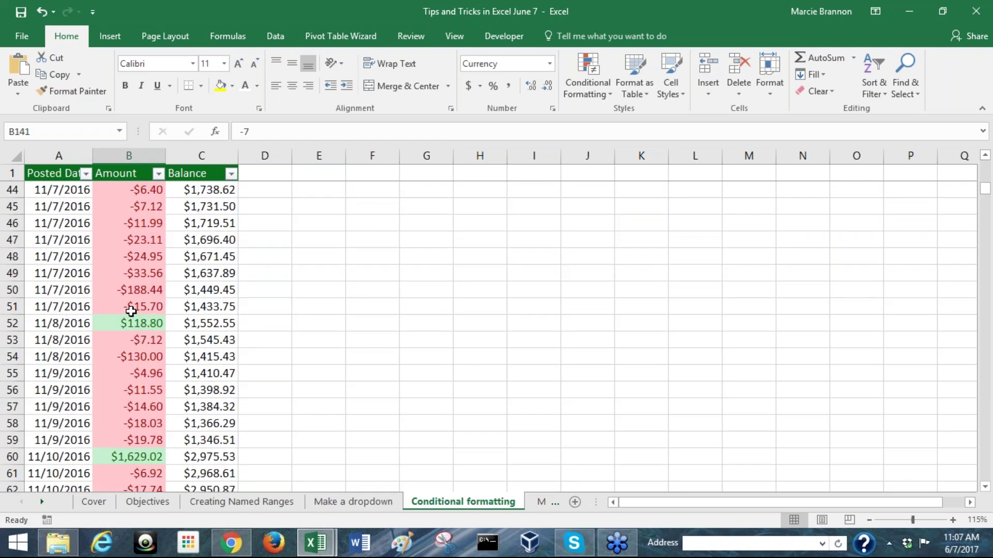
pyautogui.scroll(-12, 134, 312)
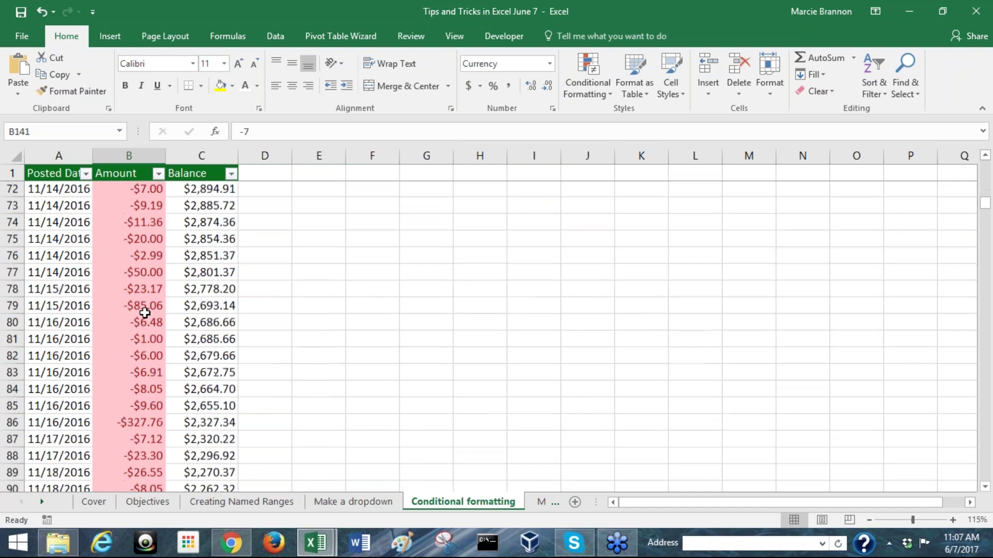
pyautogui.scroll(20, 147, 312)
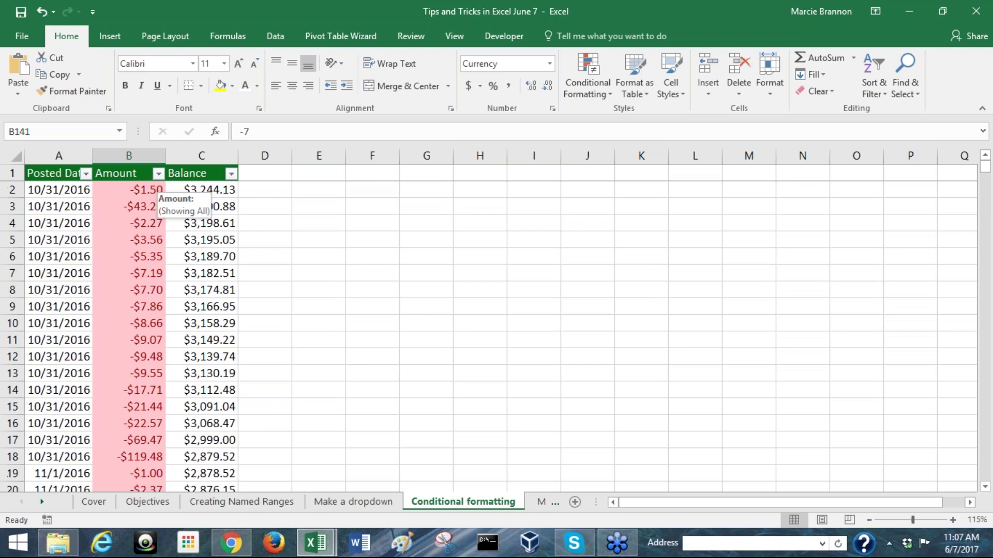
# - Apply purple Solid Fill data bars to all values in the Balance column from C2 to C622
pyautogui.click(228, 190)
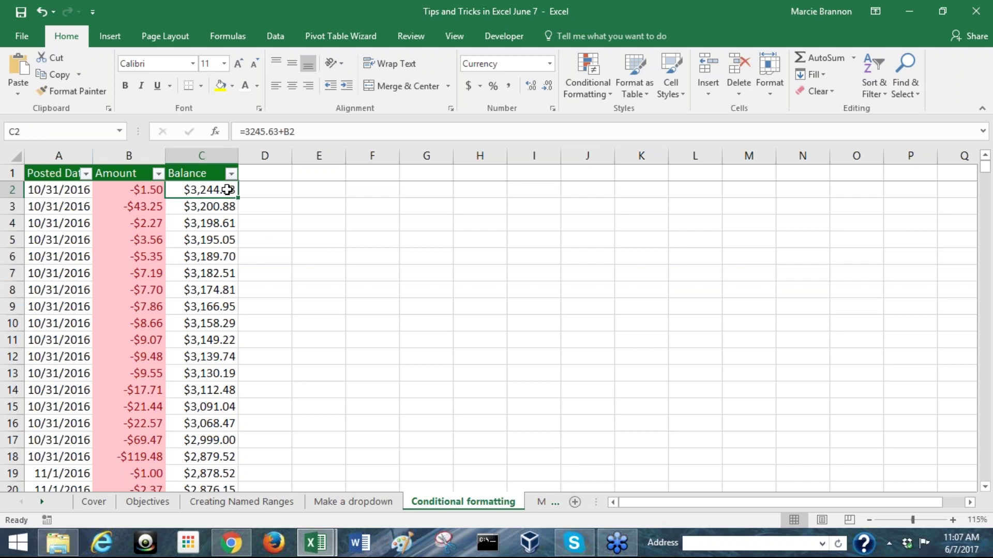
pyautogui.hotkey('ctrl', 'shift', 'Down')
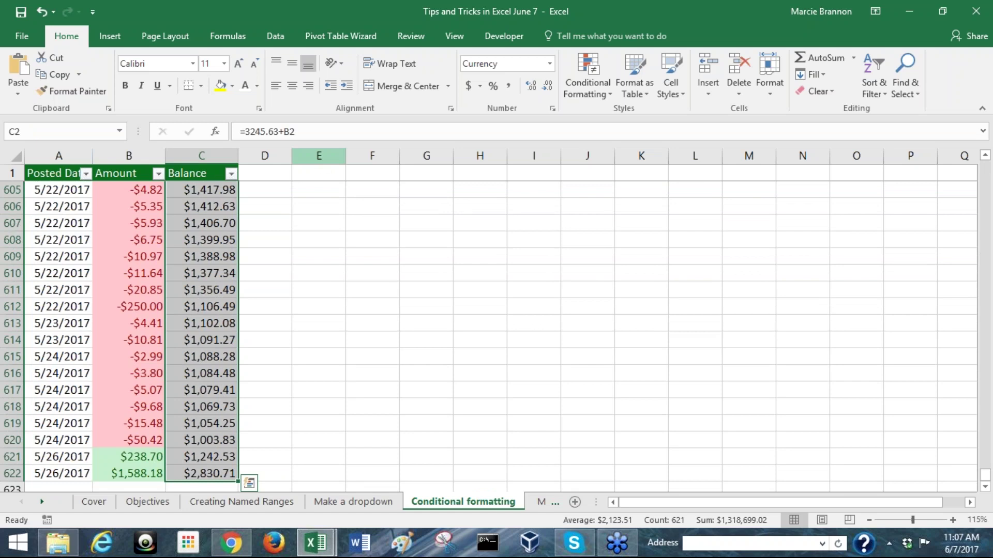
pyautogui.click(609, 92)
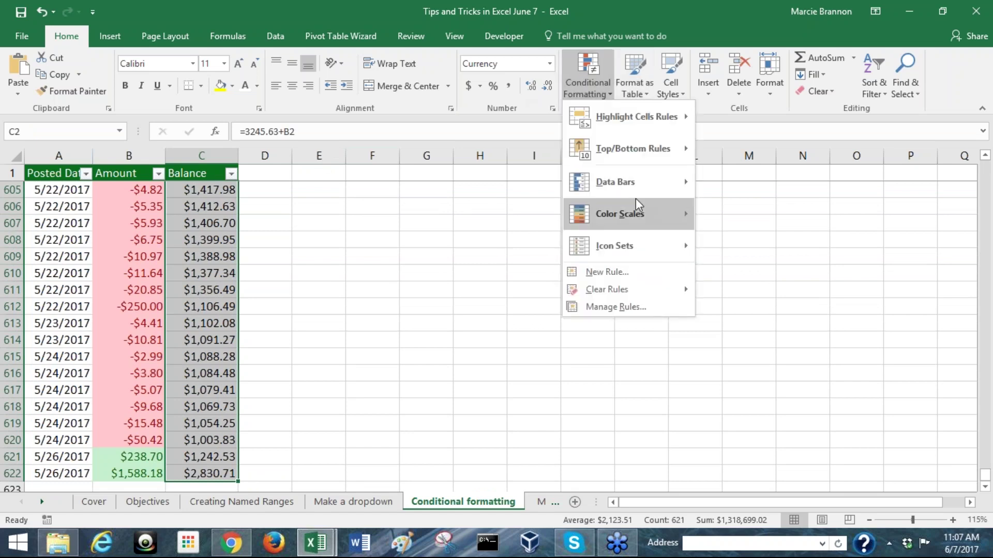
pyautogui.moveTo(630, 179)
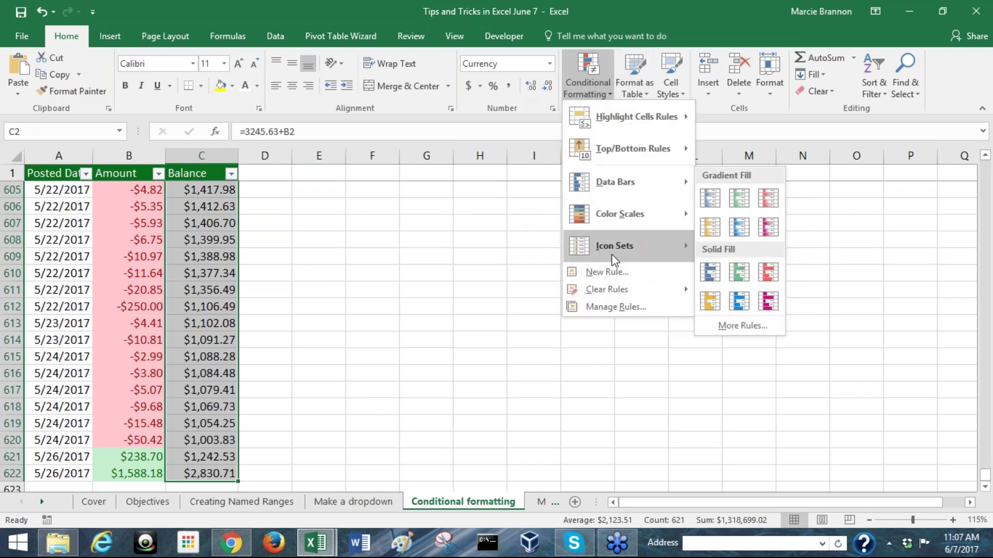
pyautogui.moveTo(622, 221)
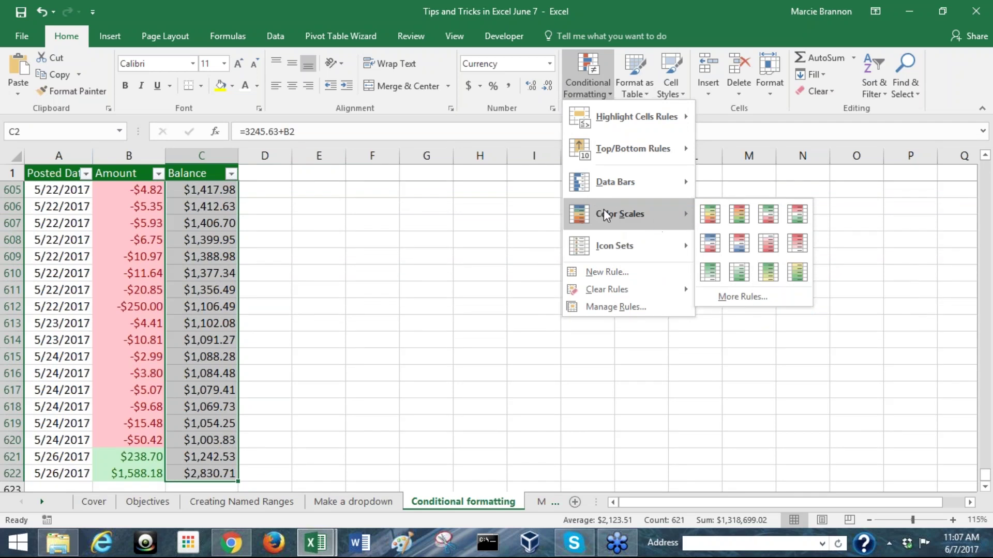
pyautogui.moveTo(600, 184)
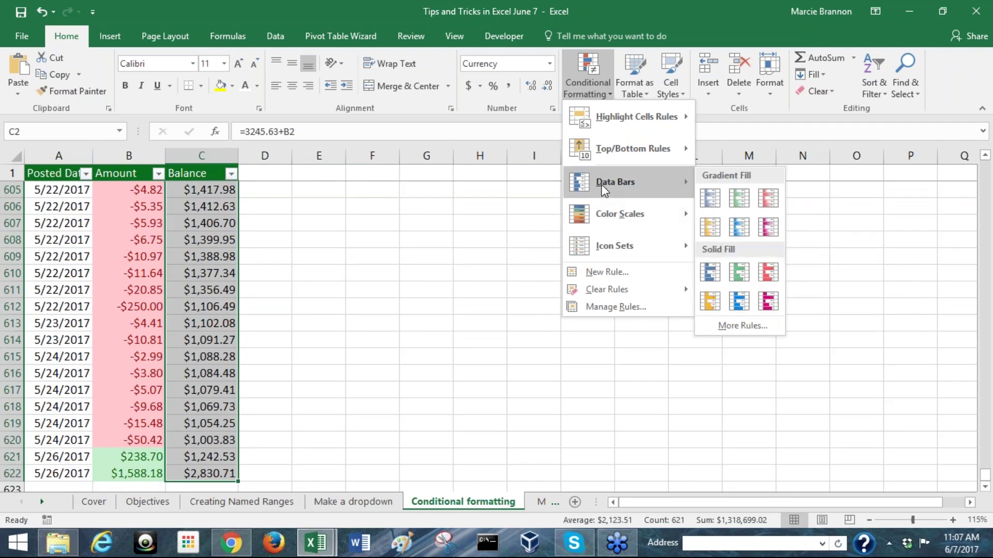
pyautogui.click(746, 201)
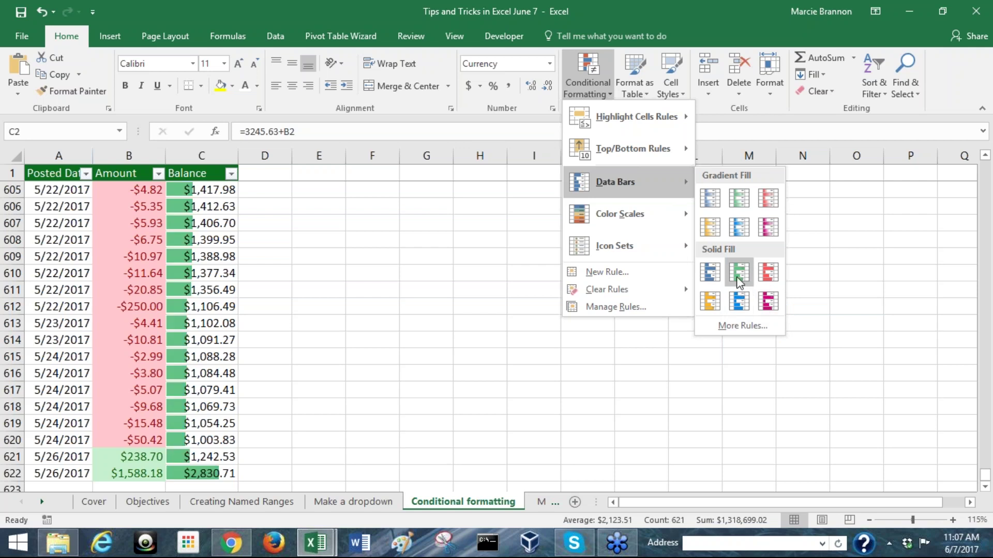
pyautogui.click(768, 302)
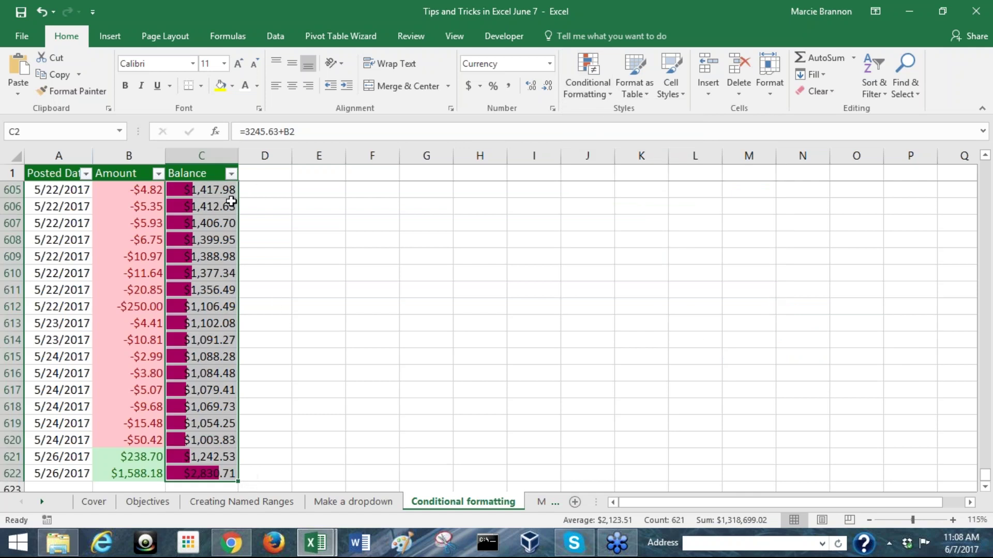
# - Examine the data bars in the Balance column from C2 downward and compare their lengths with the balances
pyautogui.click(231, 254)
pyautogui.hotkey('ctrl', 'Up')
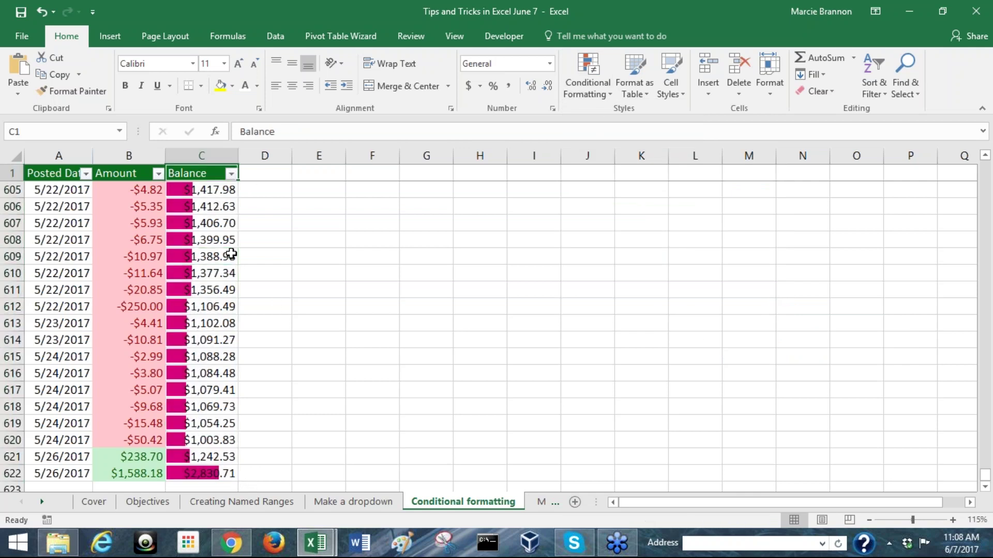
pyautogui.press('Down')
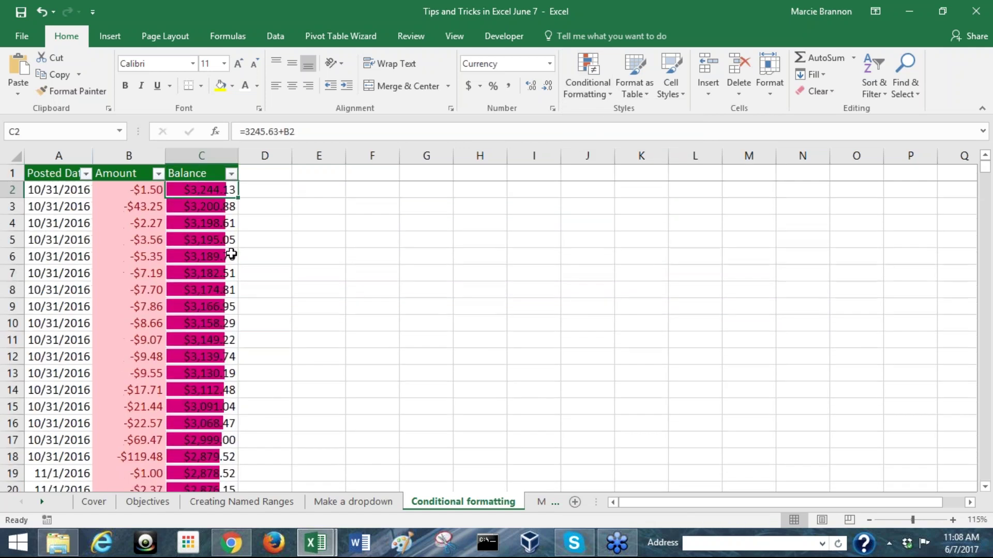
pyautogui.press('Down')
pyautogui.press('Down')
pyautogui.press('Down')
pyautogui.press('Down')
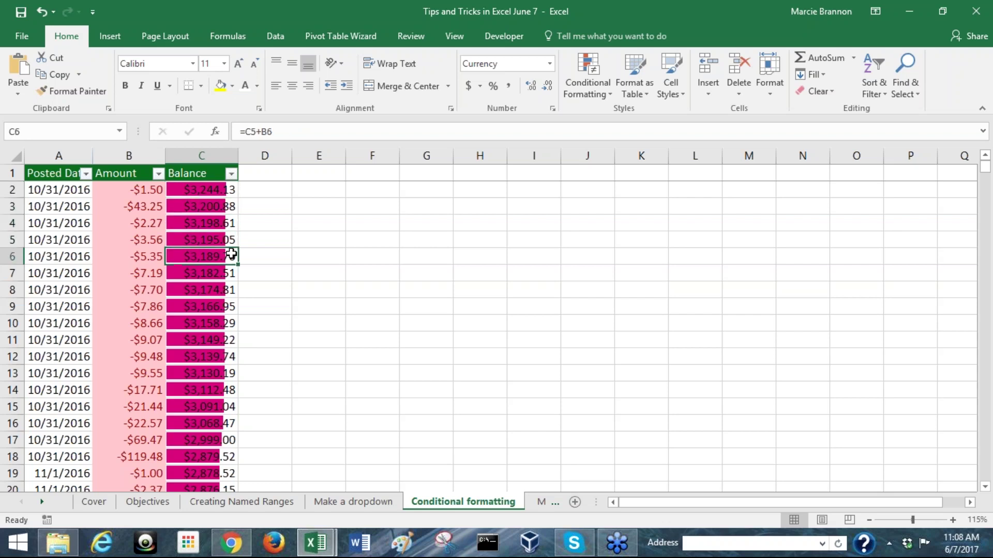
pyautogui.scroll(-1, 221, 276)
pyautogui.scroll(1, 220, 276)
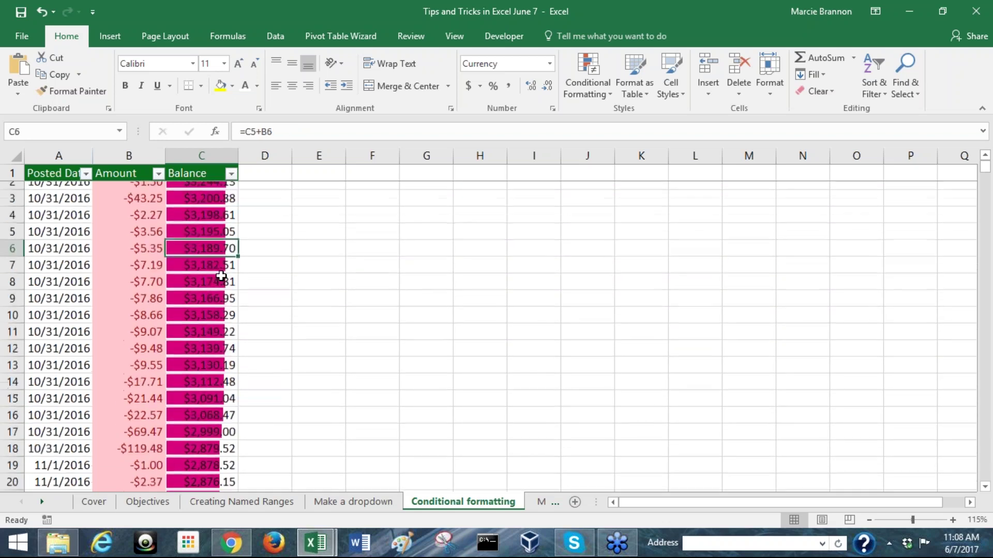
pyautogui.click(216, 273)
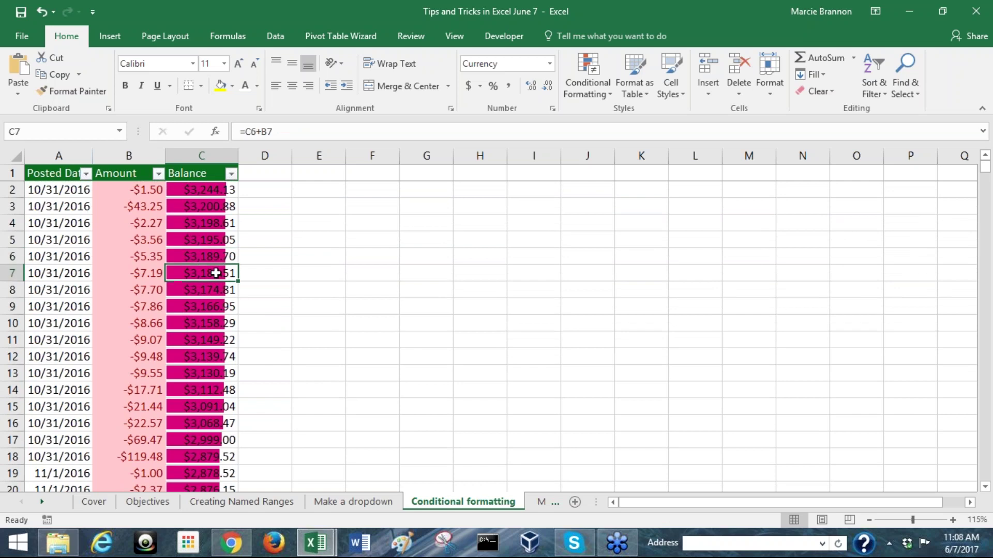
pyautogui.click(211, 305)
pyautogui.scroll(-2, 211, 303)
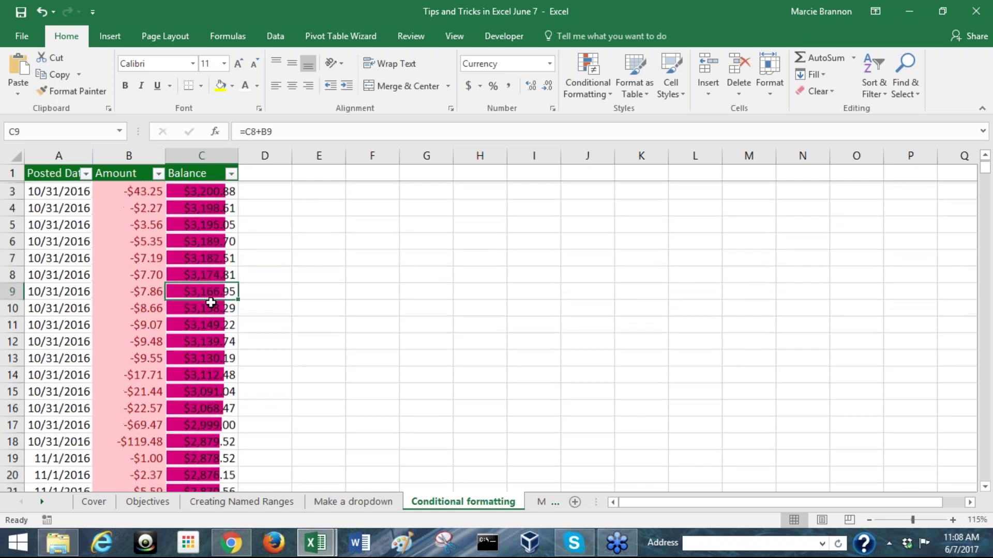
# - Look through the Balance column down to about row 47 and compare how the data bars shrink as the balances fall
pyautogui.scroll(-3, 212, 304)
pyautogui.click(190, 333)
pyautogui.scroll(-1, 190, 334)
pyautogui.click(192, 335)
pyautogui.scroll(-1, 193, 324)
pyautogui.scroll(-1, 195, 323)
pyautogui.scroll(1, 194, 324)
pyautogui.scroll(2, 192, 324)
pyautogui.scroll(4, 218, 261)
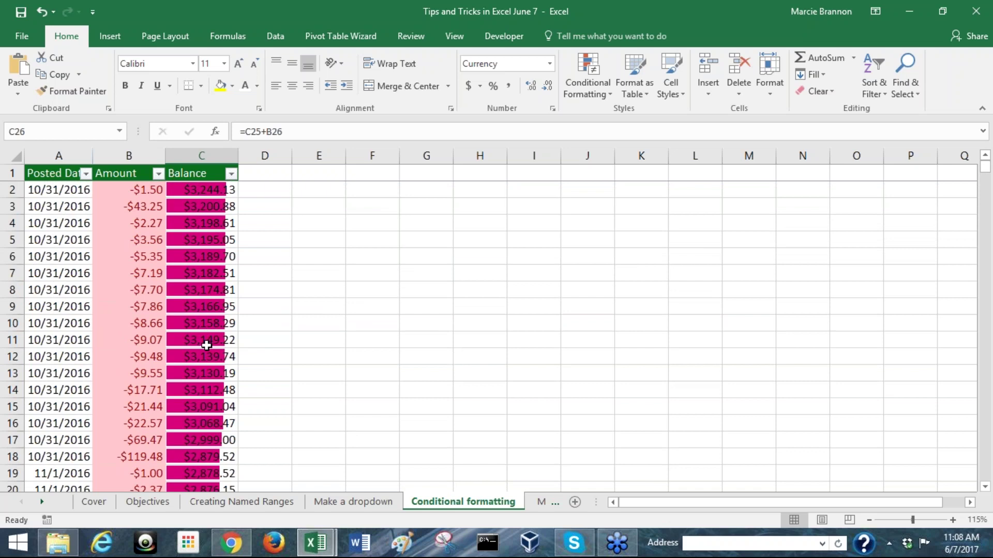
pyautogui.scroll(-1, 208, 342)
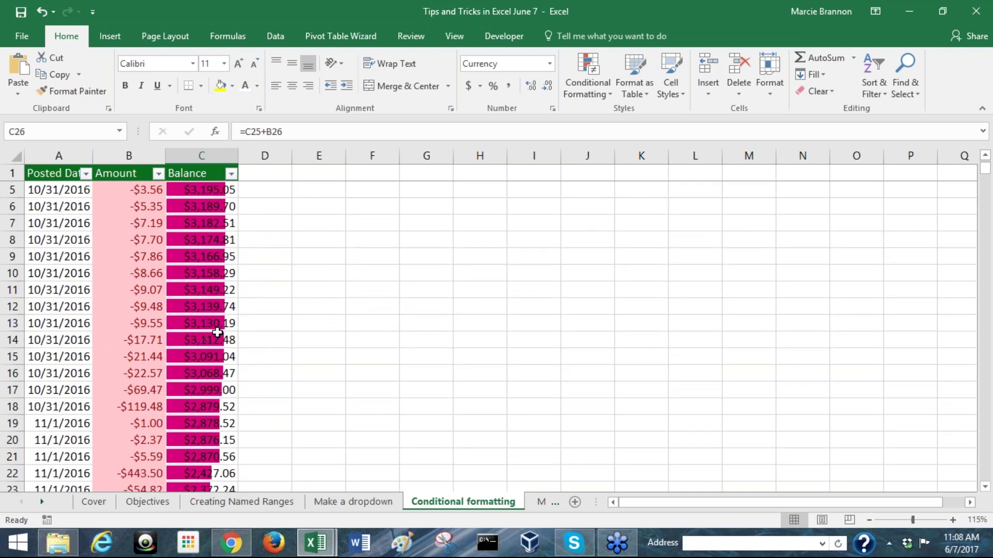
pyautogui.scroll(1, 229, 320)
pyautogui.scroll(-3, 215, 326)
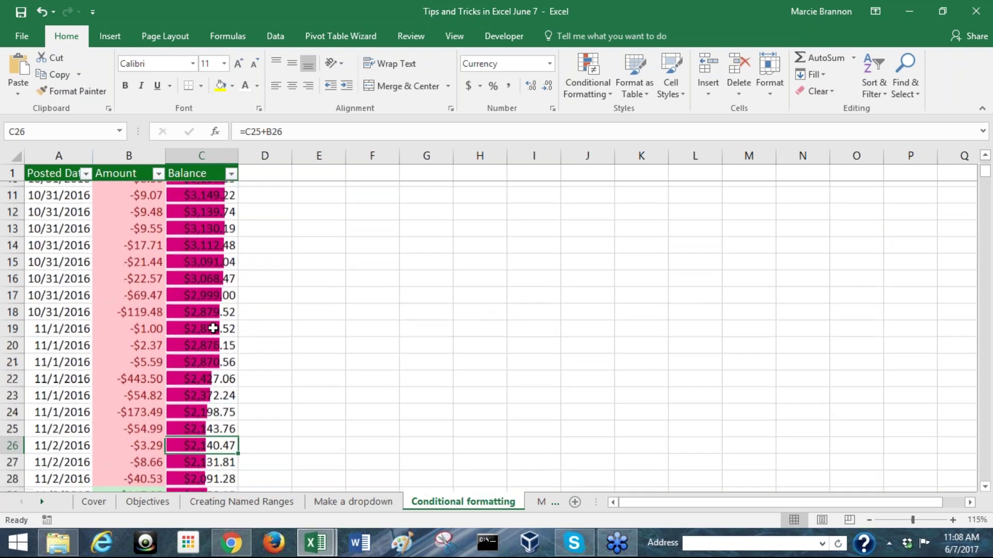
pyautogui.scroll(-1, 207, 331)
pyautogui.scroll(-2, 194, 345)
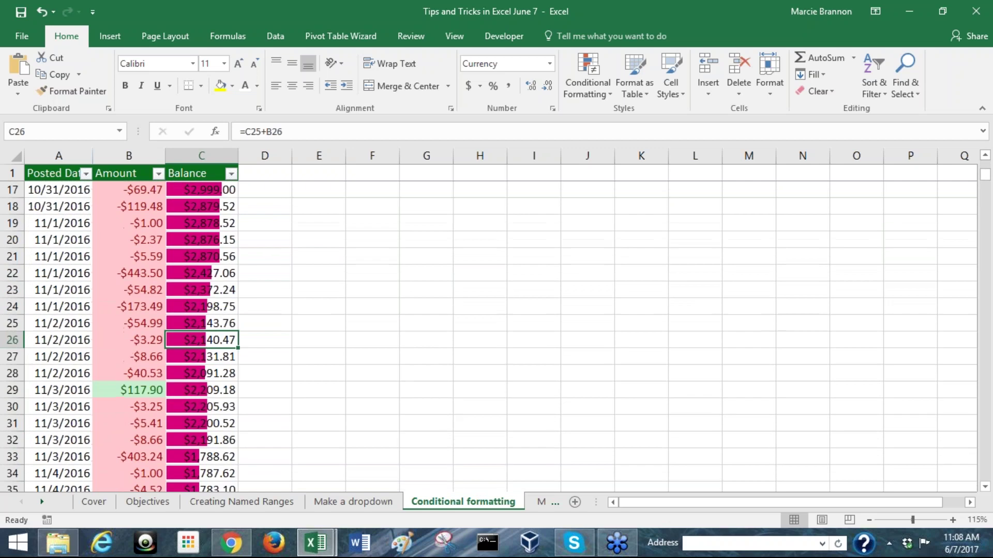
pyautogui.scroll(1, 207, 311)
pyautogui.scroll(1, 202, 308)
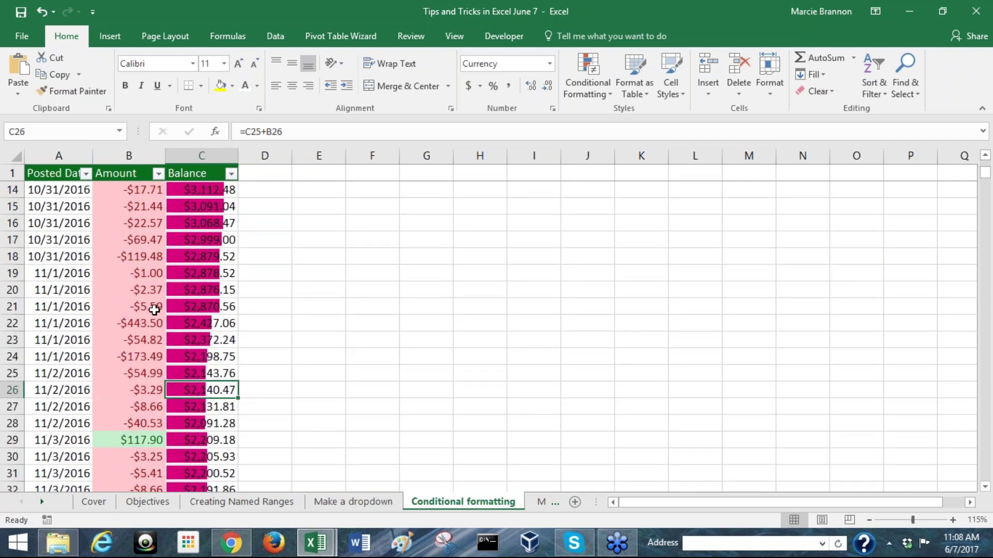
pyautogui.scroll(-3, 206, 331)
pyautogui.scroll(-13, 205, 344)
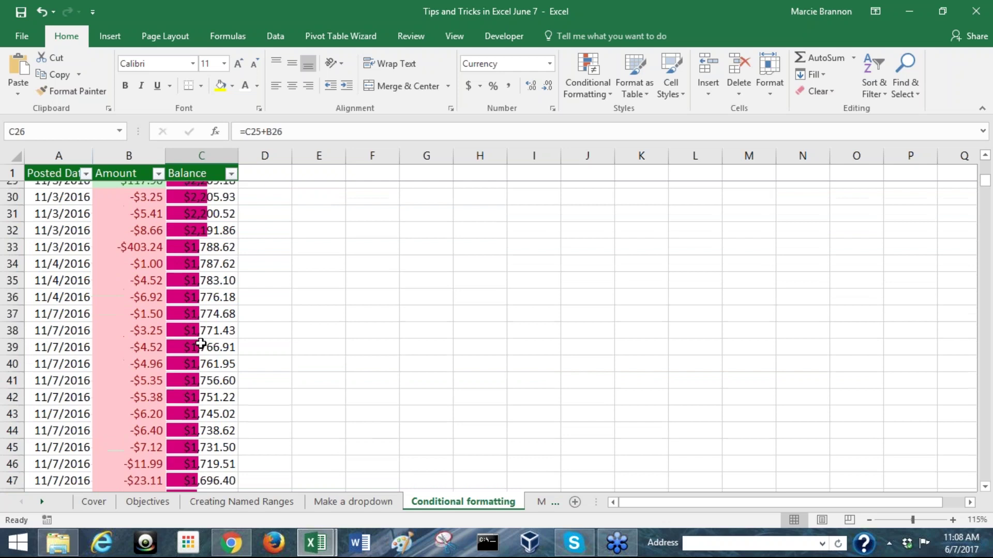
pyautogui.scroll(-1, 200, 337)
# - Delete the data bar conditional formatting rule from the balances in C2 to C622
pyautogui.scroll(20, 200, 310)
pyautogui.scroll(1, 195, 308)
pyautogui.click(191, 189)
pyautogui.hotkey('ctrl', 'shift', 'Down')
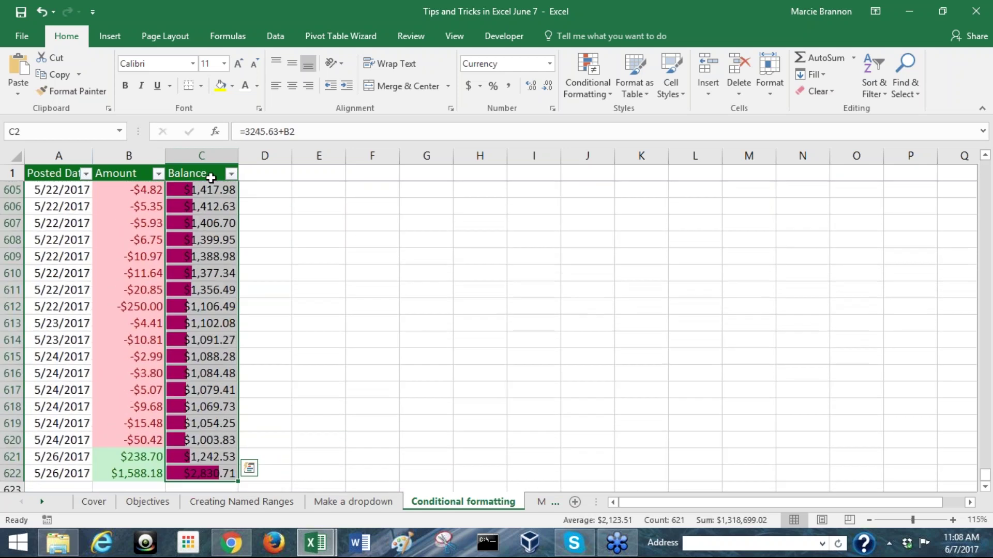
pyautogui.click(600, 95)
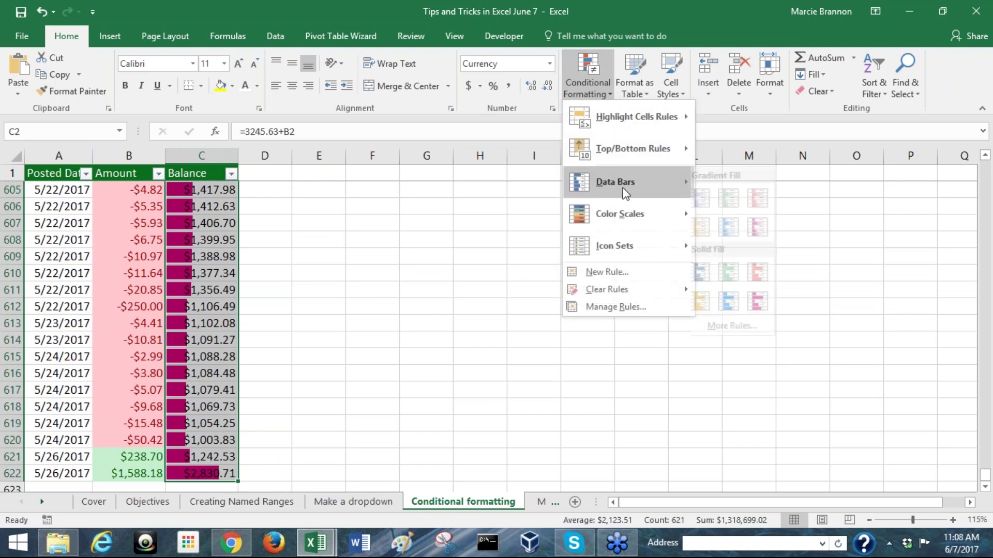
pyautogui.moveTo(641, 225)
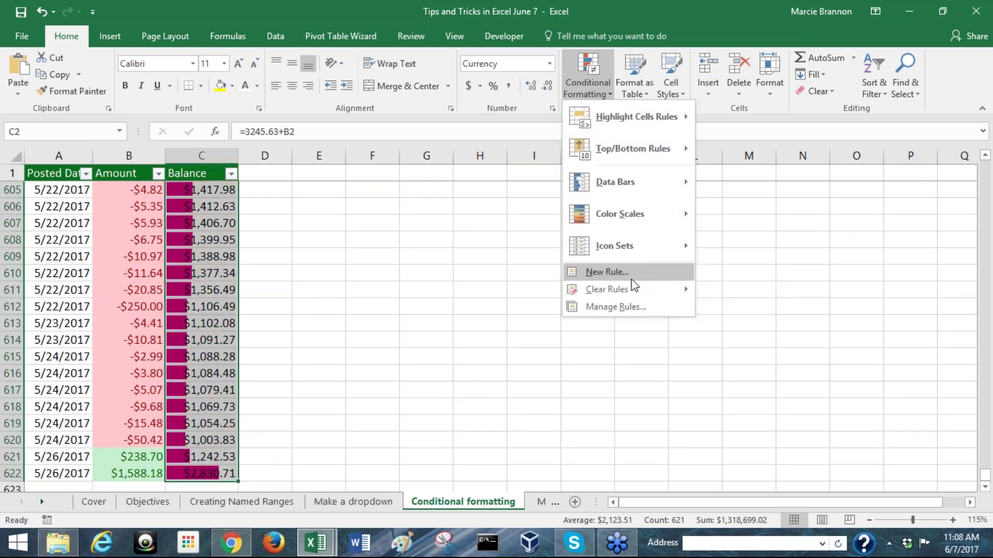
pyautogui.click(632, 307)
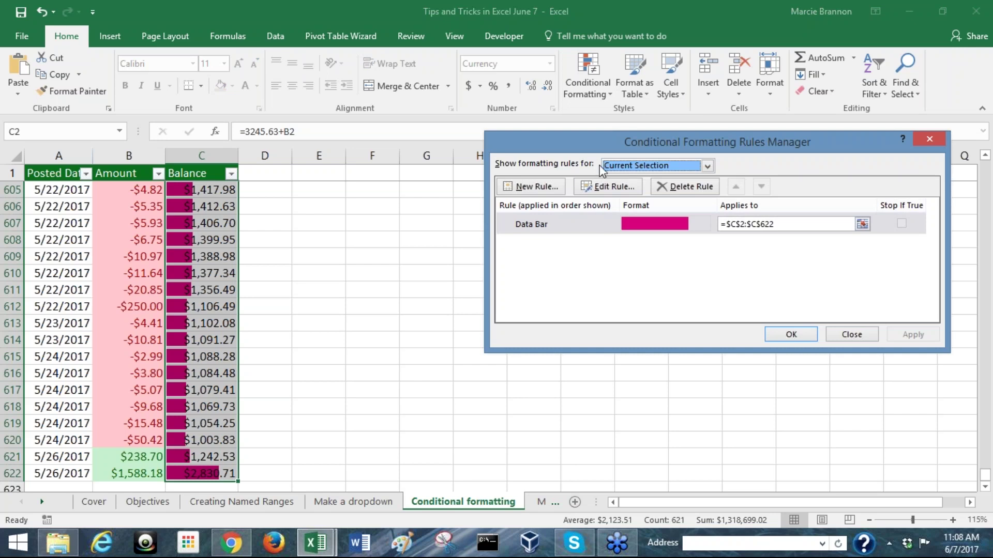
pyautogui.click(936, 141)
pyautogui.click(607, 97)
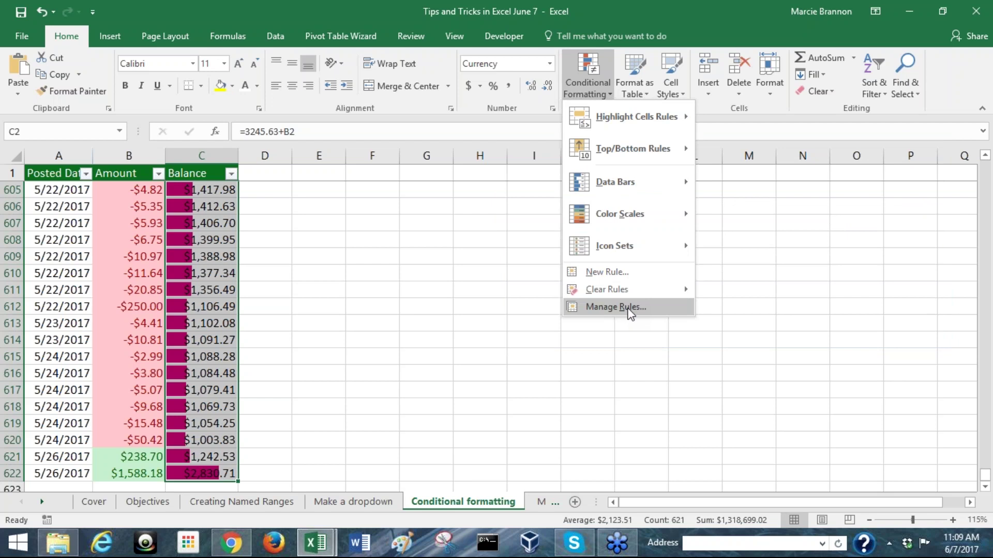
pyautogui.click(631, 308)
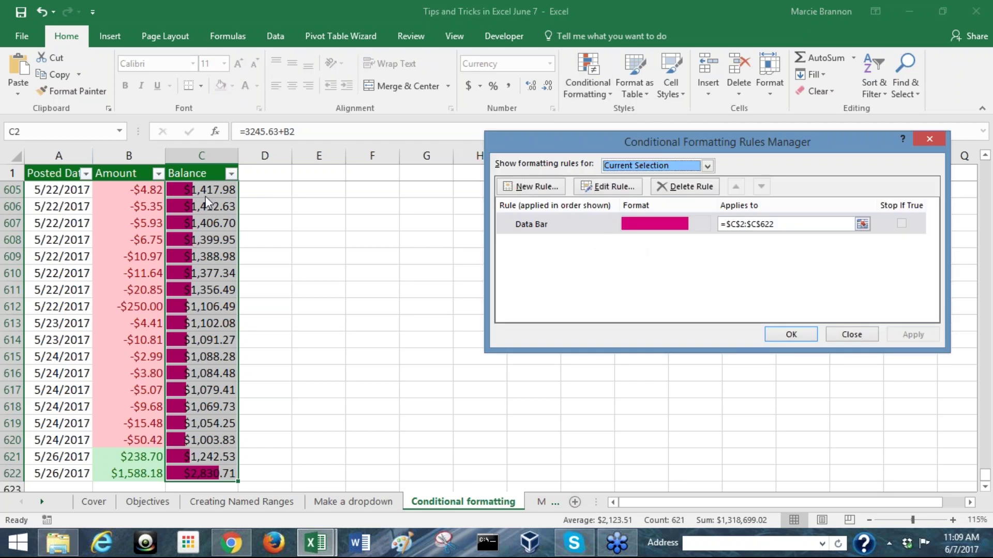
pyautogui.click(693, 190)
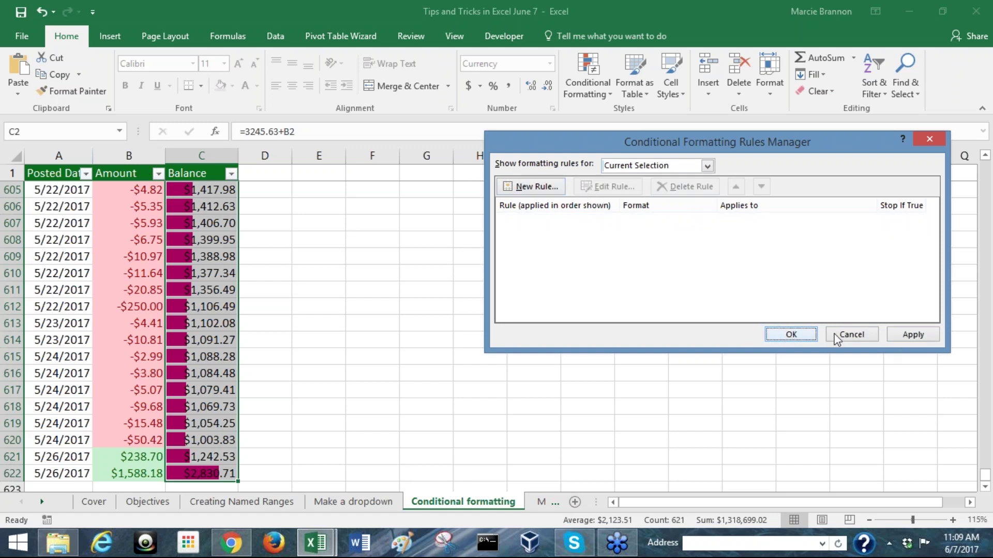
pyautogui.click(918, 336)
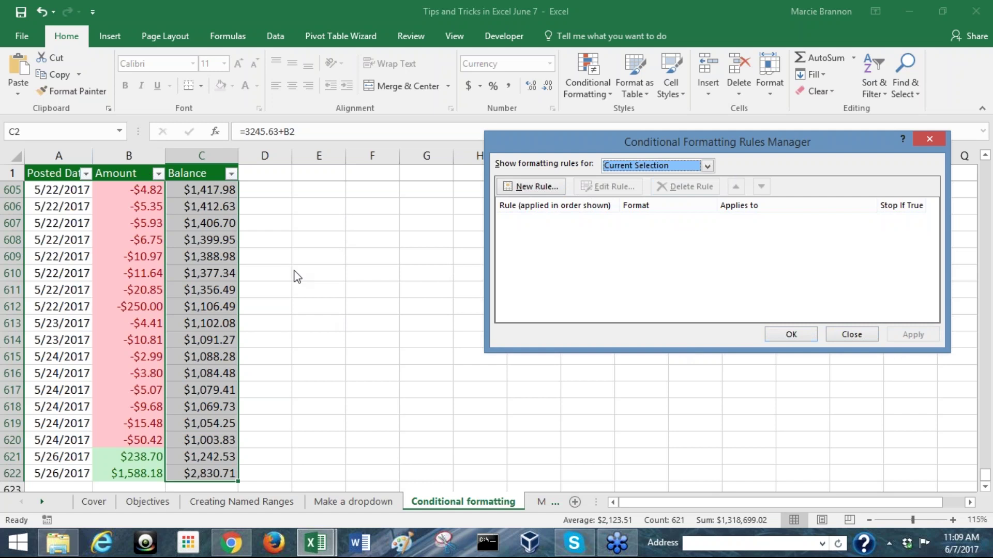
pyautogui.click(791, 334)
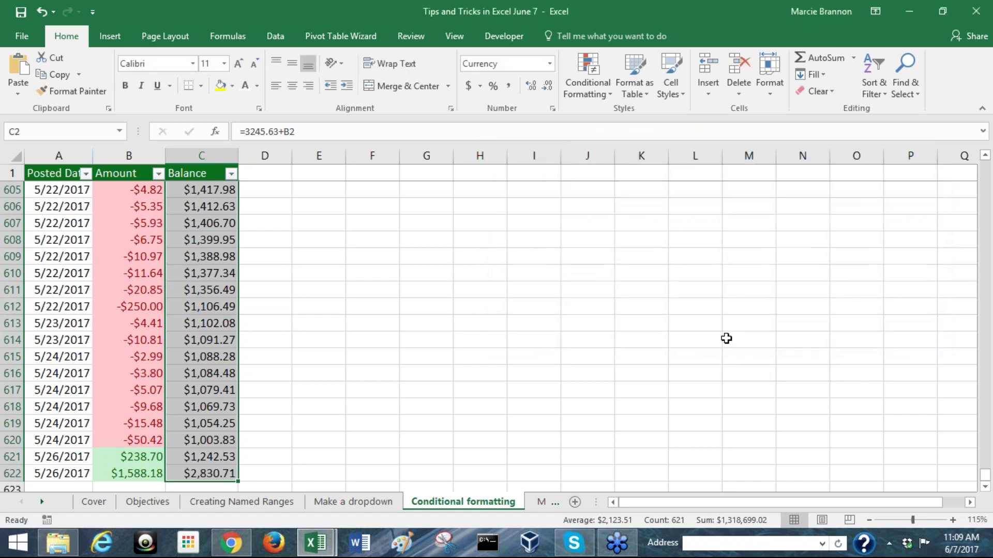
# - Apply the Green - White - Red color scale to the balances in C2 to C622
pyautogui.click(572, 88)
pyautogui.moveTo(612, 209)
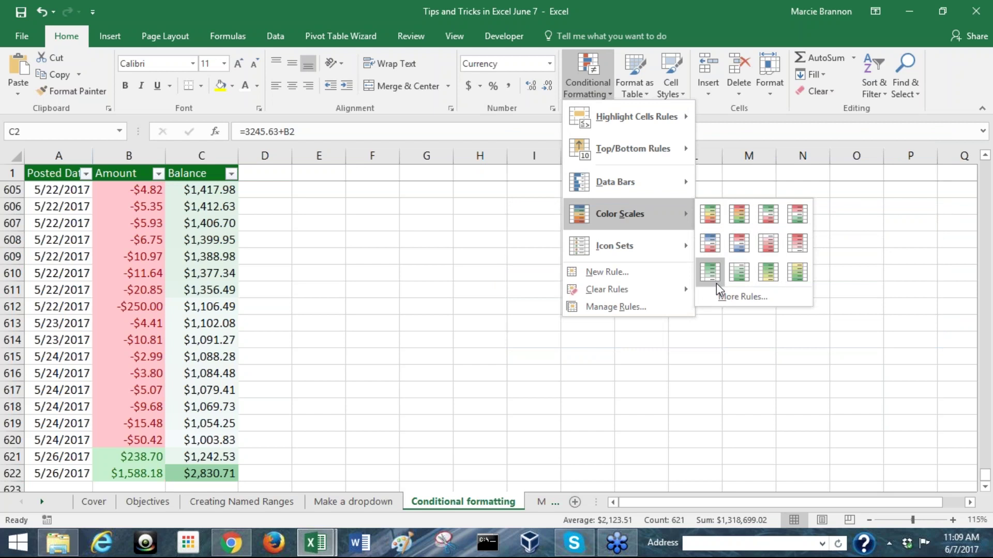
pyautogui.click(767, 214)
# - Examine the color scale shading of the Balance column from C2 down past row 100, comparing high, middle and low balances
pyautogui.scroll(19, 244, 271)
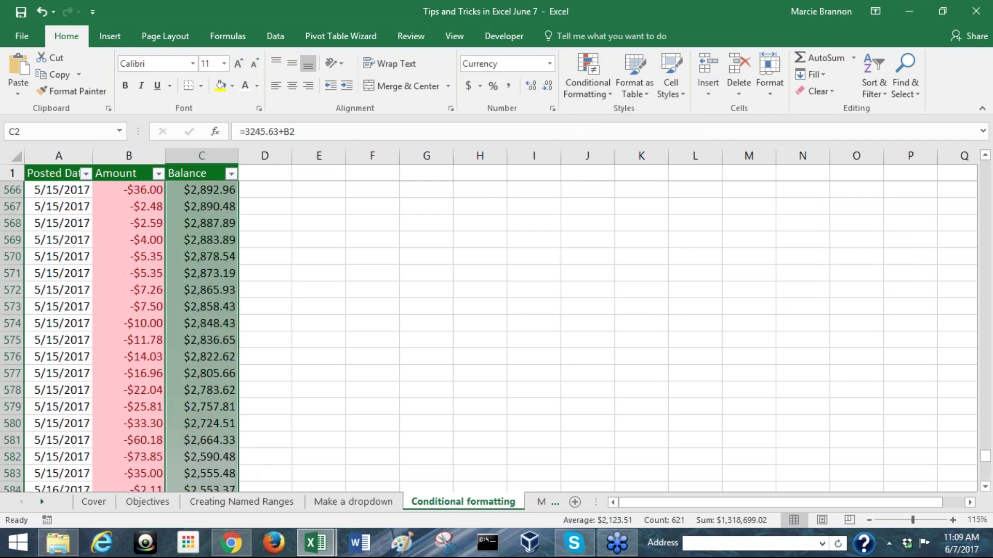
pyautogui.scroll(7, 985, 383)
pyautogui.moveTo(985, 441); pyautogui.dragTo(960, 156)
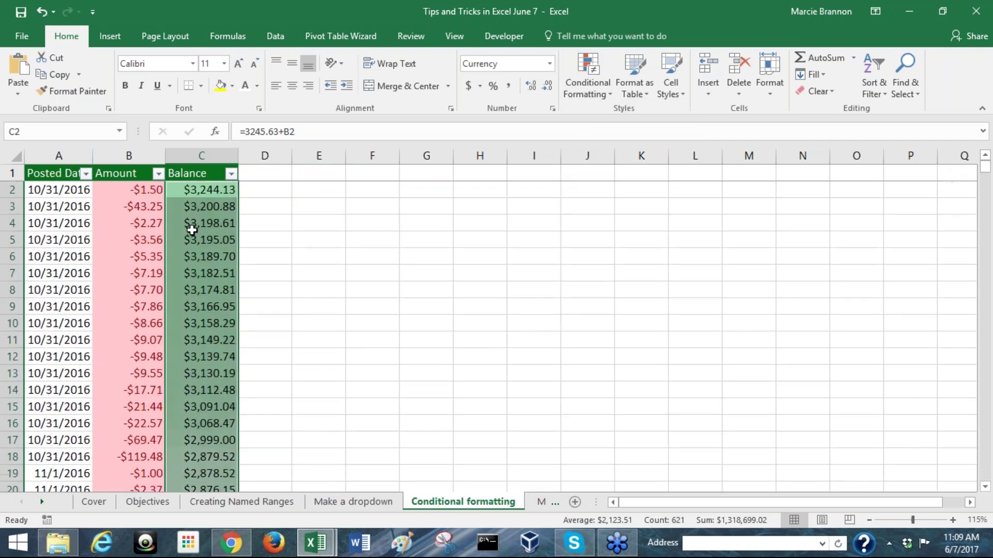
pyautogui.click(190, 191)
pyautogui.scroll(-1, 216, 295)
pyautogui.scroll(1, 217, 288)
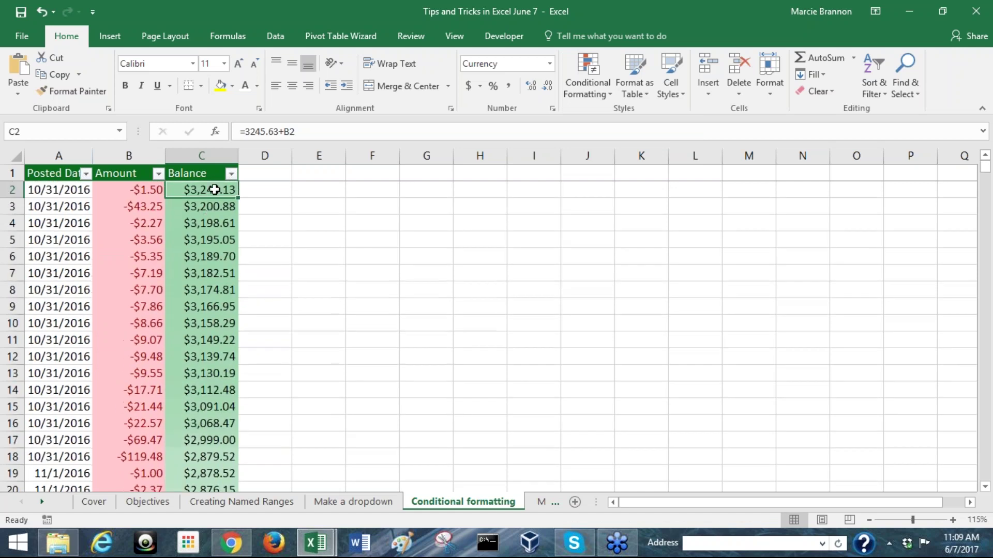
pyautogui.scroll(-1, 206, 230)
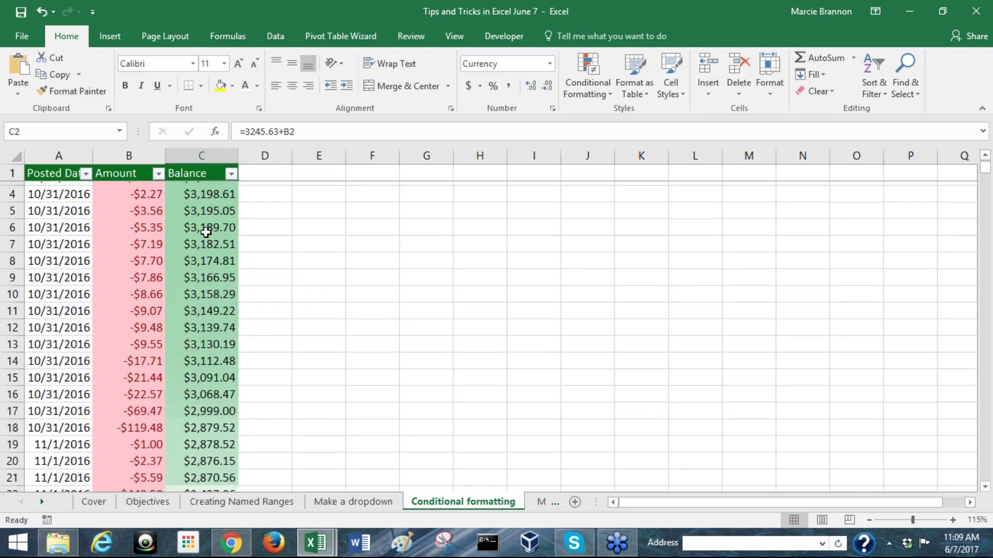
pyautogui.scroll(-7, 206, 233)
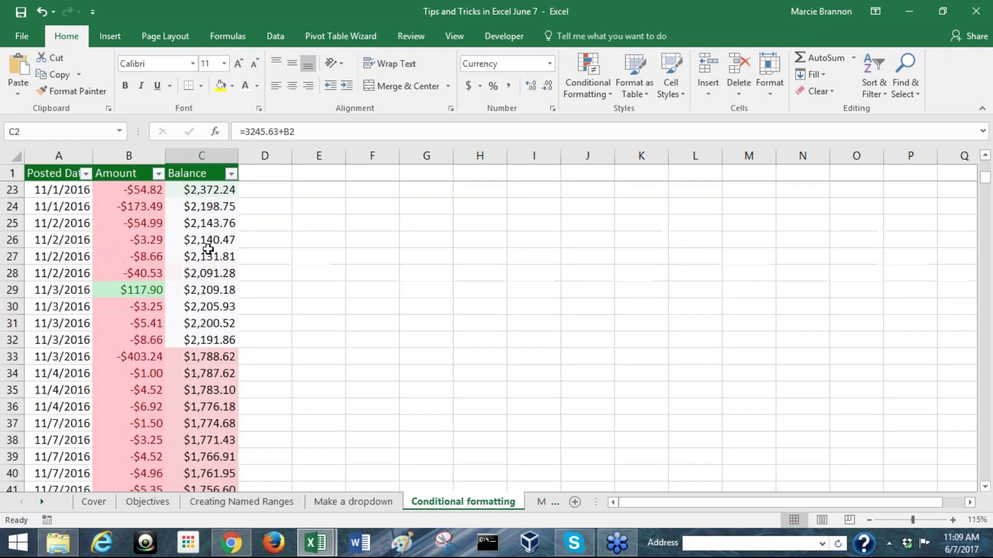
pyautogui.scroll(-1, 207, 252)
pyautogui.scroll(4, 206, 253)
pyautogui.scroll(-1, 212, 255)
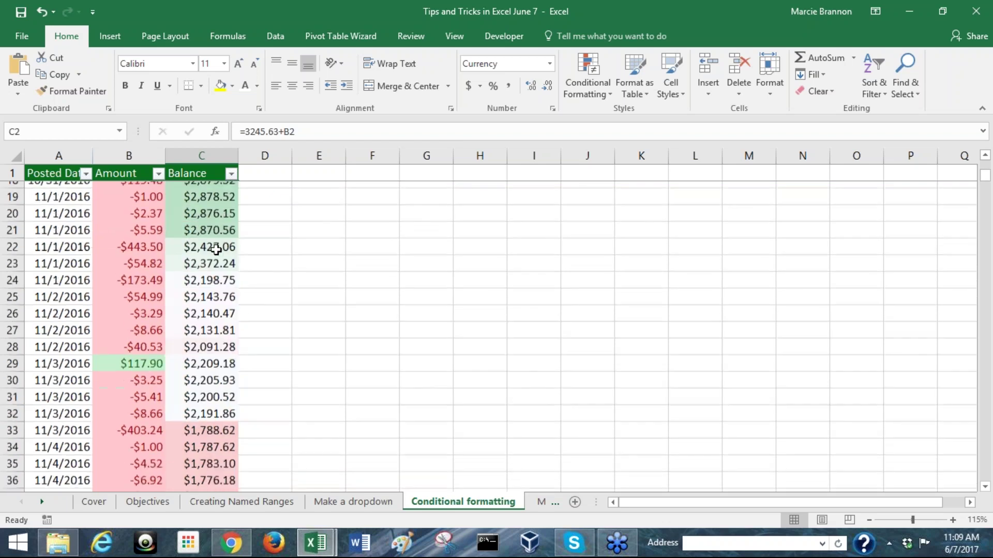
pyautogui.scroll(-10, 215, 256)
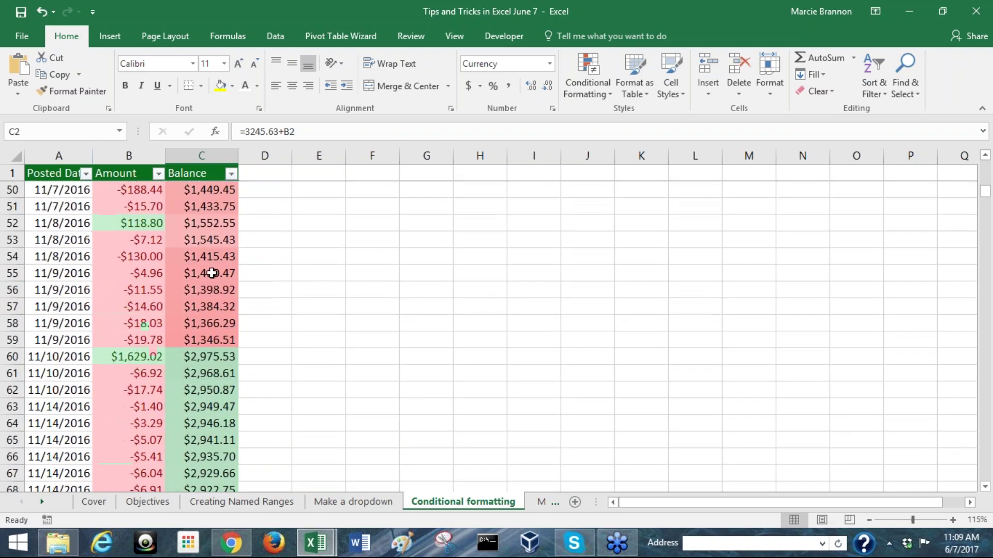
pyautogui.scroll(-4, 209, 278)
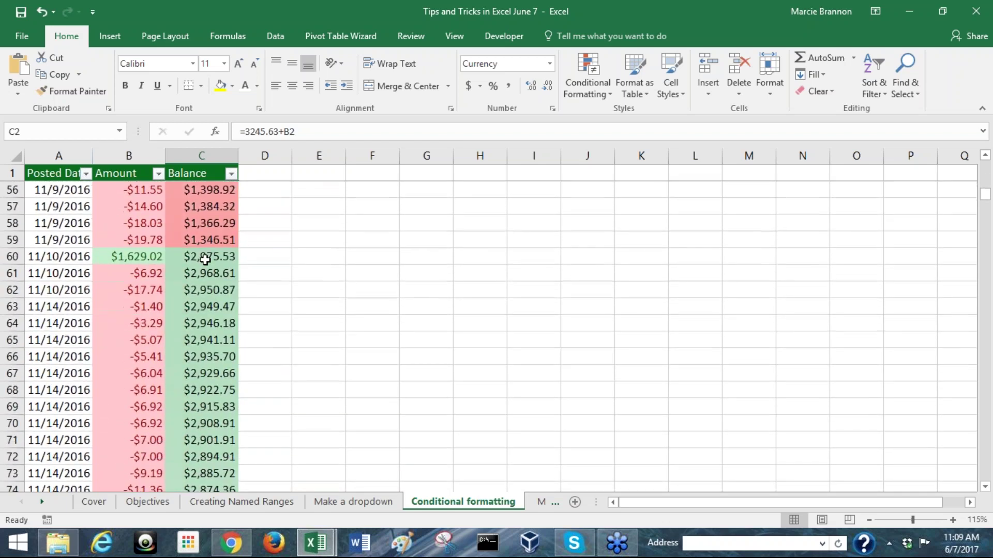
pyautogui.scroll(-8, 206, 263)
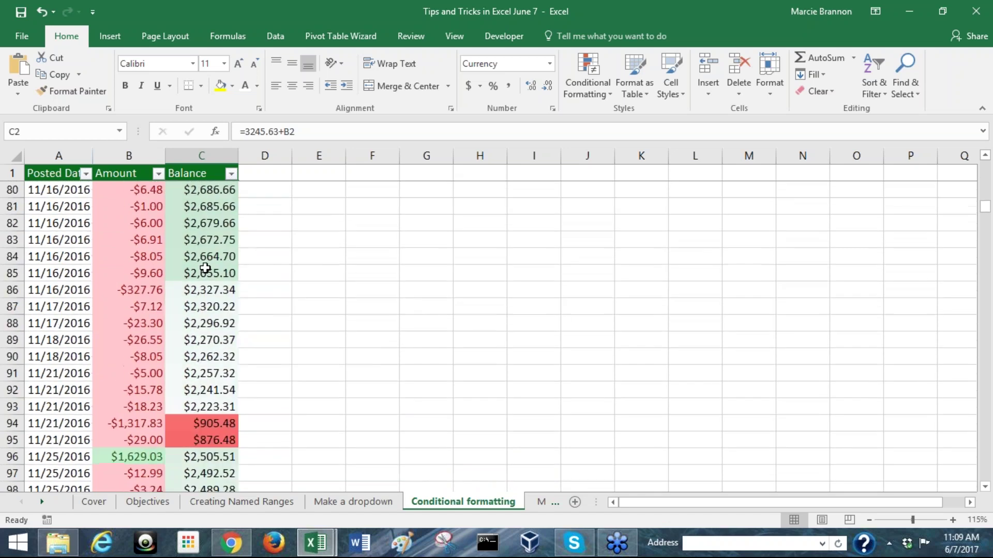
pyautogui.scroll(-5, 205, 264)
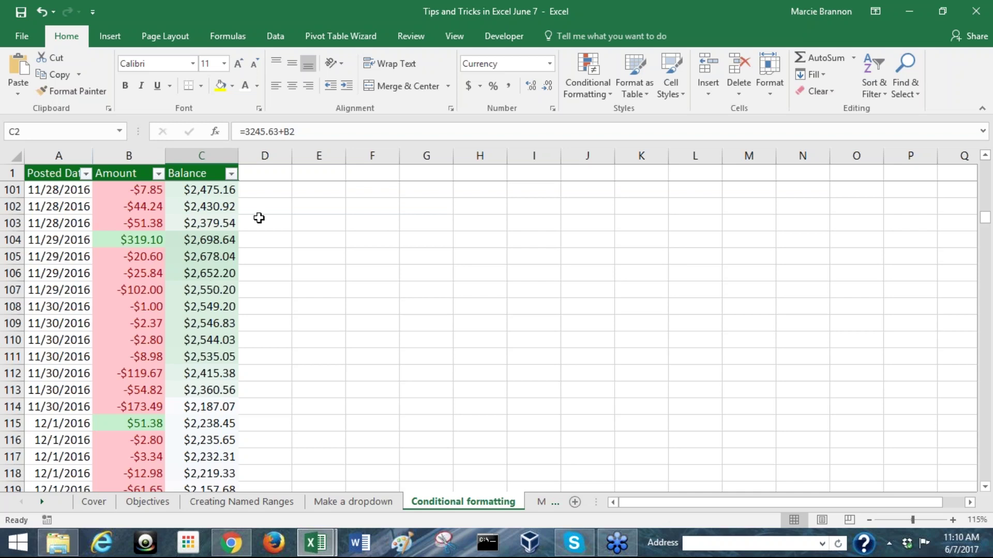
pyautogui.click(233, 188)
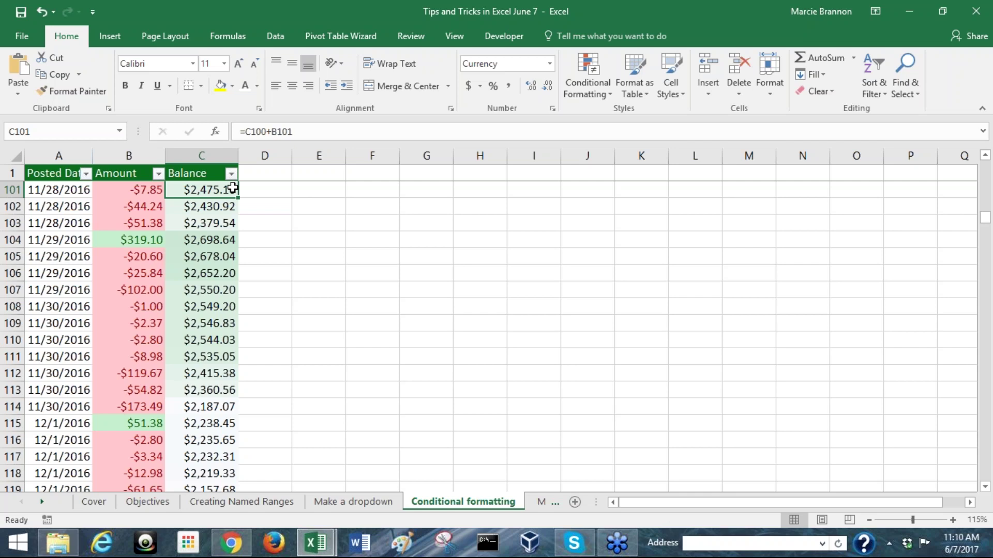
pyautogui.click(137, 188)
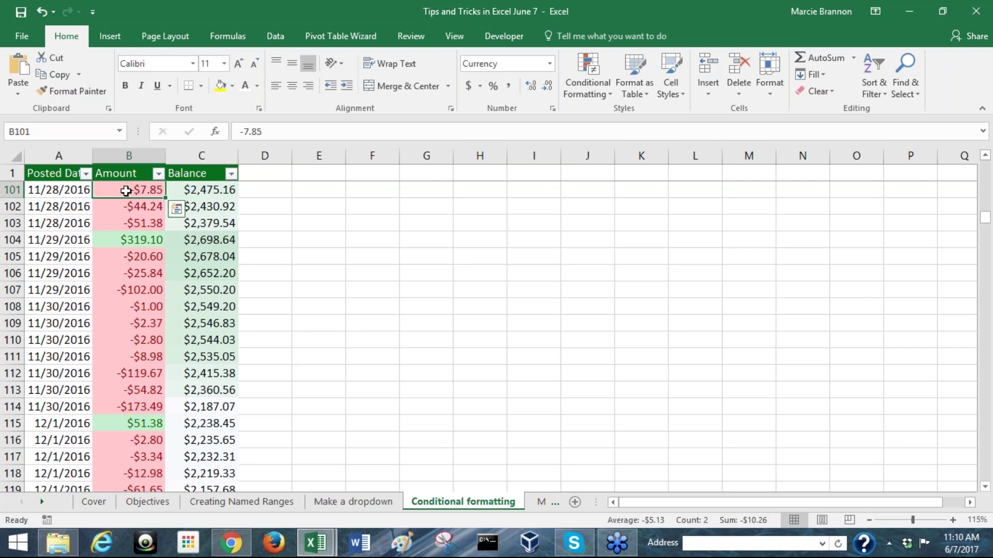
# - Add the header "Flag" in cell D1, beside the Balance column
pyautogui.scroll(13, 144, 243)
pyautogui.scroll(20, 148, 250)
pyautogui.click(113, 189)
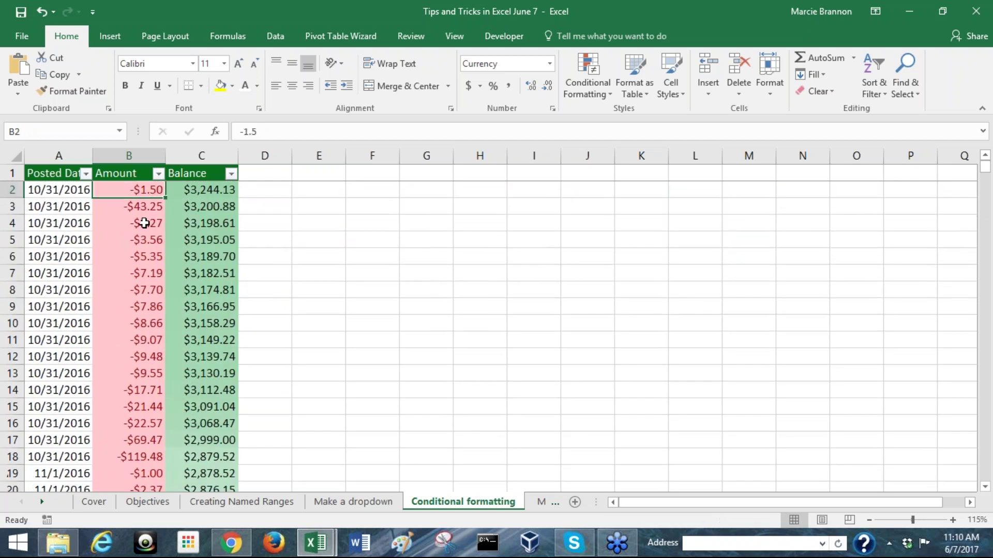
pyautogui.click(267, 192)
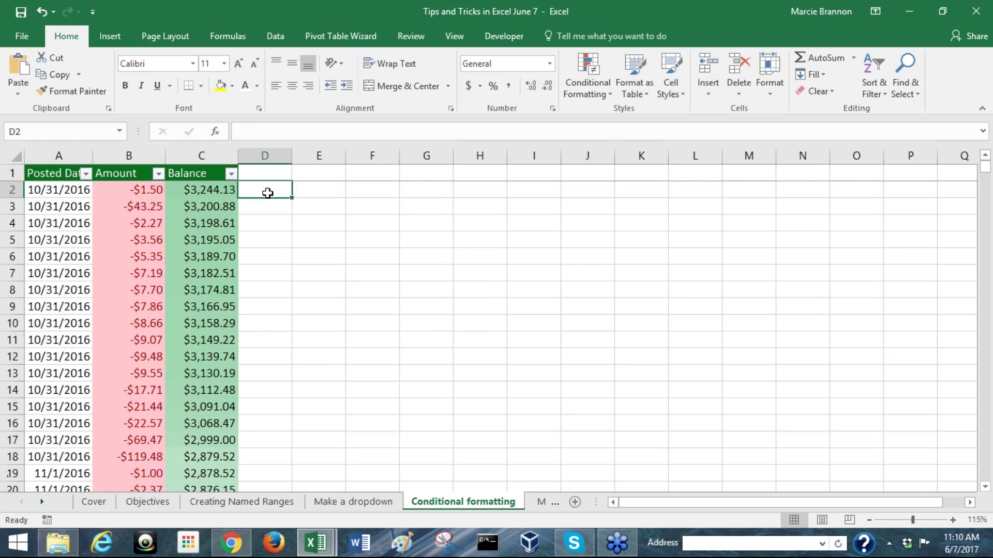
pyautogui.click(260, 171)
pyautogui.write('fLAG')
pyautogui.press('BackSpace')
pyautogui.press('BackSpace')
pyautogui.press('BackSpace')
pyautogui.press('BackSpace')
pyautogui.write('Flag')
pyautogui.press('Return')
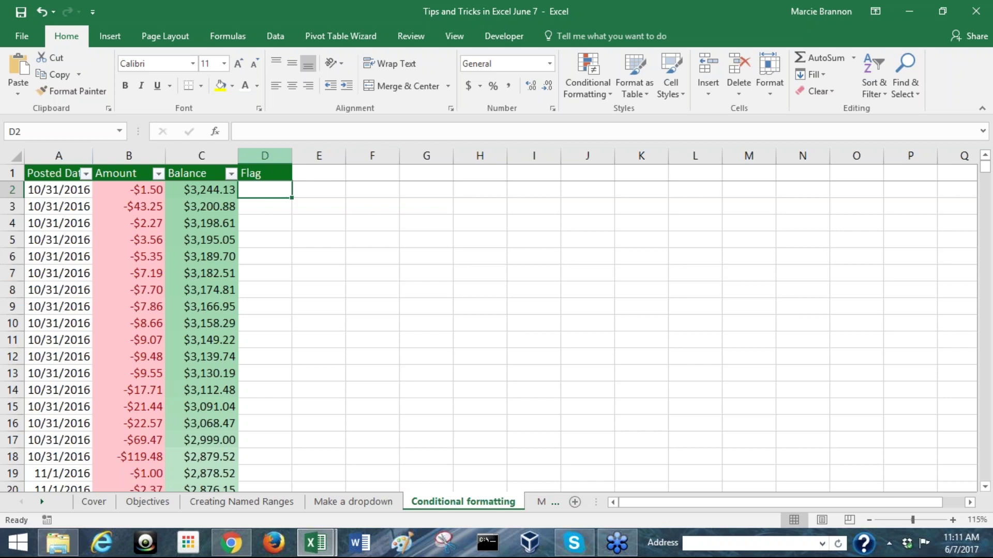
# - Enter the formula =IF(B2<0,ABS(B2),"") in cell D2 of the Flag column
pyautogui.write('=')
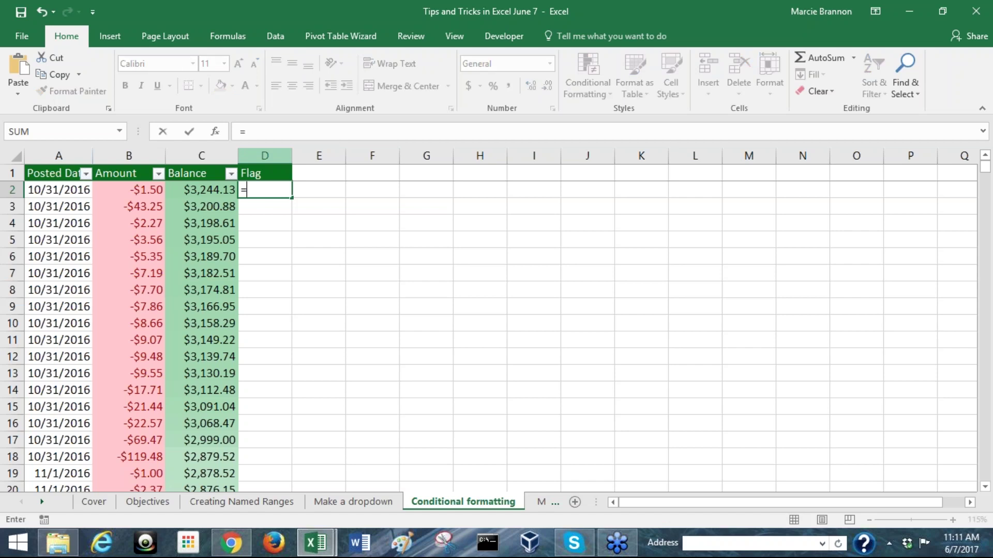
pyautogui.write('IF(')
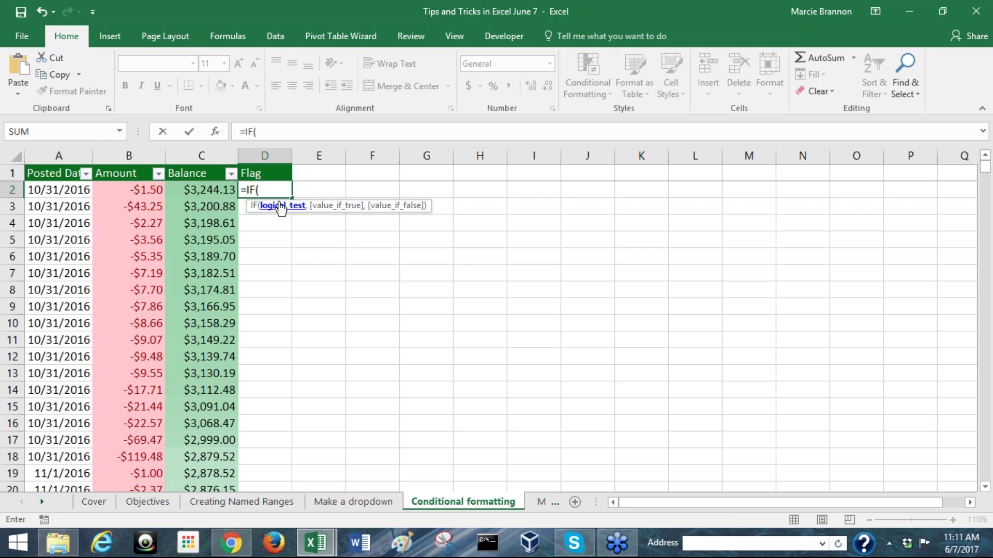
pyautogui.write('B2')
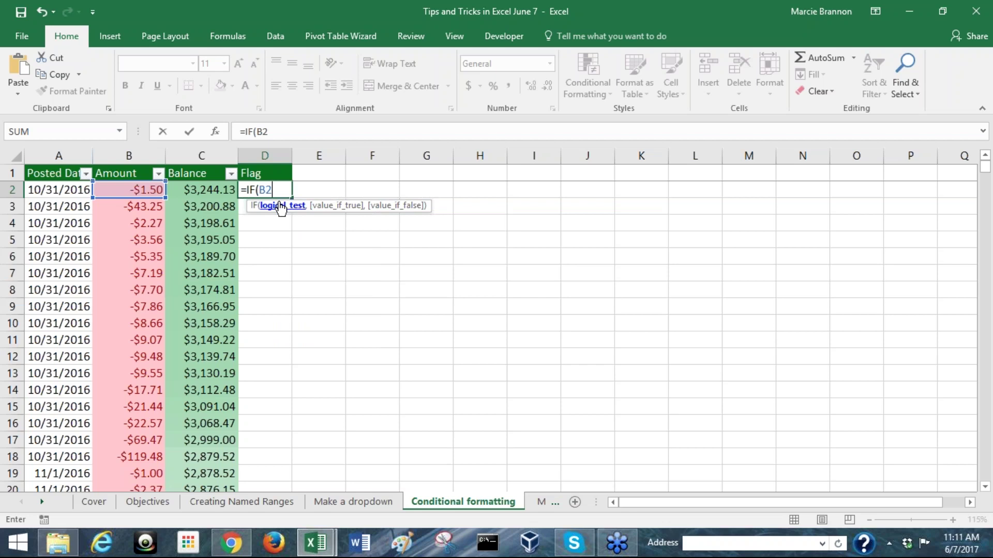
pyautogui.write('<0,')
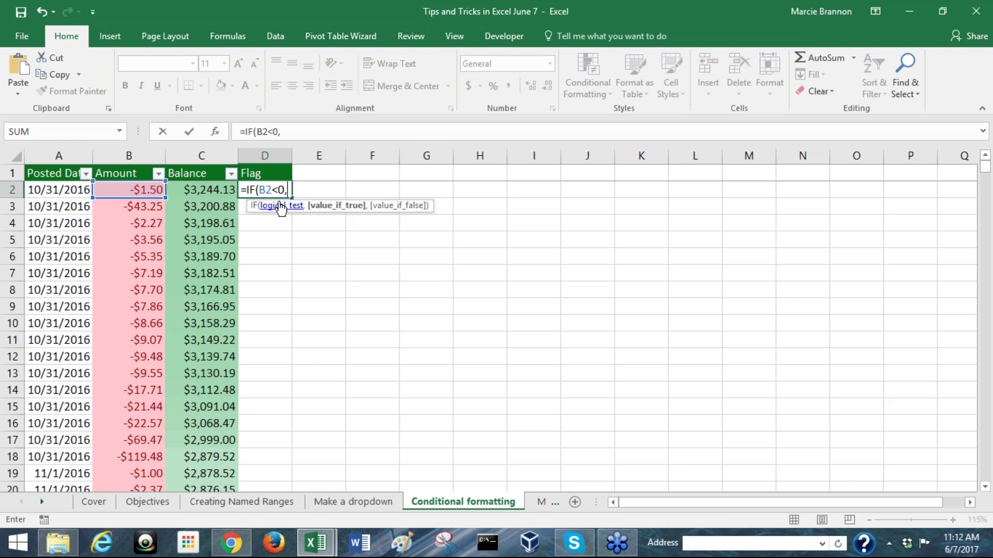
pyautogui.write('A')
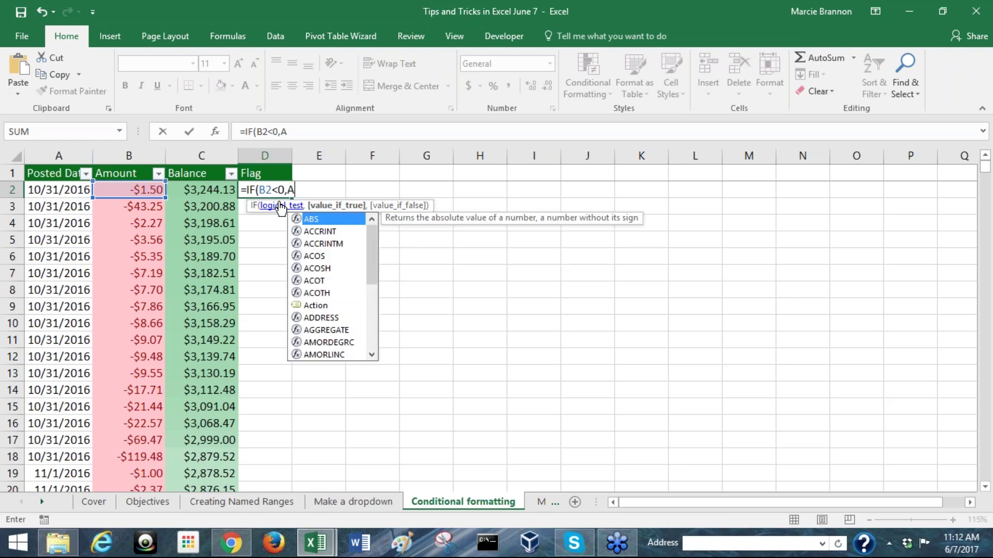
pyautogui.write('BS(')
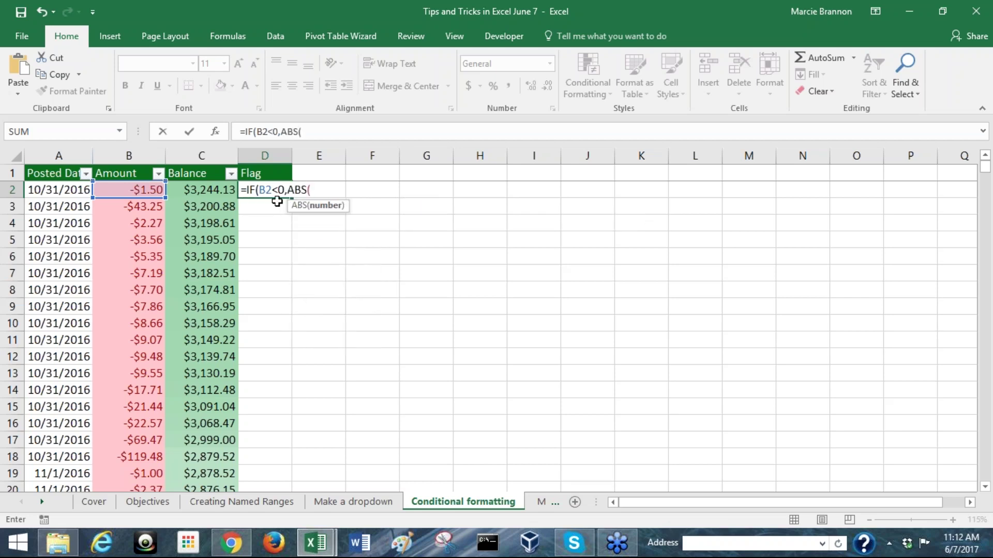
pyautogui.click(146, 191)
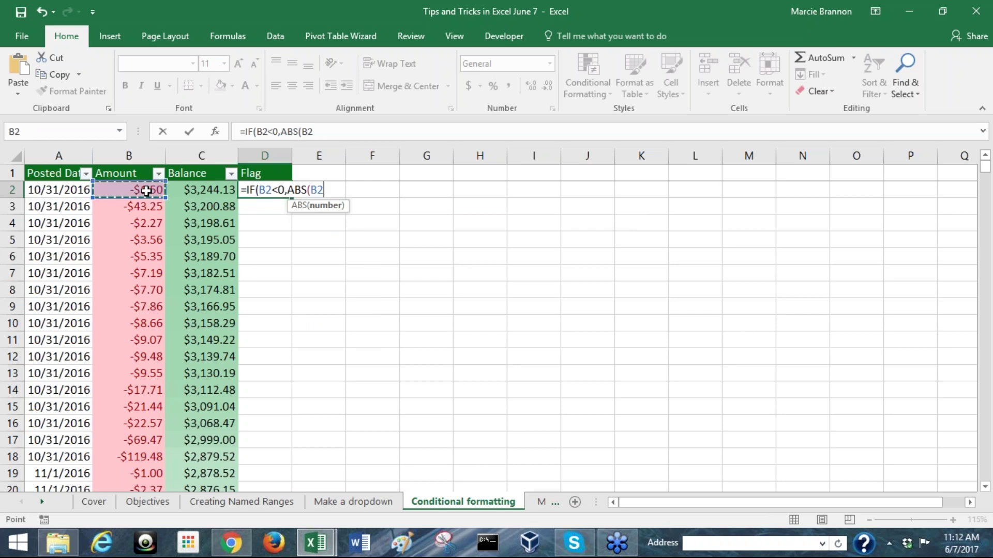
pyautogui.write(')')
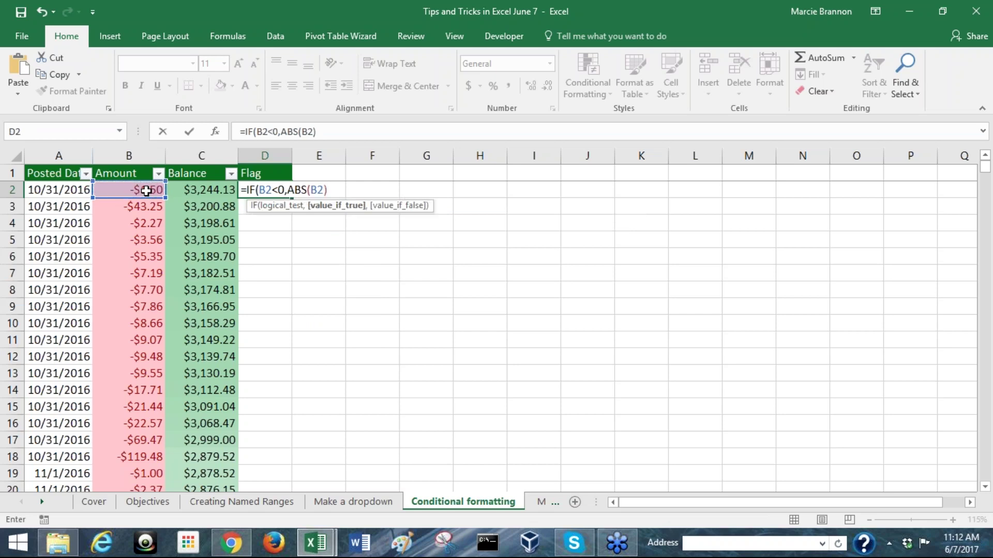
pyautogui.write(',')
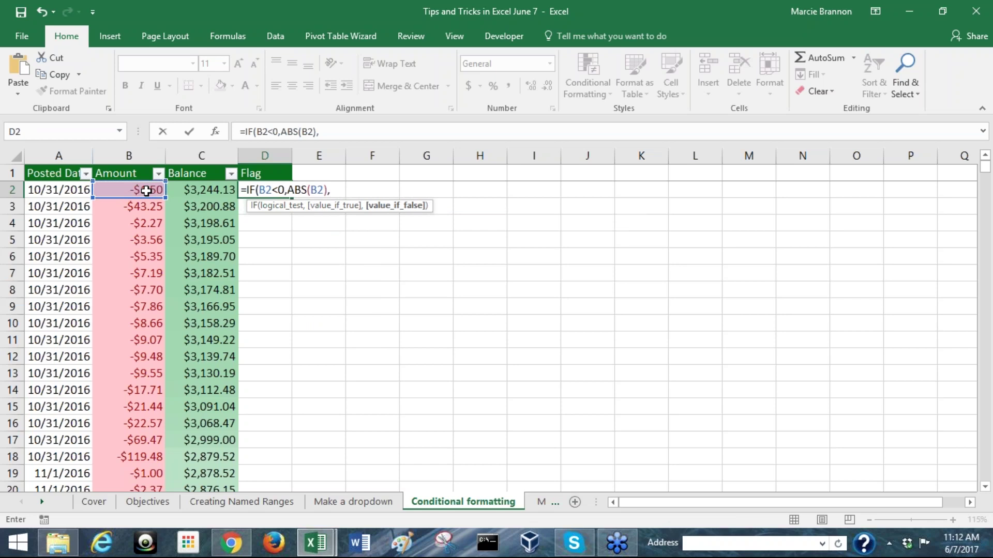
pyautogui.write('"")')
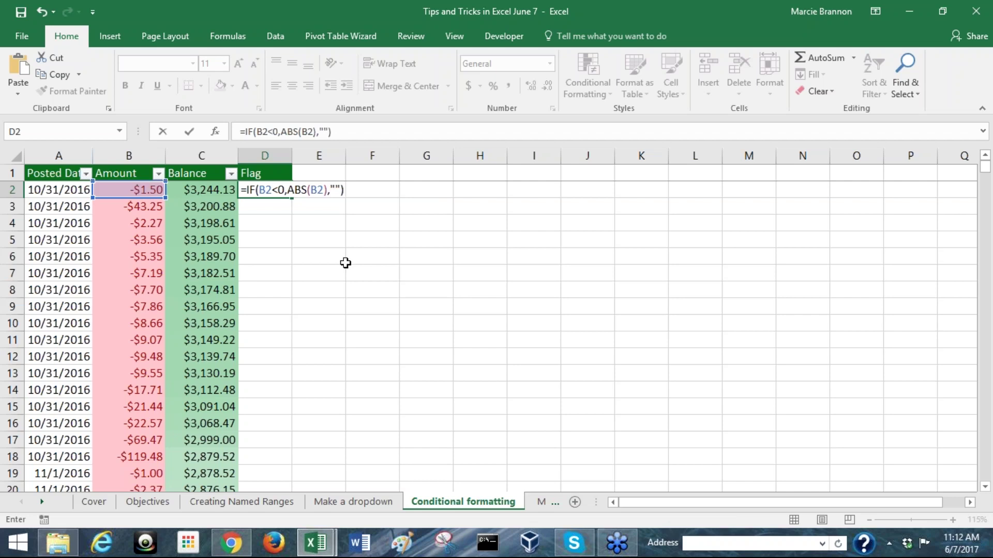
pyautogui.press('Return')
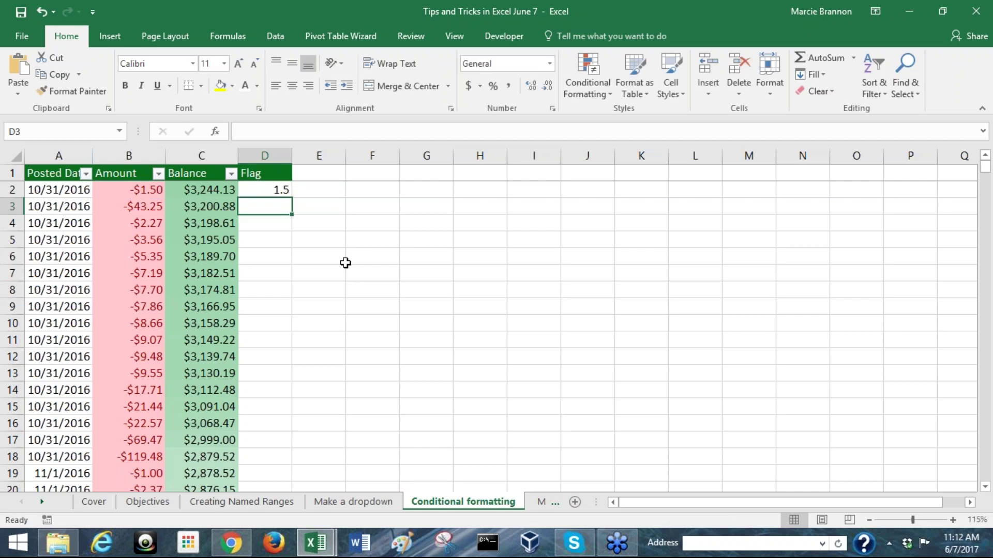
# - Fill the Flag formula from D2 down to D622, the last row of the Balance data
pyautogui.click(281, 190)
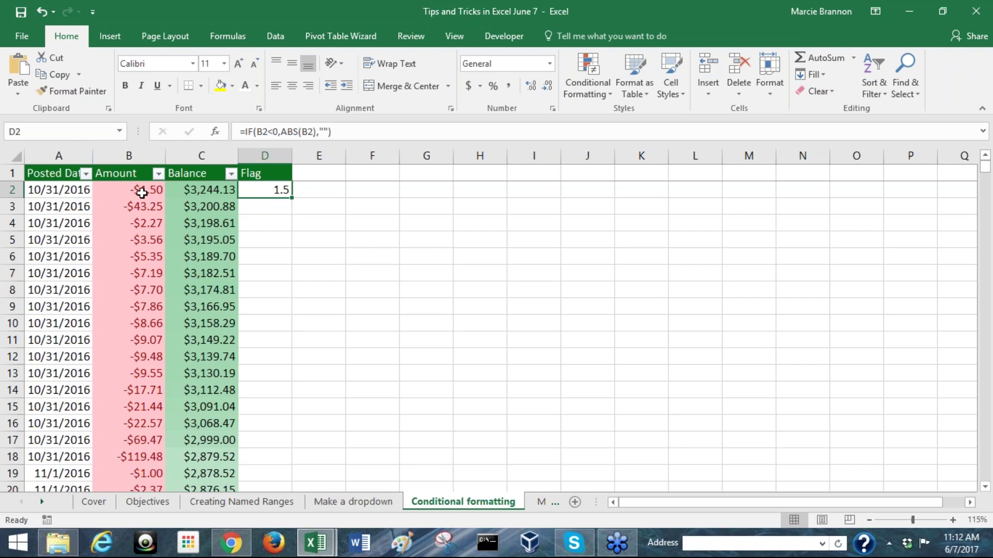
pyautogui.click(224, 185)
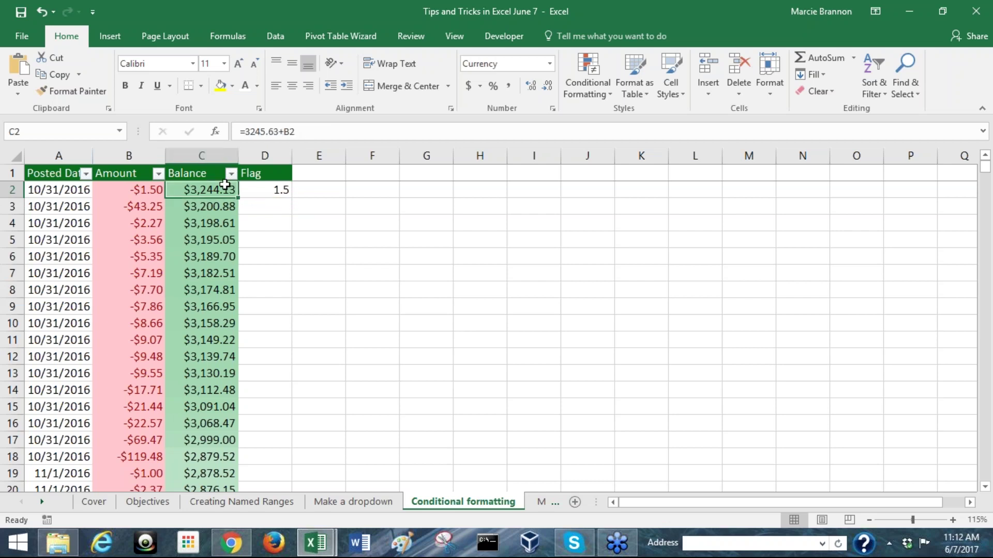
pyautogui.hotkey('ctrl', 'Down')
pyautogui.press('Right')
pyautogui.hotkey('ctrl', 'shift', 'Up')
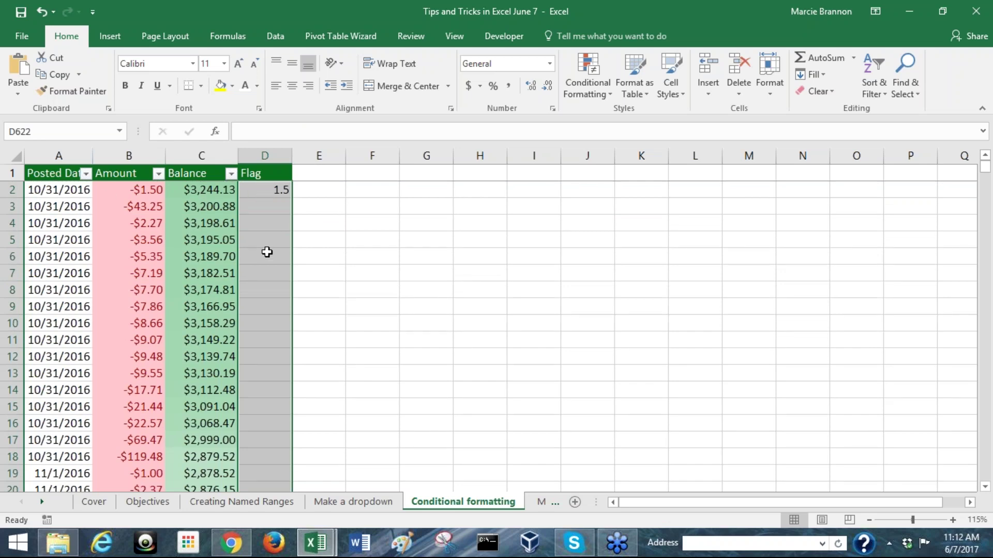
pyautogui.hotkey('ctrl', 'd')
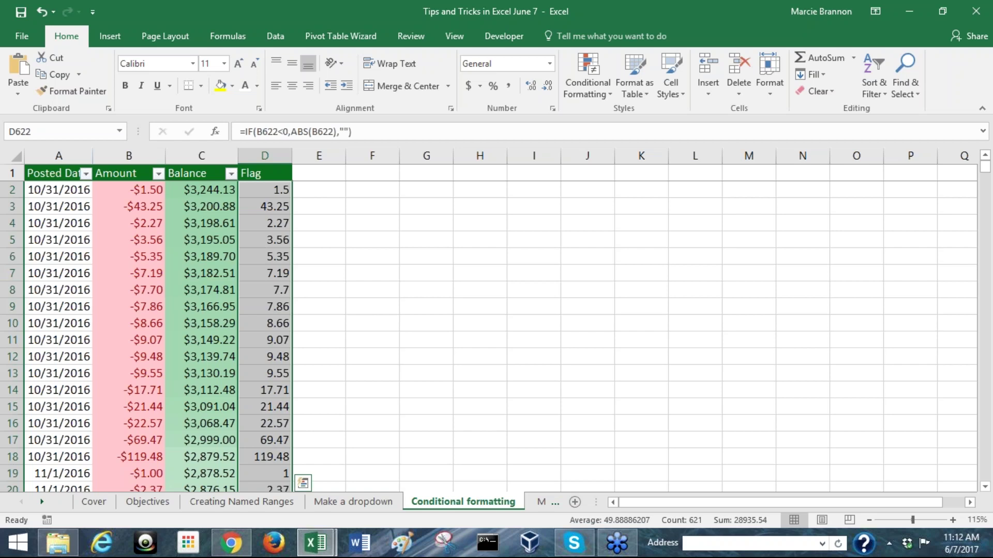
pyautogui.scroll(-4, 265, 249)
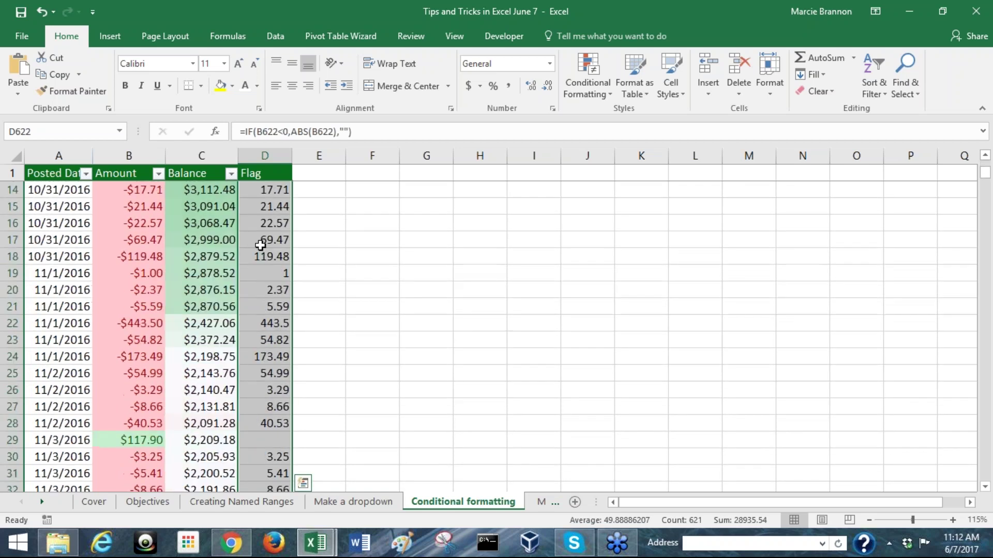
pyautogui.scroll(-1, 264, 249)
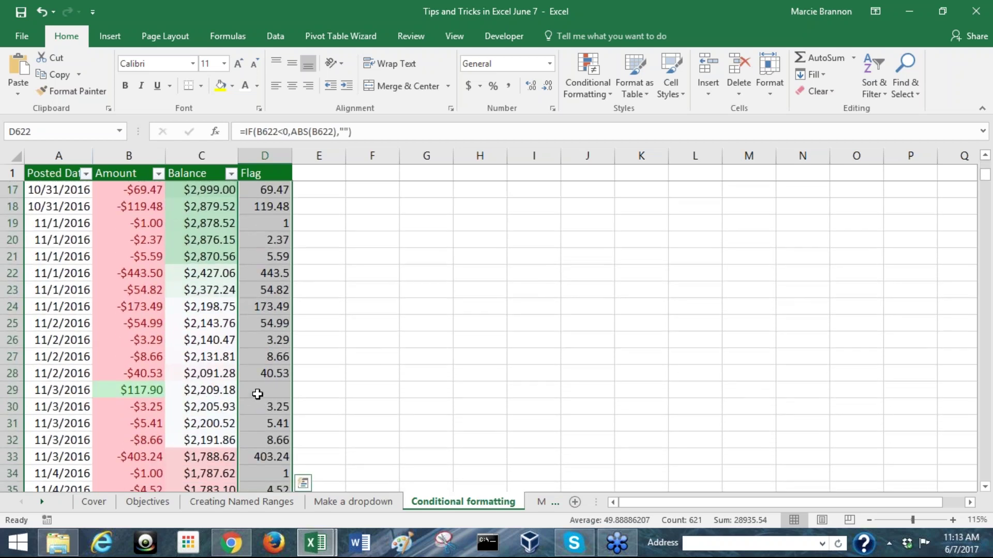
# - Apply the three-circle green, yellow and red icon set to the Flag values in D2 to D622
pyautogui.scroll(5, 262, 394)
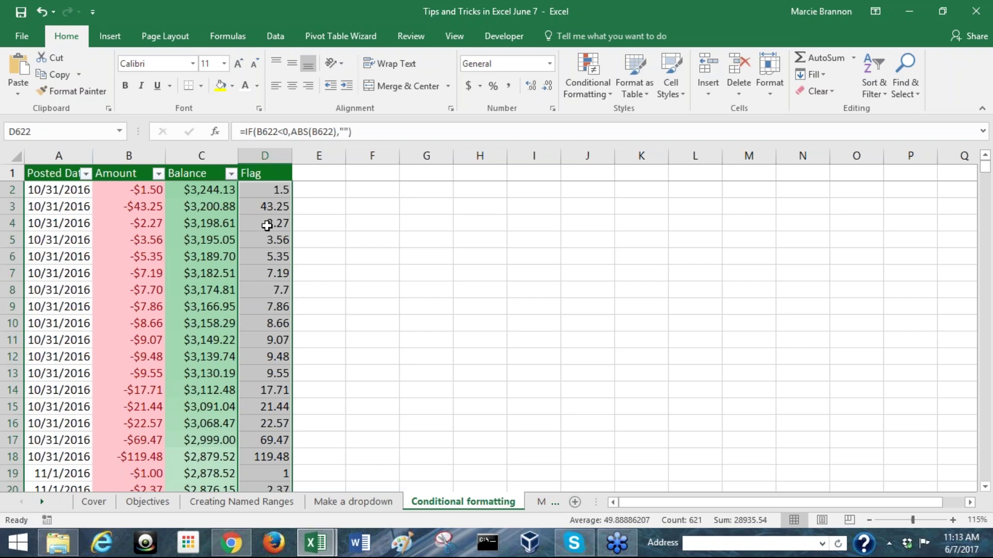
pyautogui.click(608, 97)
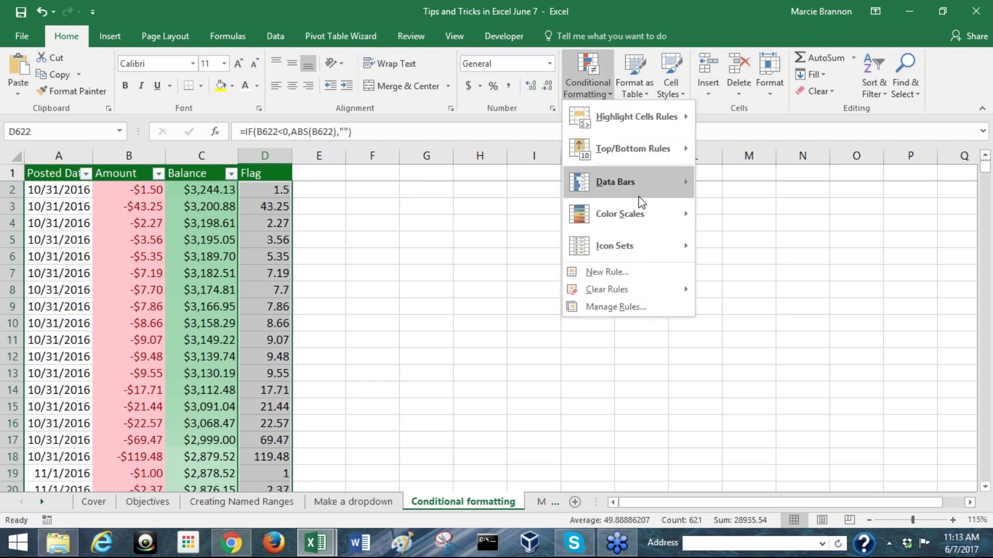
pyautogui.moveTo(637, 241)
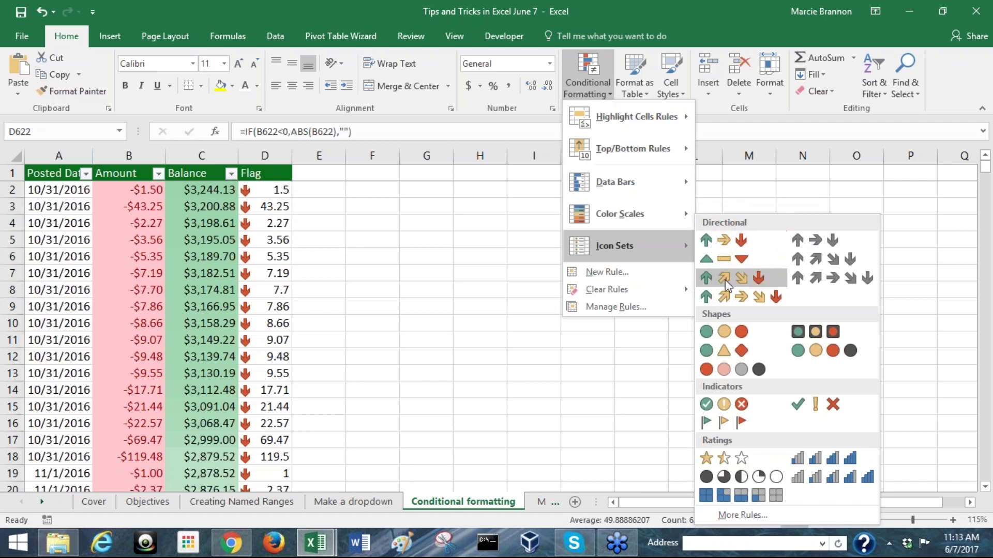
pyautogui.click(726, 333)
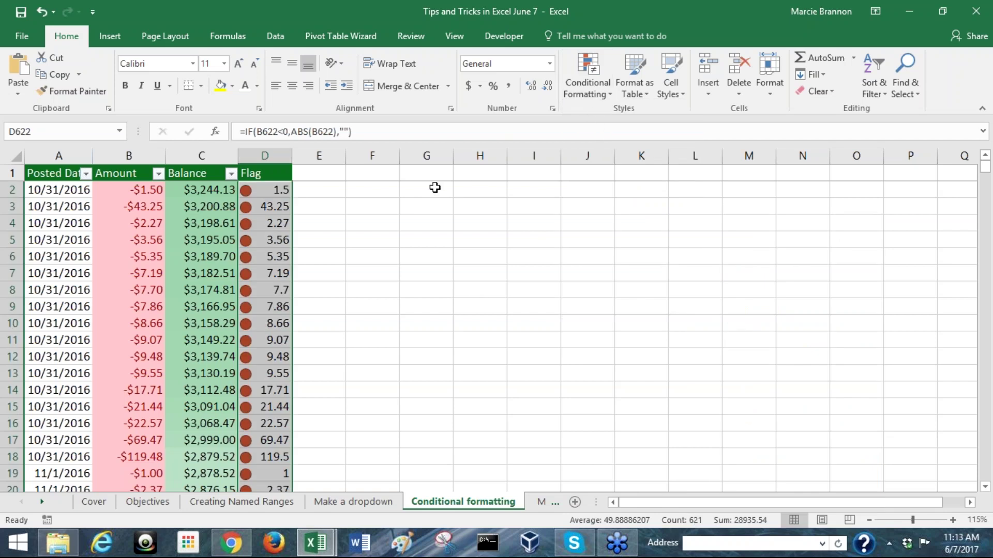
# - Open the Flag column's icon set rule for editing
pyautogui.click(600, 95)
pyautogui.click(610, 306)
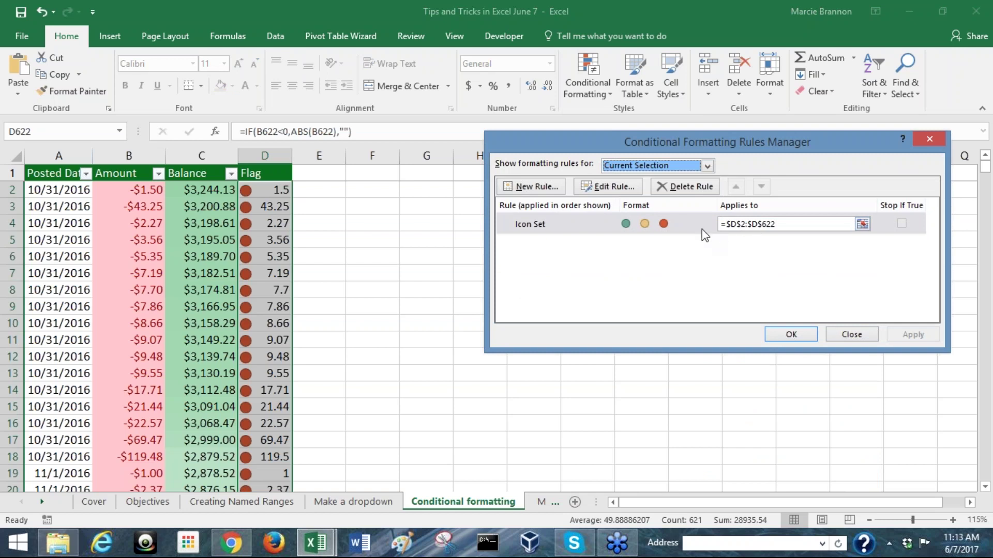
pyautogui.click(607, 186)
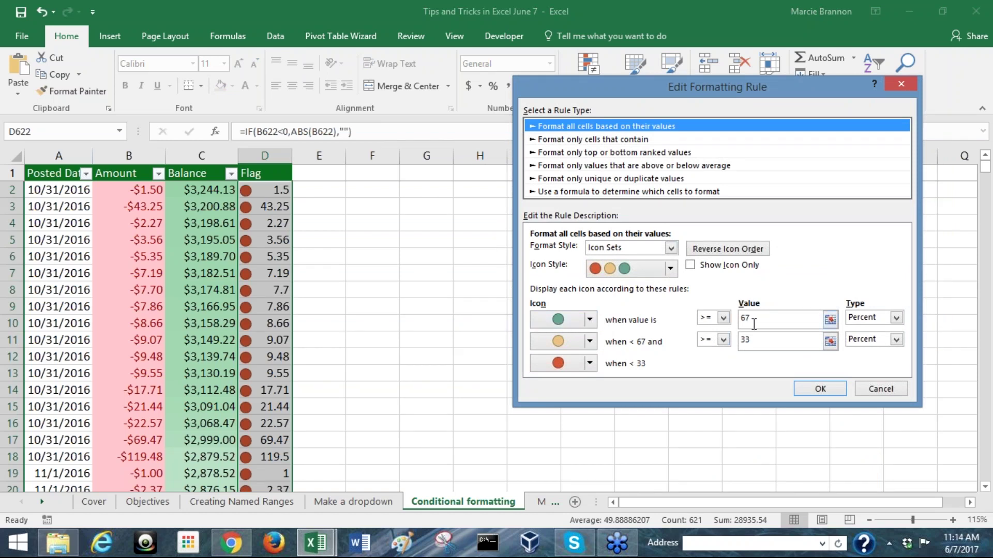
# - Try a green circle with a threshold of 75 percent for the highest tier of the icon set rule
pyautogui.click(590, 321)
pyautogui.click(590, 377)
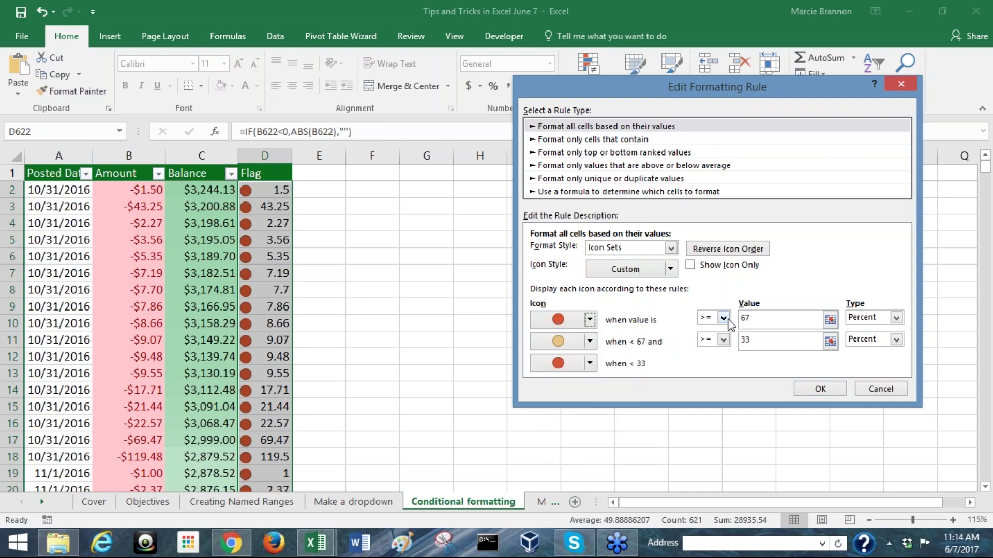
pyautogui.click(723, 319)
pyautogui.click(722, 318)
pyautogui.click(591, 319)
pyautogui.click(560, 374)
pyautogui.moveTo(749, 319); pyautogui.dragTo(738, 320)
pyautogui.write('7')
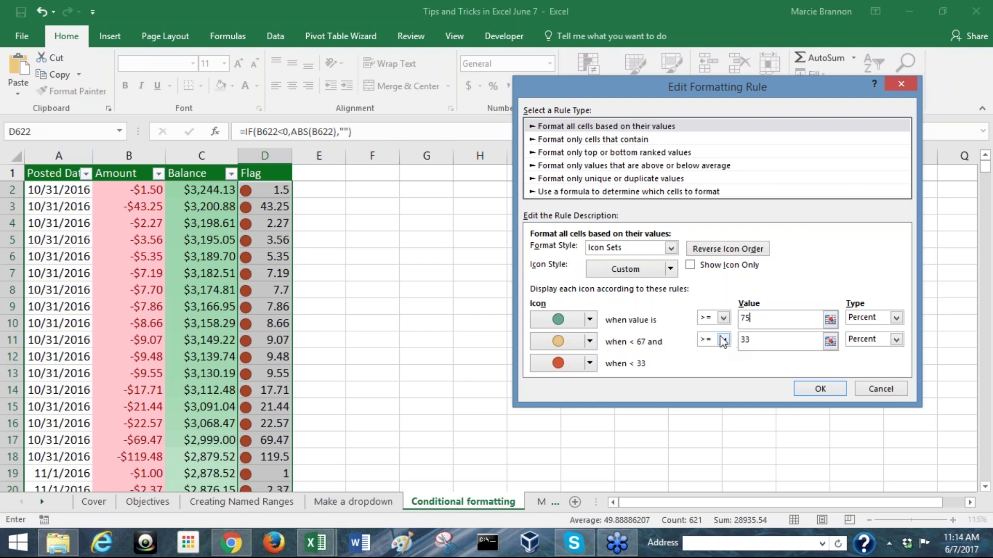
pyautogui.moveTo(752, 316); pyautogui.dragTo(740, 316)
# - Assign the red circle to the icon rule's highest tier and set its threshold to 150
pyautogui.click(589, 320)
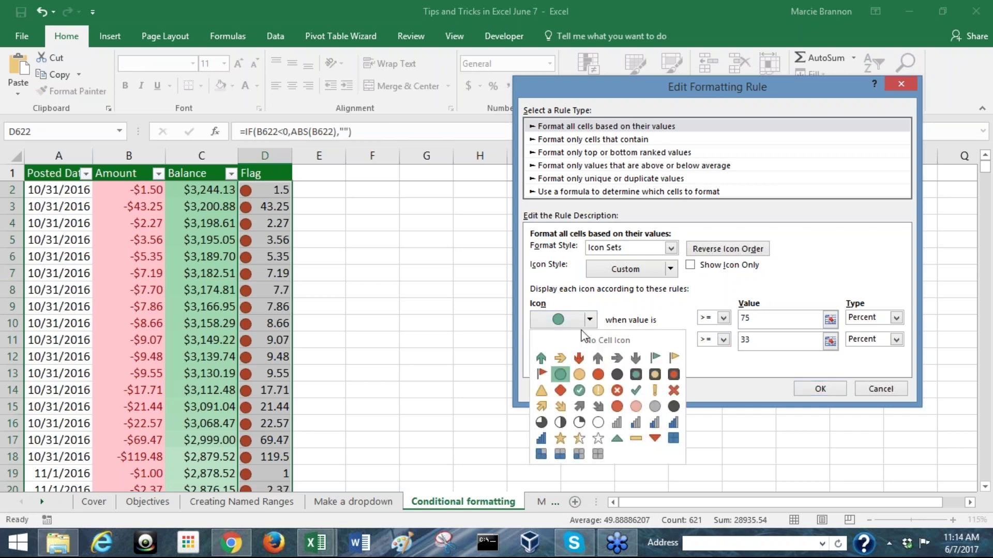
pyautogui.click(598, 374)
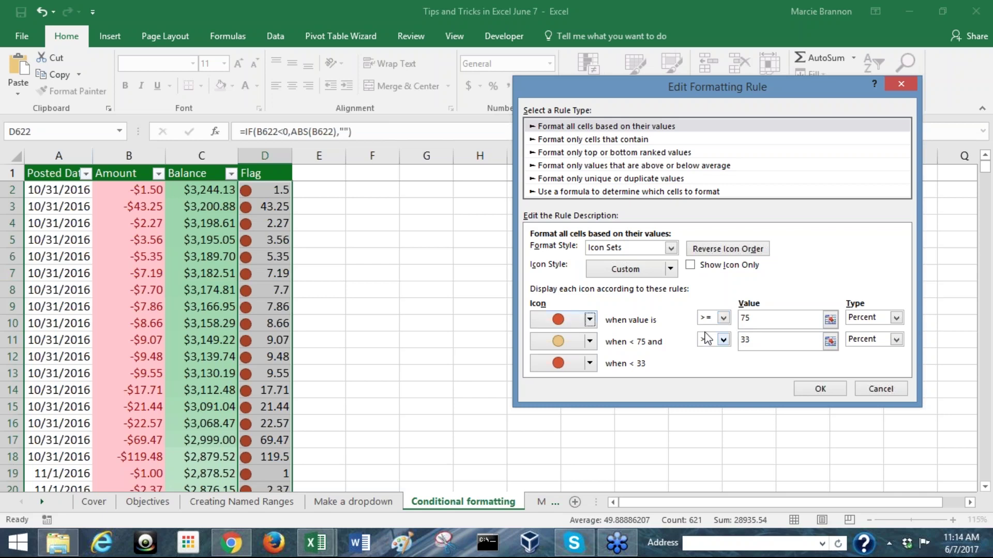
pyautogui.click(765, 318)
pyautogui.moveTo(765, 318); pyautogui.dragTo(740, 319)
pyautogui.write('1500')
pyautogui.press('BackSpace')
pyautogui.press('BackSpace')
pyautogui.write('0')
# - Set the yellow tier's threshold to 75 and assign the green circle to the lowest tier
pyautogui.click(590, 341)
pyautogui.click(590, 343)
pyautogui.moveTo(754, 342); pyautogui.dragTo(743, 345)
pyautogui.write('75')
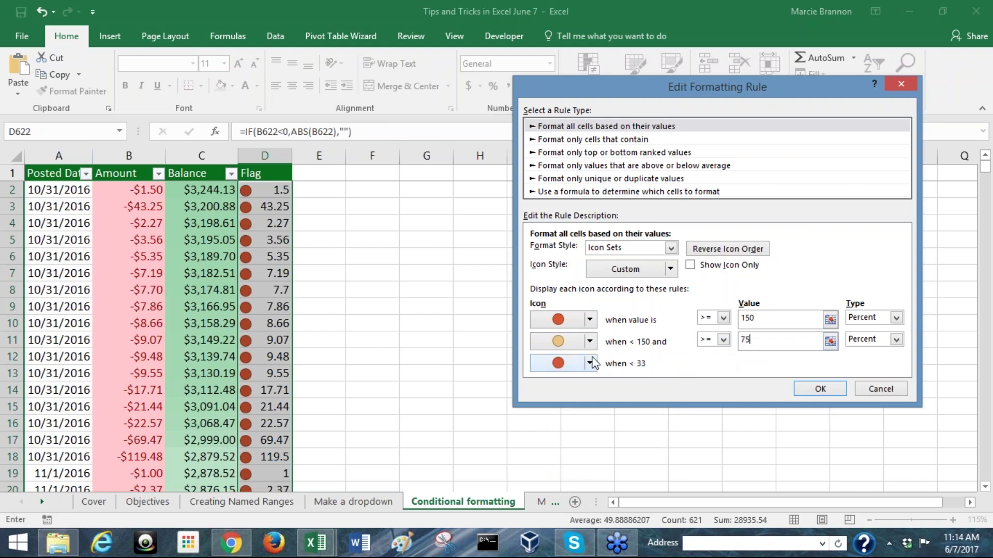
pyautogui.click(589, 362)
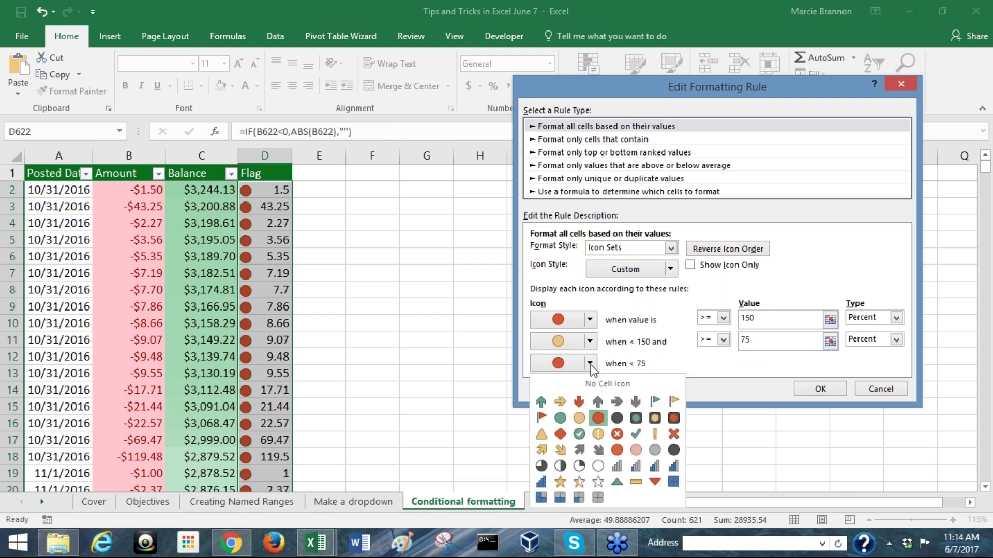
pyautogui.click(560, 418)
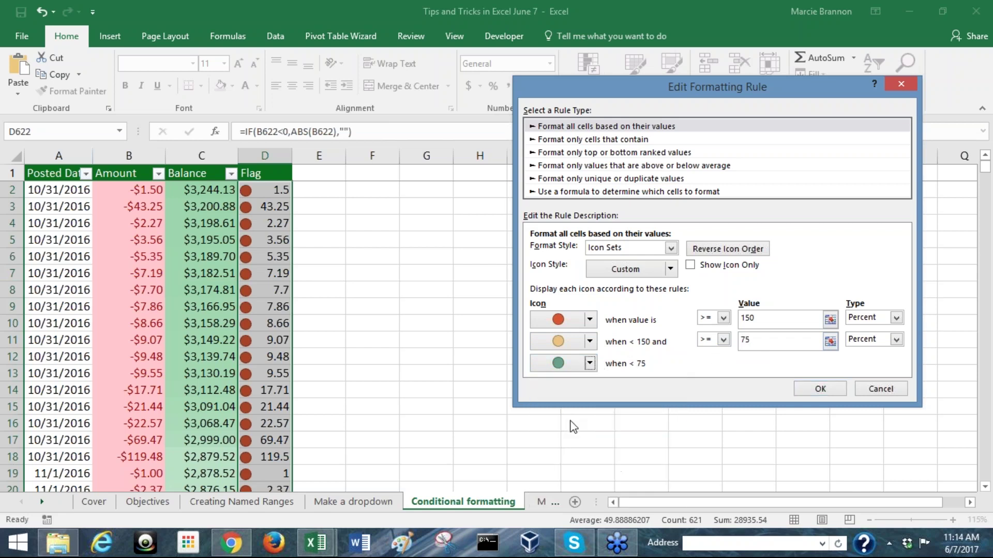
# - Change both icon thresholds to the Number type, with 150 for red and 75 for yellow, and accept the edited rule
pyautogui.click(896, 318)
pyautogui.click(886, 329)
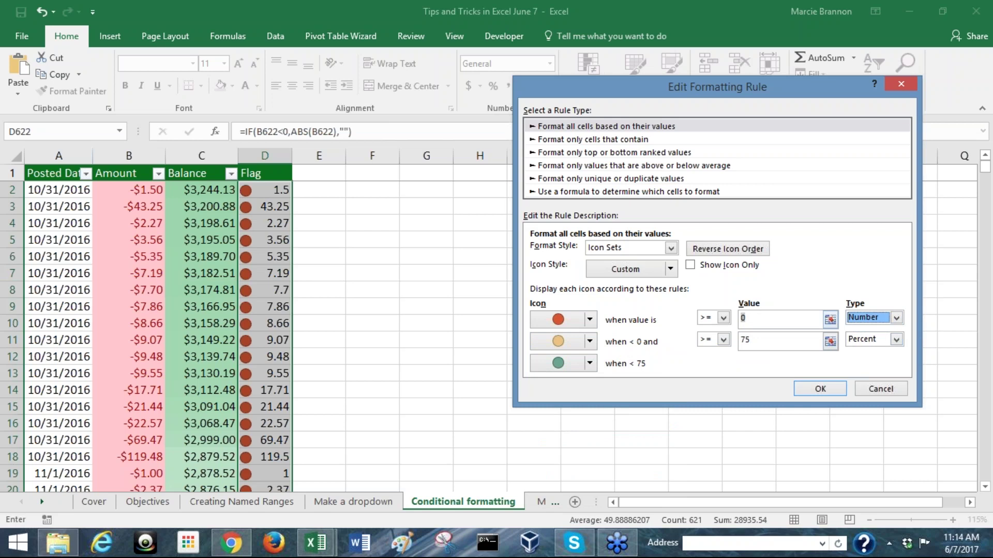
pyautogui.hotkey('shift', 'Tab')
pyautogui.write('150')
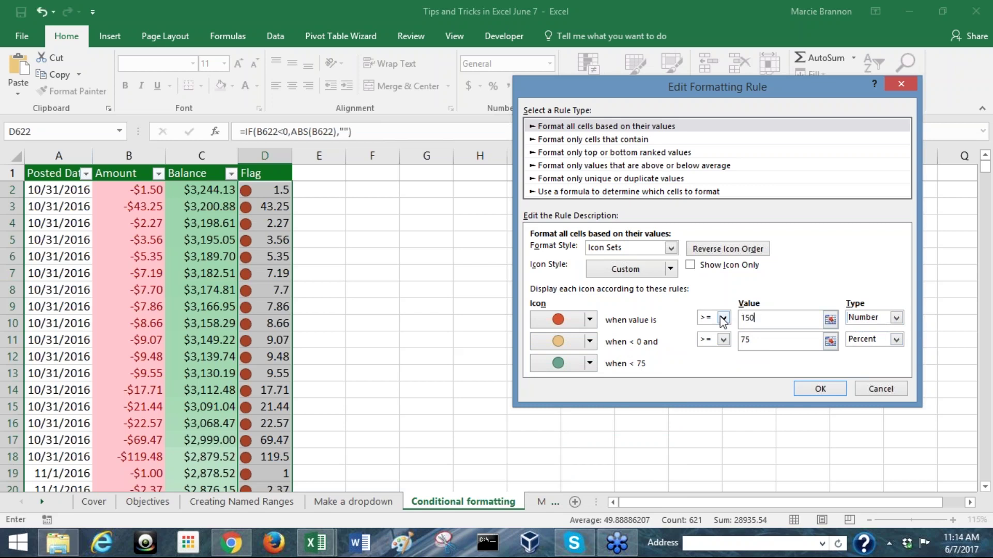
pyautogui.click(762, 346)
pyautogui.click(896, 339)
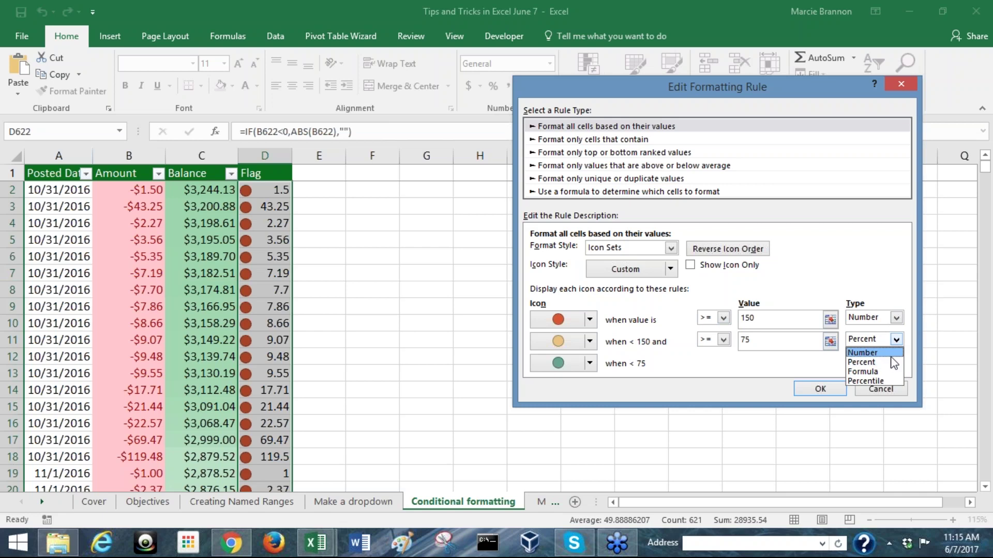
pyautogui.click(890, 354)
pyautogui.click(740, 342)
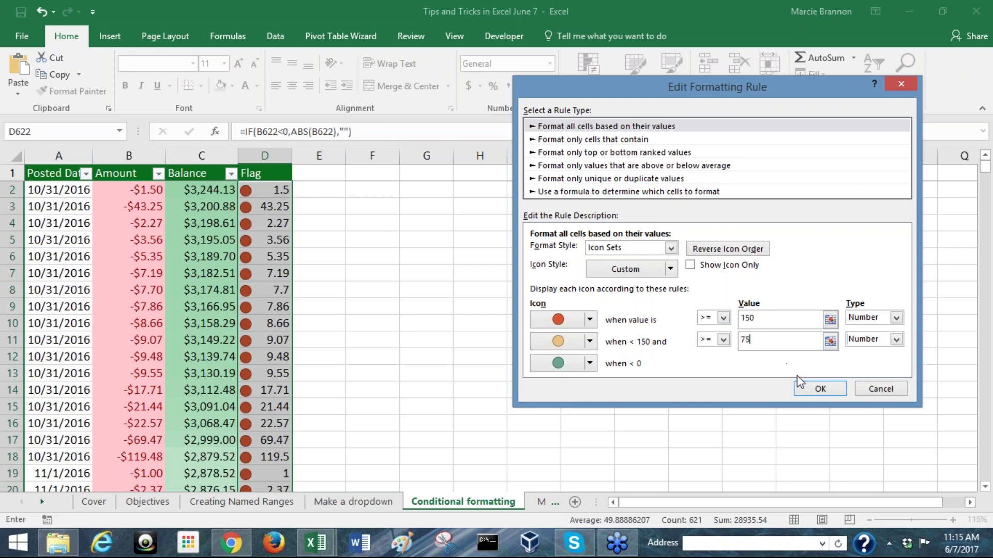
pyautogui.click(820, 389)
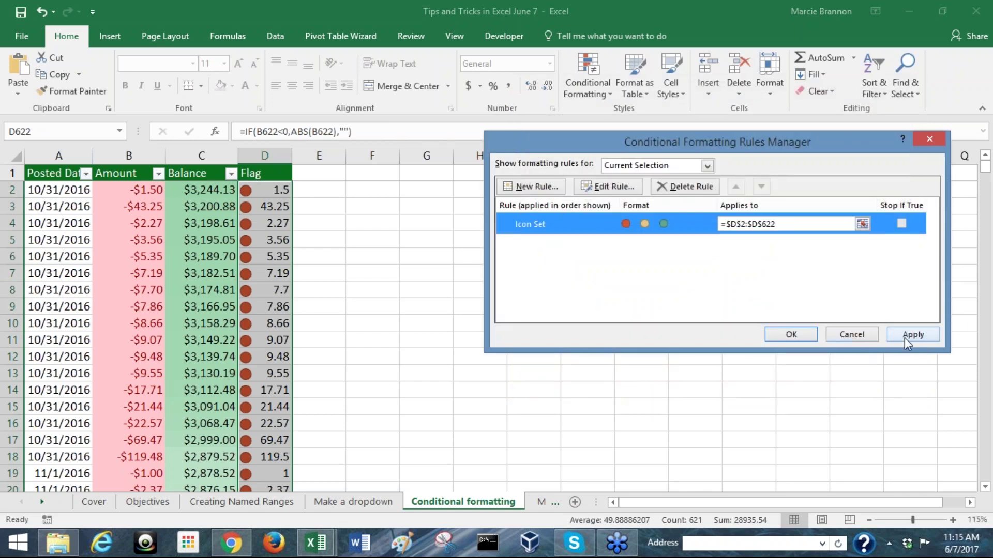
# - Apply the edited icon set rule to D2:D622 and check the circles against the Flag amounts
pyautogui.click(905, 337)
pyautogui.click(801, 334)
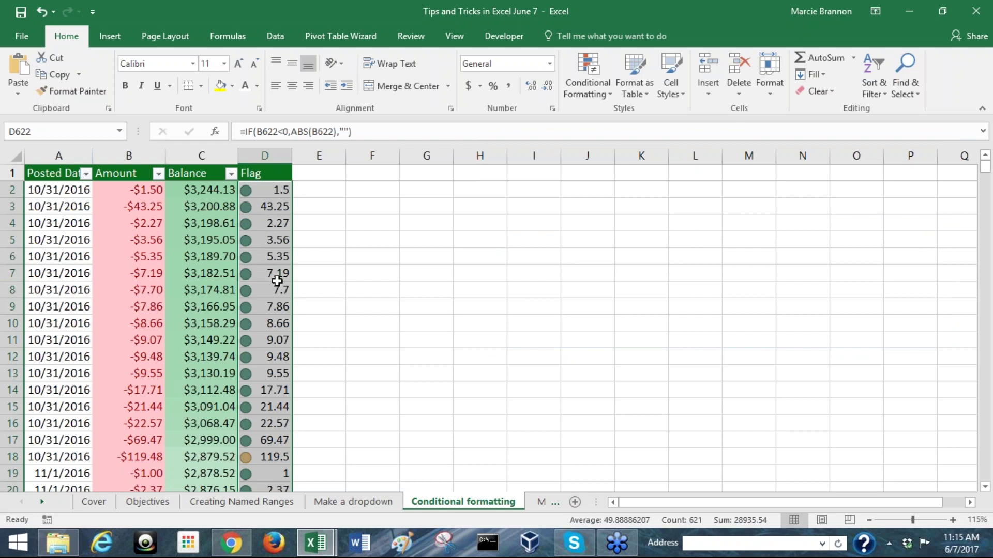
pyautogui.scroll(-2, 274, 290)
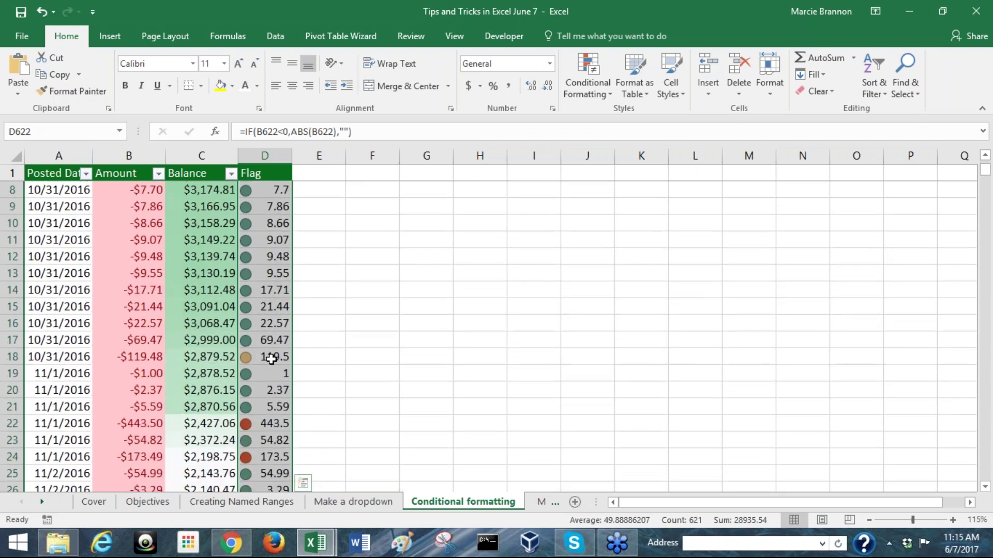
pyautogui.scroll(-1, 270, 336)
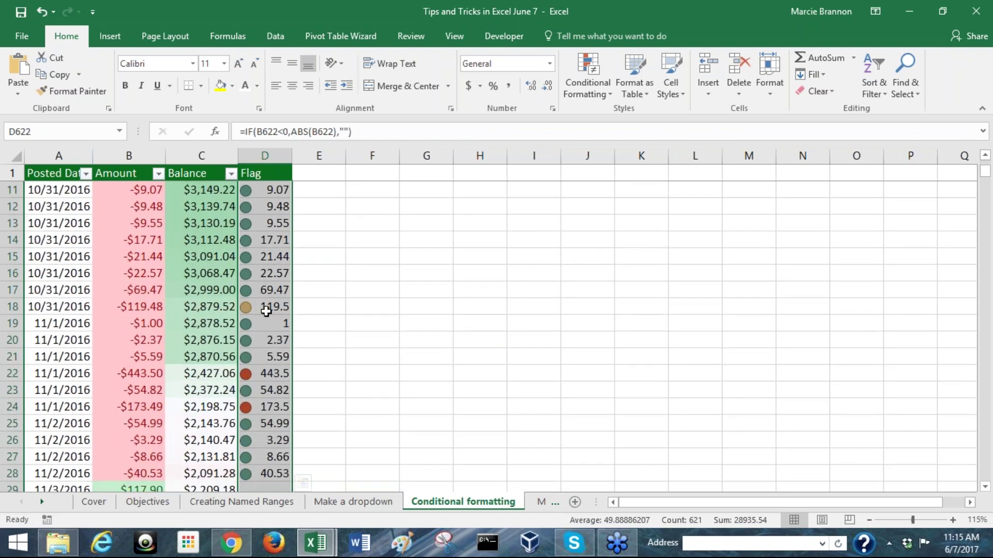
pyautogui.scroll(-1, 264, 326)
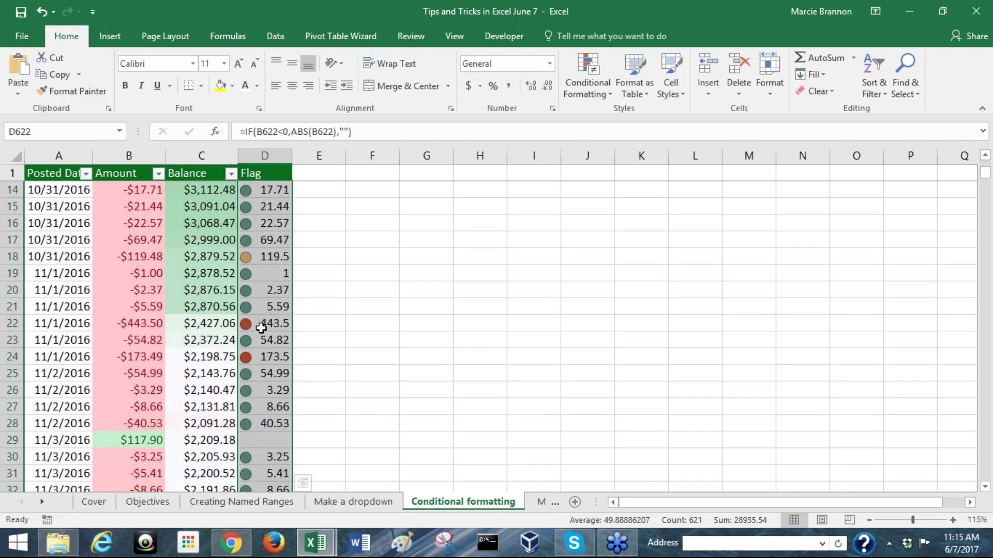
pyautogui.click(274, 339)
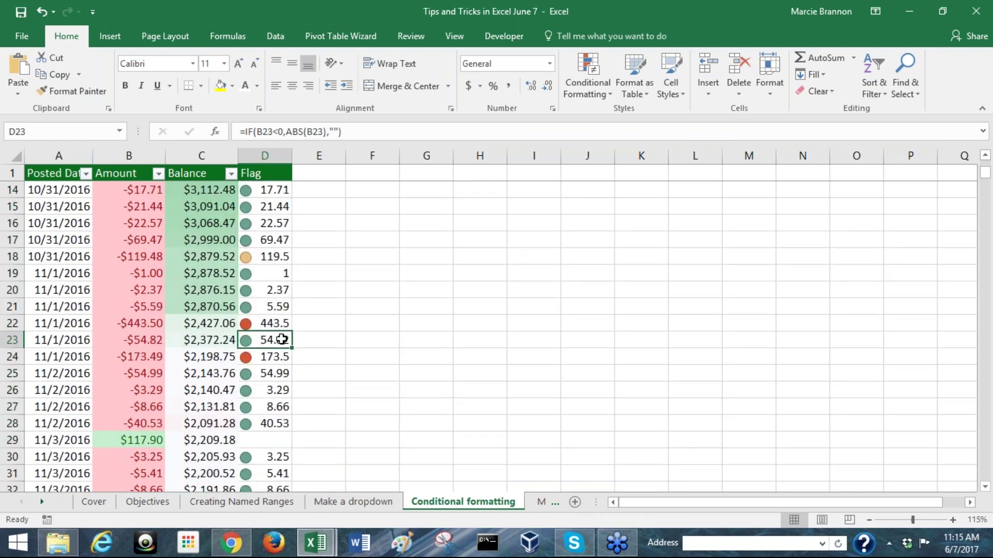
pyautogui.scroll(4, 273, 340)
# - Select the Flag values in D2:D620 without the header and set their font color to white
pyautogui.click(257, 157)
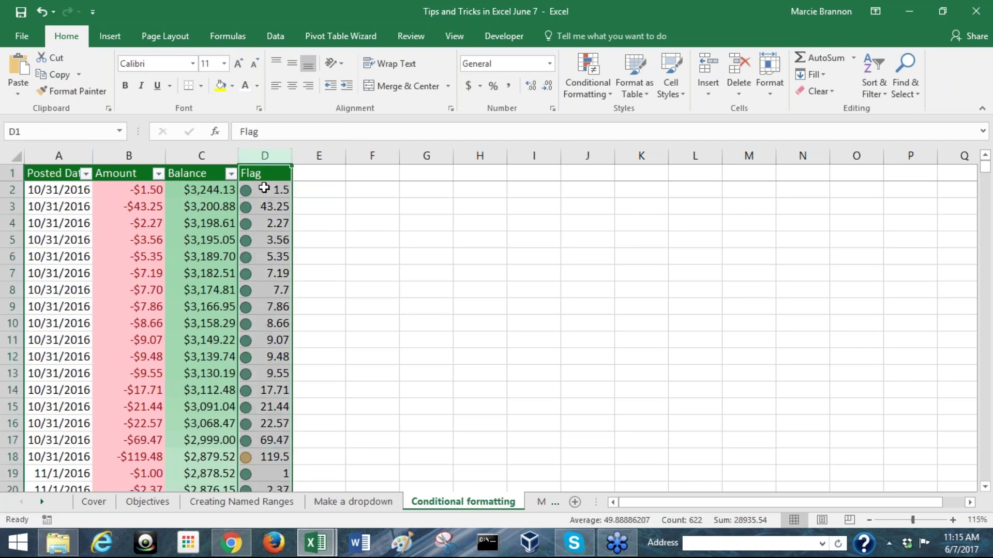
pyautogui.click(283, 255)
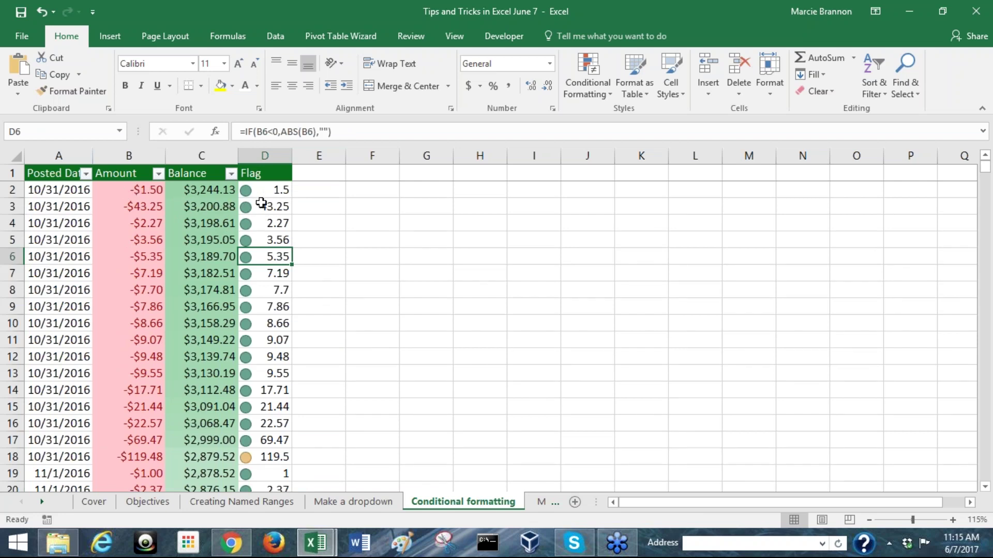
pyautogui.click(273, 190)
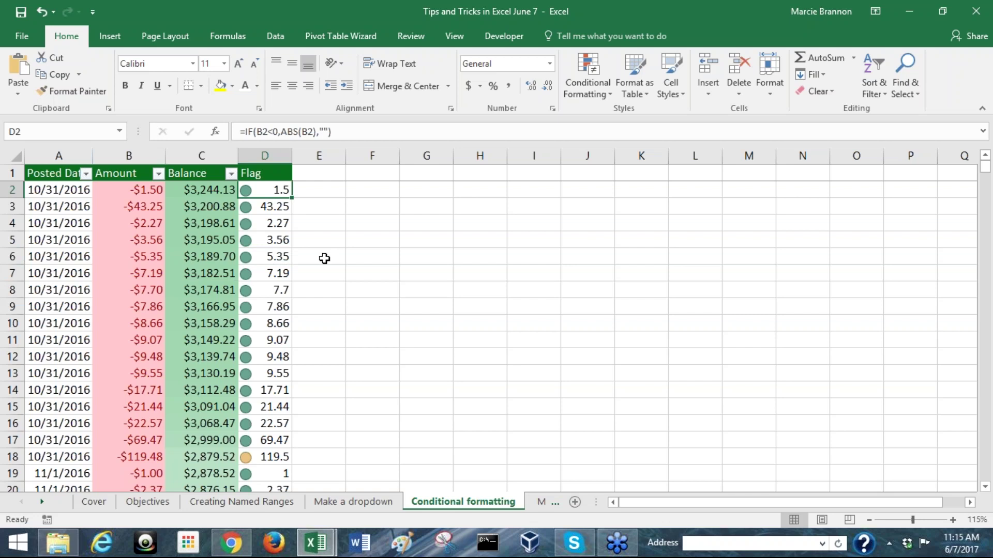
pyautogui.hotkey('ctrl', 'shift', 'Down')
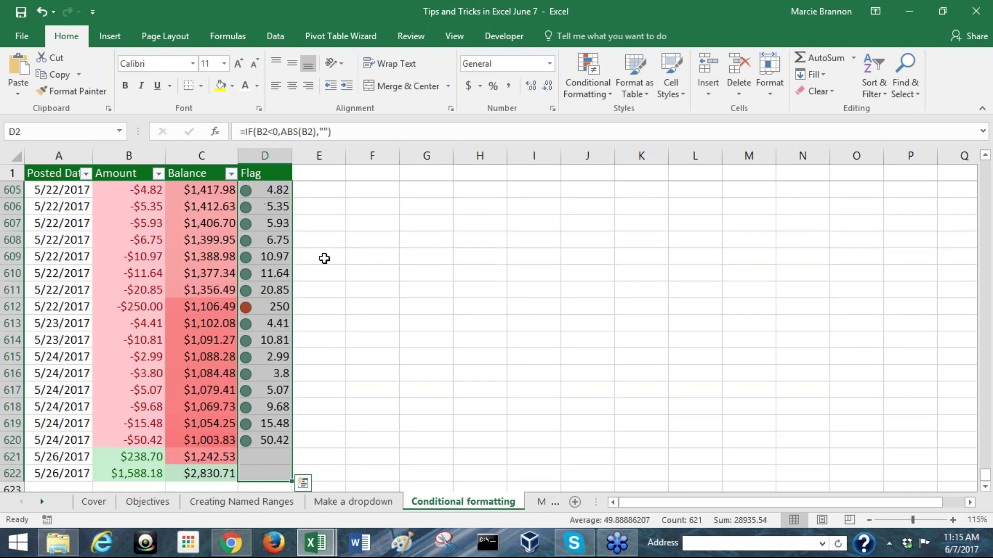
pyautogui.click(266, 444)
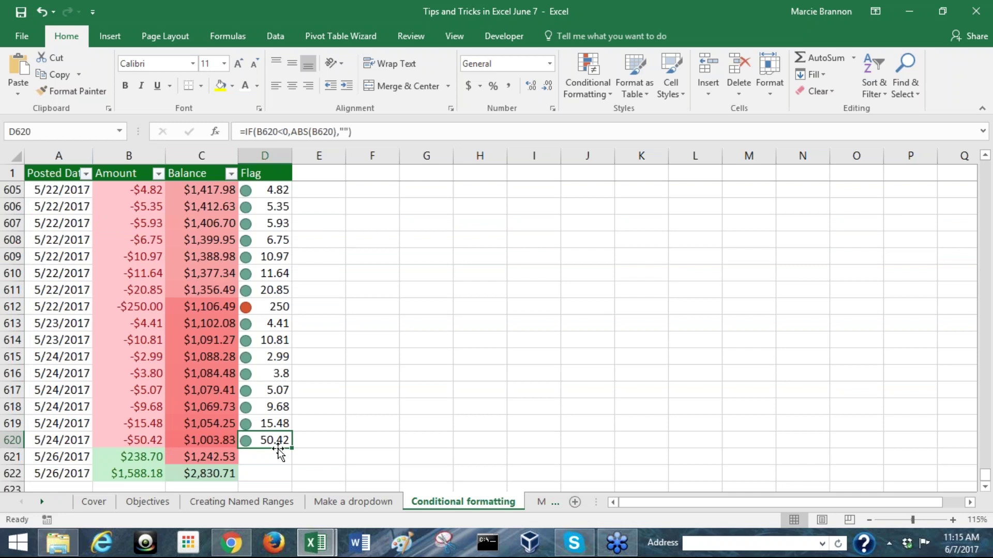
pyautogui.hotkey('ctrl', 'shift', 'Up')
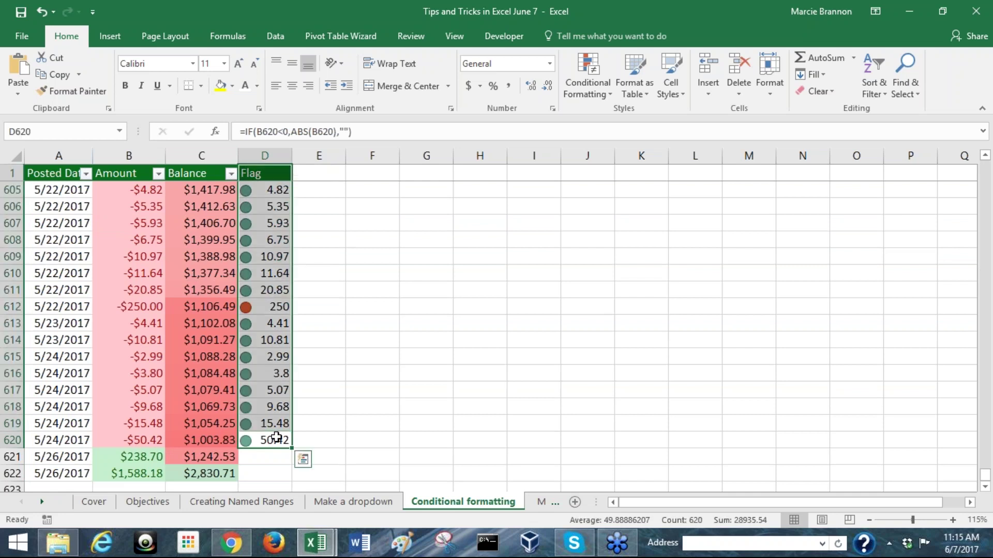
pyautogui.hotkey('shift', 'Down')
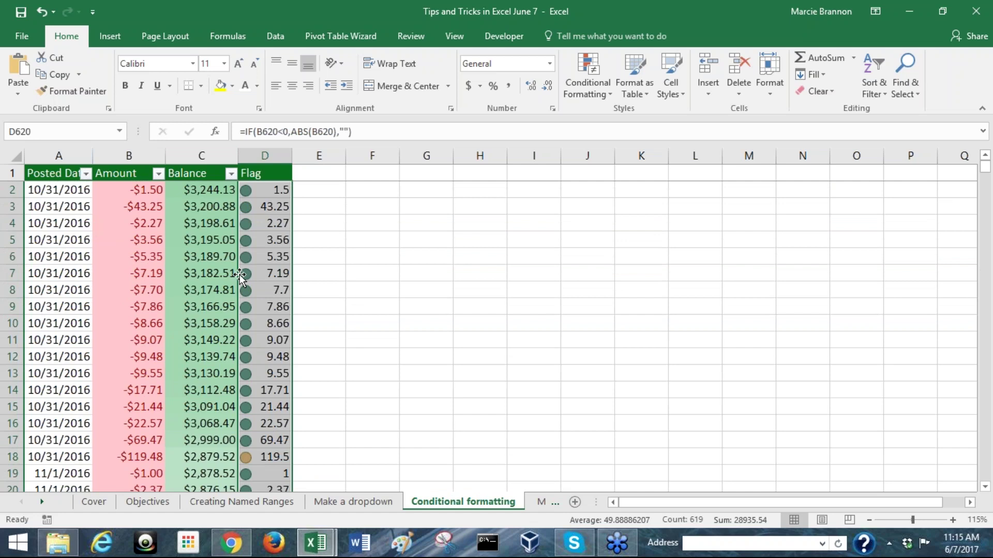
pyautogui.click(246, 87)
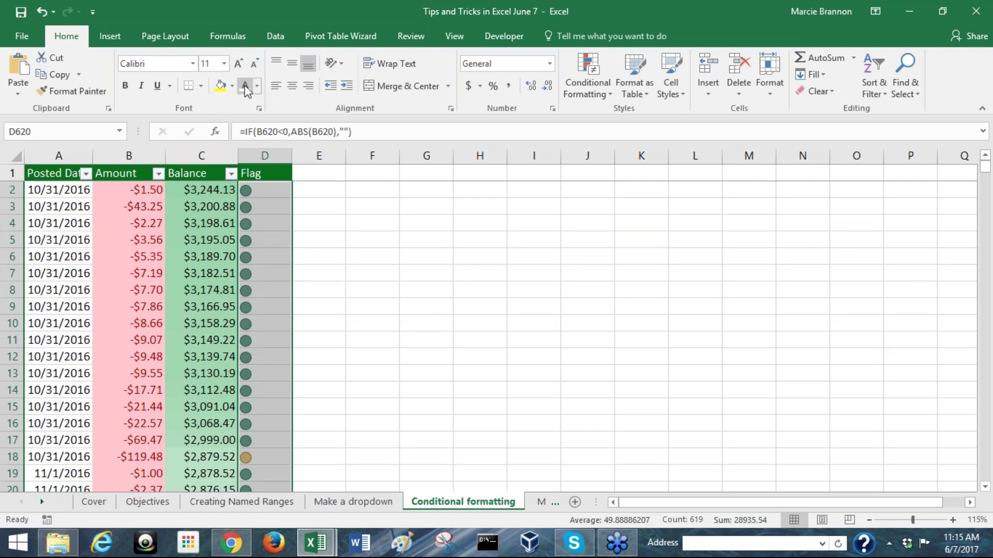
# - Narrow the Flag column so it is just wide enough for its circles and header
pyautogui.moveTo(292, 156); pyautogui.dragTo(270, 155)
pyautogui.click(287, 291)
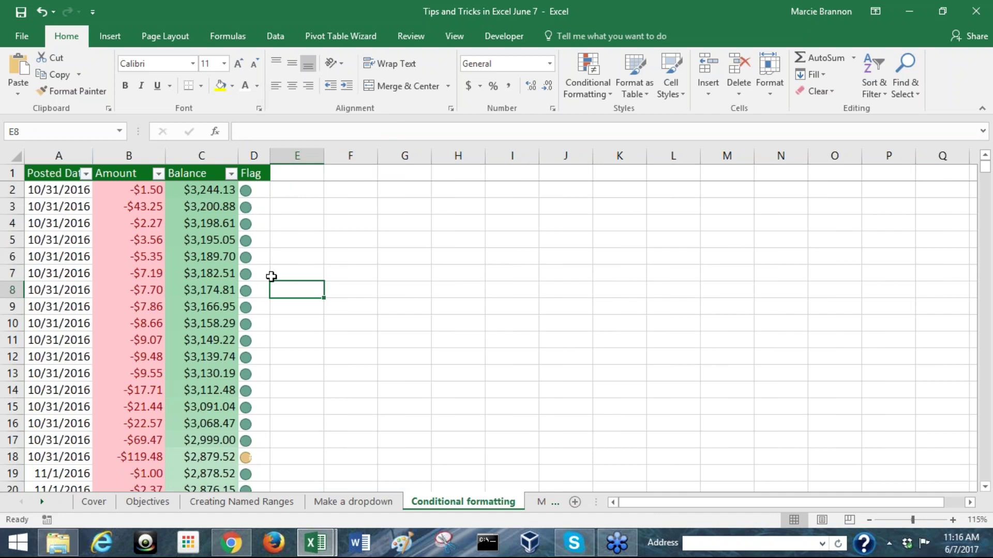
pyautogui.scroll(-1, 260, 319)
pyautogui.scroll(-5, 260, 319)
pyautogui.scroll(2, 256, 310)
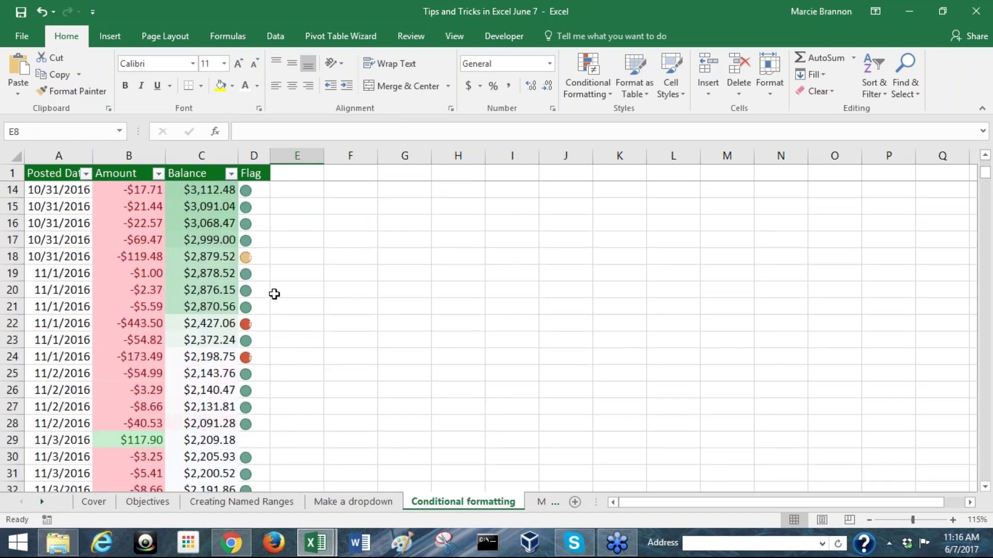
pyautogui.scroll(1, 255, 357)
pyautogui.scroll(-1, 254, 331)
pyautogui.moveTo(267, 156); pyautogui.dragTo(275, 156)
pyautogui.scroll(4, 262, 256)
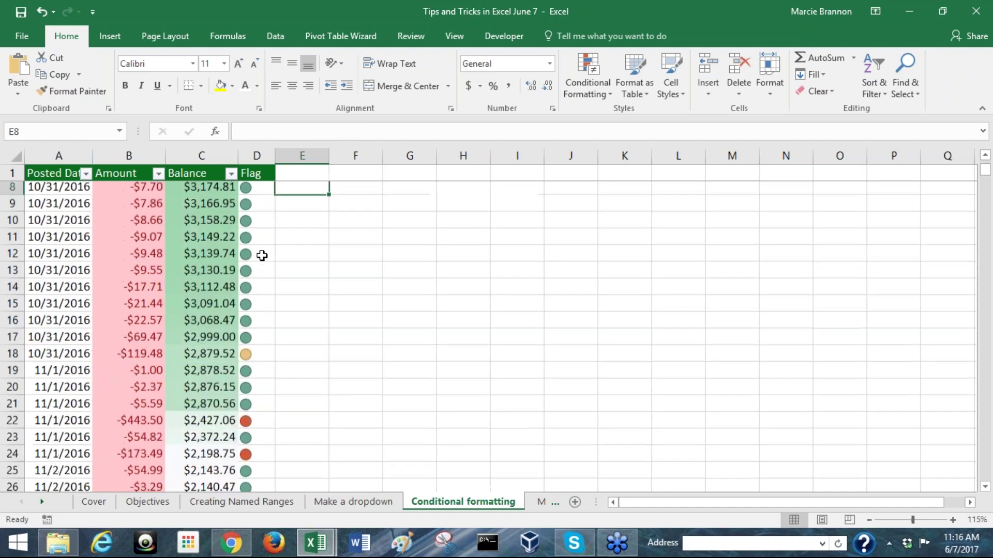
pyautogui.click(260, 191)
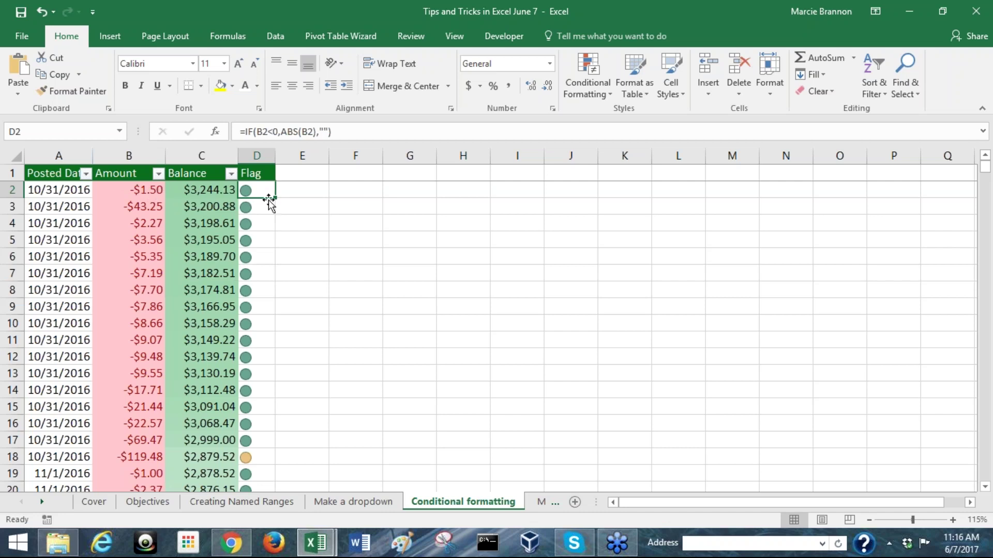
pyautogui.scroll(-1, 260, 216)
pyautogui.scroll(-1, 259, 218)
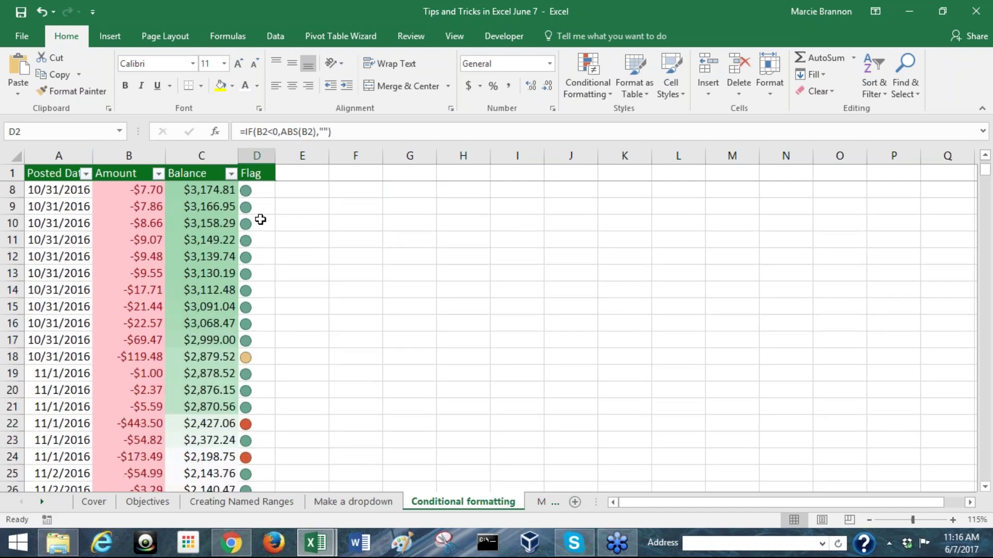
pyautogui.scroll(2, 259, 218)
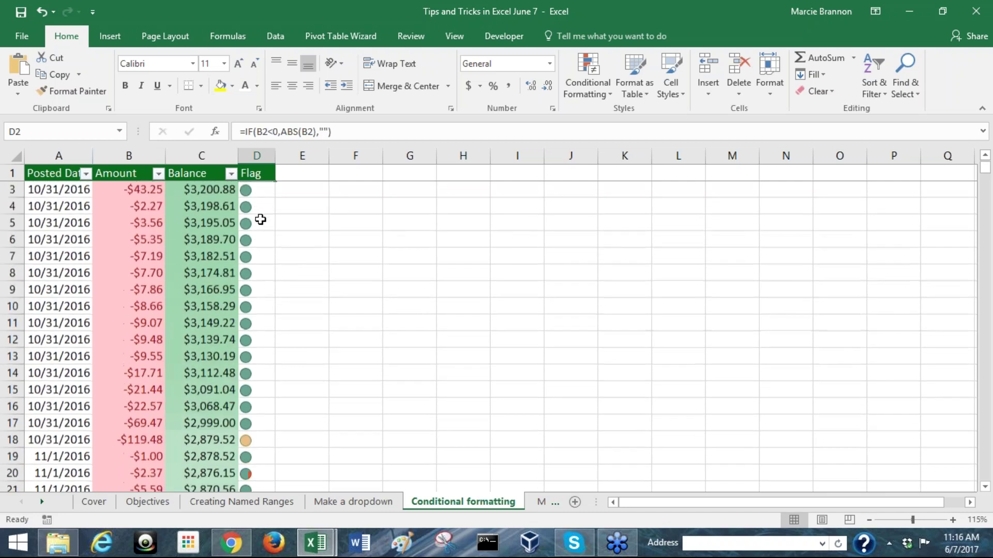
# - Reapply the header row filter to include Flag and filter that column by the red circle icon
pyautogui.click(21, 173)
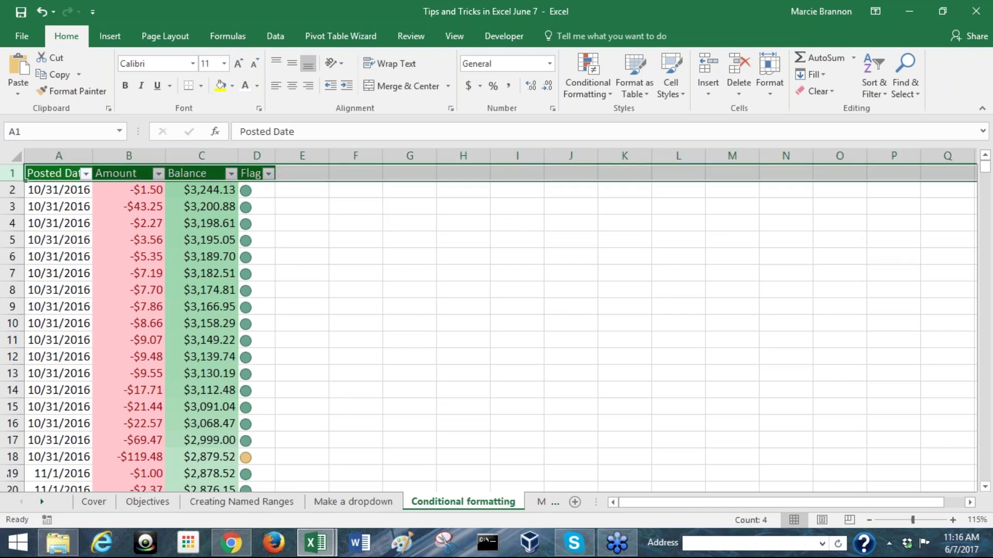
pyautogui.click(268, 173)
pyautogui.moveTo(250, 263)
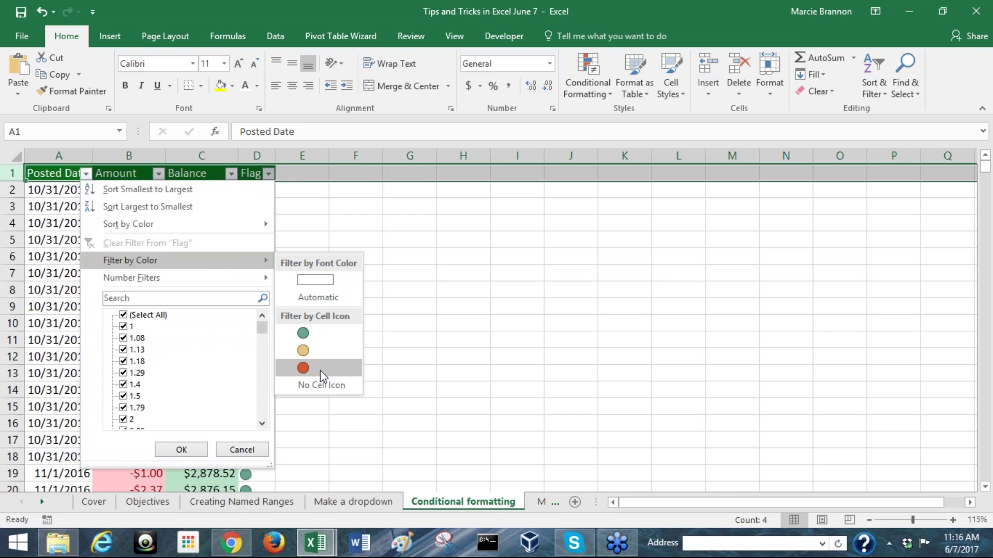
pyautogui.click(303, 368)
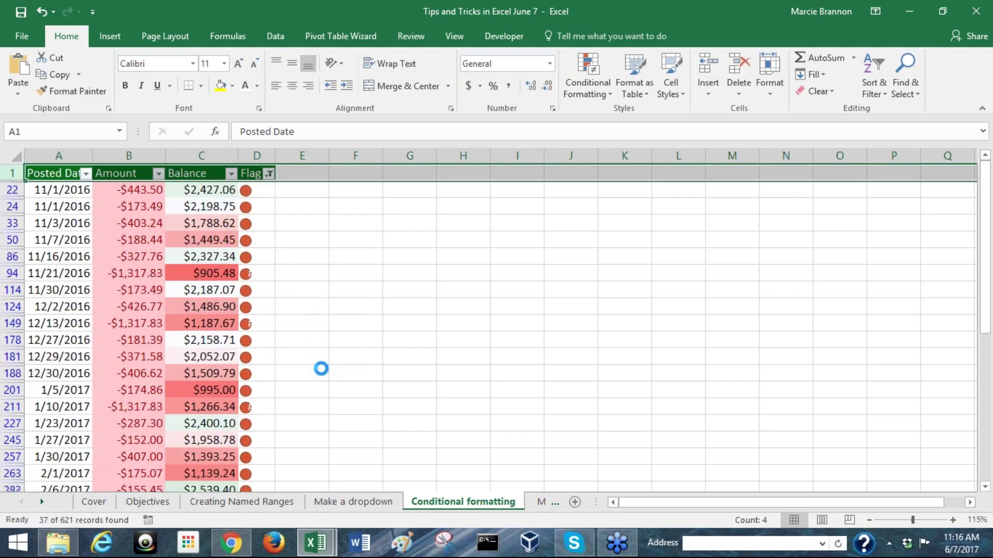
pyautogui.scroll(-2, 222, 285)
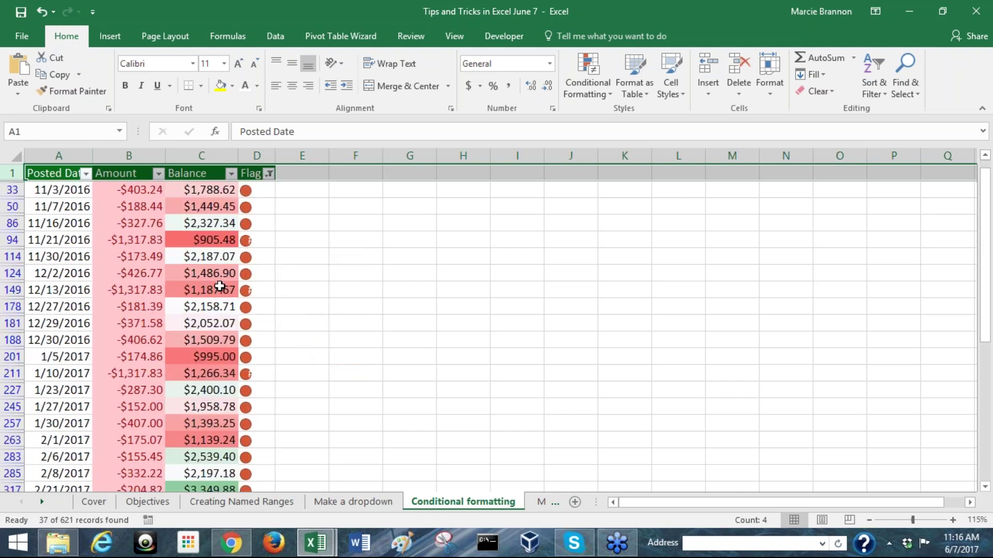
pyautogui.scroll(1, 237, 279)
# - Open the Movies List with Genre Flag sheet and examine the formula in F2 and the movie rows
pyautogui.click(539, 502)
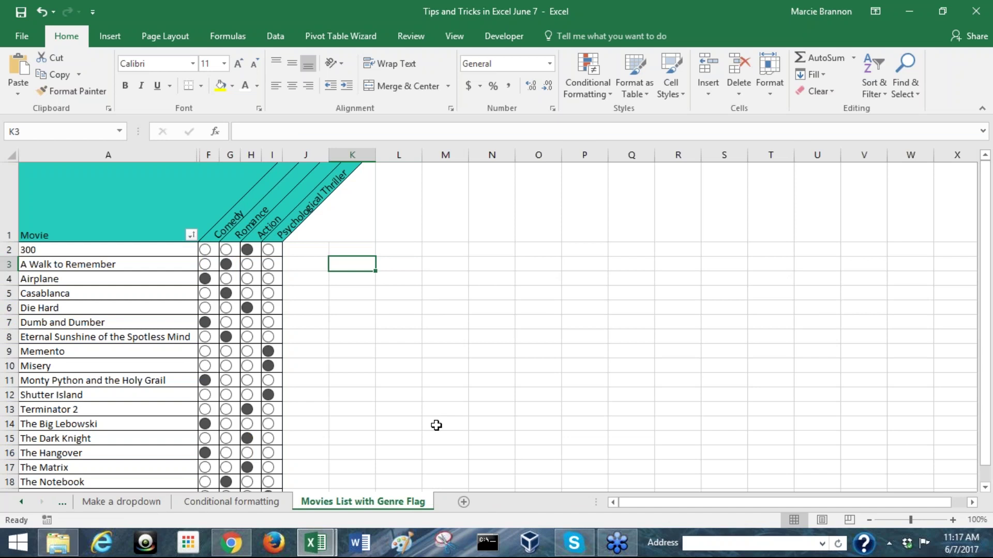
pyautogui.click(215, 252)
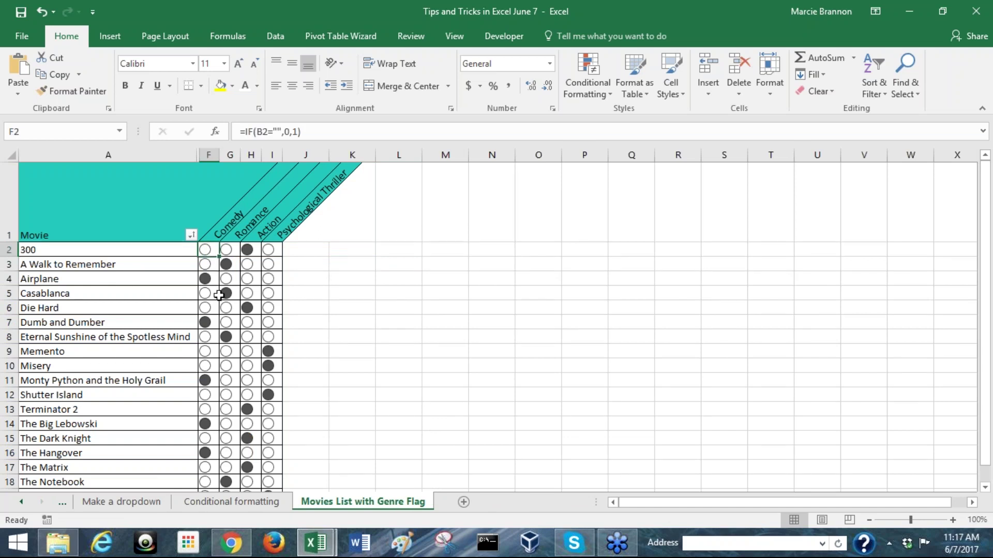
pyautogui.click(120, 264)
pyautogui.scroll(-3, 126, 285)
pyautogui.scroll(3, 125, 284)
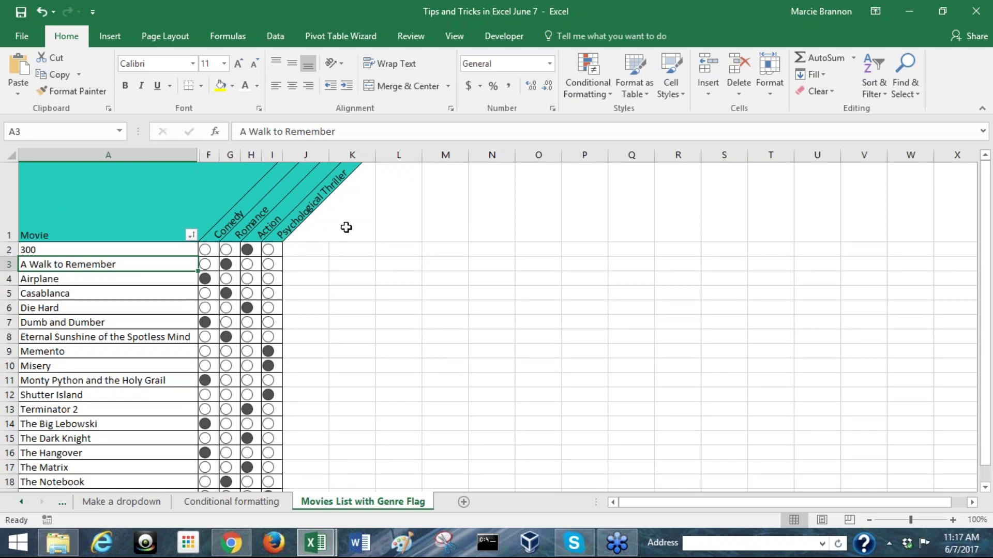
# - Copy the Movie column from A1:A21 to N1 and fit column N's width to the titles
pyautogui.click(111, 233)
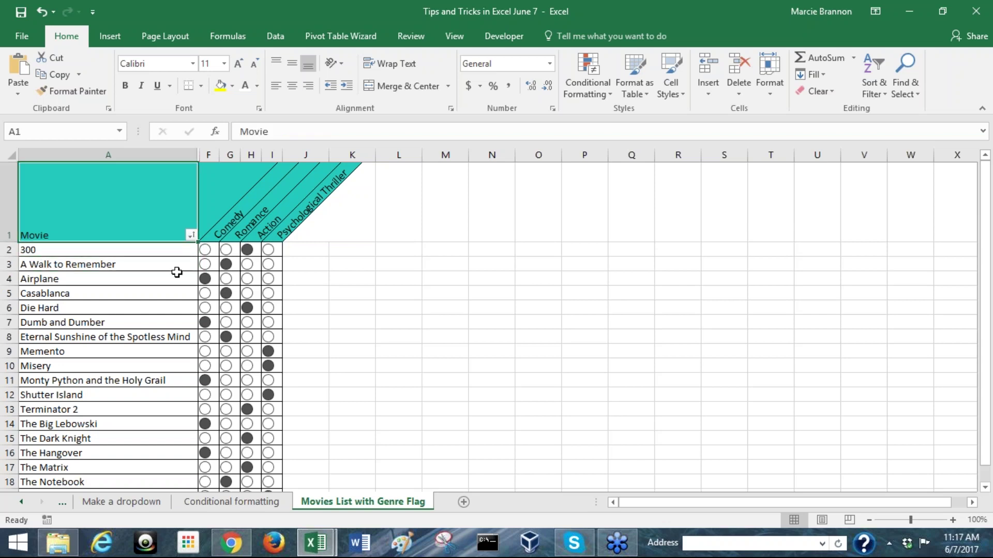
pyautogui.scroll(-2, 171, 310)
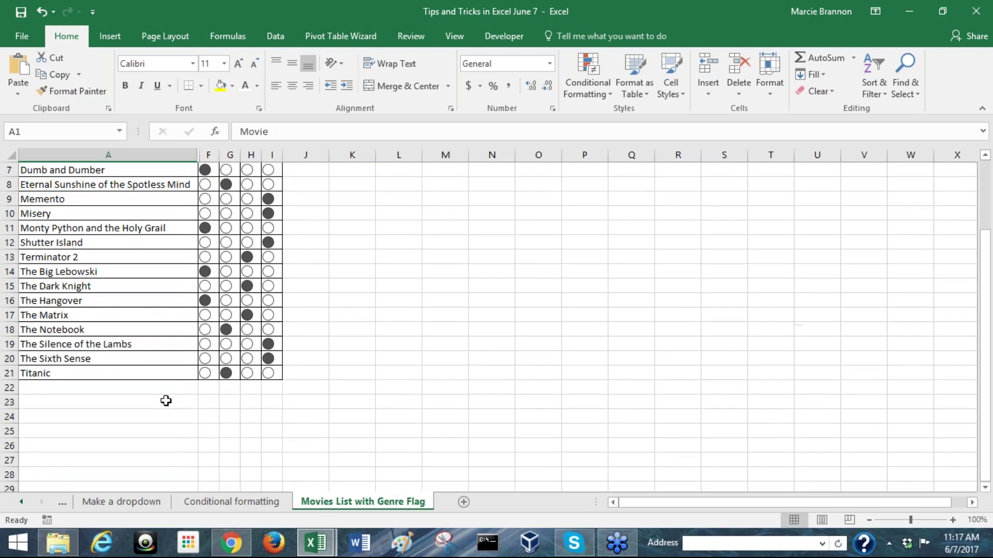
pyautogui.keyDown('shift'); pyautogui.click(165, 381); pyautogui.keyUp('shift')
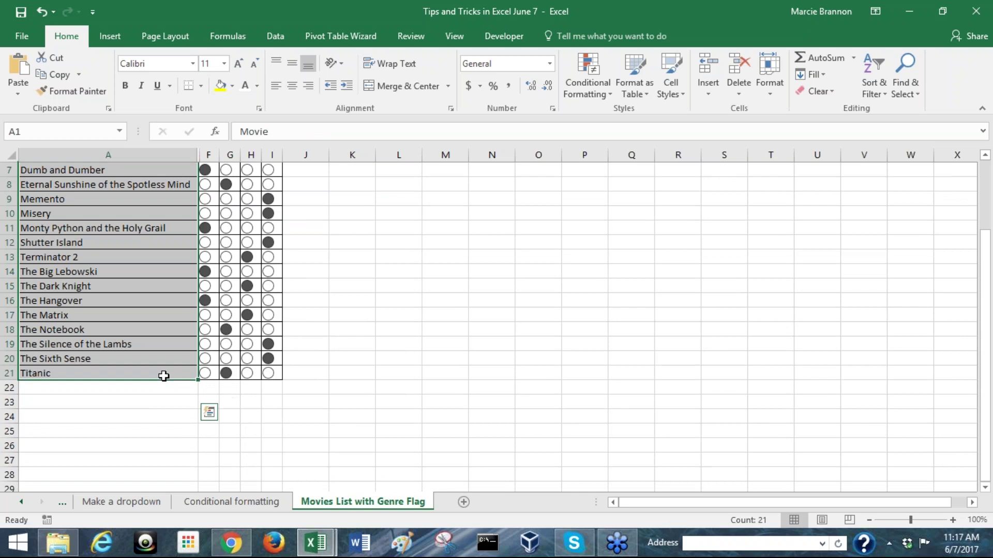
pyautogui.hotkey('ctrl', 'c')
pyautogui.scroll(2, 377, 404)
pyautogui.click(493, 202)
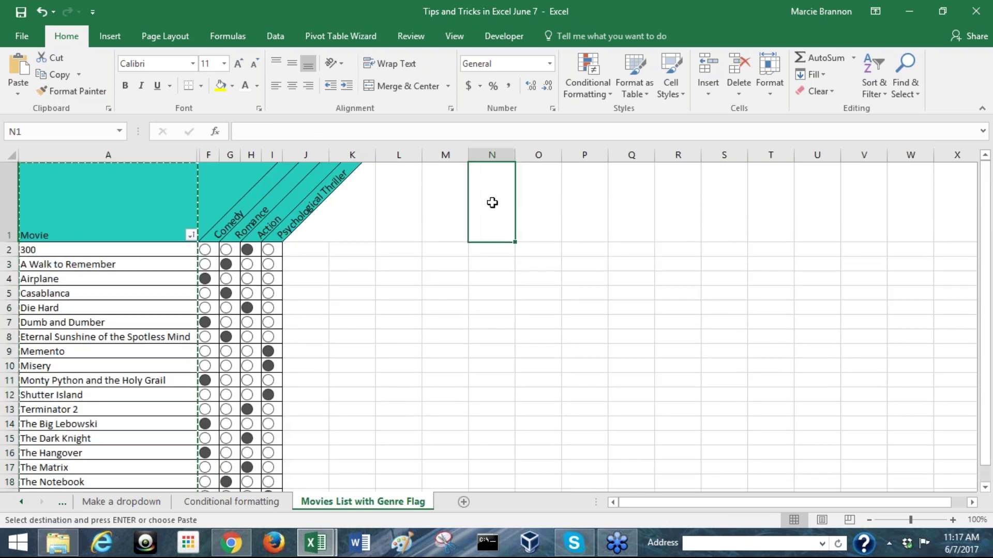
pyautogui.hotkey('ctrl', 'v')
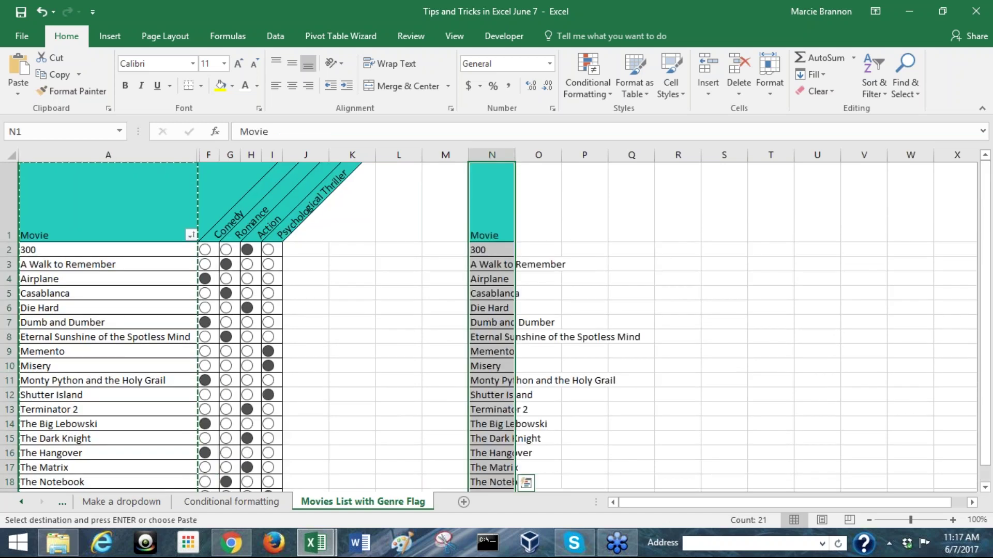
pyautogui.doubleClick(515, 155)
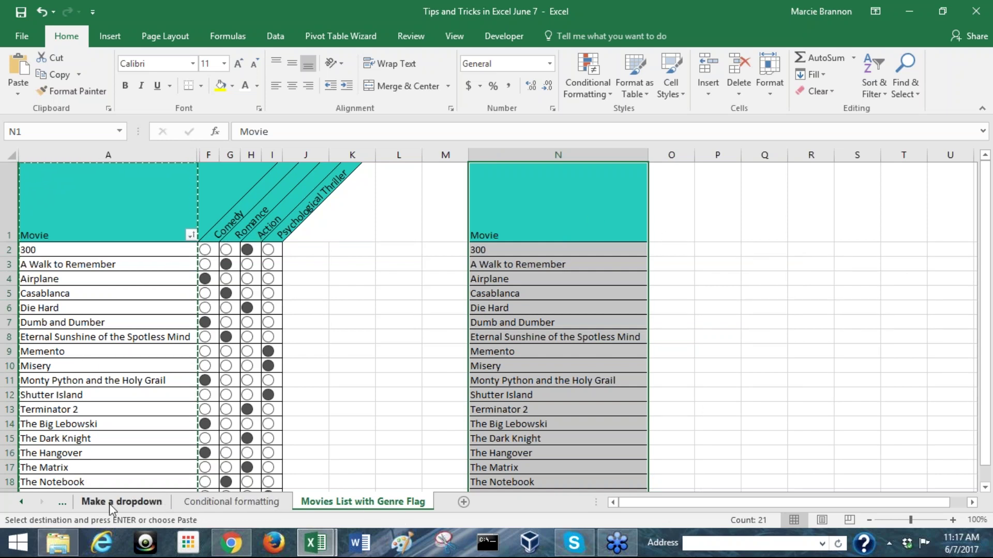
# - Go back to the Make a dropdown sheet with its genre and movie lists
pyautogui.click(22, 505)
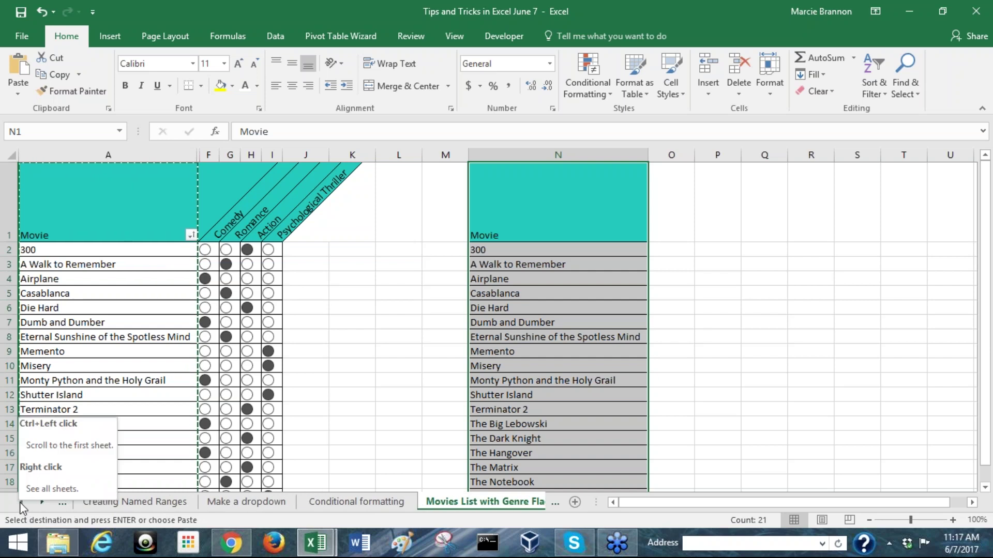
pyautogui.click(20, 502)
pyautogui.click(166, 505)
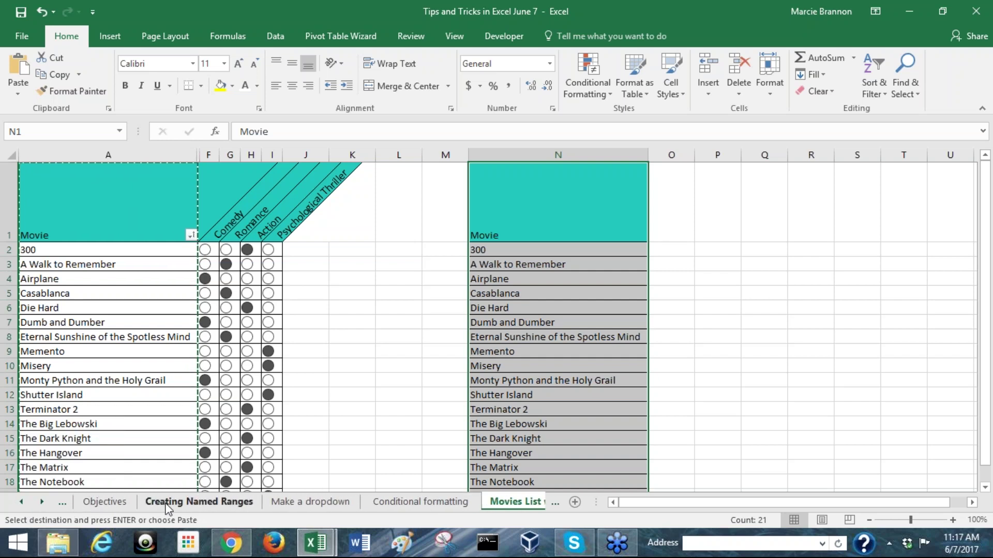
pyautogui.click(304, 506)
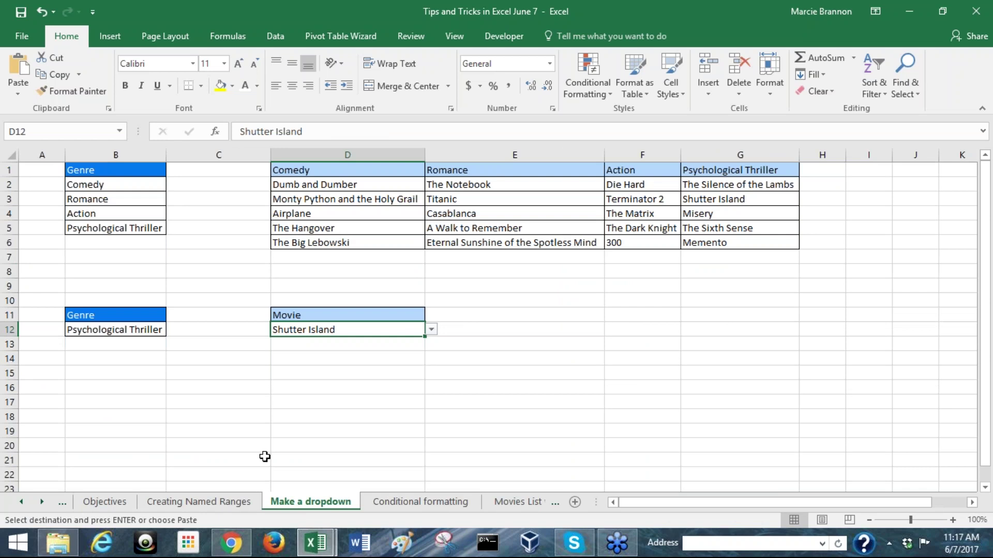
# - Copy the four genres from B2:B5 and paste them transposed across row 1 from O1 on the Movies List with Genre Flag sheet
pyautogui.click(85, 189)
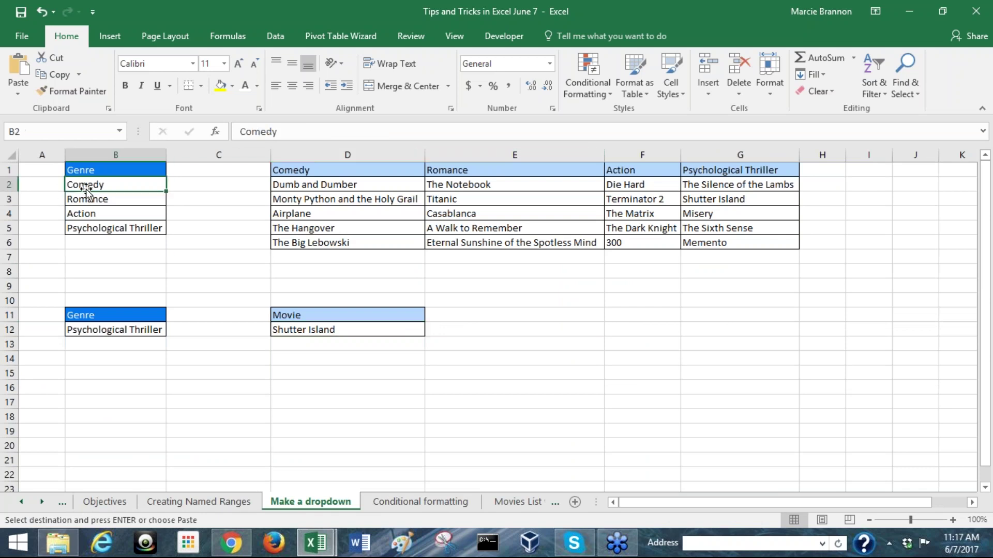
pyautogui.moveTo(87, 192); pyautogui.dragTo(91, 228)
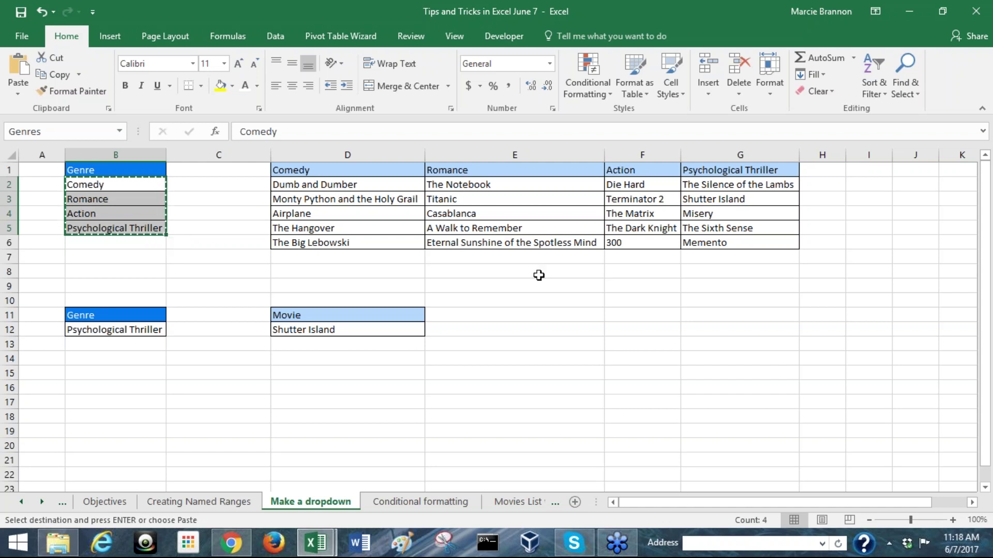
pyautogui.click(518, 502)
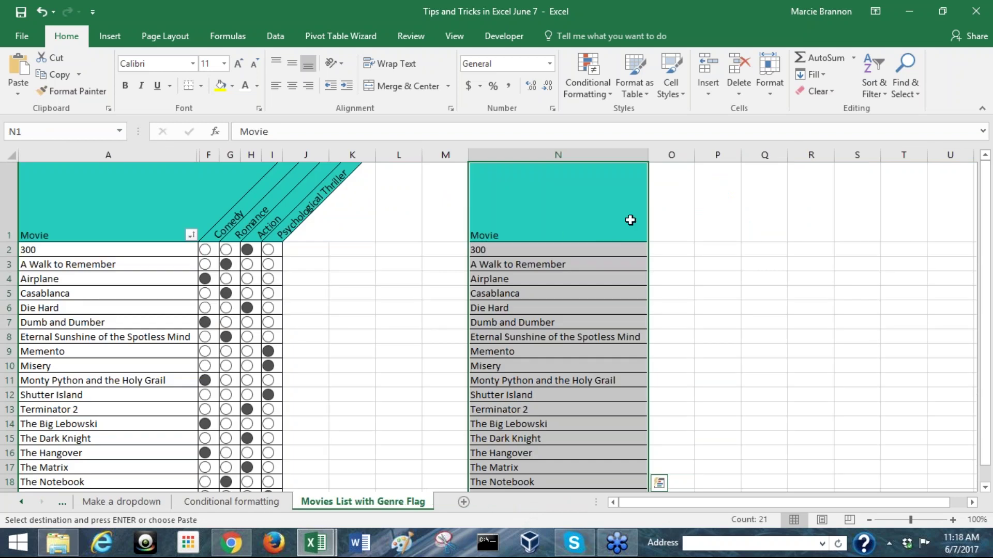
pyautogui.click(650, 181)
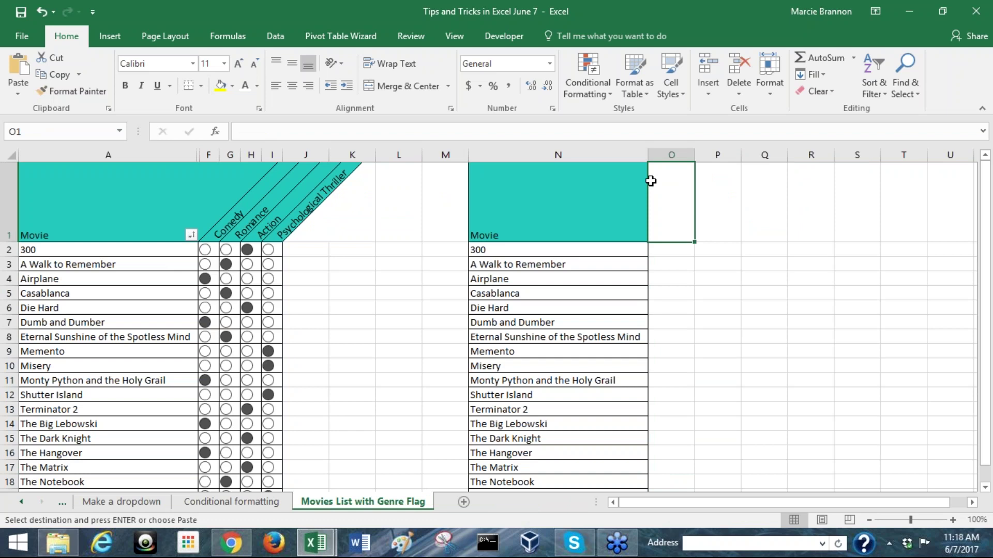
pyautogui.hotkey('ctrl', 'alt', 'v')
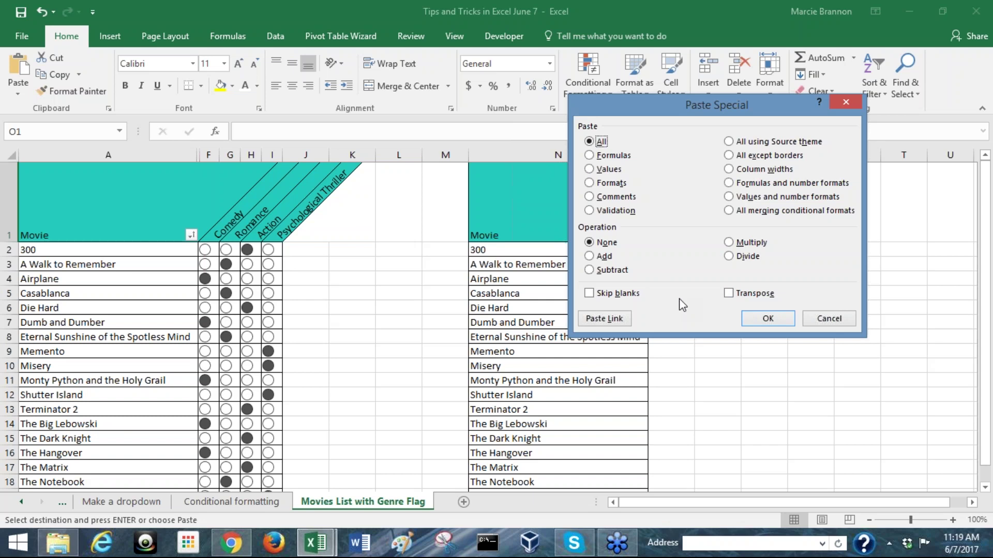
pyautogui.hotkey('alt', 'e')
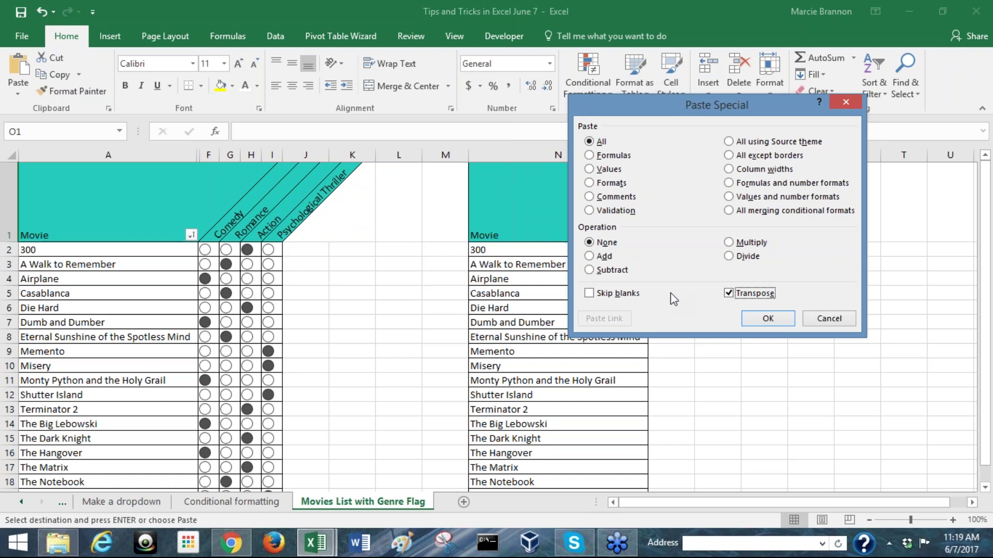
pyautogui.click(768, 318)
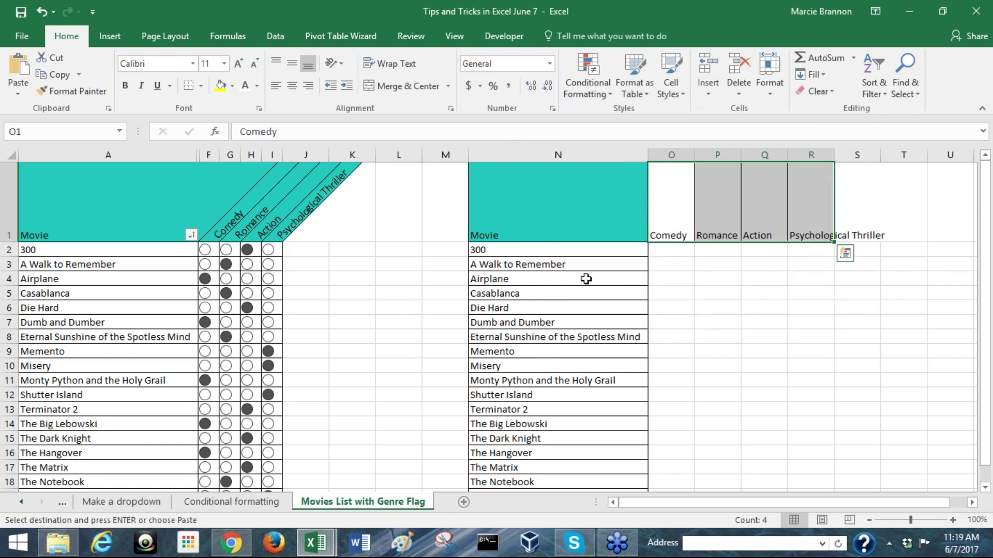
# - Widen columns O through R together to an equal width
pyautogui.moveTo(681, 154); pyautogui.dragTo(814, 154)
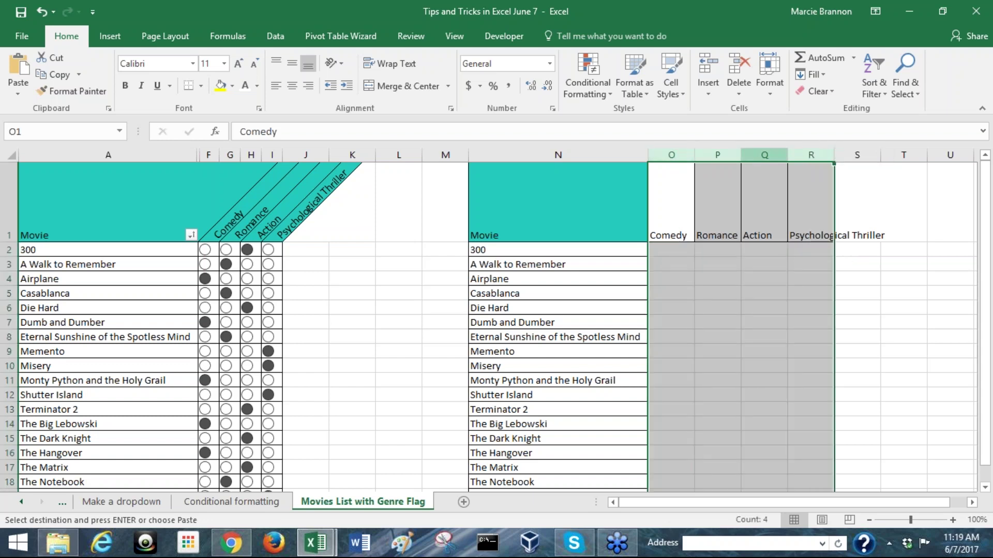
pyautogui.doubleClick(695, 154)
pyautogui.moveTo(675, 154); pyautogui.dragTo(832, 154)
pyautogui.moveTo(690, 154); pyautogui.dragTo(713, 154)
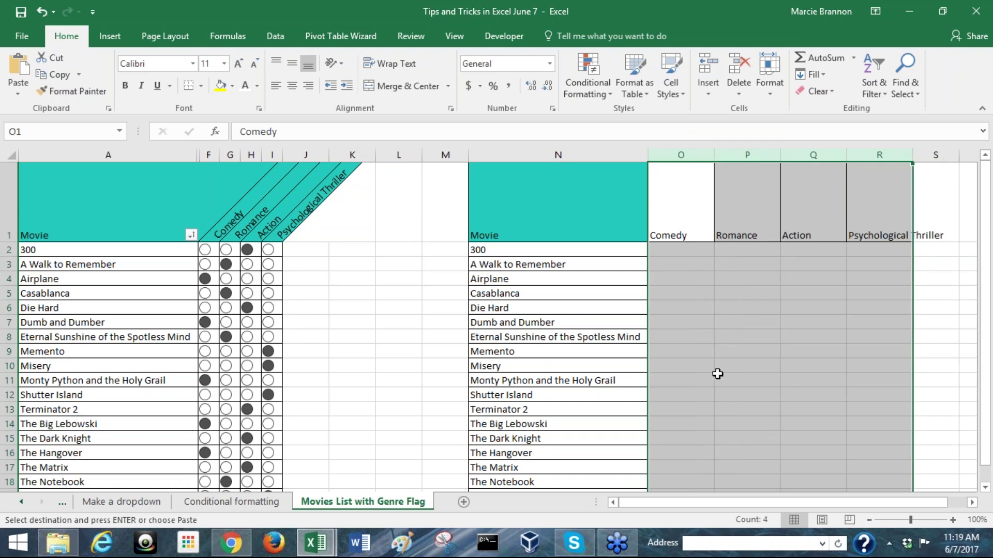
# - Copy the Movie header in N1 and paste only its formats onto the genre headers in O1:R1
pyautogui.click(572, 215)
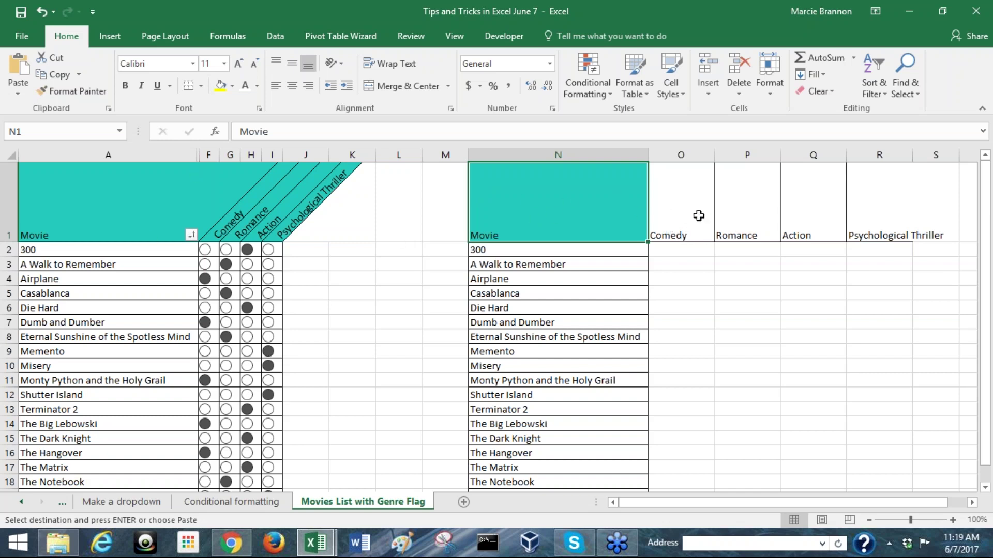
pyautogui.hotkey('ctrl', 'c')
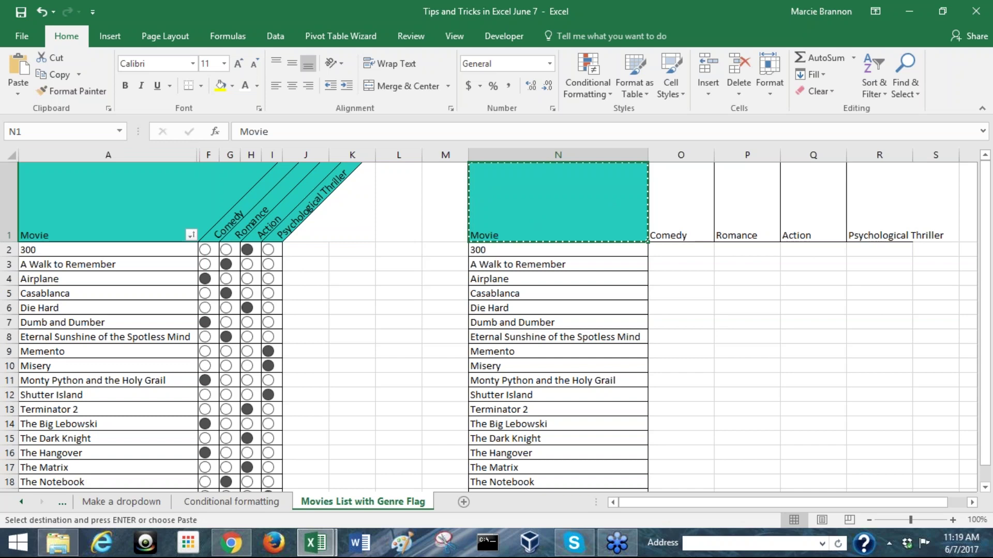
pyautogui.press('Right')
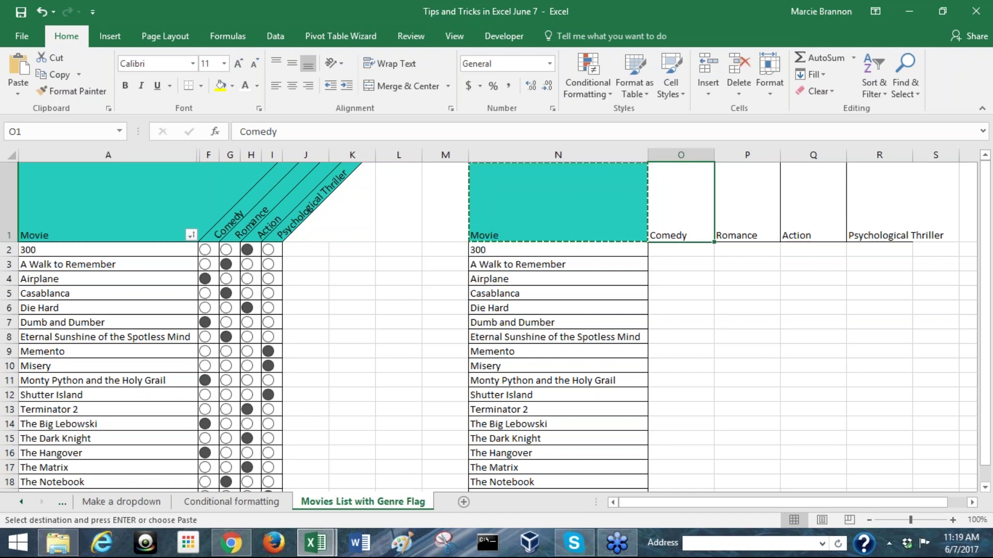
pyautogui.hotkey('ctrl', 'shift', 'Right')
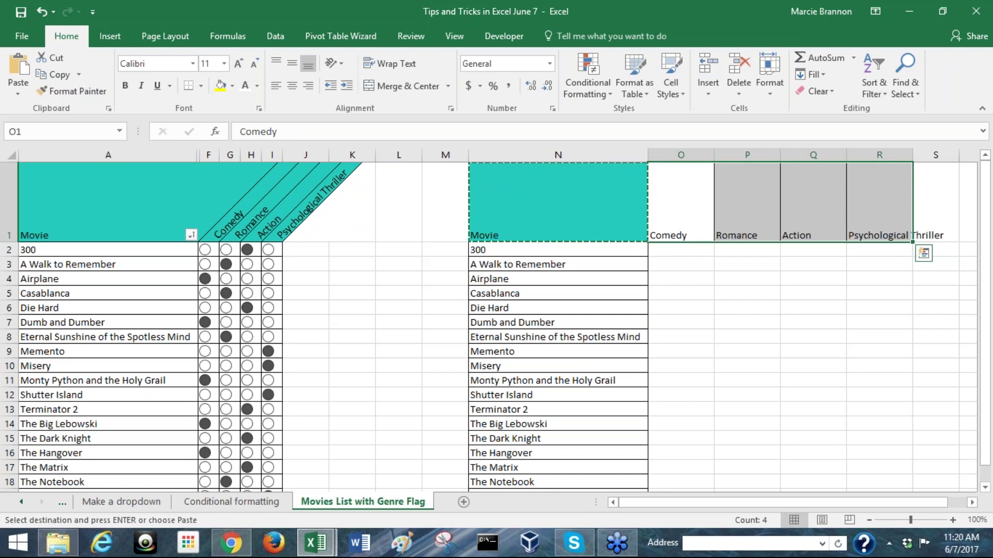
pyautogui.hotkey('ctrl', 'alt', 'v')
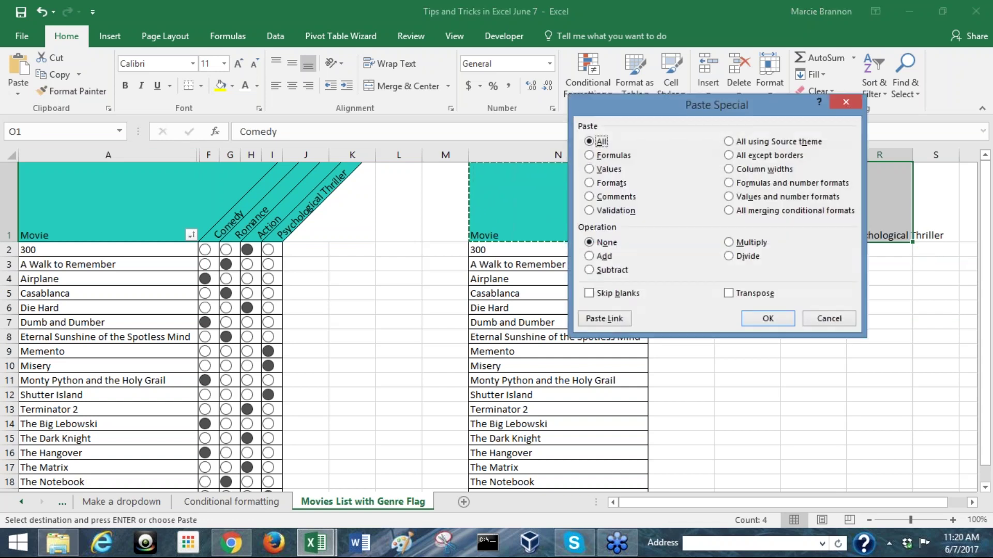
pyautogui.press('t')
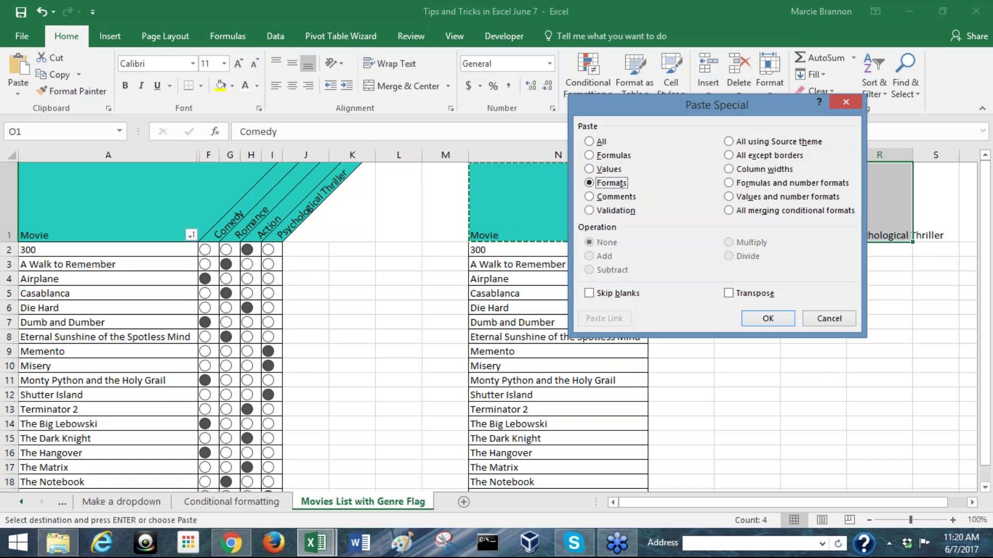
pyautogui.press('Return')
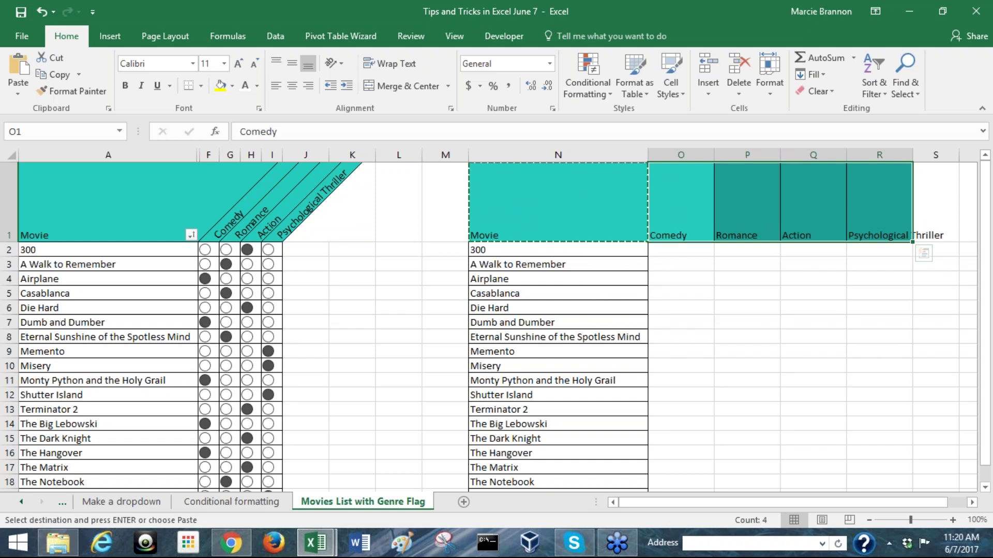
pyautogui.click(558, 201)
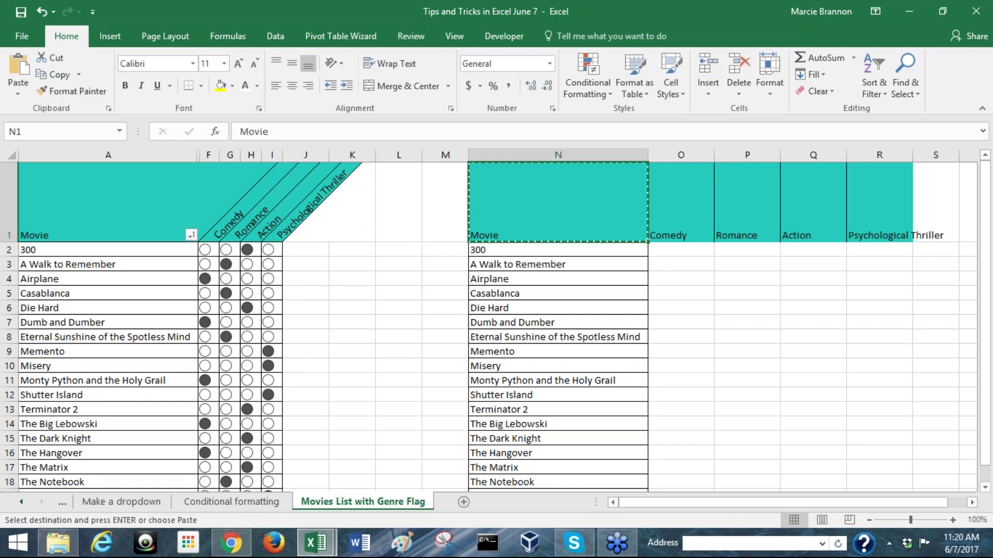
pyautogui.click(680, 202)
pyautogui.moveTo(680, 201); pyautogui.dragTo(878, 202)
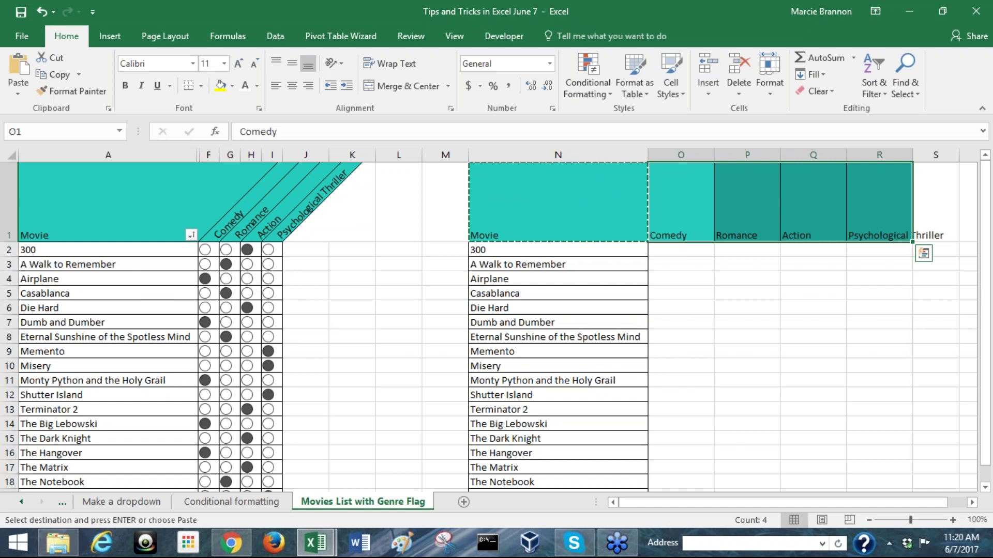
# - Narrow columns O through R together to an equal width that just fits a flag icon
pyautogui.click(683, 252)
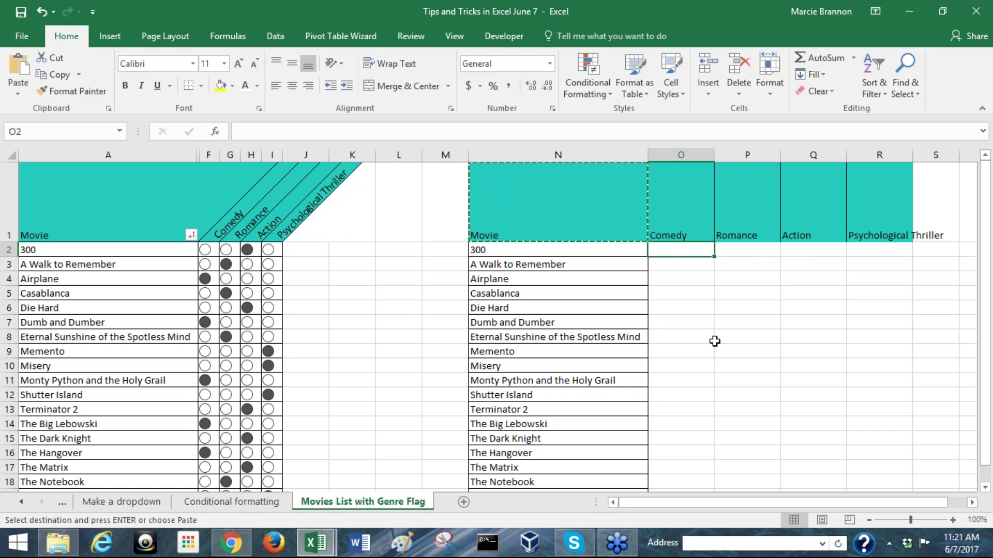
pyautogui.moveTo(681, 155); pyautogui.dragTo(879, 155)
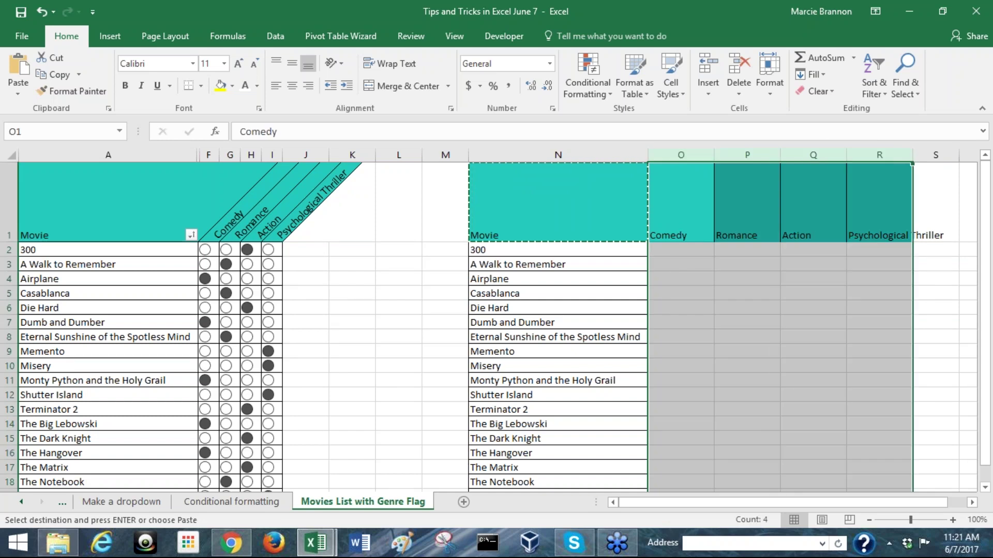
pyautogui.moveTo(714, 155); pyautogui.dragTo(677, 156)
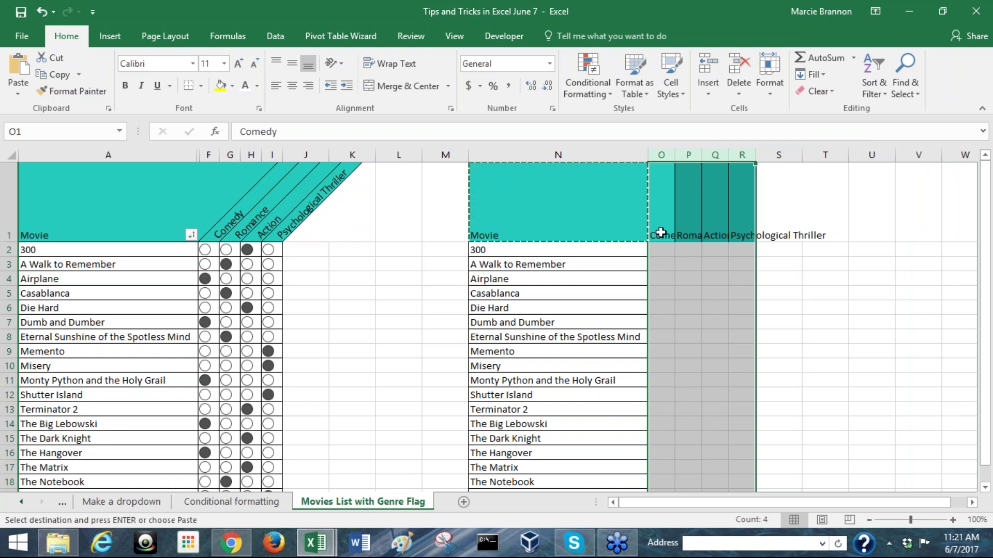
# - Rotate the text of the genre headers in O1:R1 to 90 degrees
pyautogui.click(667, 190)
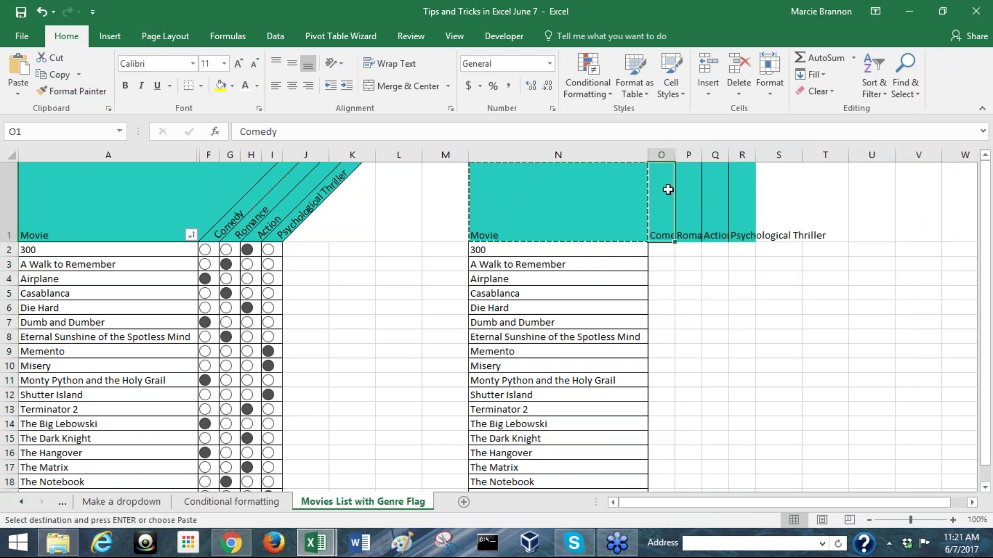
pyautogui.hotkey('shift', 'Right')
pyautogui.hotkey('shift', 'Right')
pyautogui.hotkey('shift', 'Right')
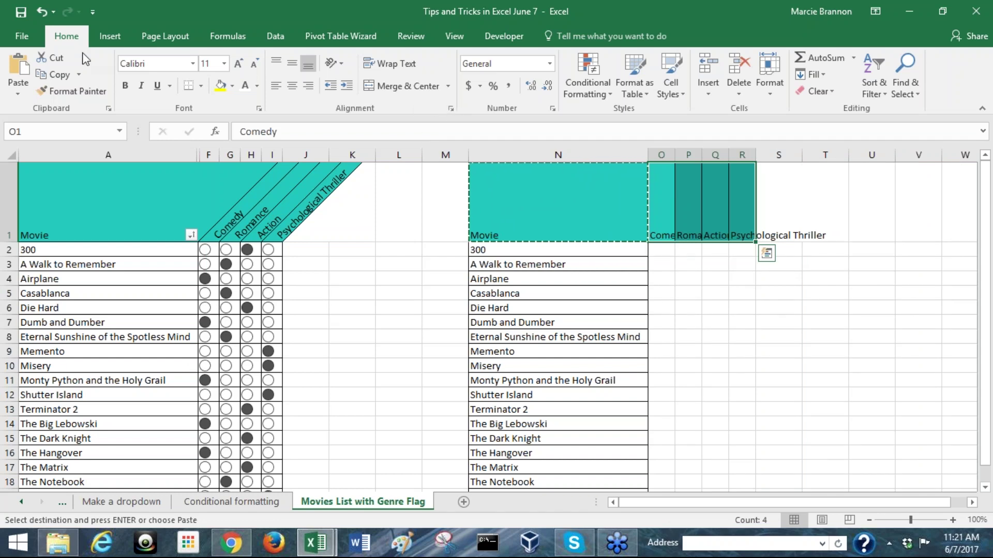
pyautogui.click(450, 109)
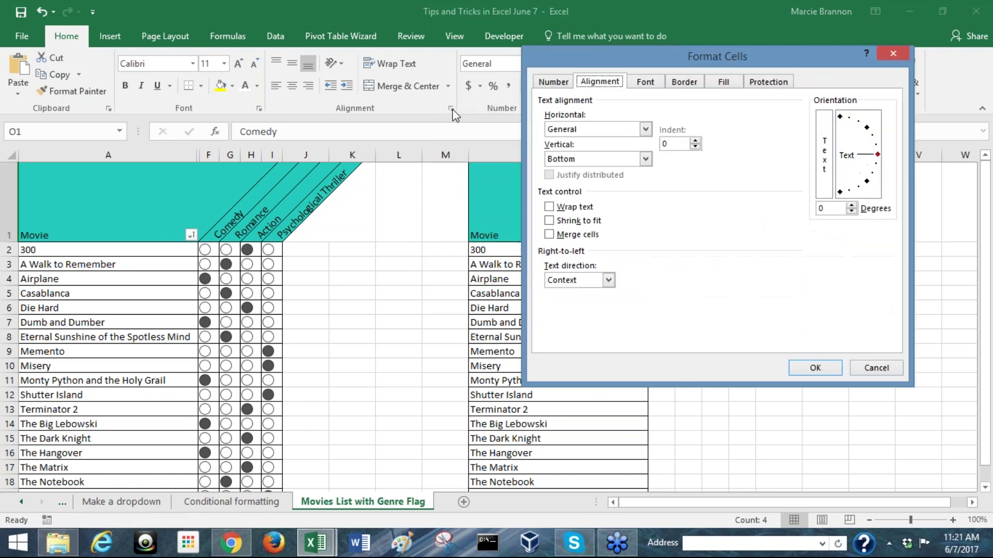
pyautogui.moveTo(681, 52); pyautogui.dragTo(200, 48)
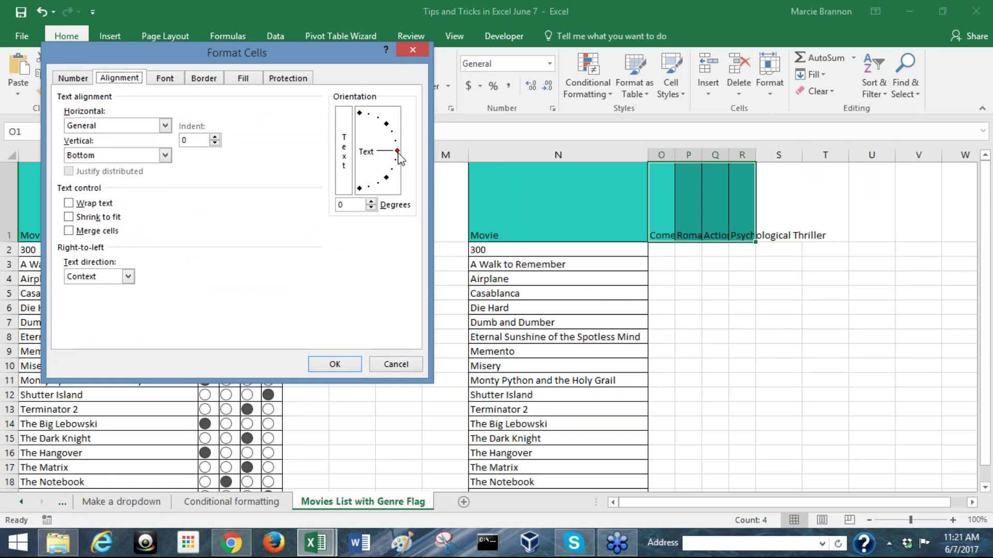
pyautogui.moveTo(398, 155); pyautogui.dragTo(359, 89)
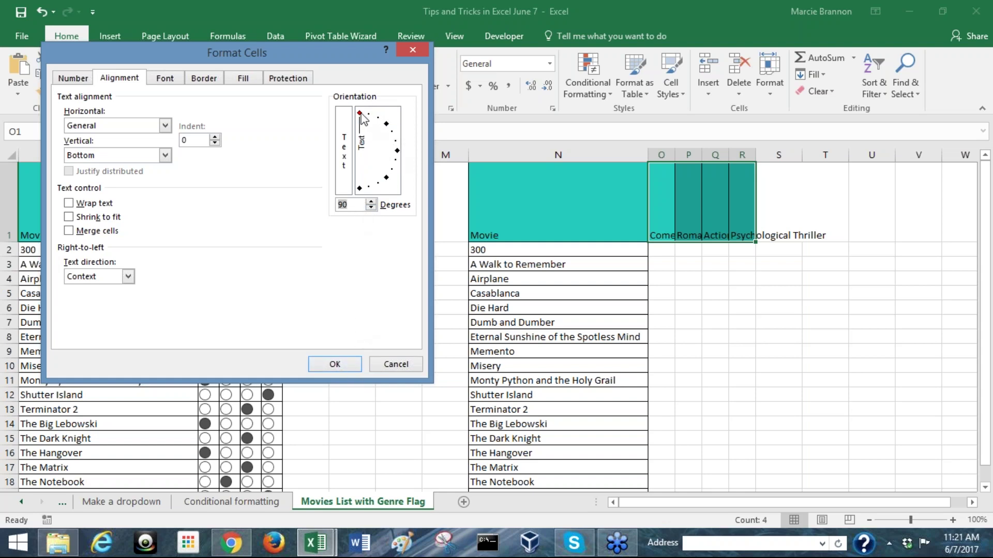
pyautogui.moveTo(362, 117); pyautogui.dragTo(350, 79)
pyautogui.click(344, 364)
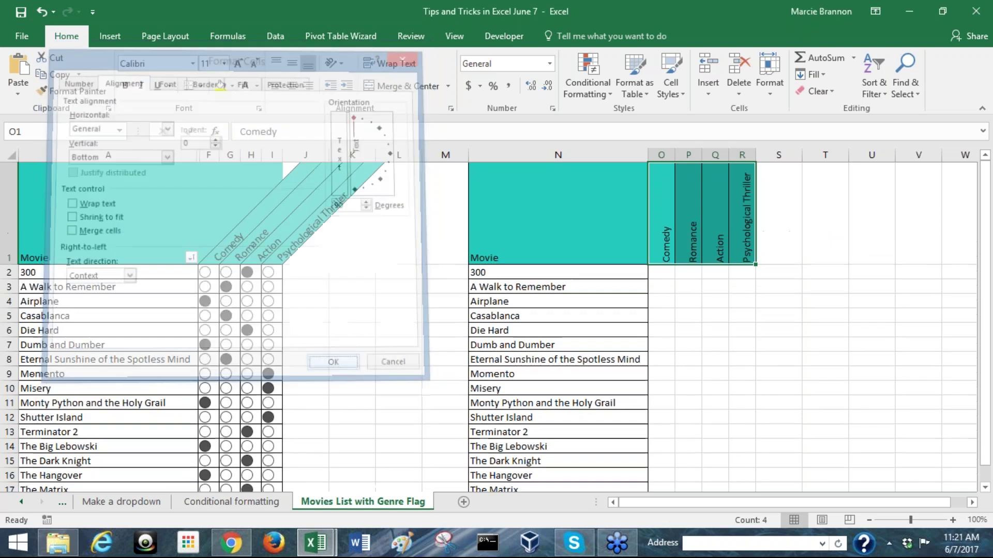
pyautogui.click(752, 301)
pyautogui.moveTo(751, 246); pyautogui.dragTo(666, 241)
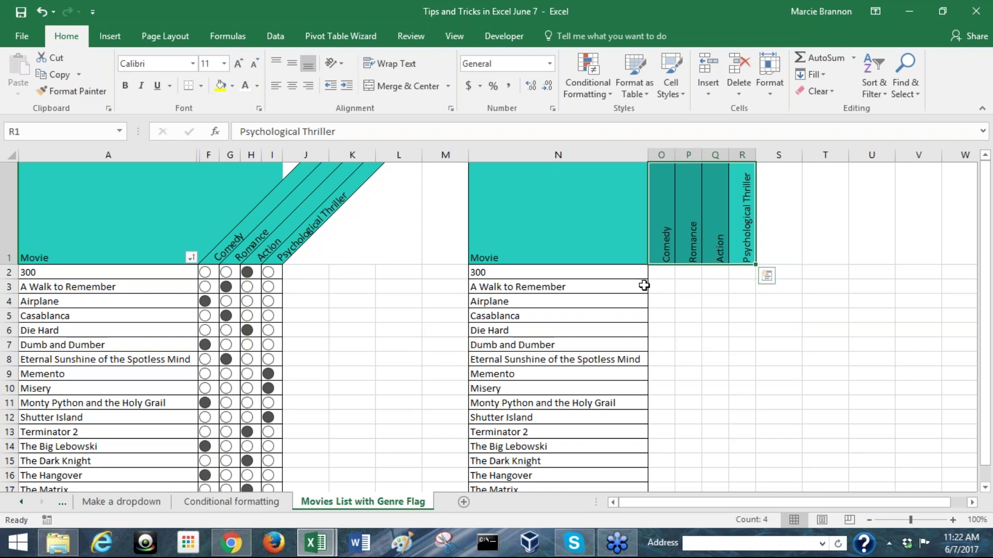
pyautogui.click(674, 273)
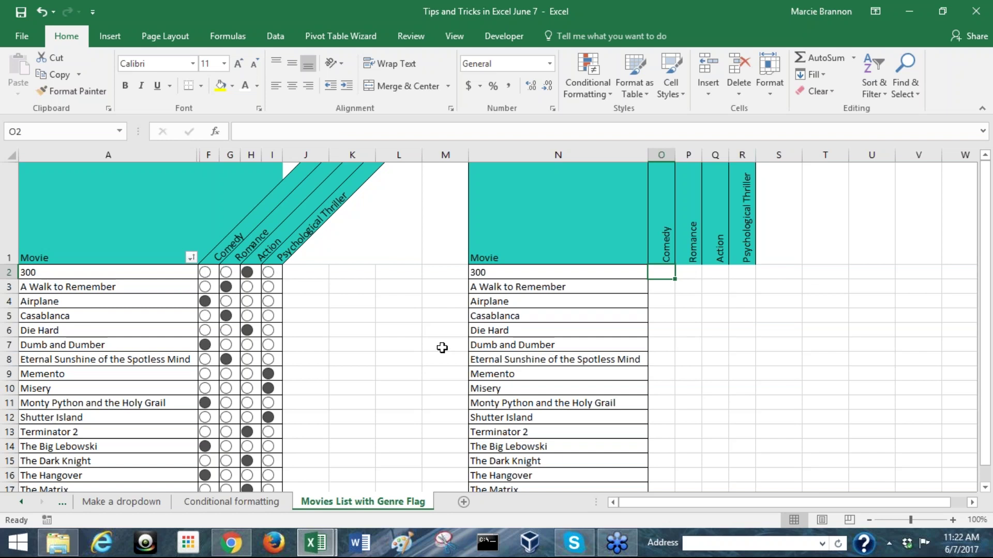
# - Slant the genre headers in O1:R1 diagonally upward at about 45 degrees, matching the headers in F1:I1
pyautogui.click(664, 235)
pyautogui.hotkey('ctrl', 'shift', 'Right')
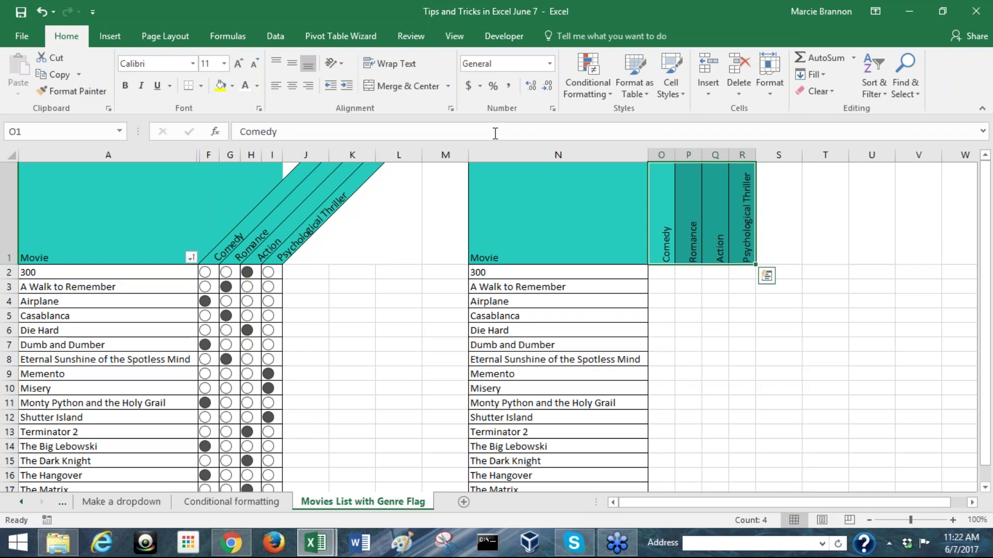
pyautogui.click(449, 109)
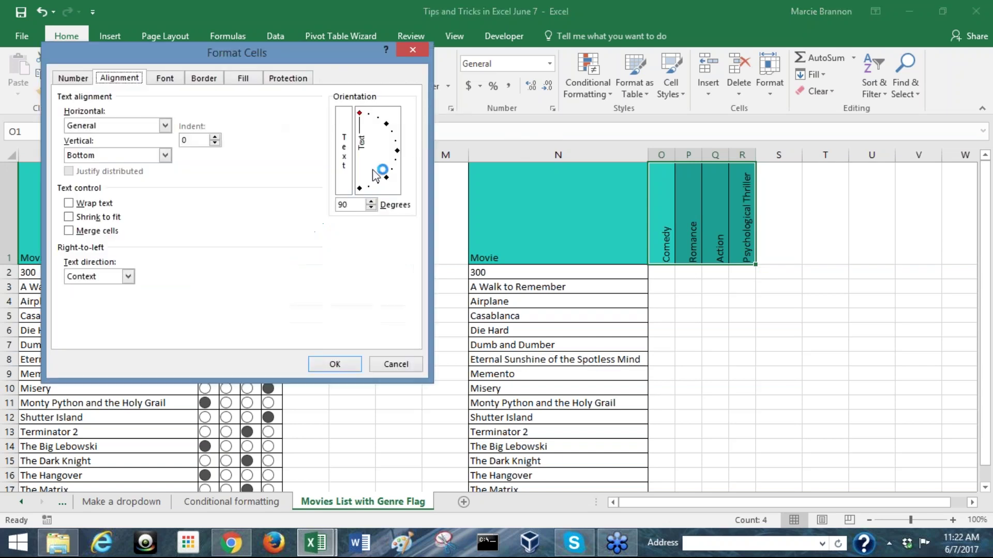
pyautogui.moveTo(357, 115); pyautogui.dragTo(387, 123)
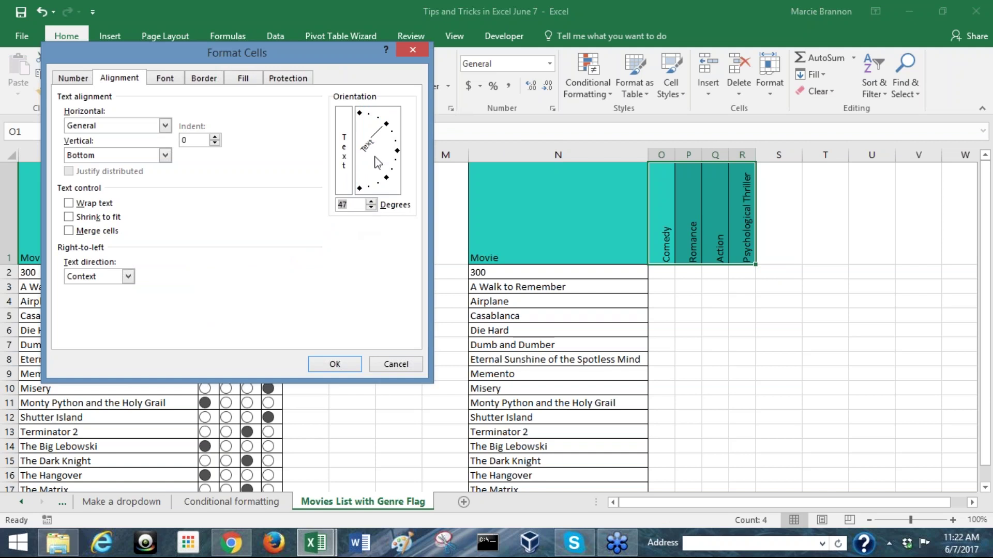
pyautogui.click(371, 208)
pyautogui.click(348, 365)
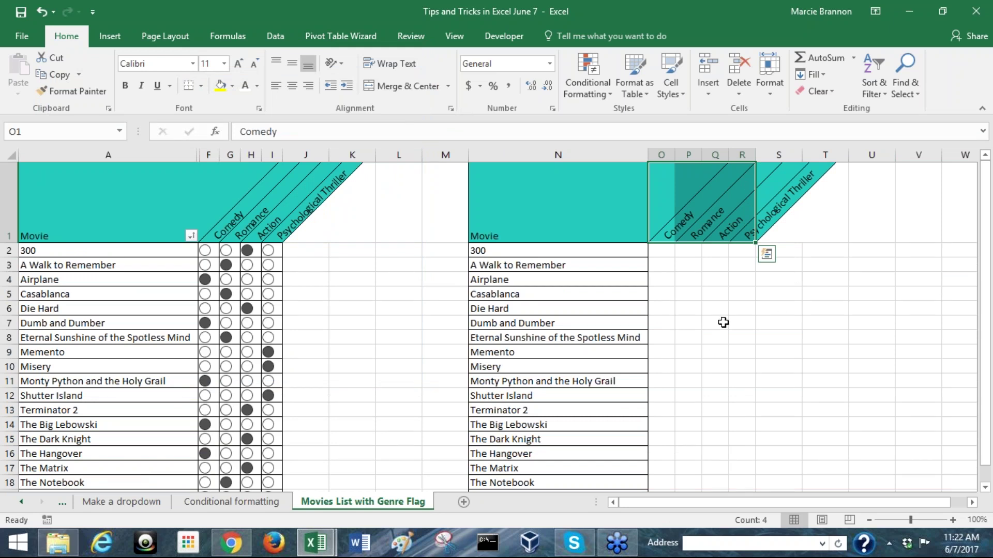
pyautogui.click(663, 251)
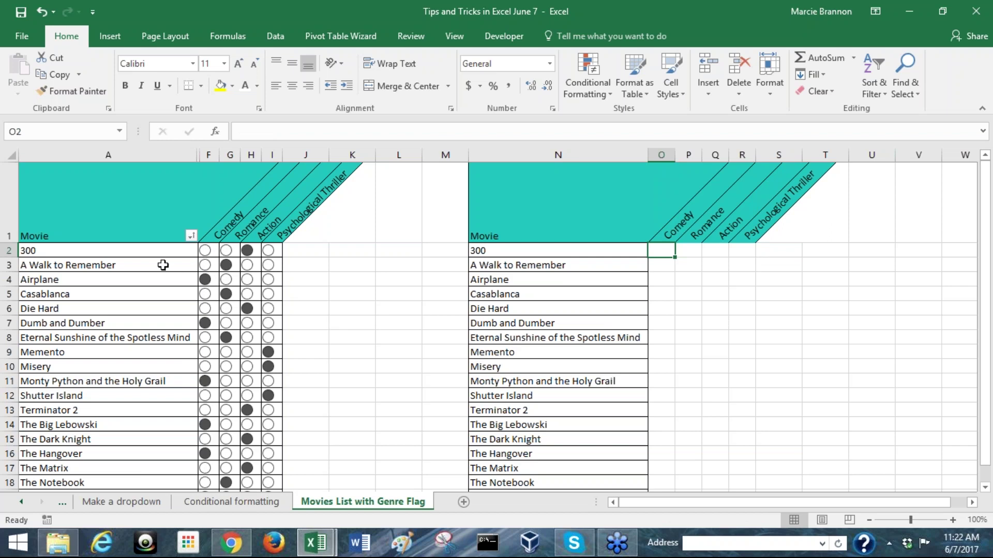
pyautogui.click(323, 249)
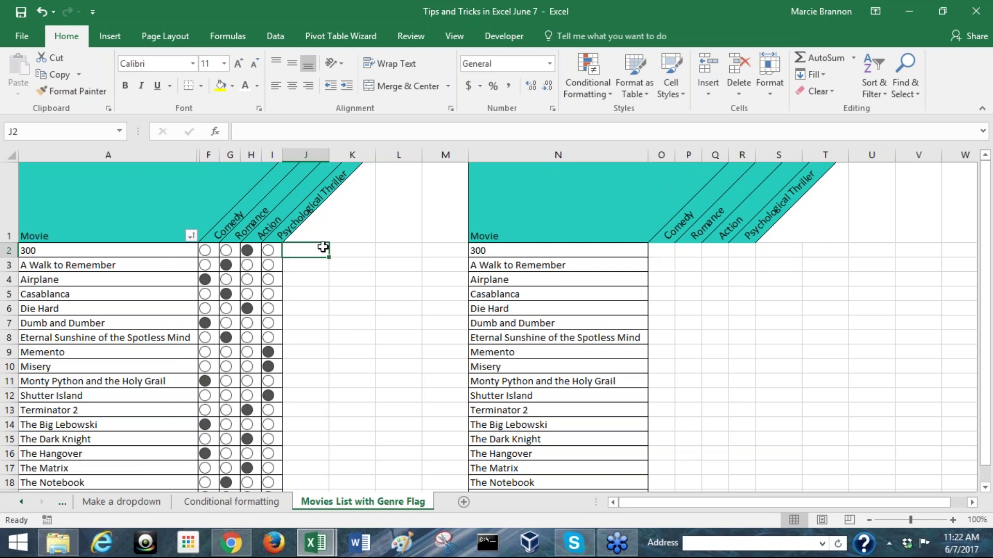
# - Examine the flag formulas behind the circle icons in F2:I2 of the movie list
pyautogui.press('Left')
pyautogui.press('Left')
pyautogui.press('Left')
pyautogui.press('Left')
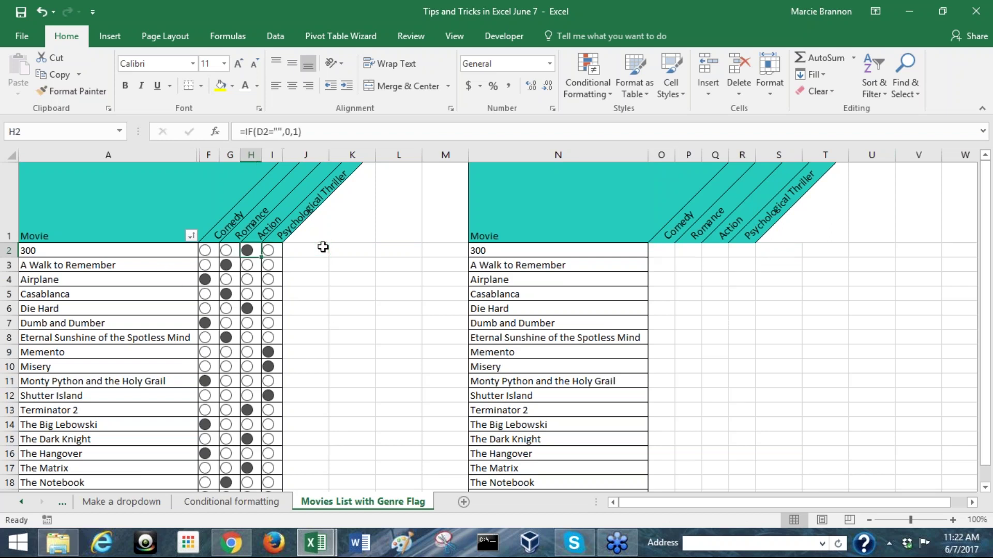
pyautogui.press('Right')
pyautogui.press('Right')
pyautogui.press('Left')
pyautogui.press('Right')
pyautogui.press('Left')
pyautogui.press('Left')
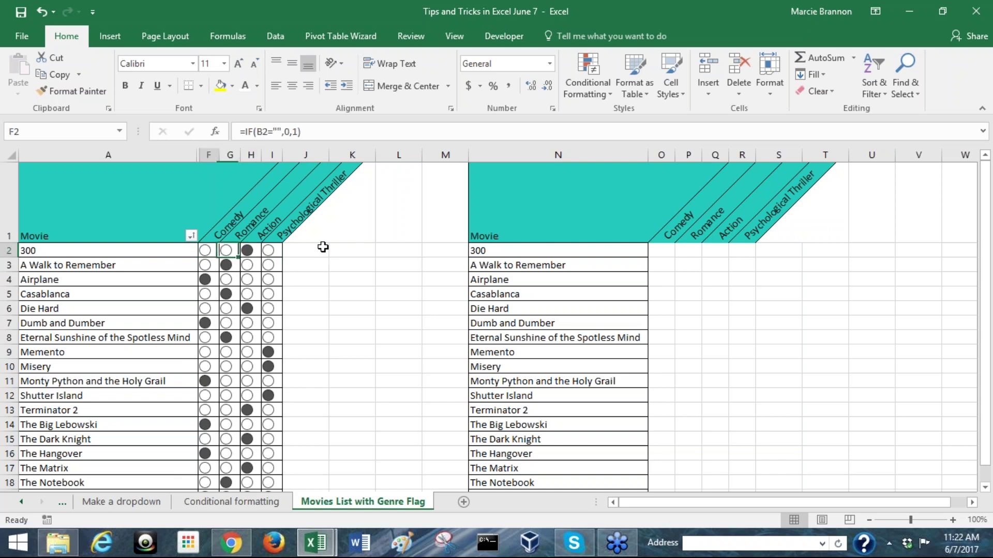
pyautogui.press('Left')
pyautogui.press('Right')
pyautogui.press('Right')
pyautogui.press('Right')
pyautogui.press('Right')
pyautogui.press('Right')
pyautogui.press('Right')
pyautogui.press('Right')
pyautogui.press('Left')
pyautogui.press('Left')
pyautogui.press('Left')
pyautogui.press('Left')
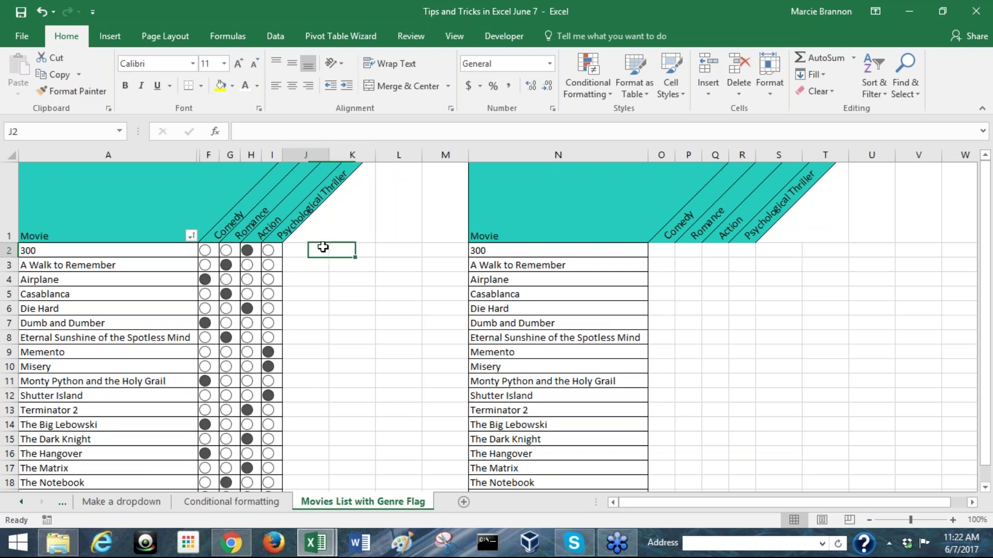
# - Unhide columns B through E of the movie list and select B2 to show its formula
pyautogui.moveTo(160, 155); pyautogui.dragTo(272, 155)
pyautogui.rightClick(188, 155)
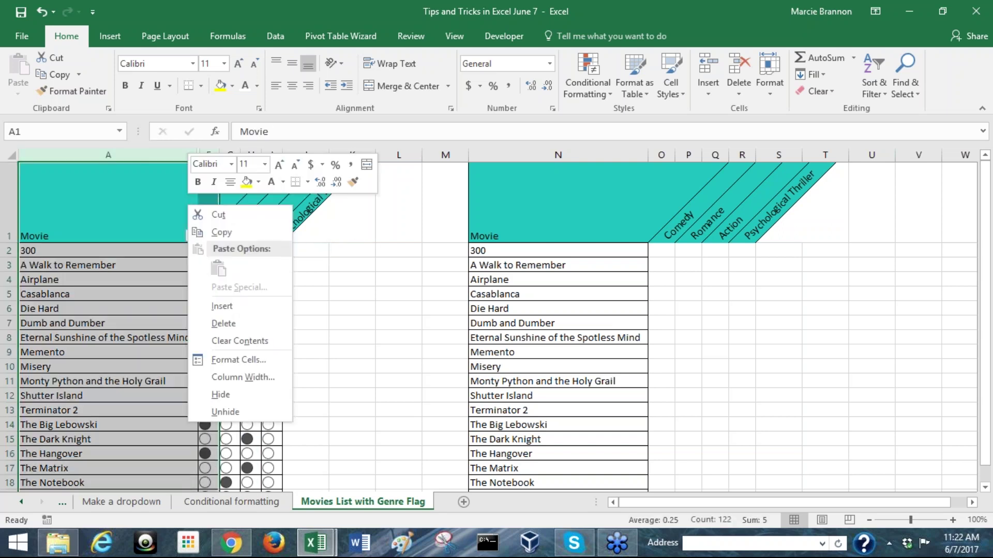
pyautogui.click(225, 411)
pyautogui.click(217, 250)
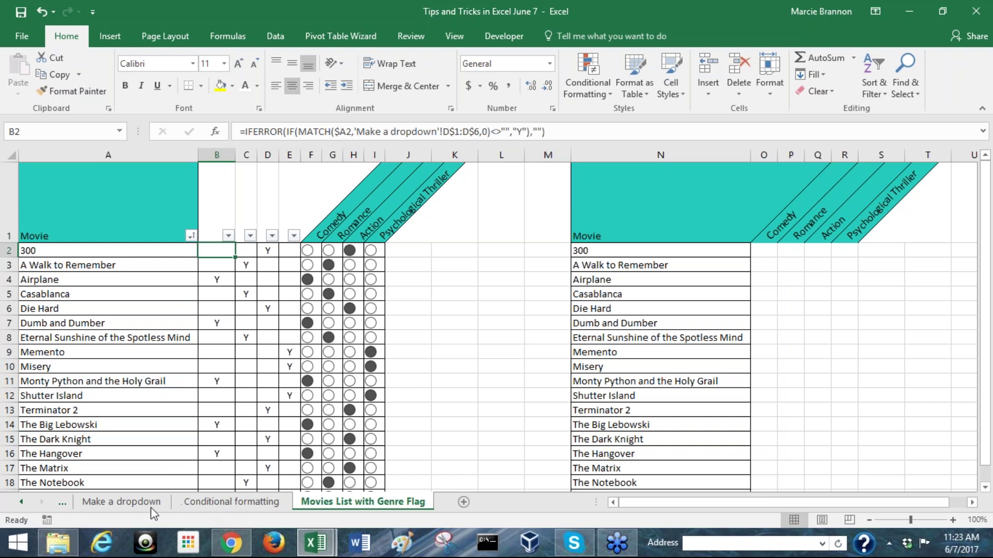
# - Compare the genre MATCH formulas in B2:E2 with the movie lists in D1:G6 on the Make a dropdown sheet
pyautogui.click(132, 503)
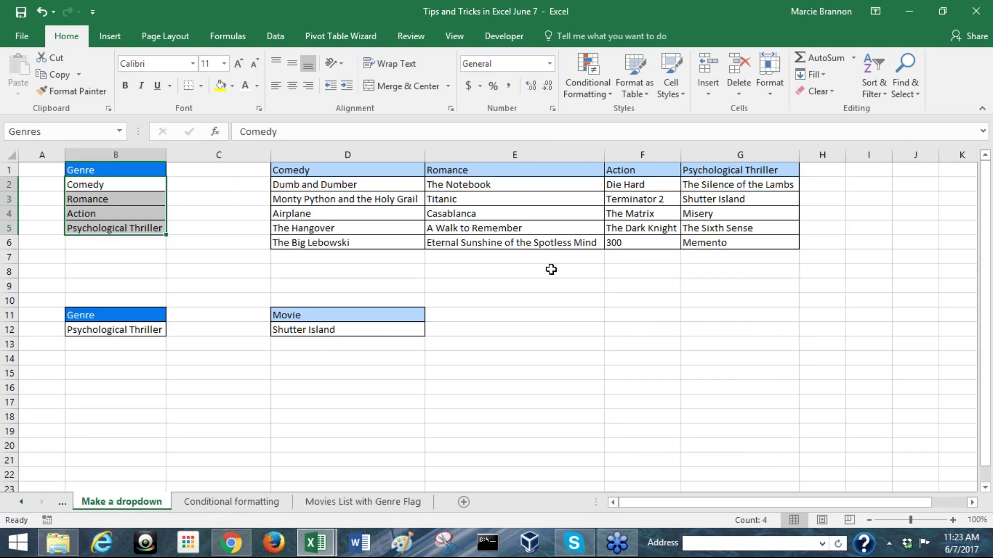
pyautogui.click(315, 504)
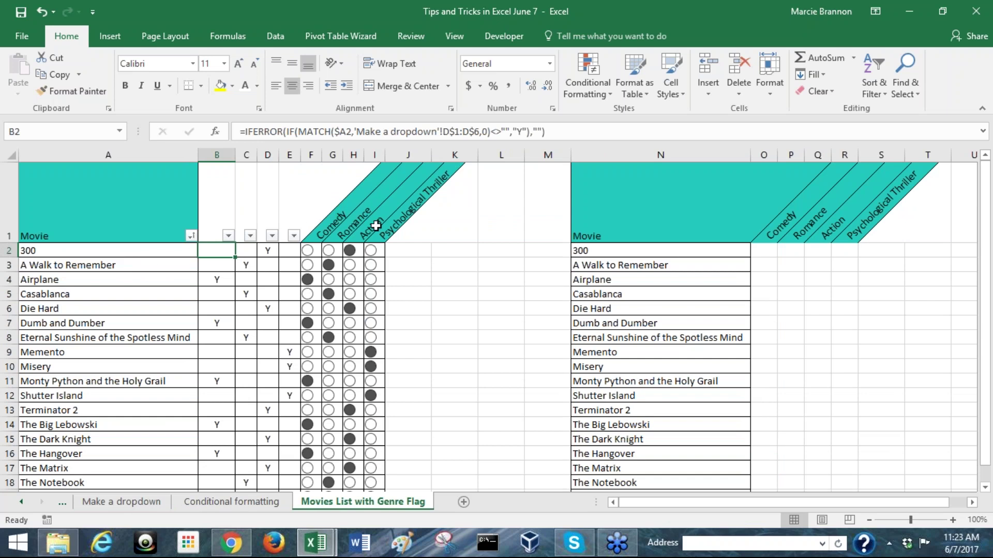
pyautogui.click(267, 252)
pyautogui.click(291, 252)
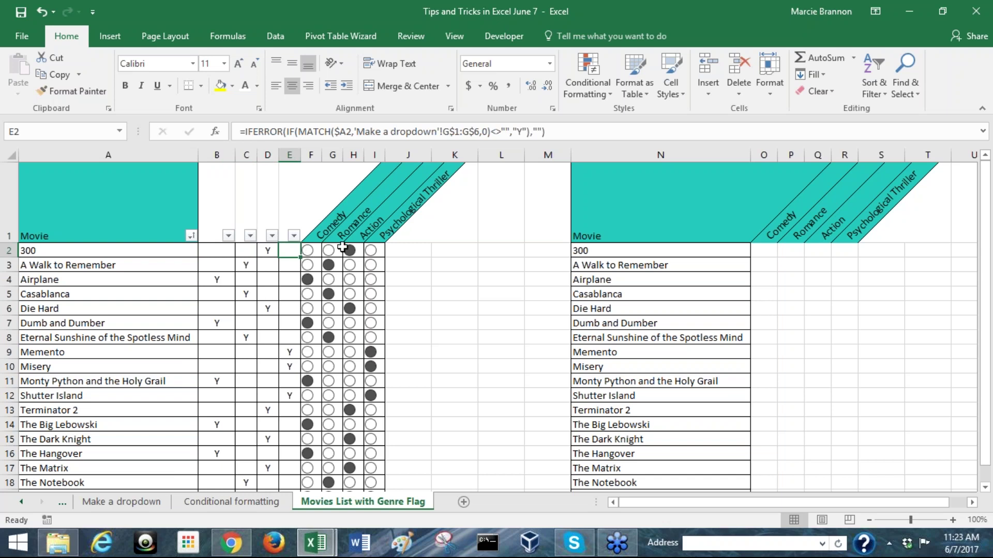
pyautogui.click(268, 252)
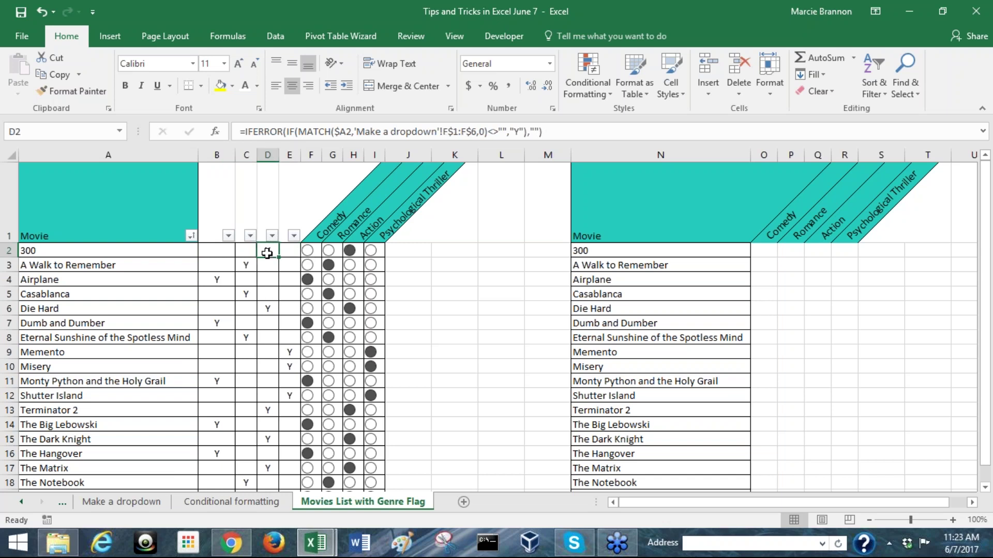
pyautogui.moveTo(212, 248); pyautogui.dragTo(291, 251)
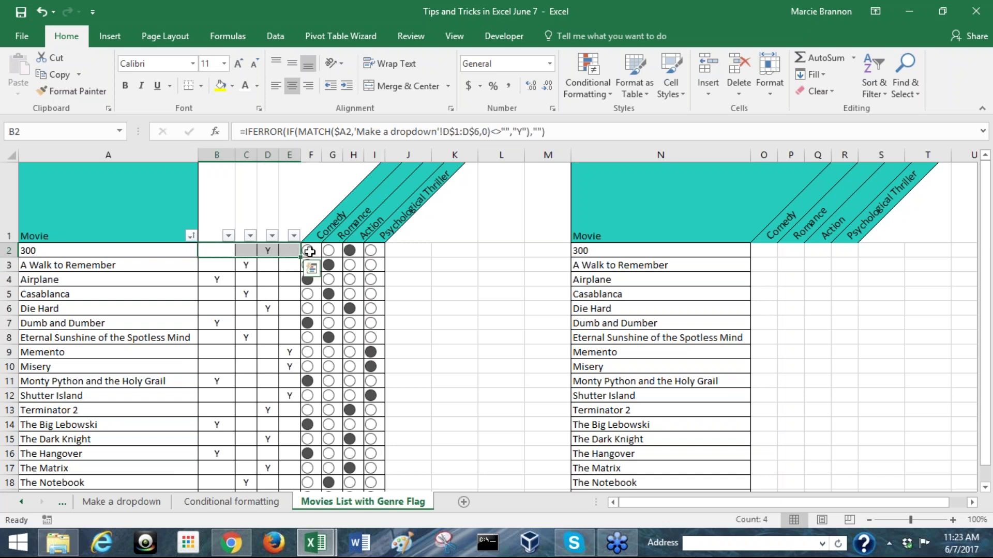
# - Hide the helper columns B through E of the movie list
pyautogui.moveTo(210, 151); pyautogui.dragTo(287, 172)
pyautogui.rightClick(255, 266)
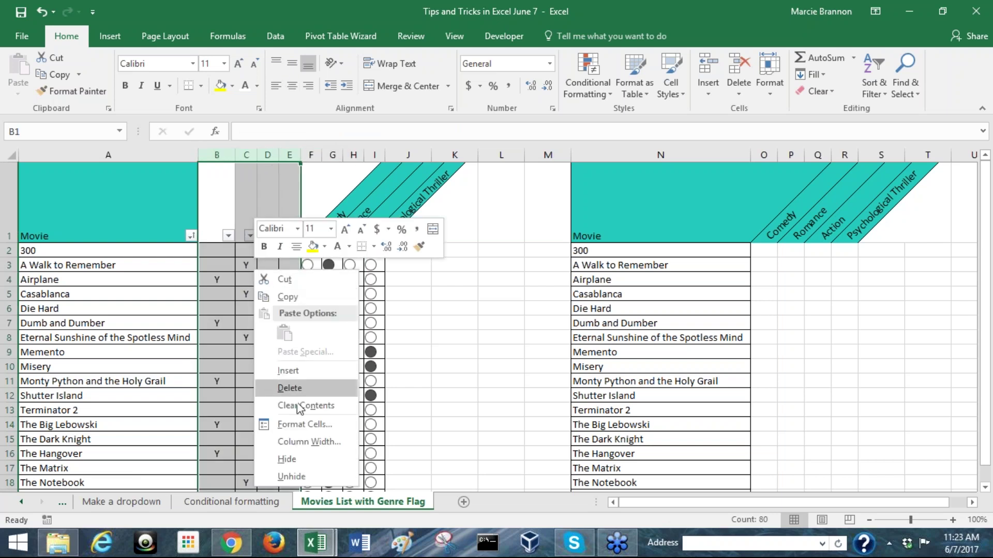
pyautogui.click(314, 462)
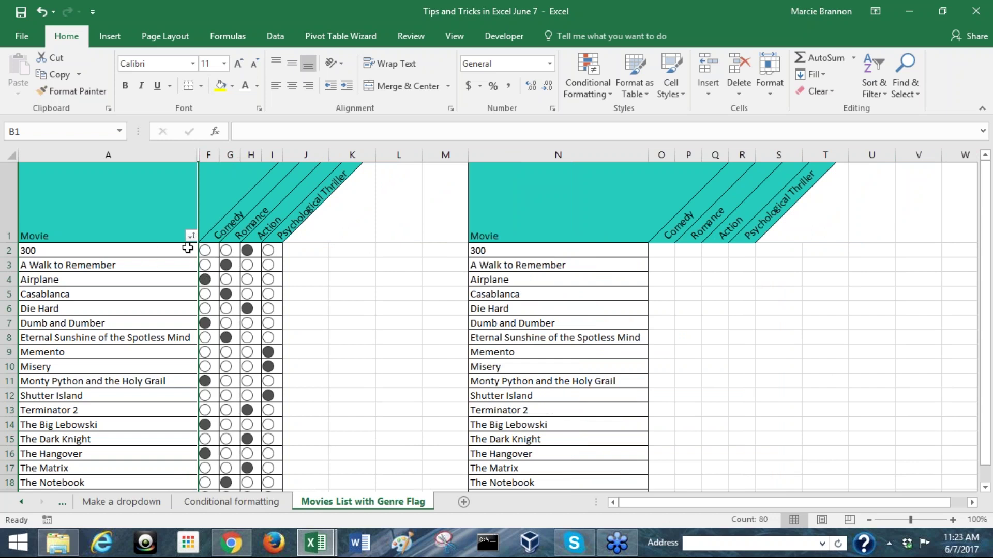
# - Sort the movie list in column A from Z to A
pyautogui.click(190, 237)
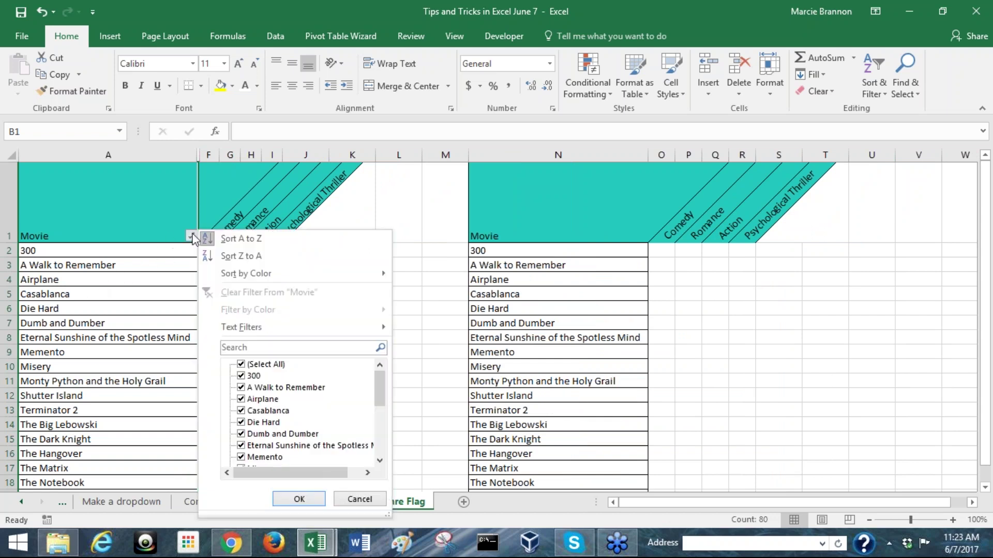
pyautogui.click(192, 238)
pyautogui.click(190, 236)
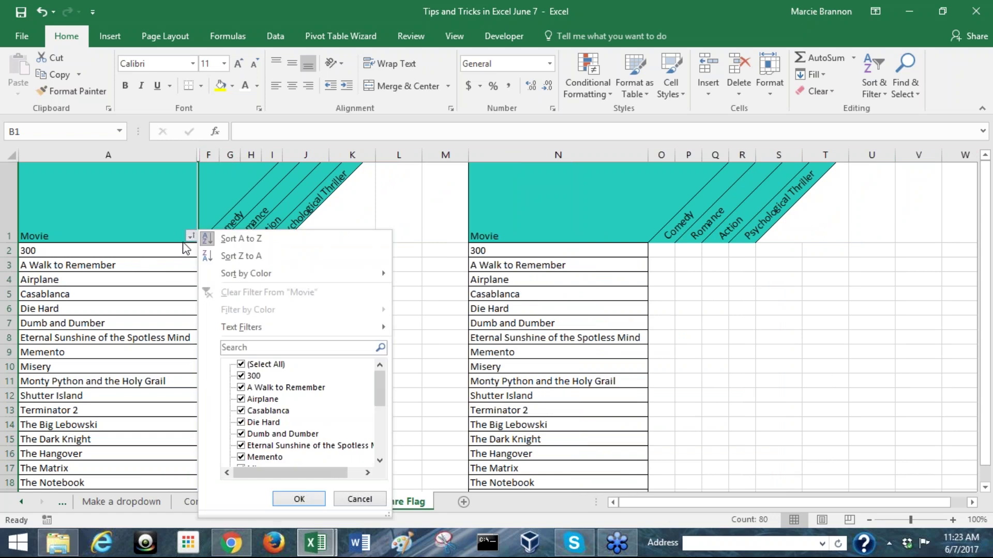
pyautogui.click(227, 256)
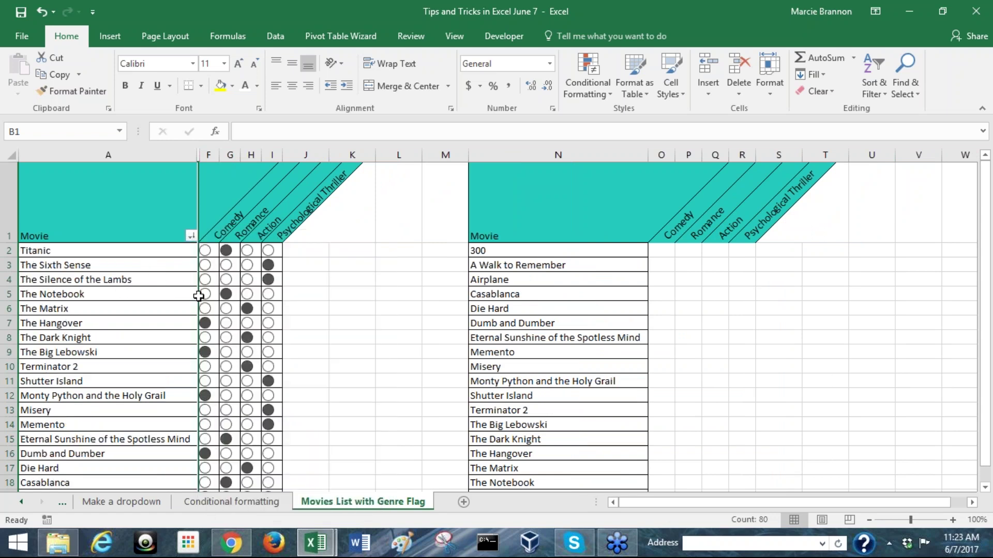
# - Check the genre flags of Titanic, The Hangover and Terminator 2 against the slanted headers
pyautogui.click(120, 251)
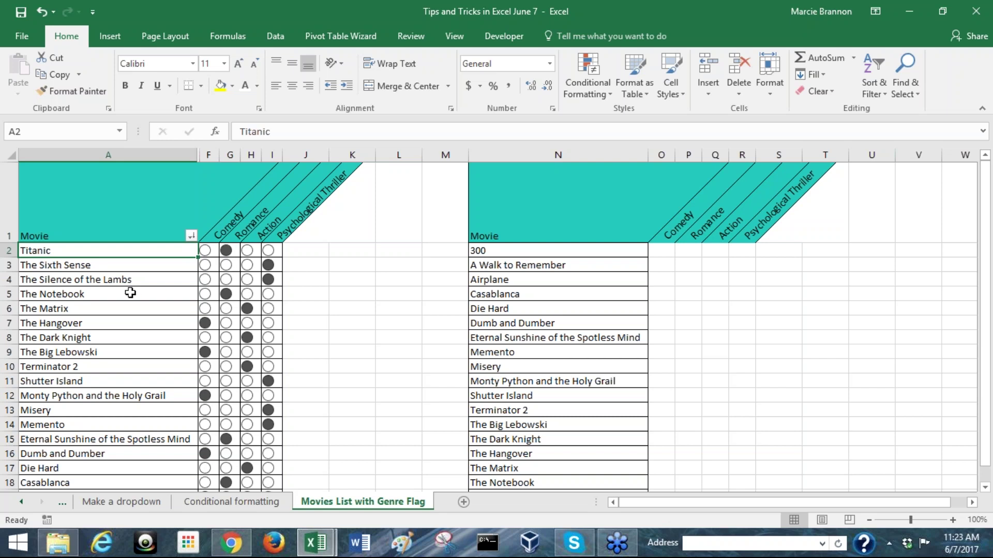
pyautogui.click(102, 322)
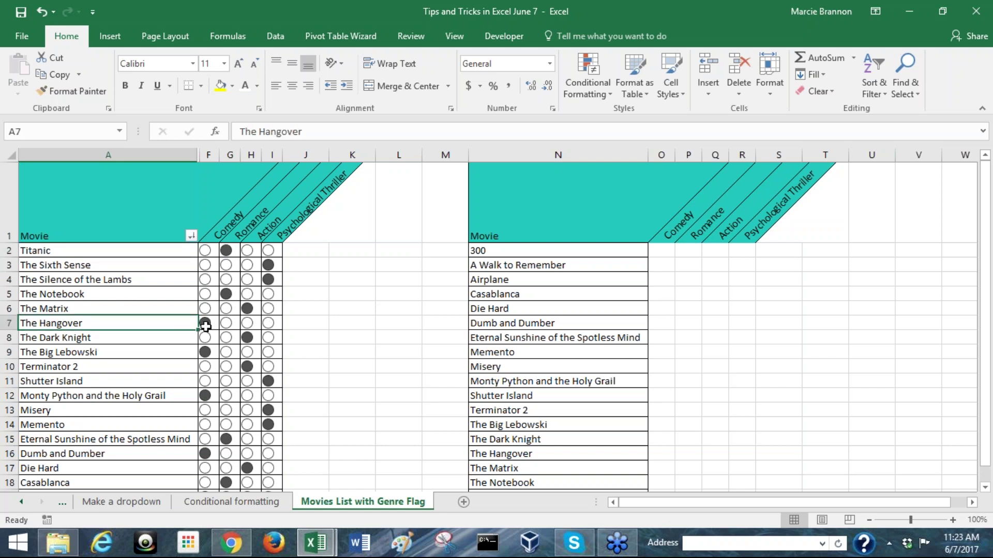
pyautogui.click(78, 366)
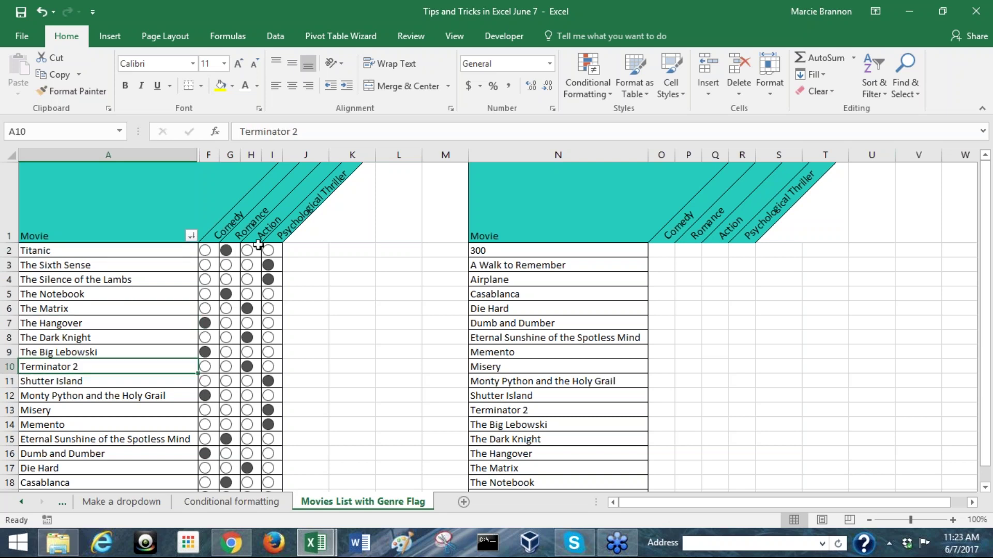
# - Sort the movie list in column A from A to Z
pyautogui.click(192, 241)
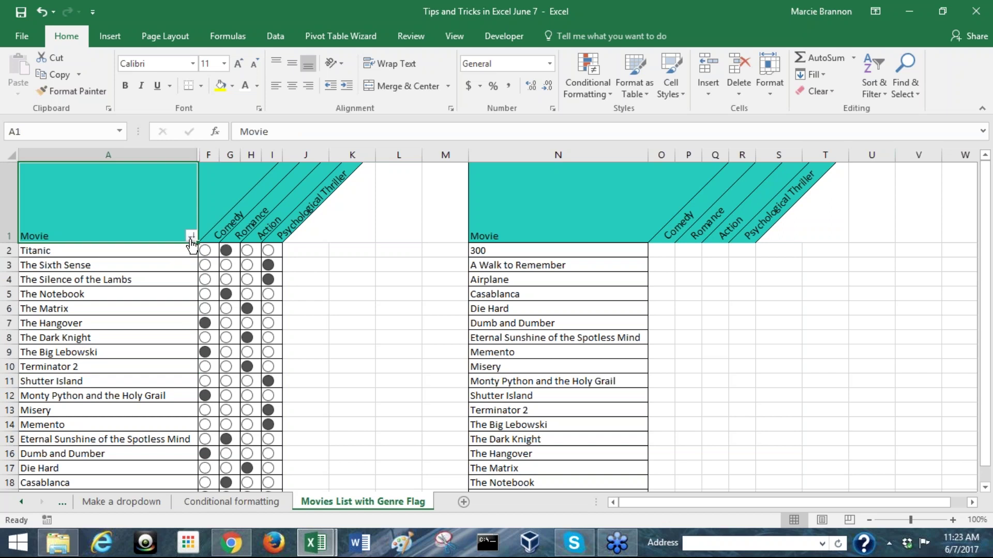
pyautogui.click(191, 235)
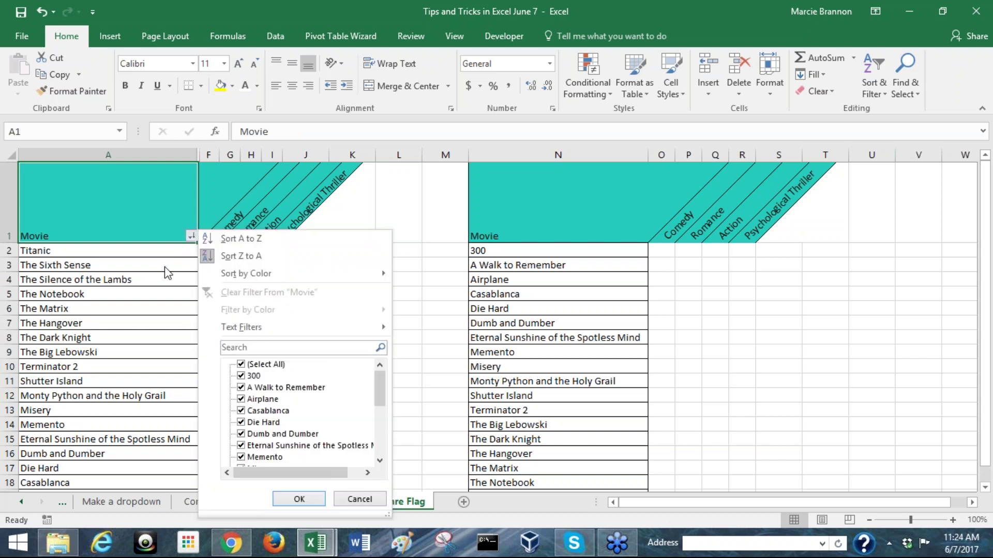
pyautogui.click(232, 233)
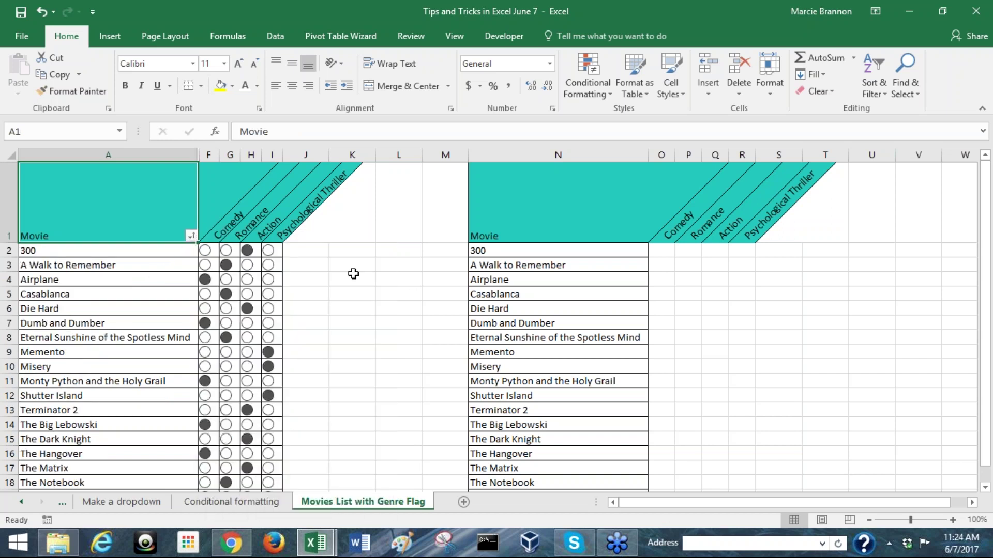